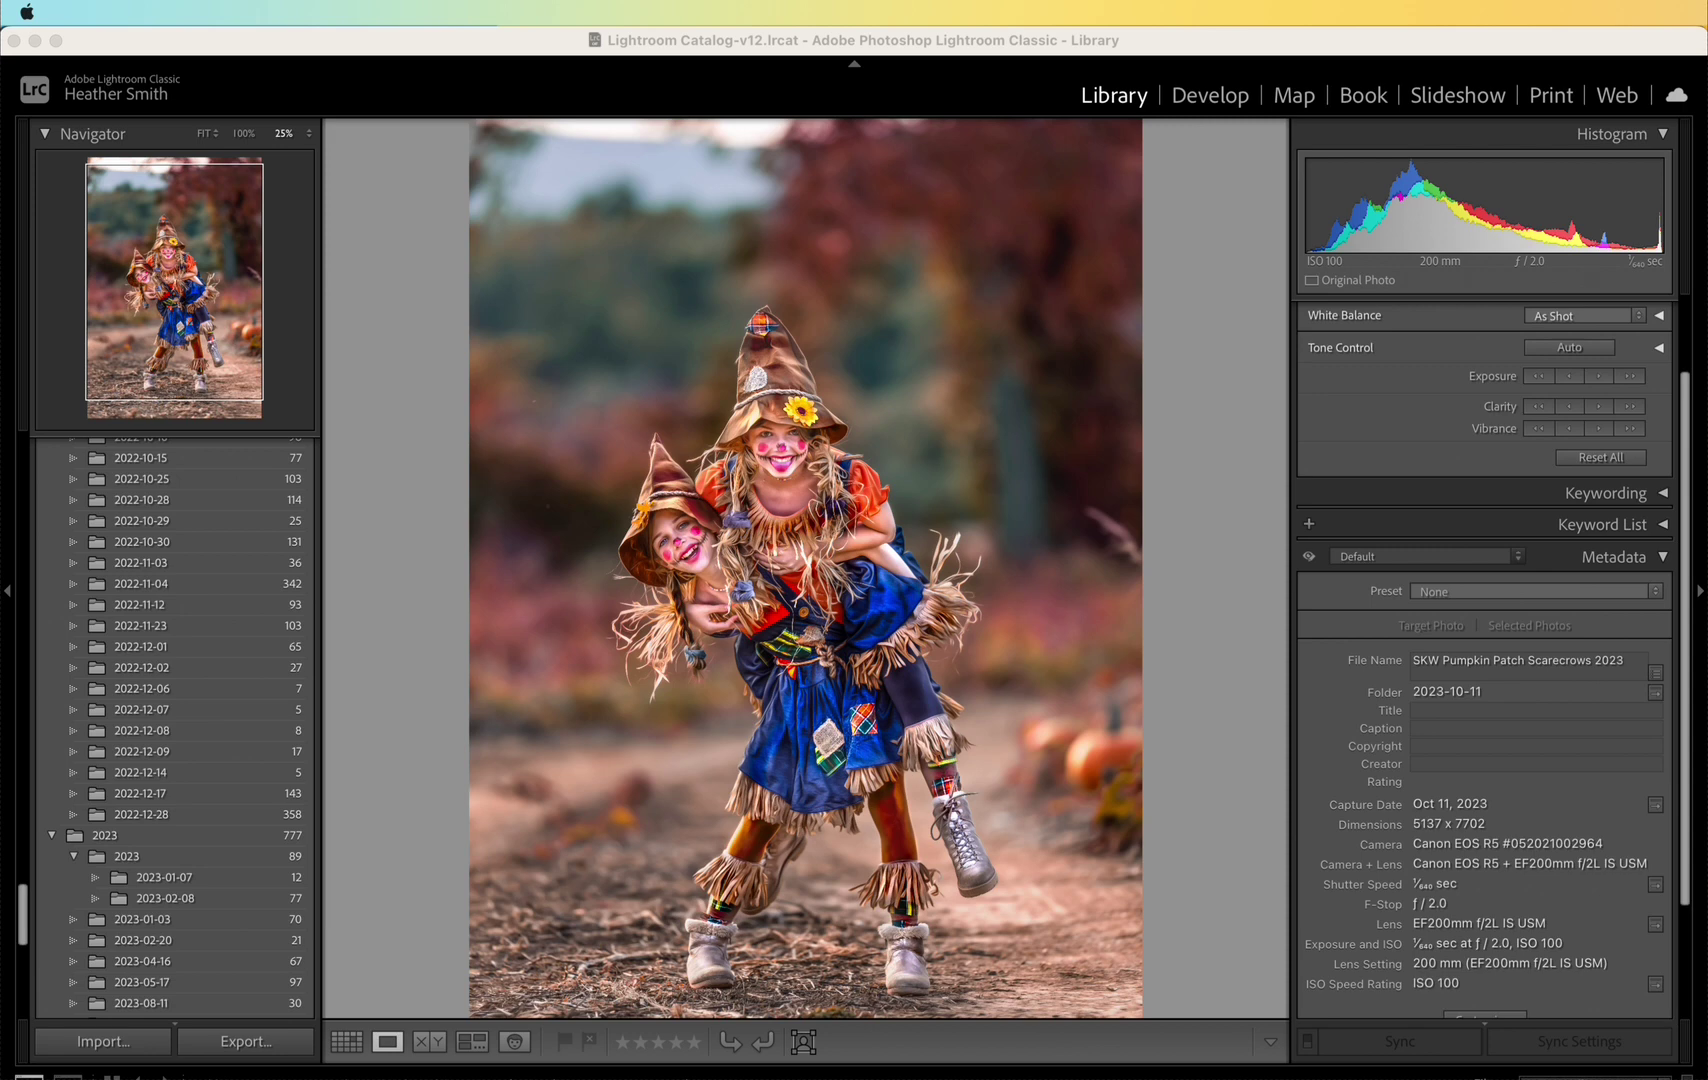
Step: Compare raw and edited versions, then paste the brightening settings (Exposure +0.35, Shadows +100, Whites +24) onto the raw photo
key(Left)
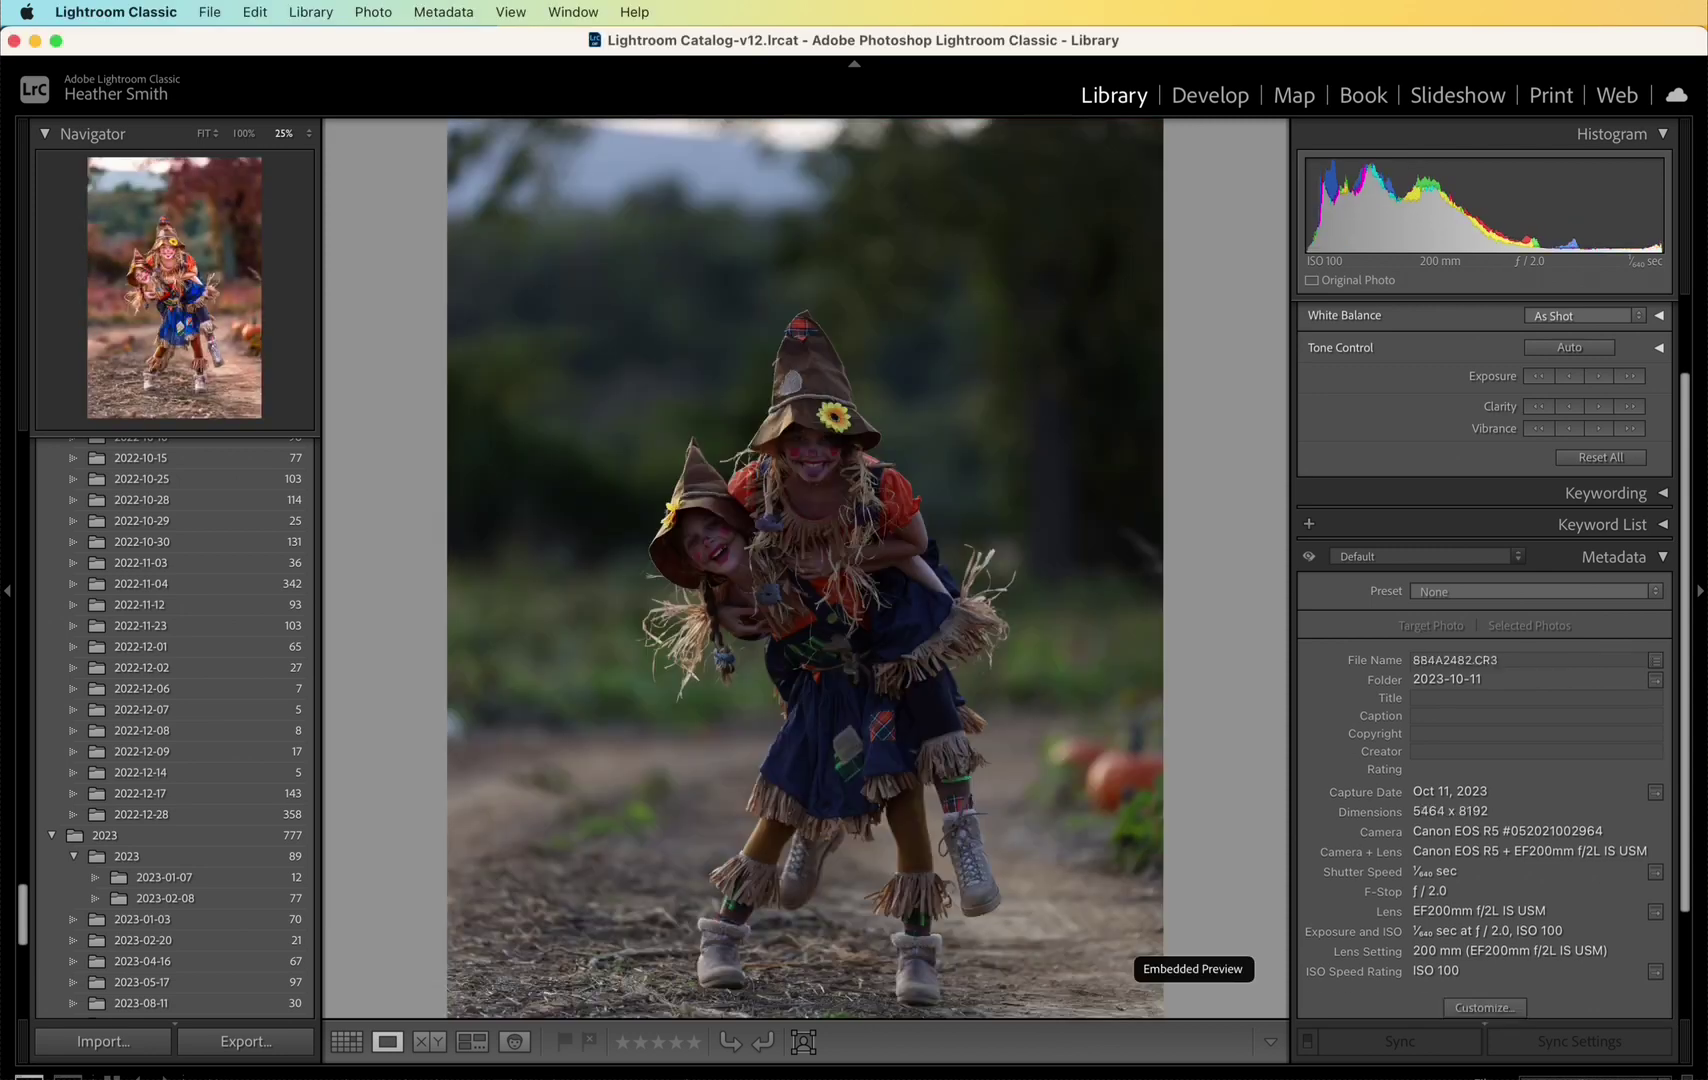
key(Right)
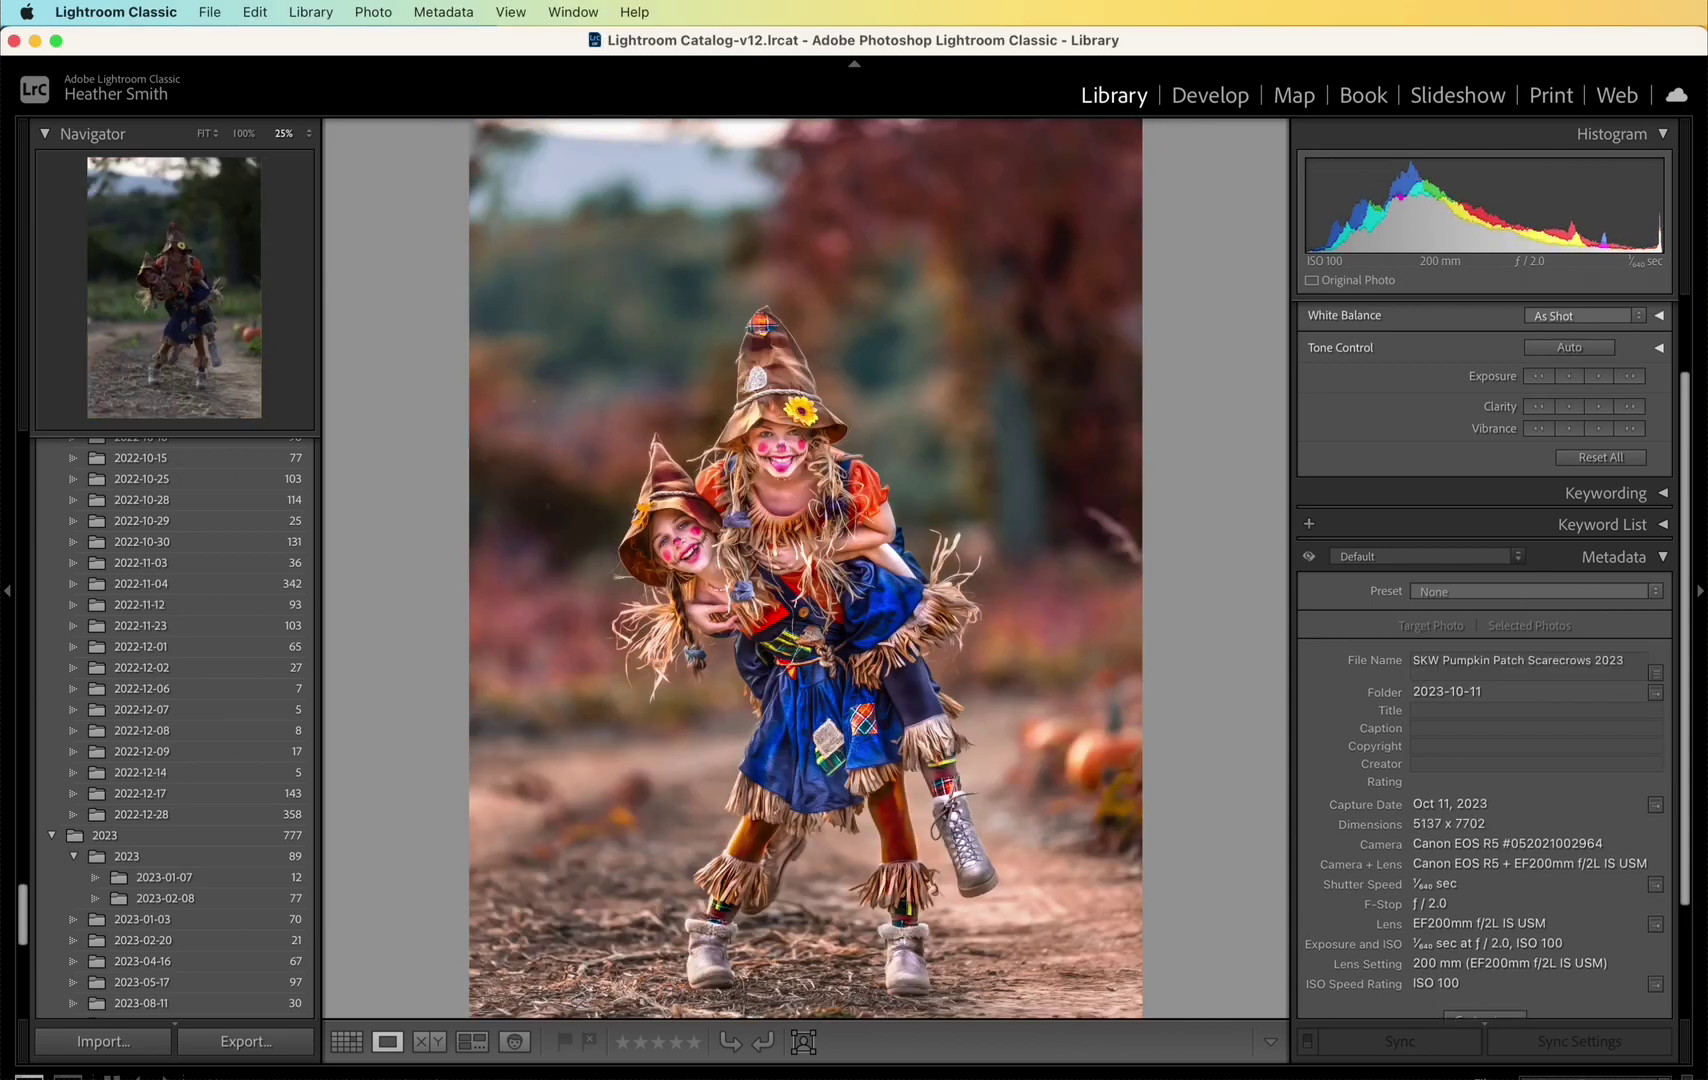
key(Left)
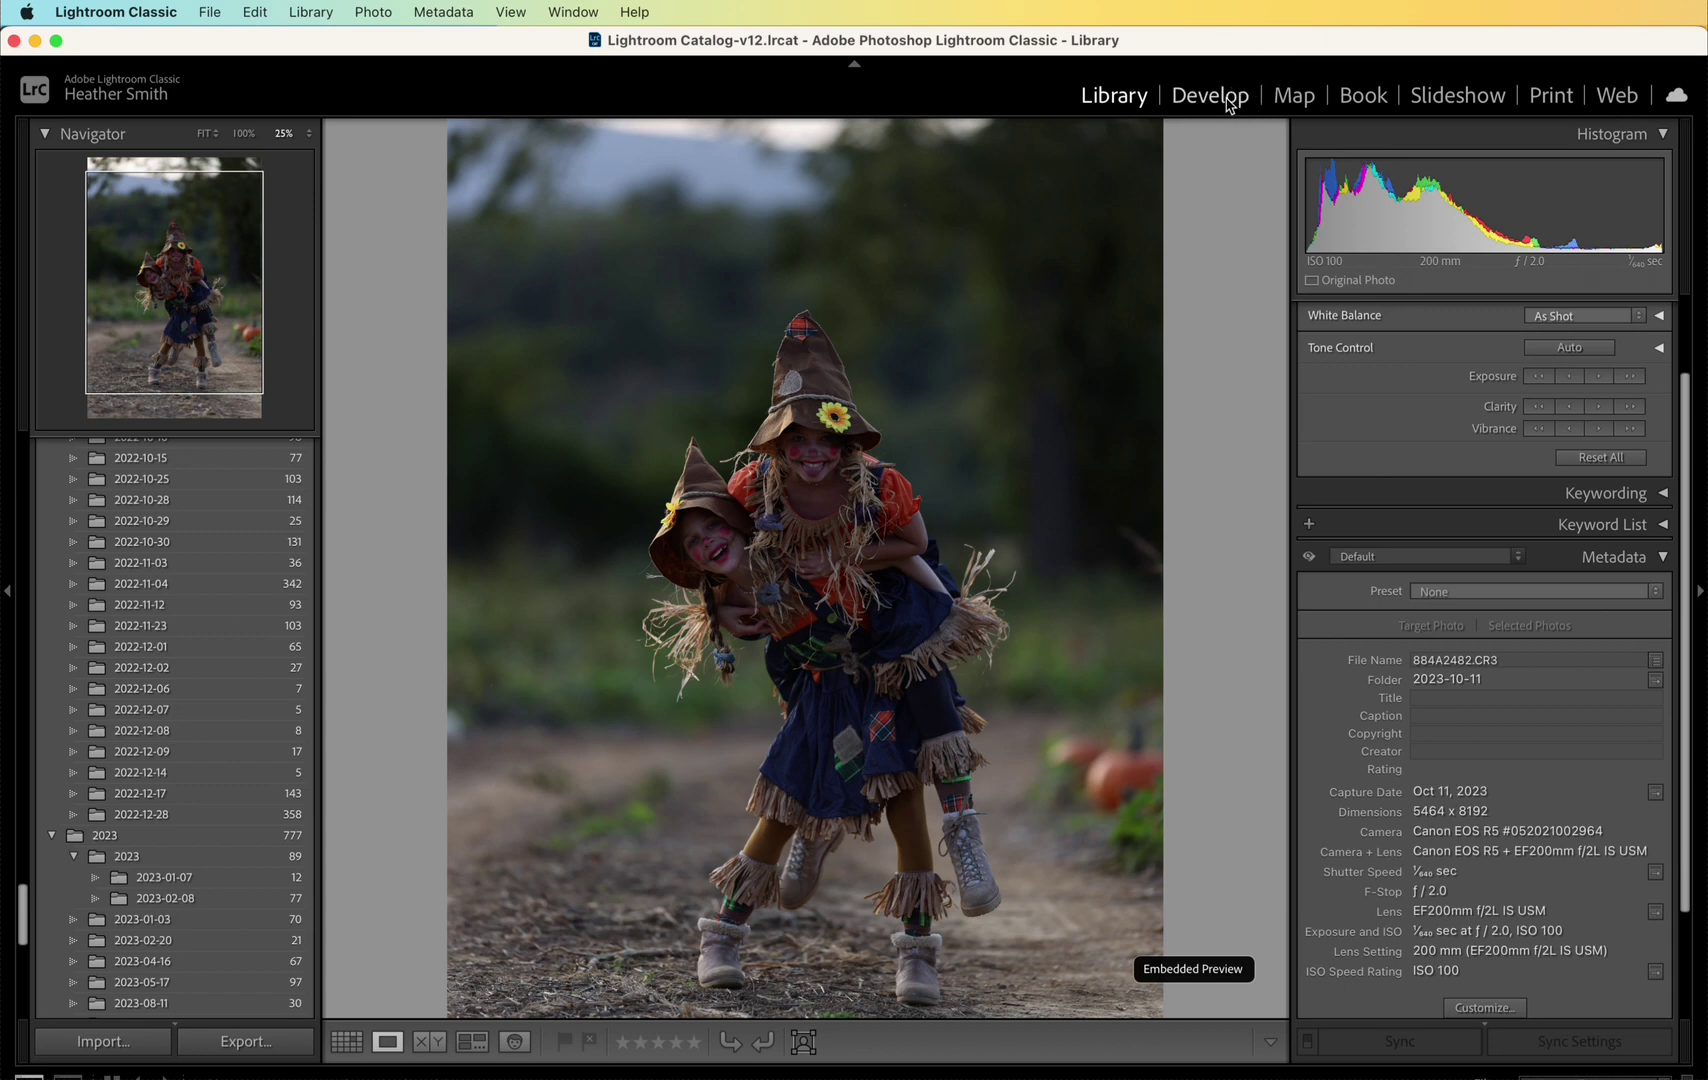
click(1229, 100)
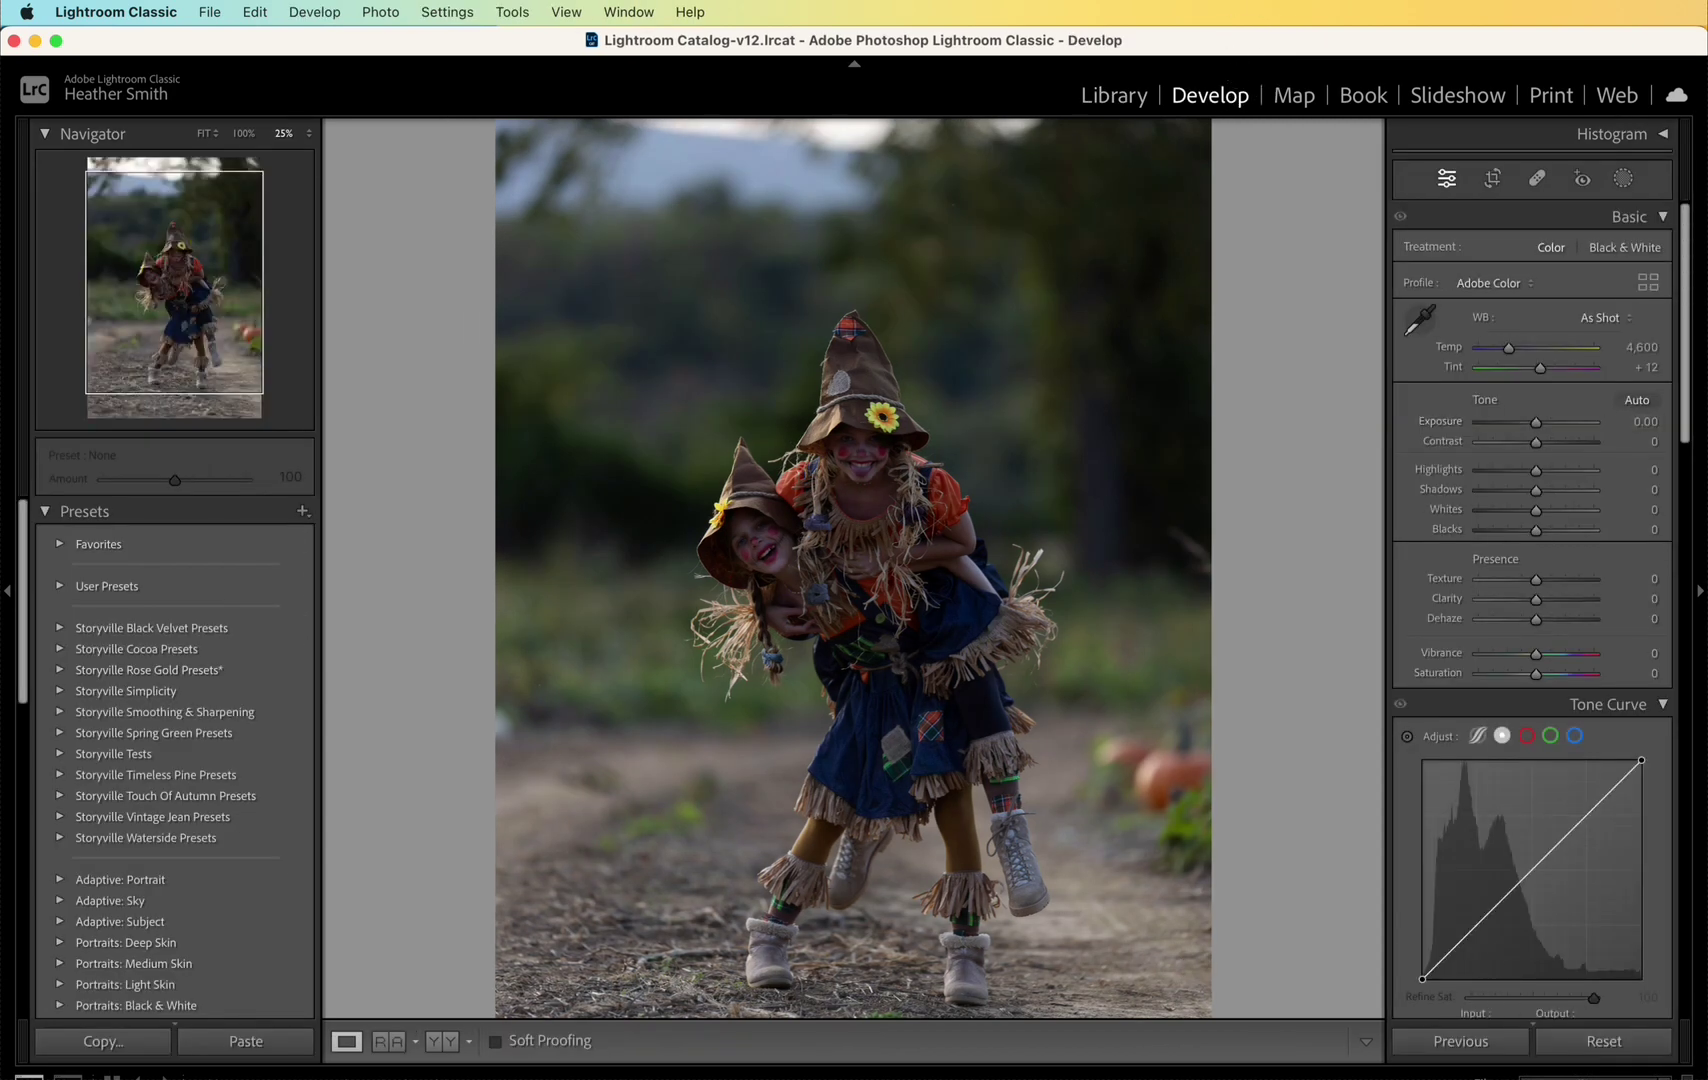
key(super+shift+v)
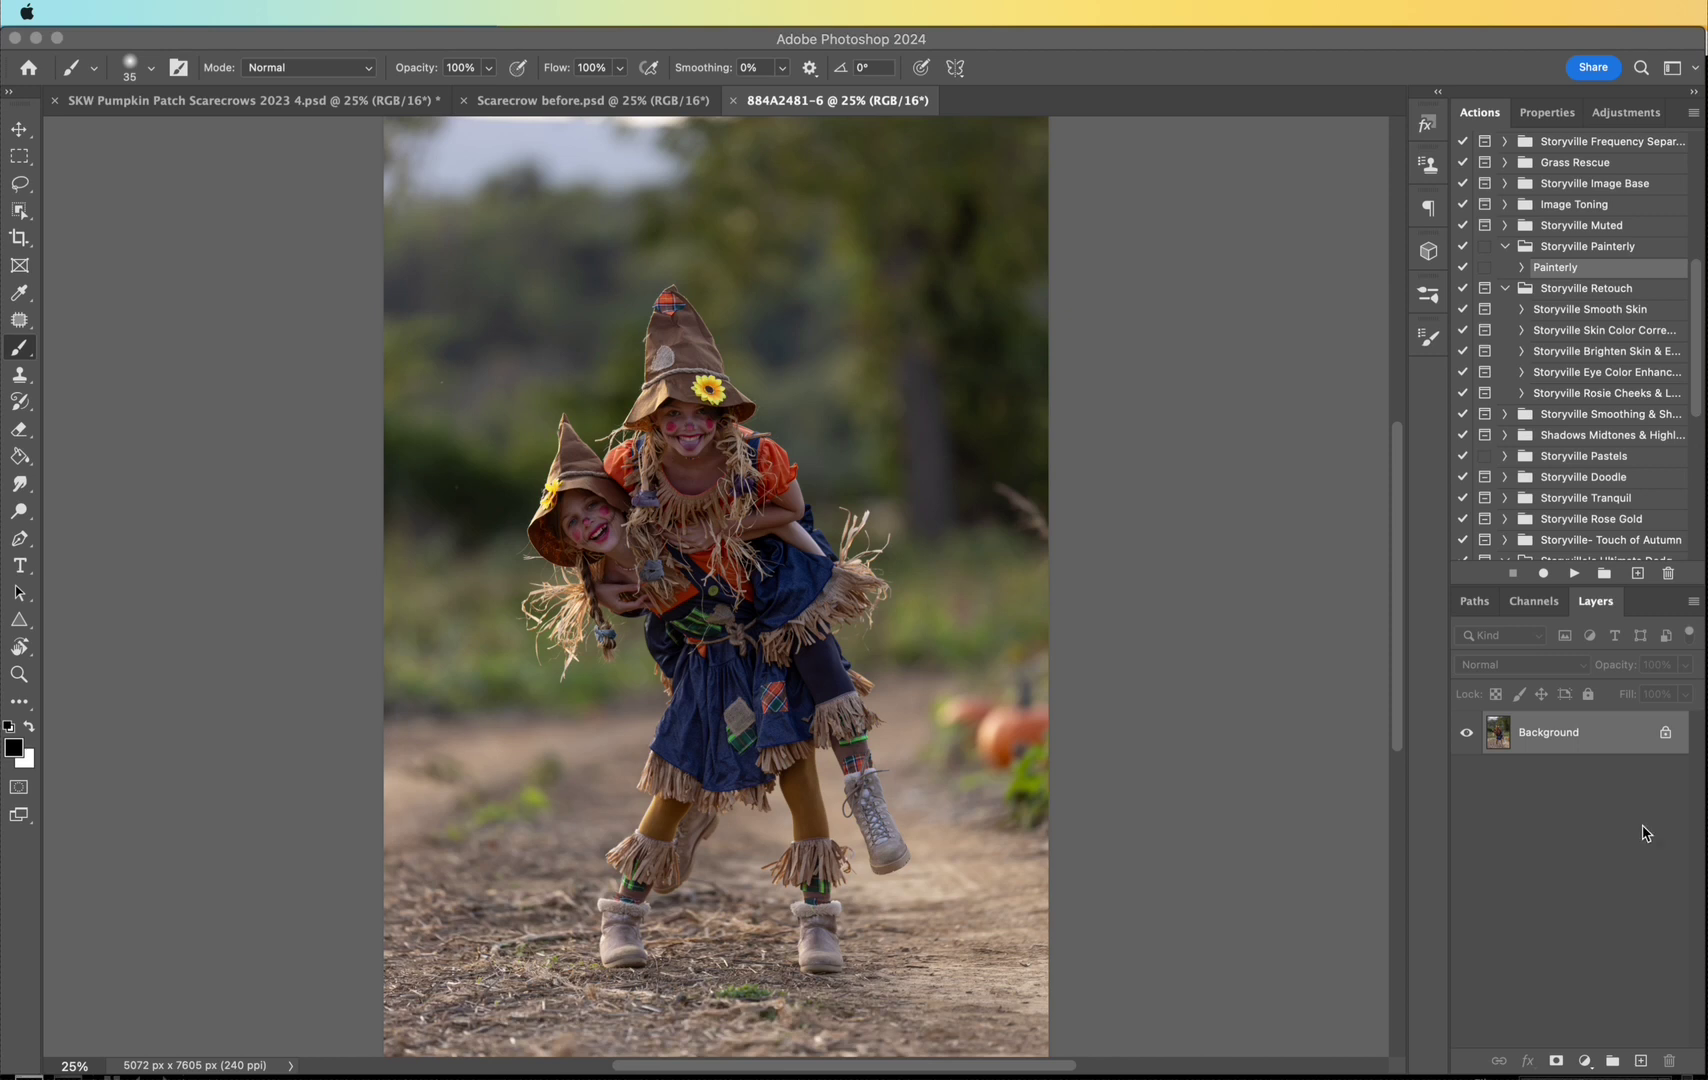
Step: Duplicate the photo to Layer 1 and raise its Shadows to +62 with the Camera Raw Filter
click(1568, 744)
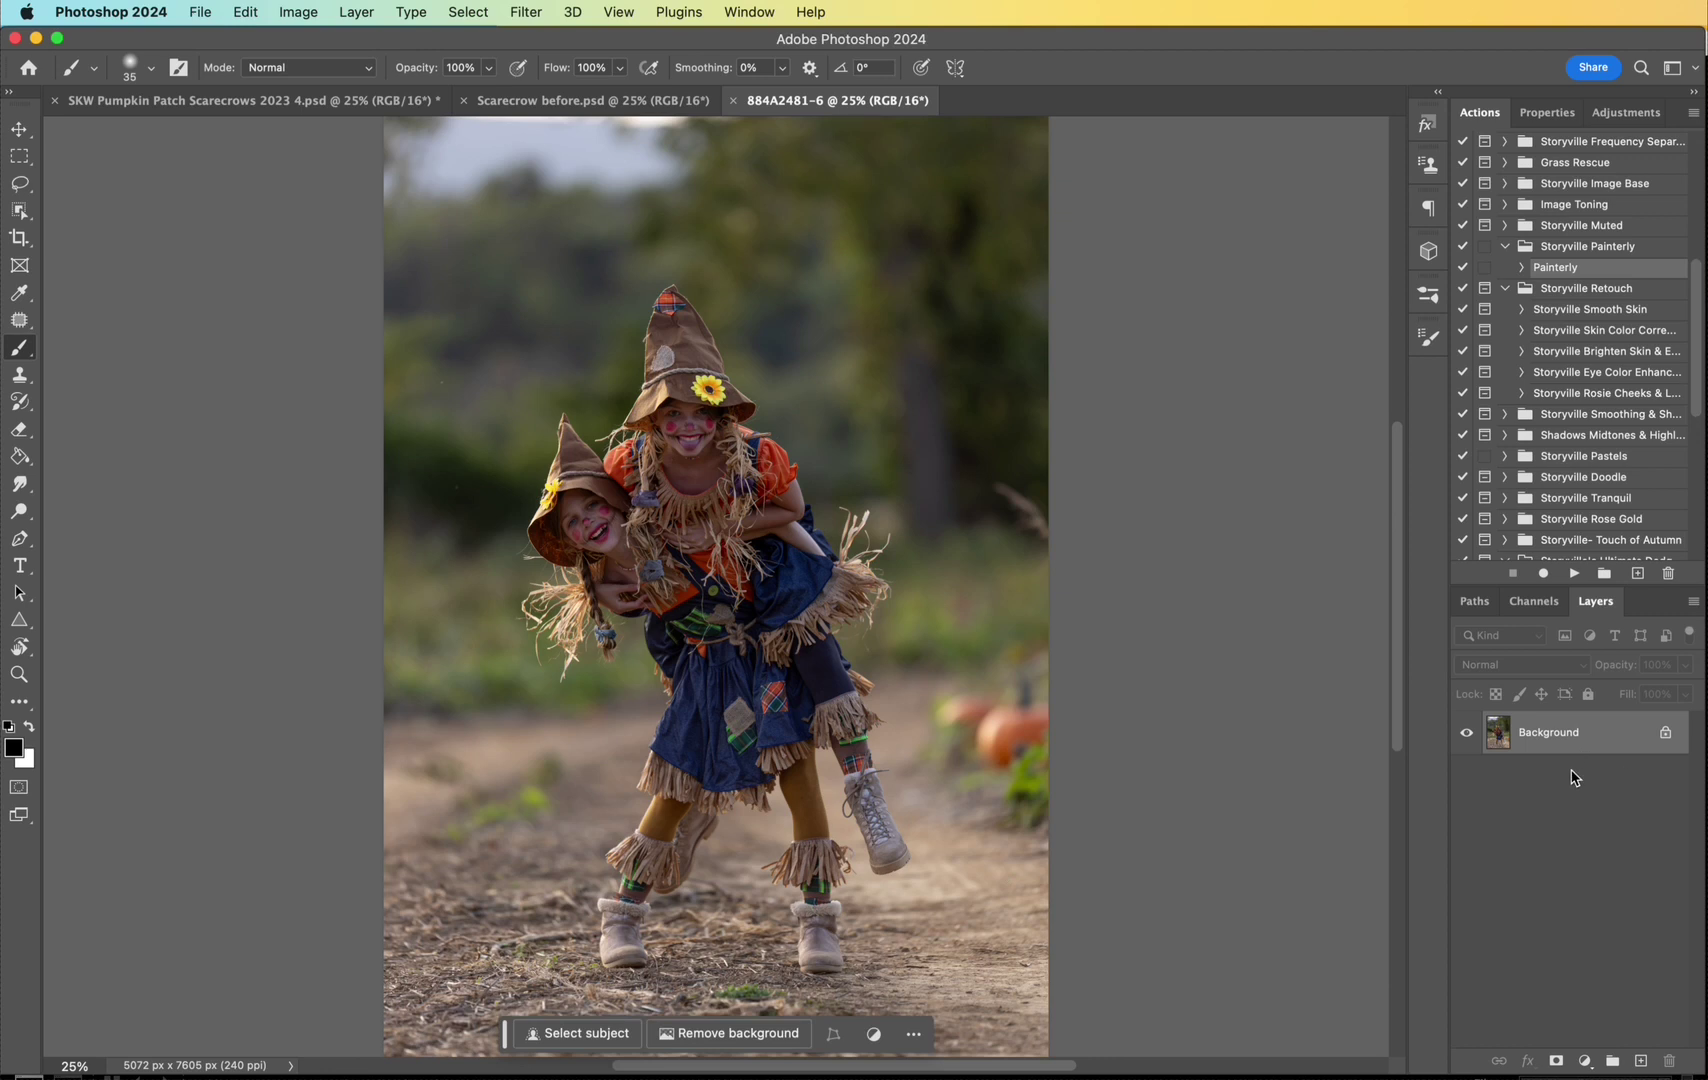
key(super+j)
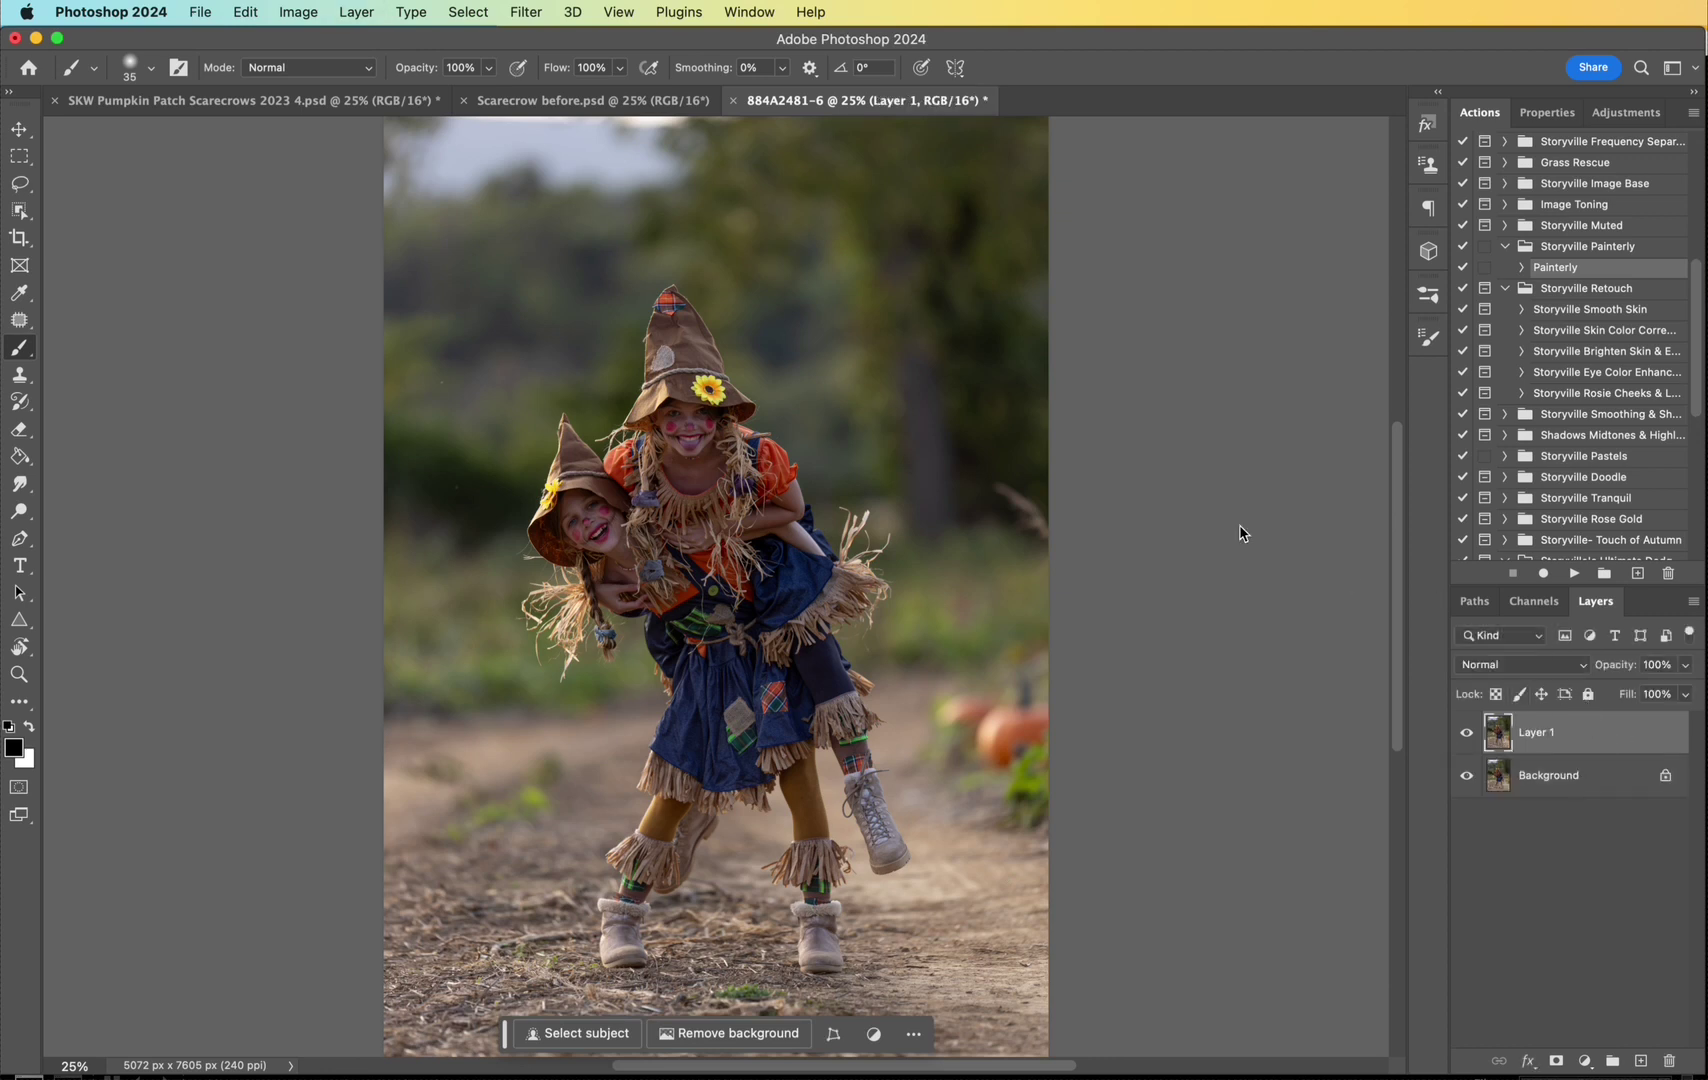
click(524, 11)
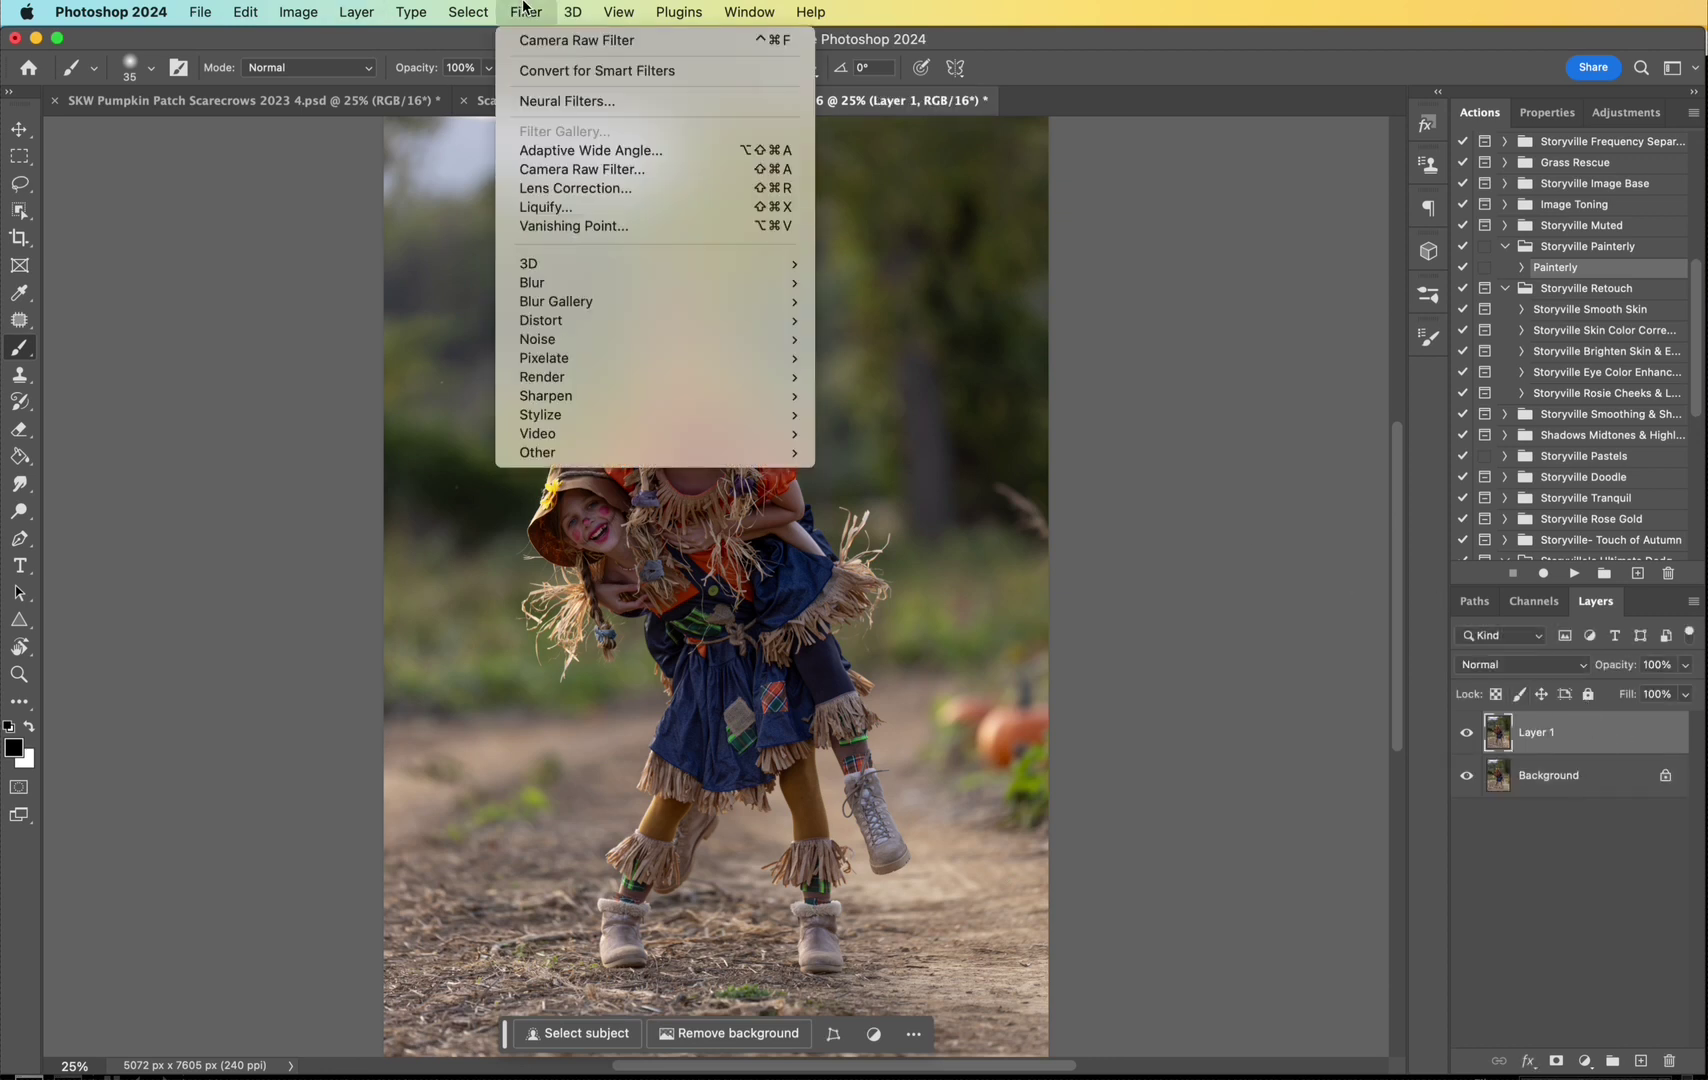
click(585, 170)
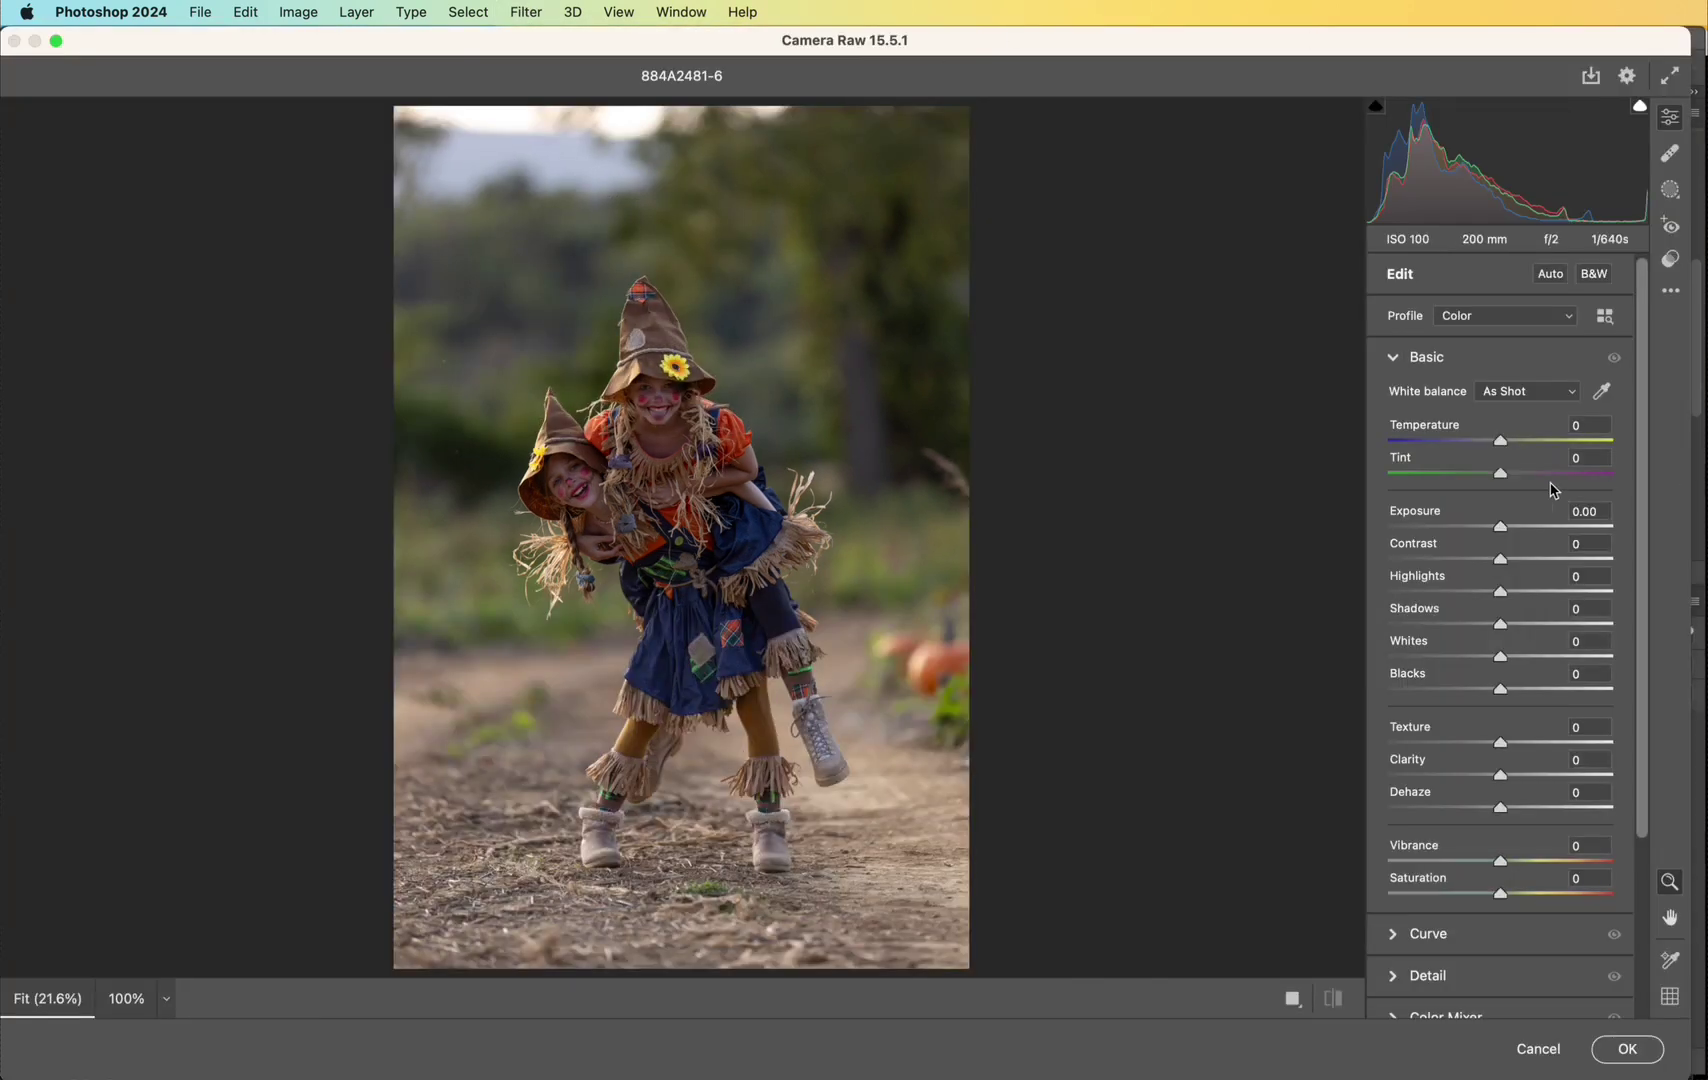
drag(1497, 627, 1566, 641)
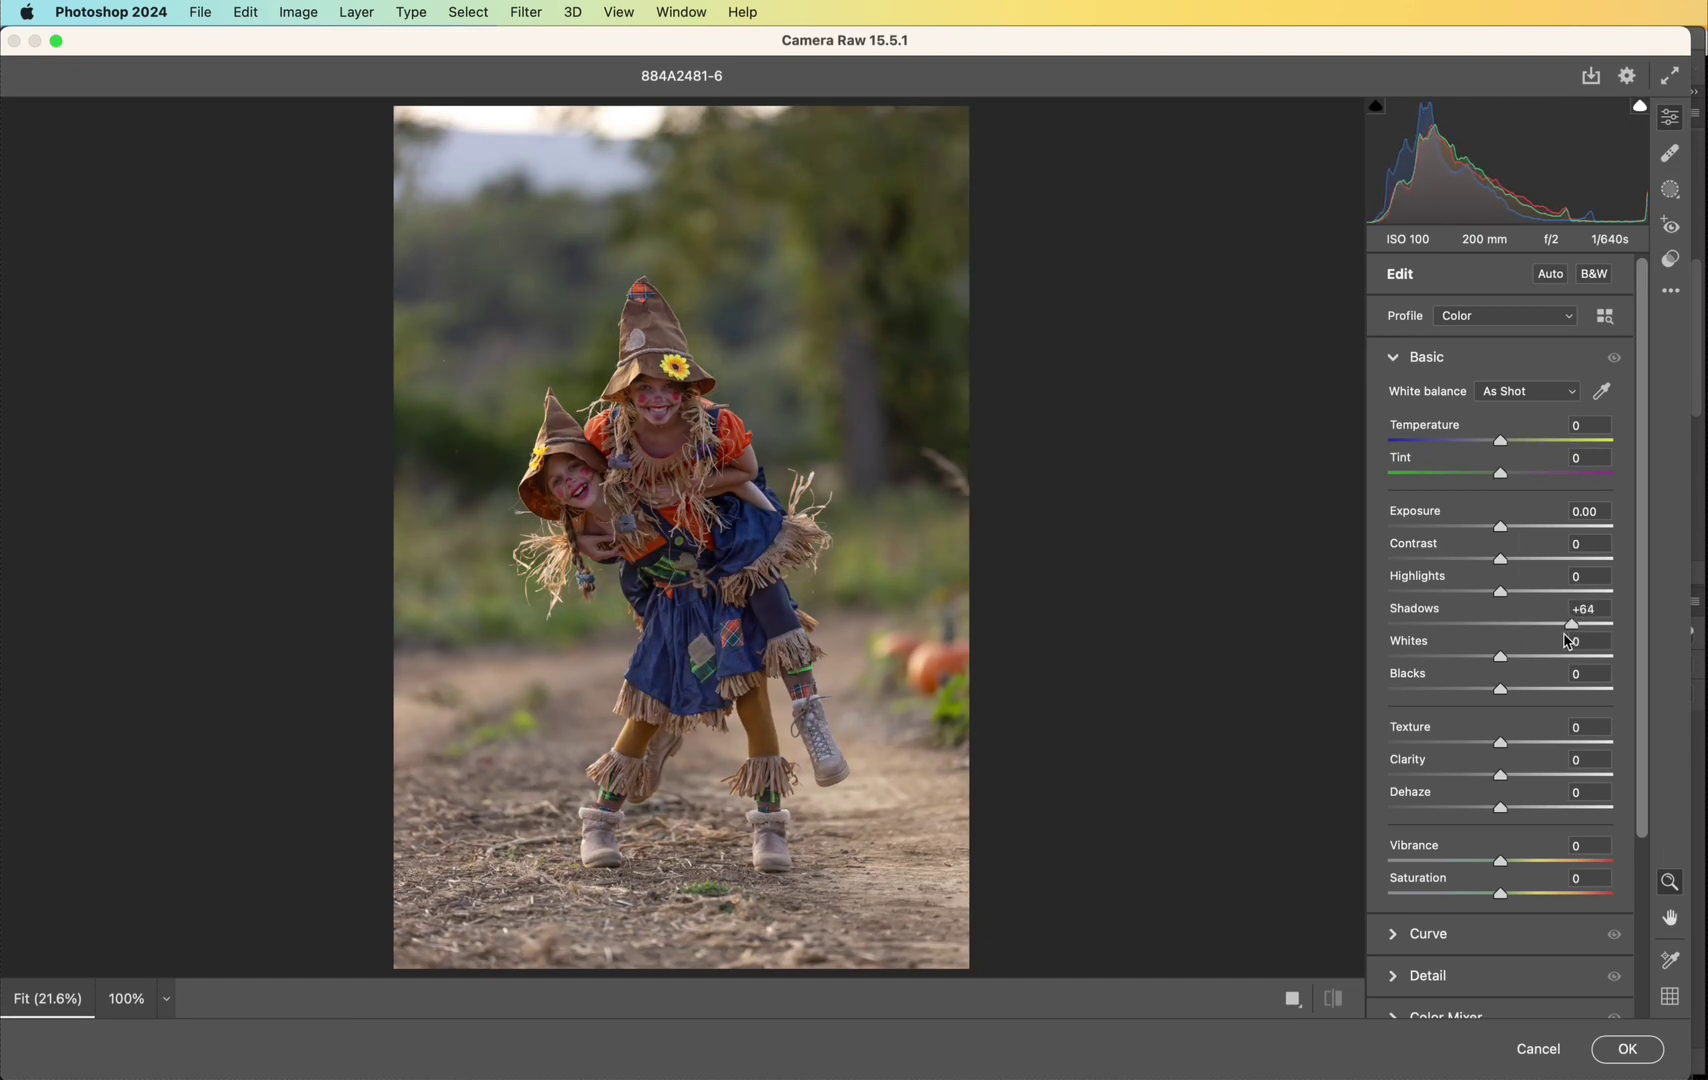
click(1634, 1056)
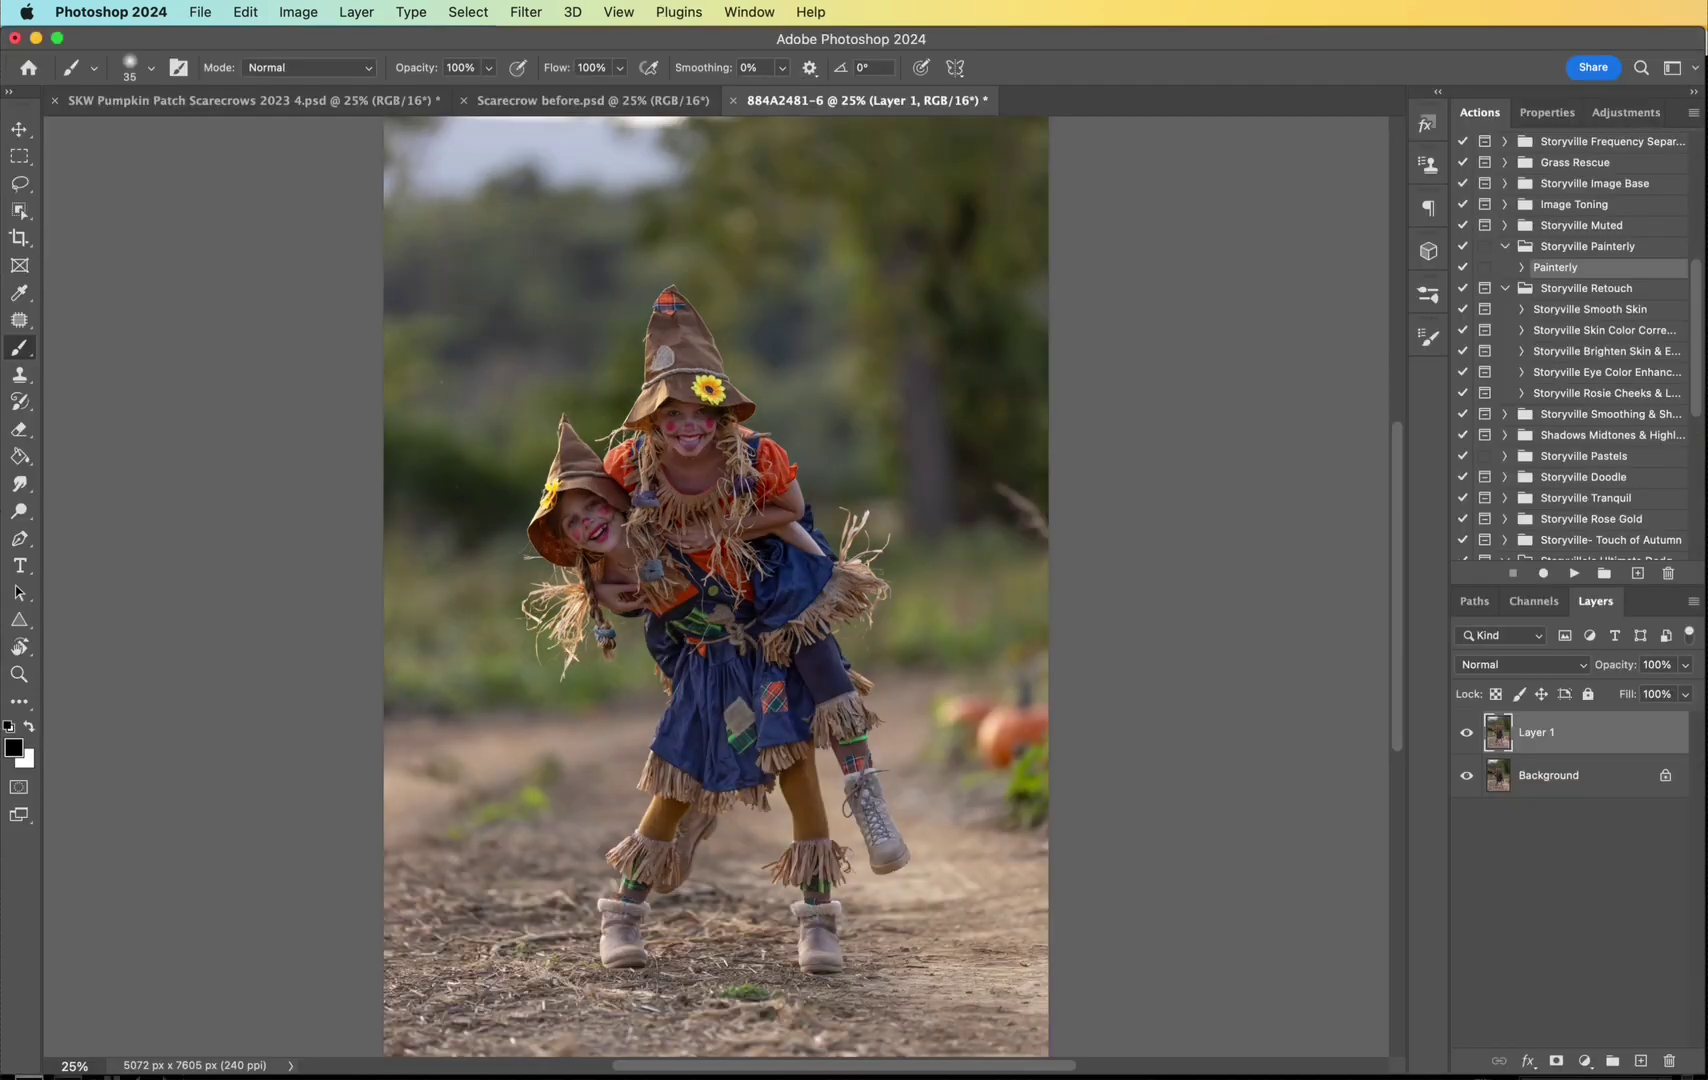
Step: Toggle Layer 1's visibility to compare, then zoom in and back out to 25%
click(1467, 735)
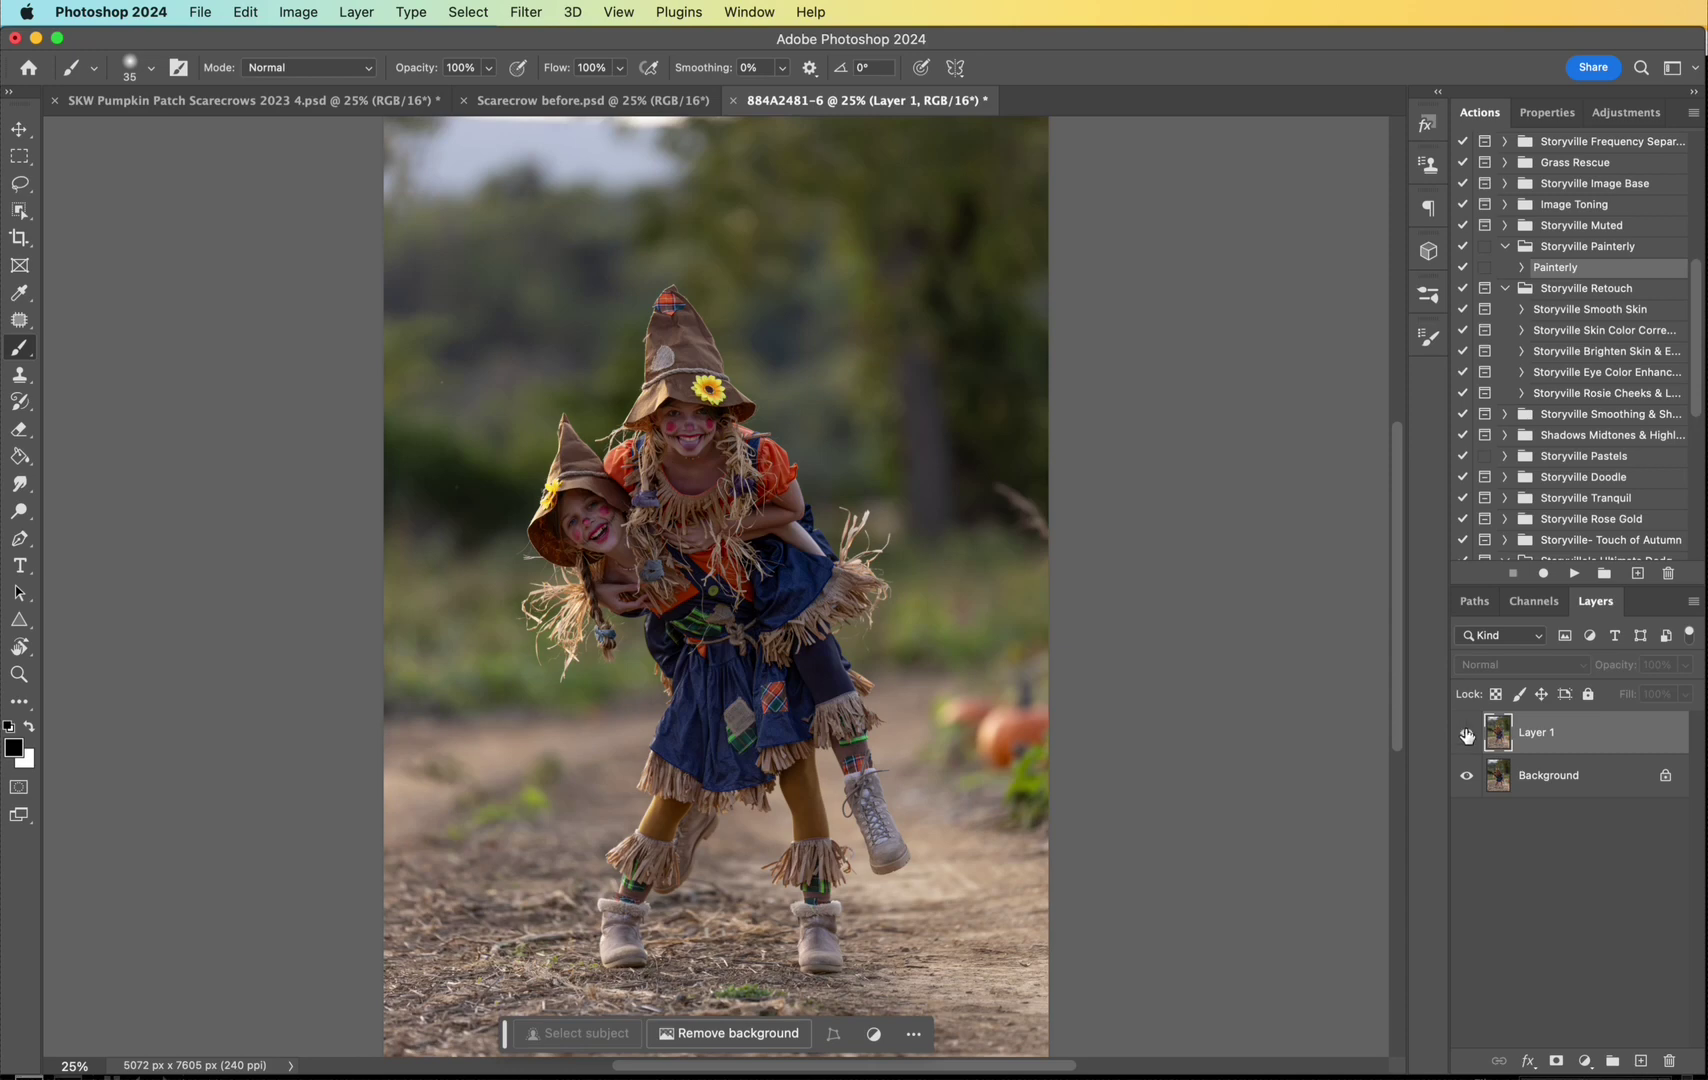
click(1467, 735)
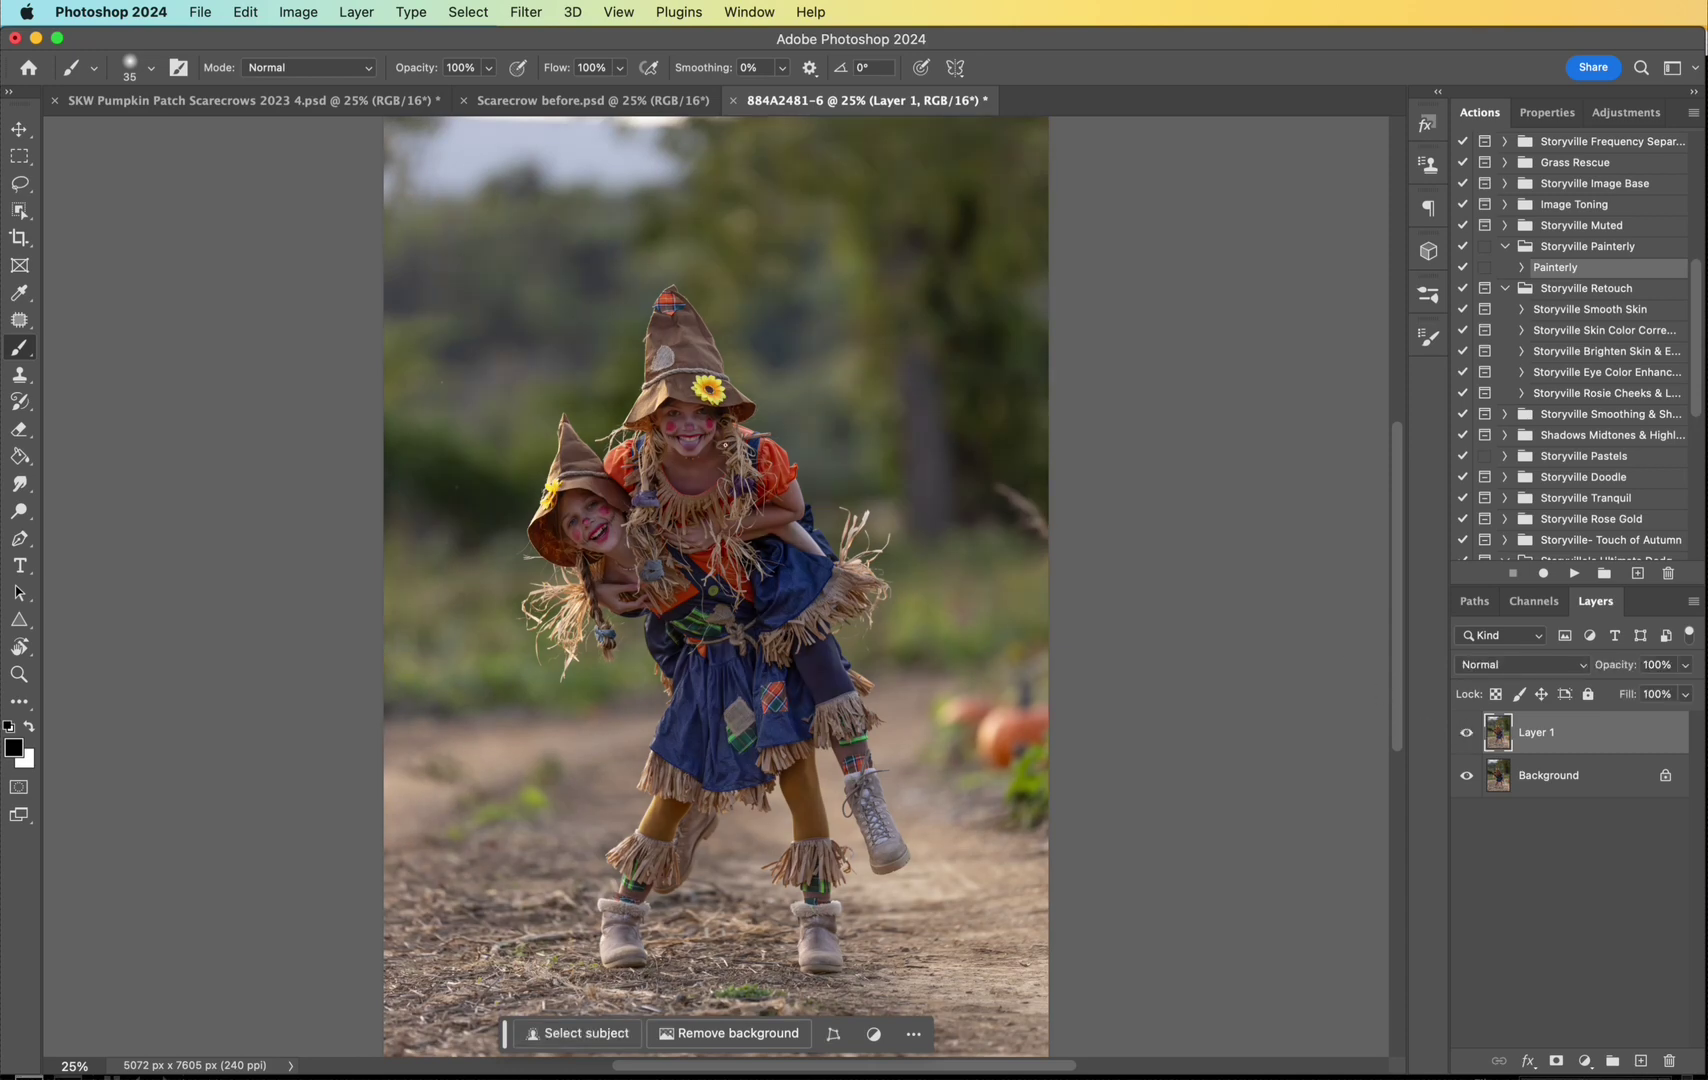
key(super+equal)
key(super+minus)
Step: Flatten the image and duplicate it onto a new layer
click(348, 16)
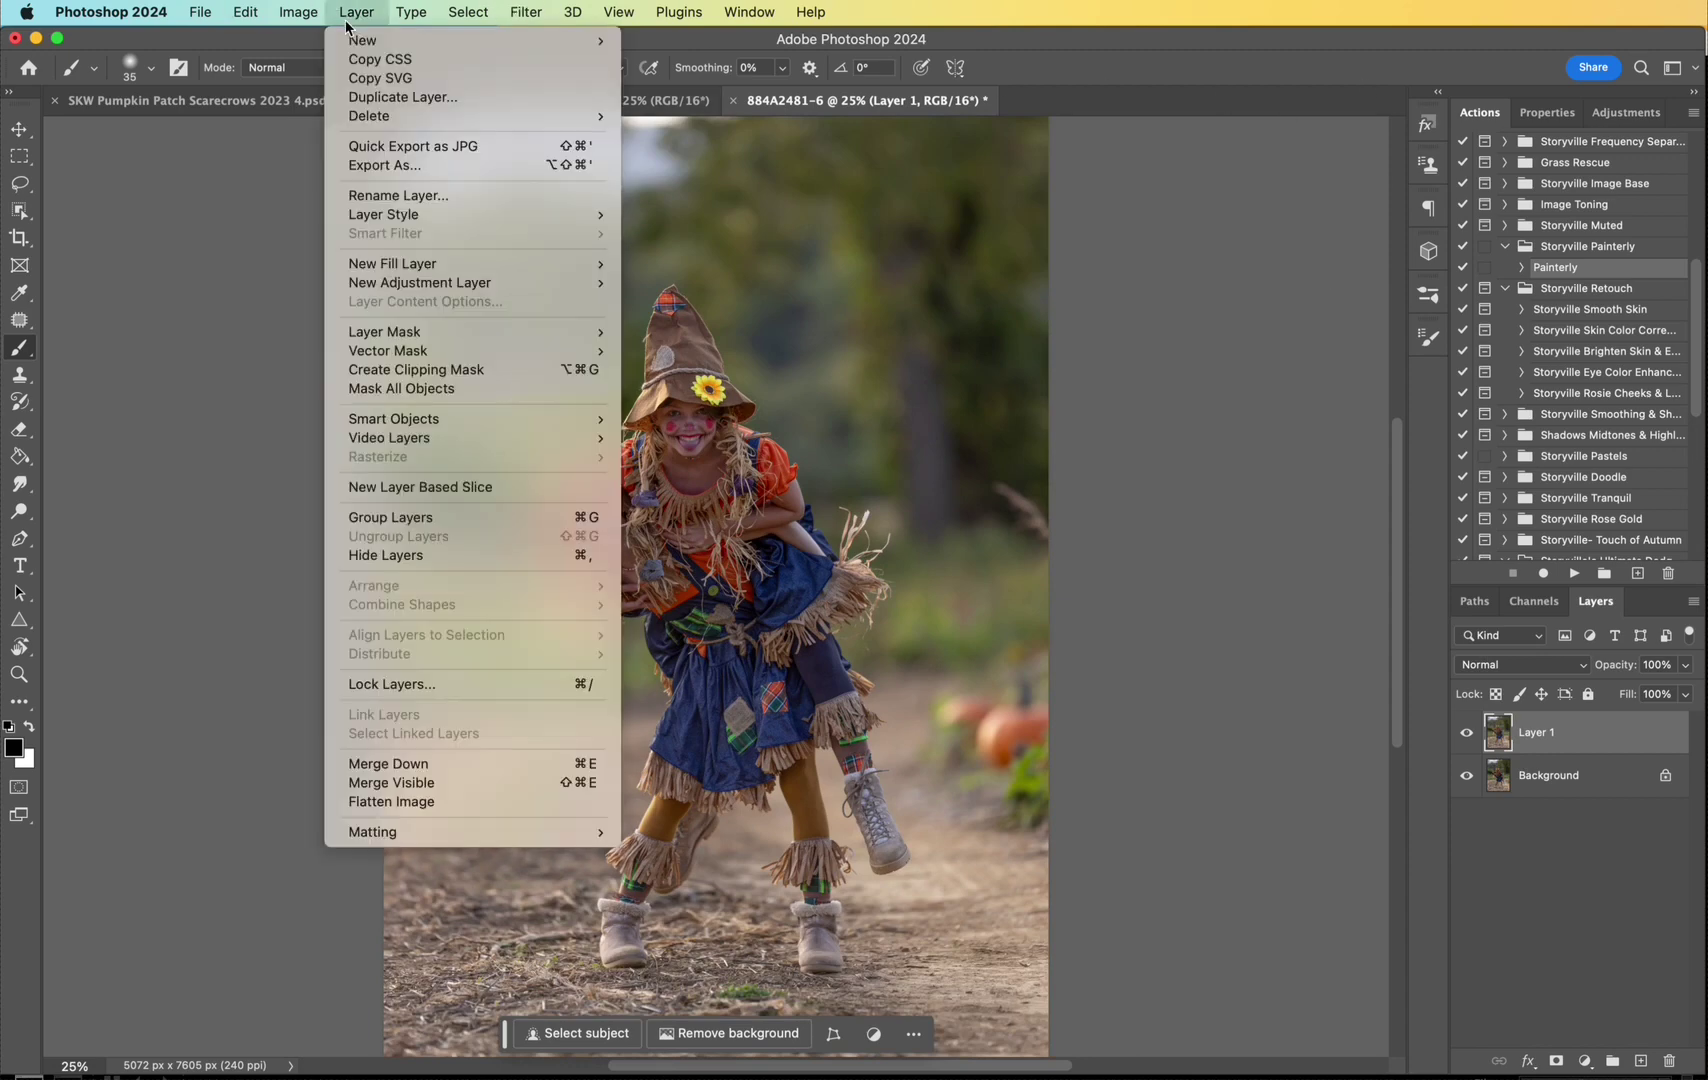
click(455, 802)
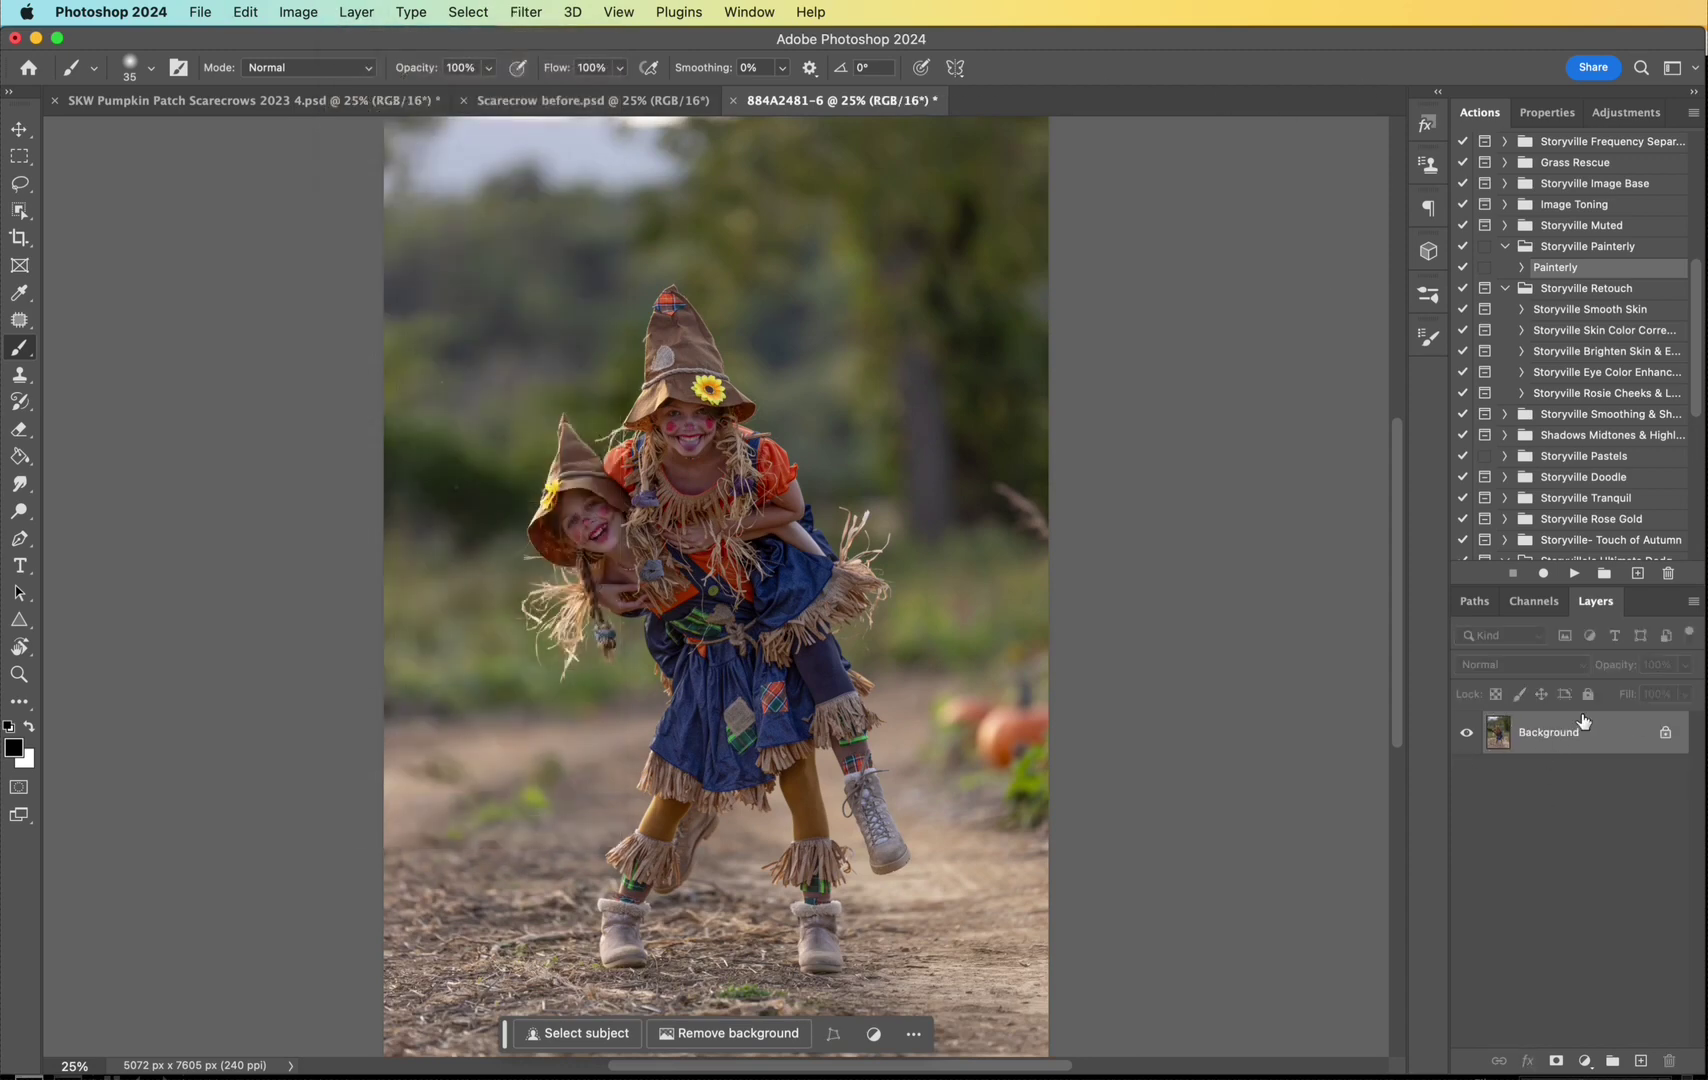
key(super+j)
Step: Apply the Camera Raw preset Touch Of Autumn 6 to the copy and fade it to 77% opacity
click(530, 12)
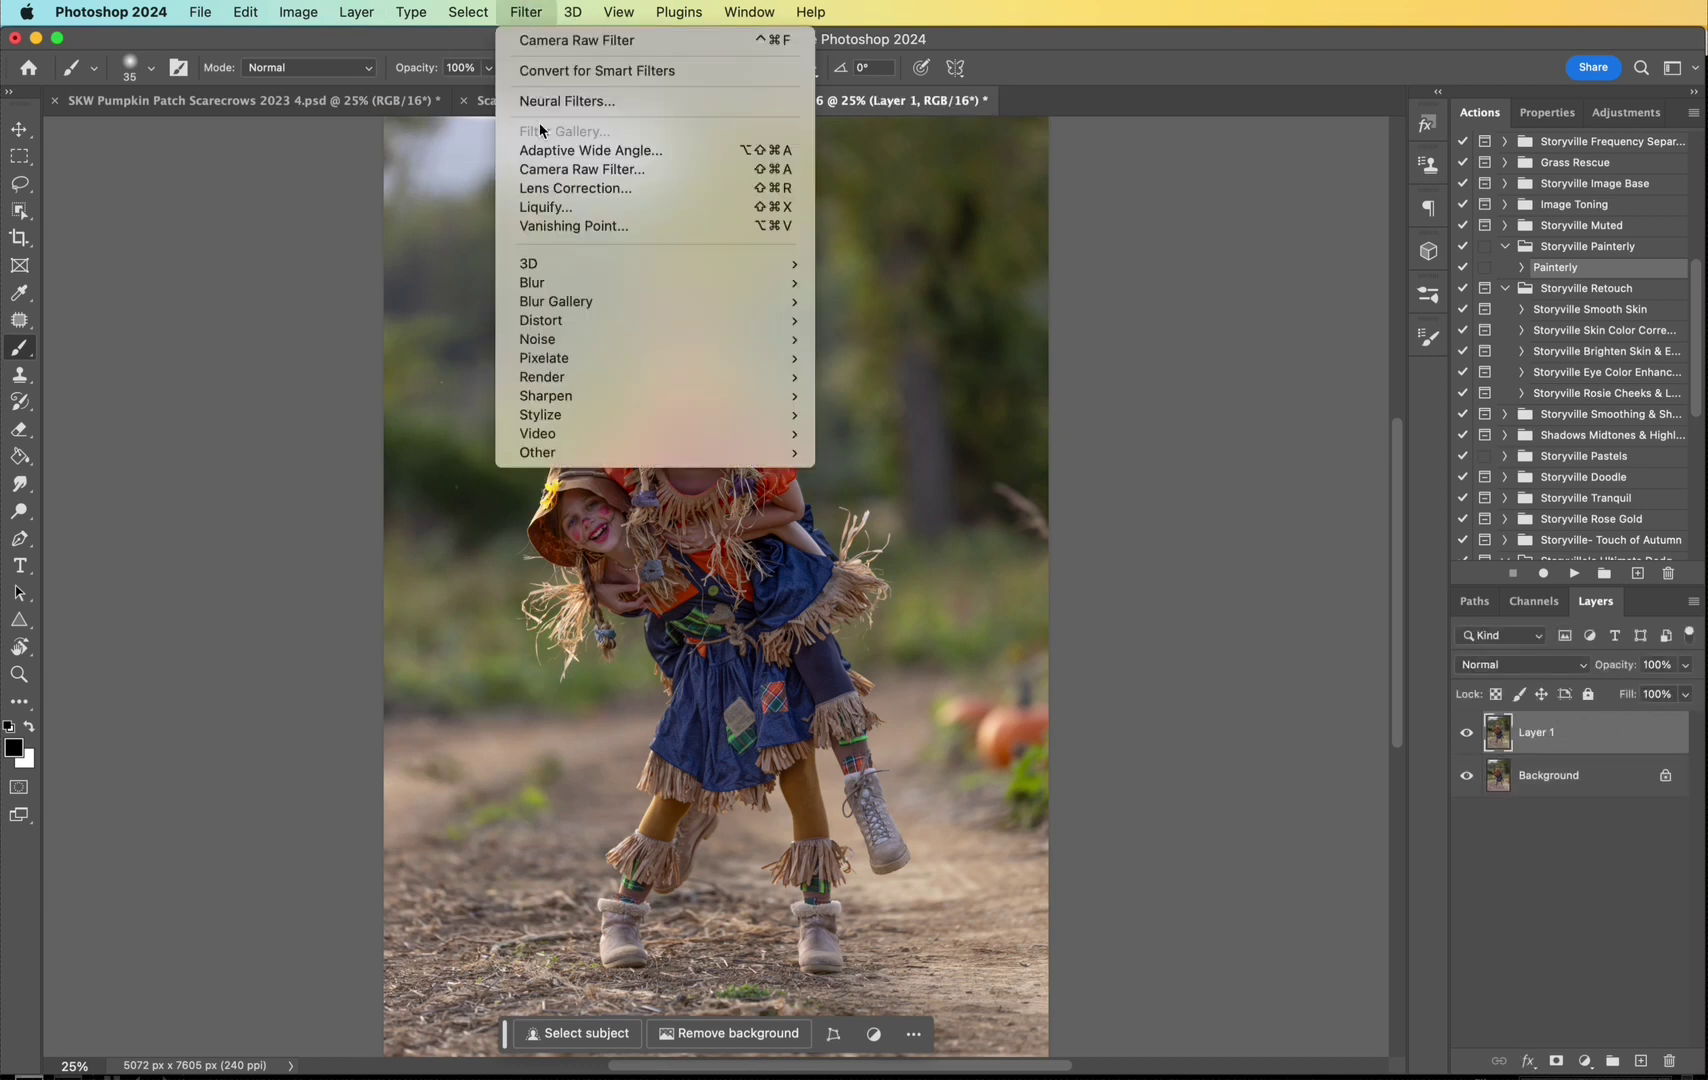
click(557, 174)
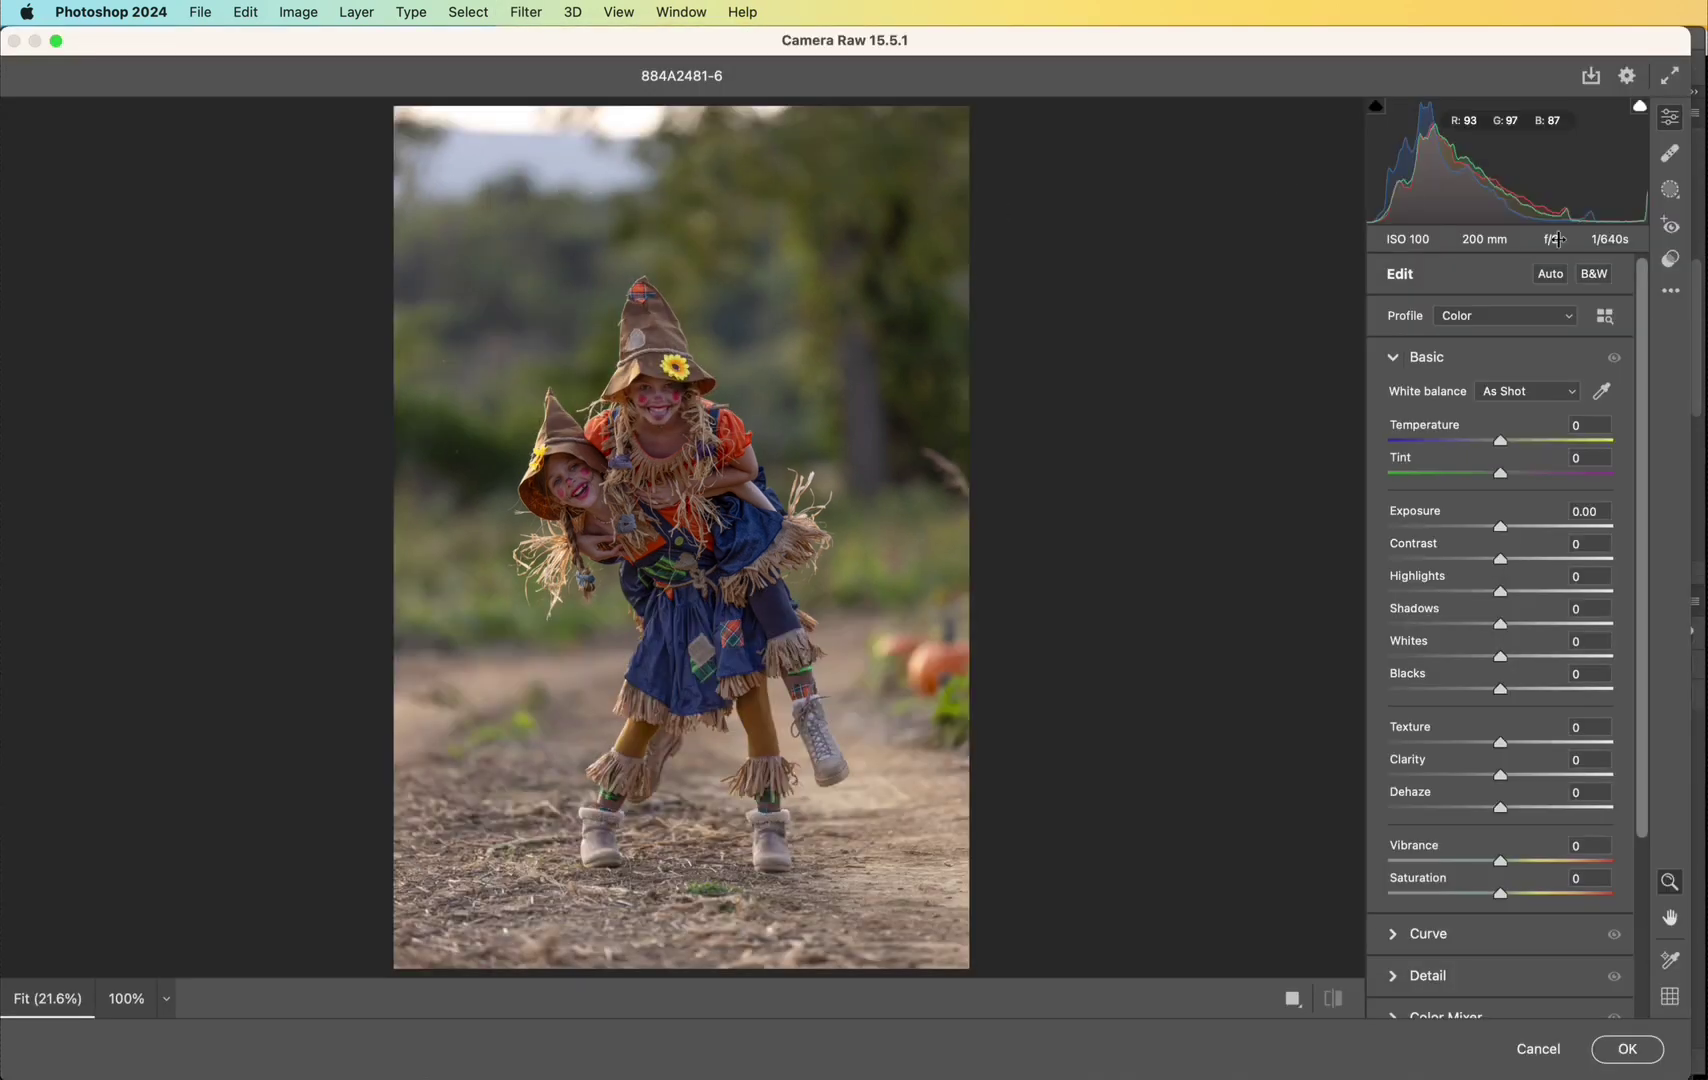
click(1672, 260)
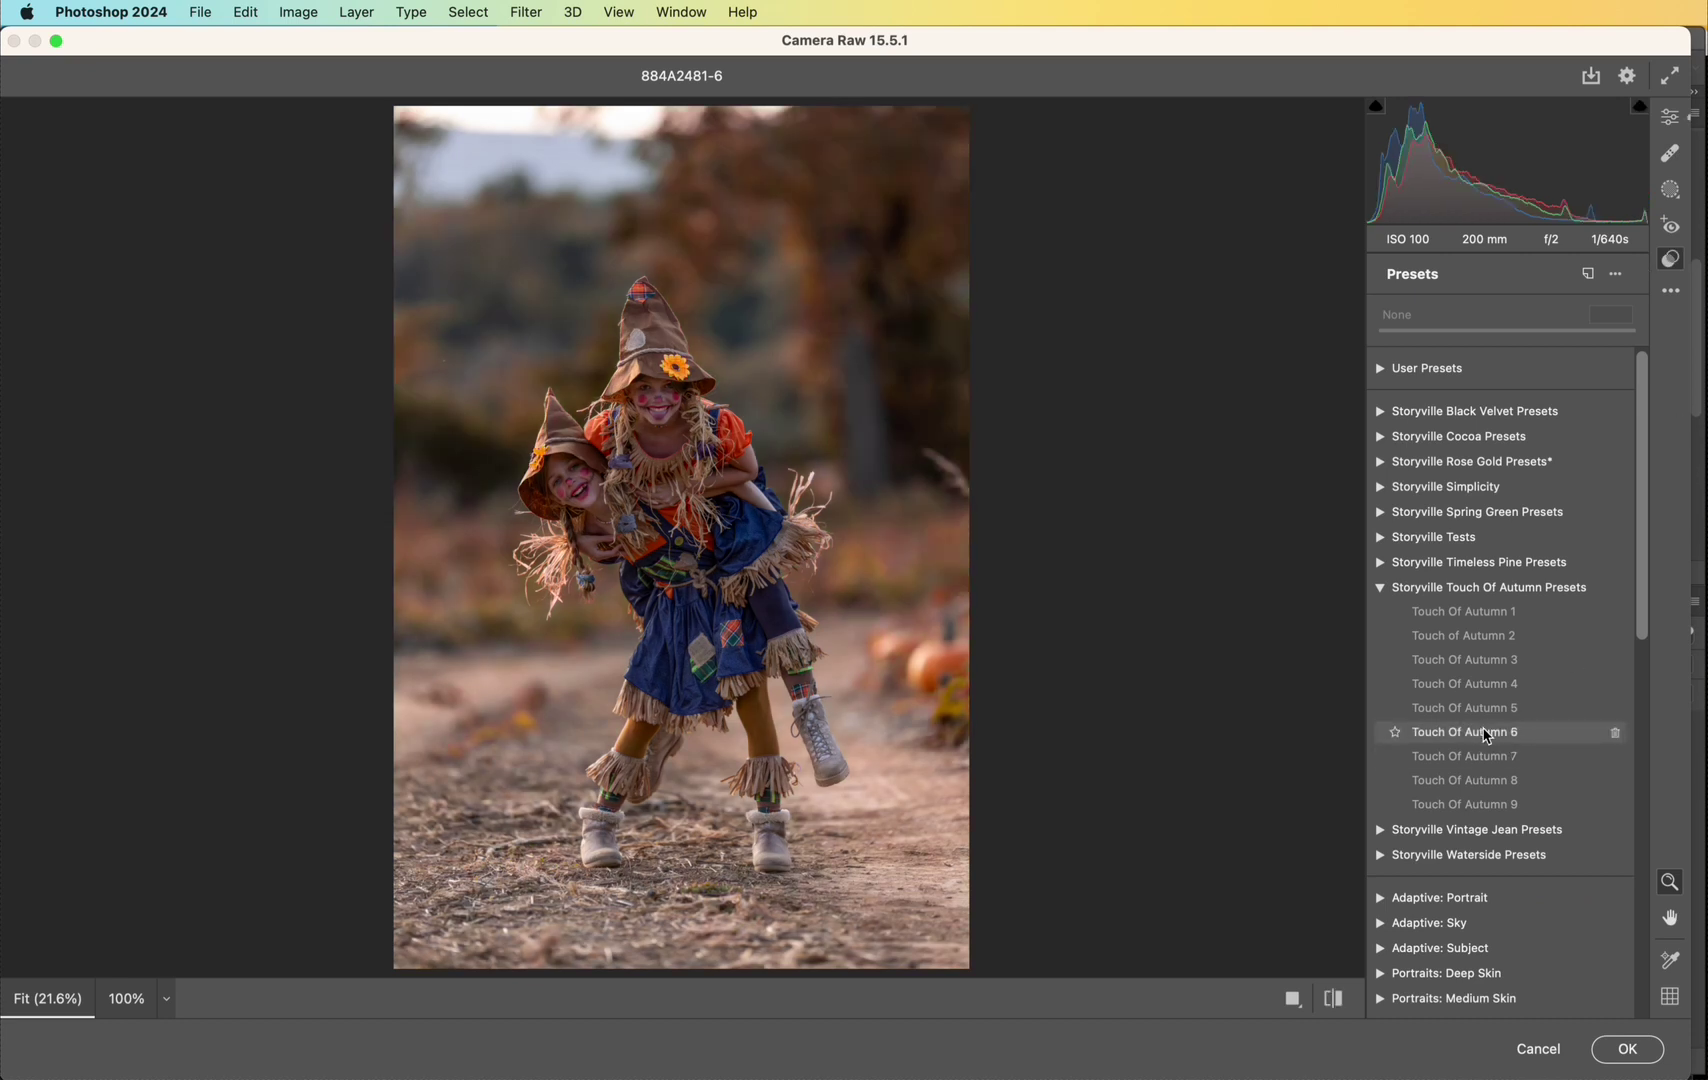
click(1496, 735)
click(1636, 1053)
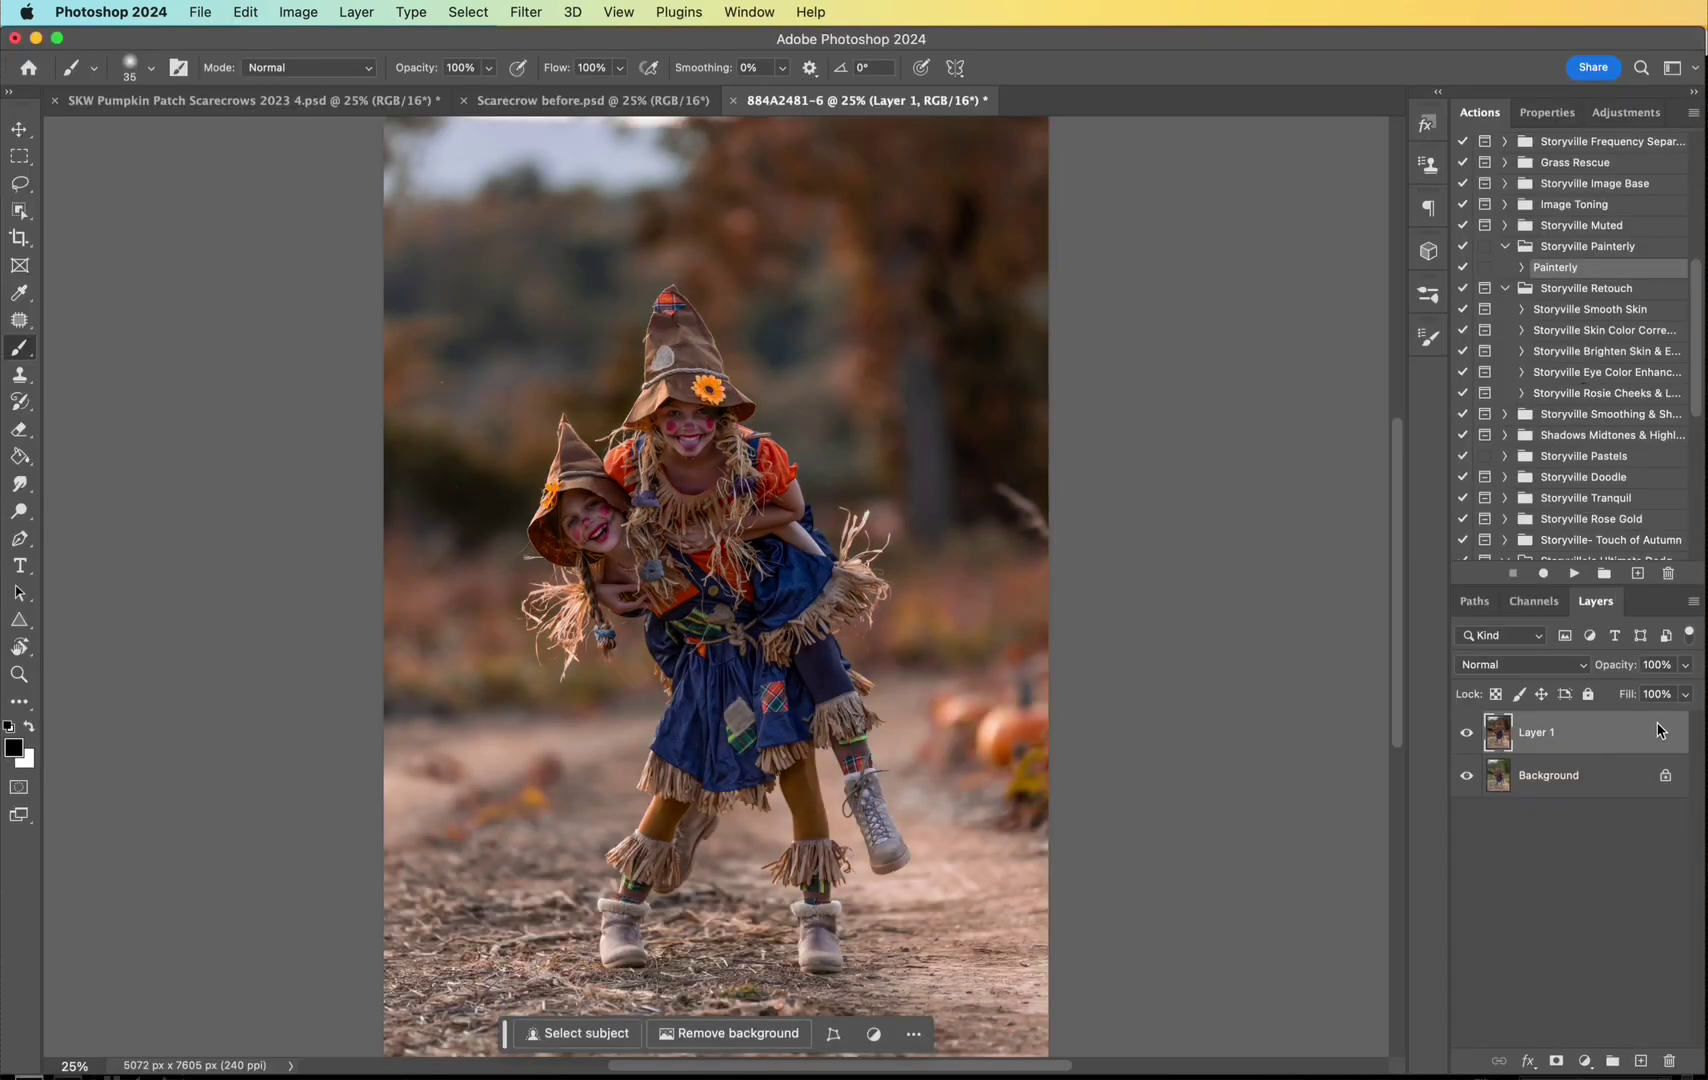
drag(1630, 670, 1548, 679)
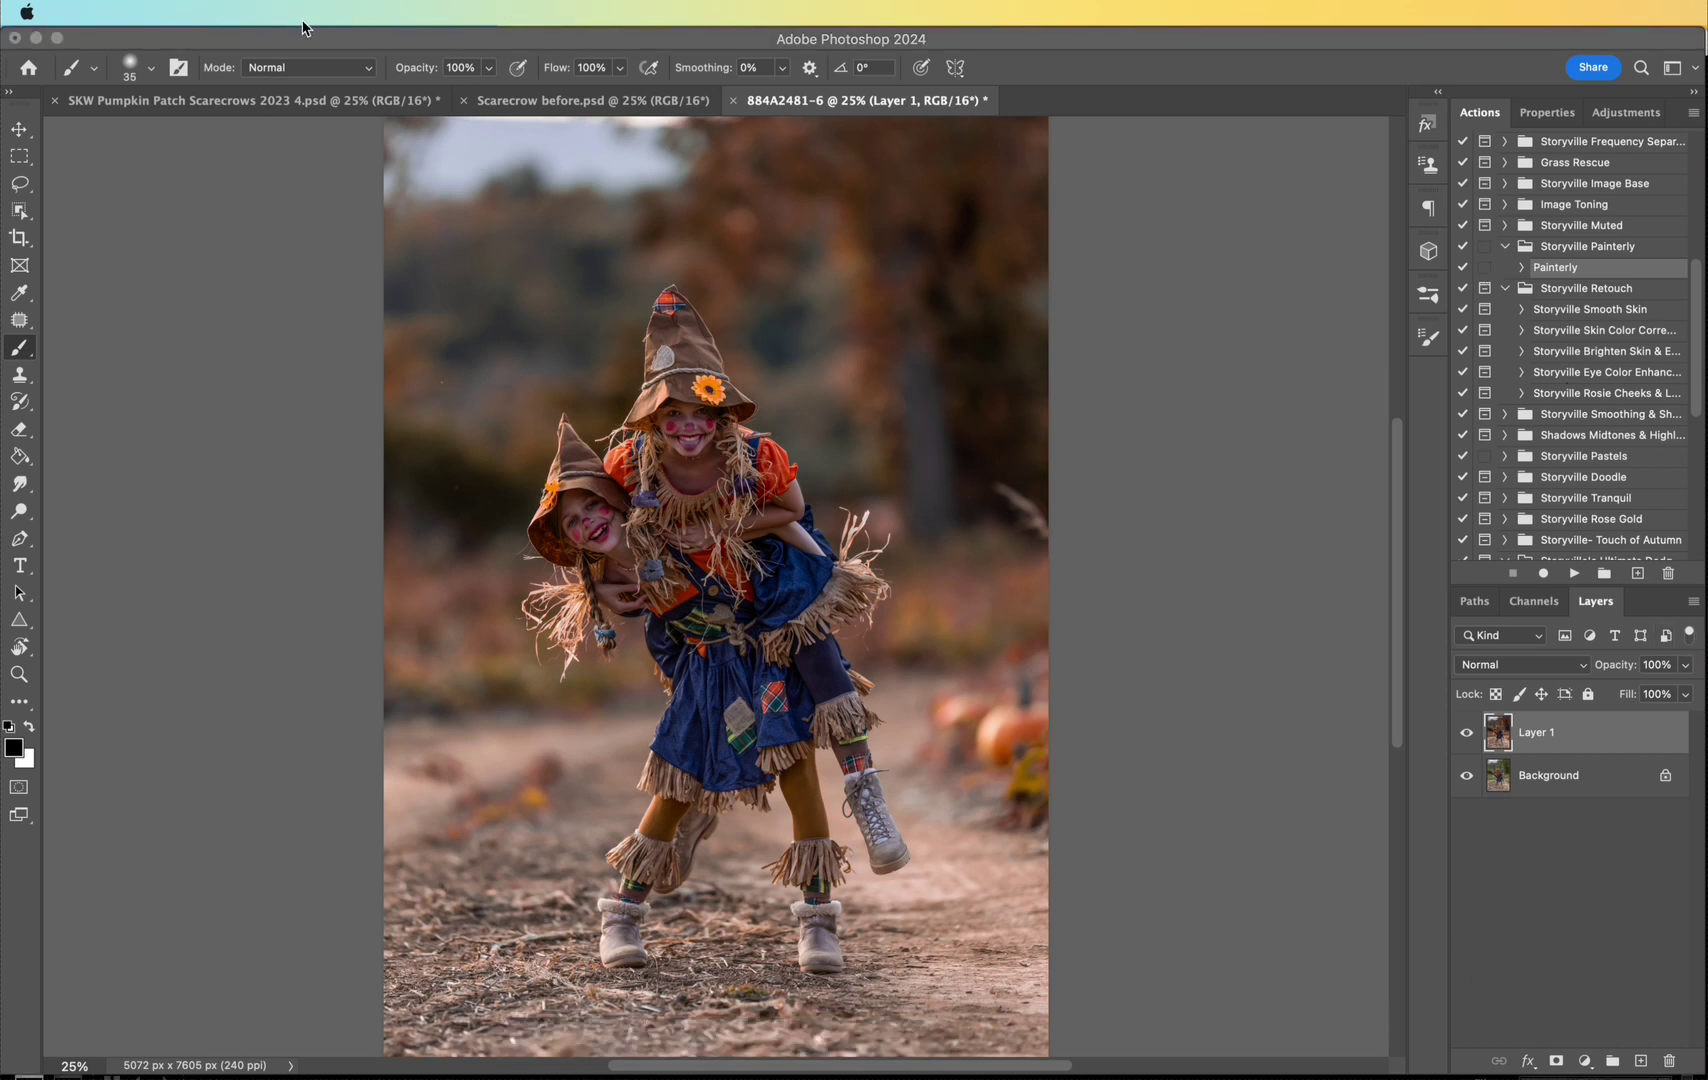
Step: Flatten the image, run the Storyville Painterly action, and turn on its Brighten Up layer
click(356, 12)
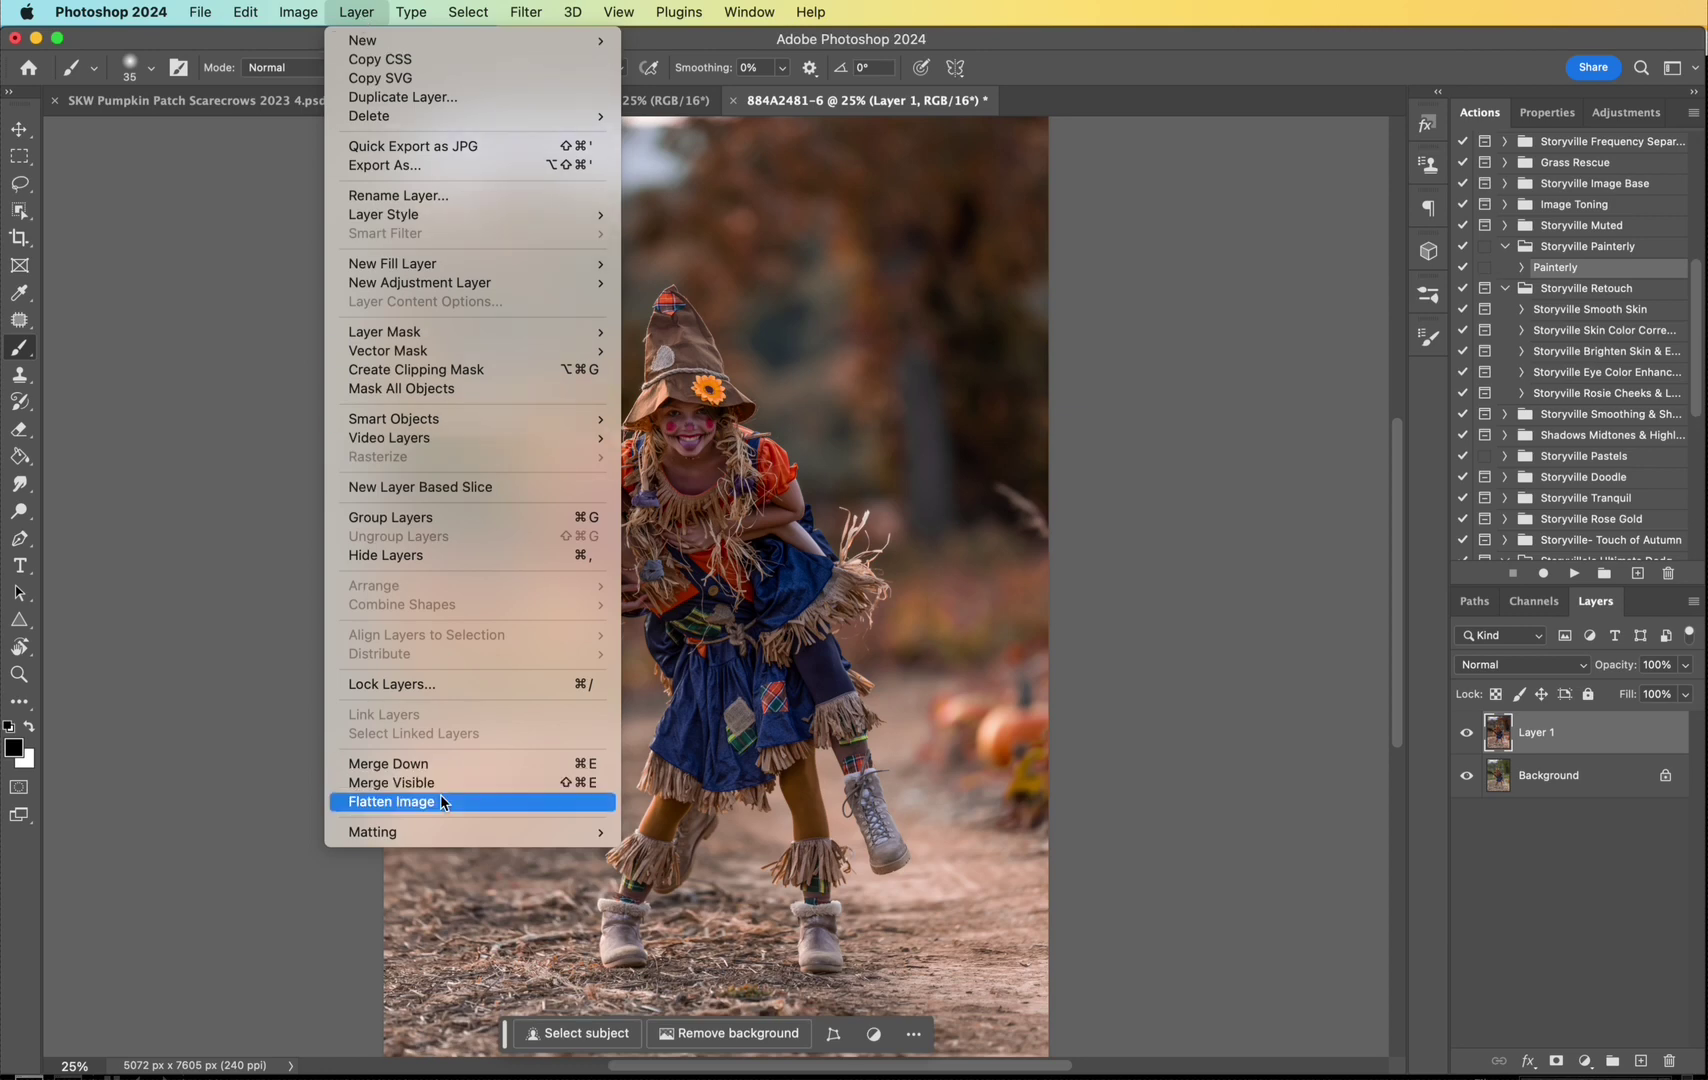
click(595, 795)
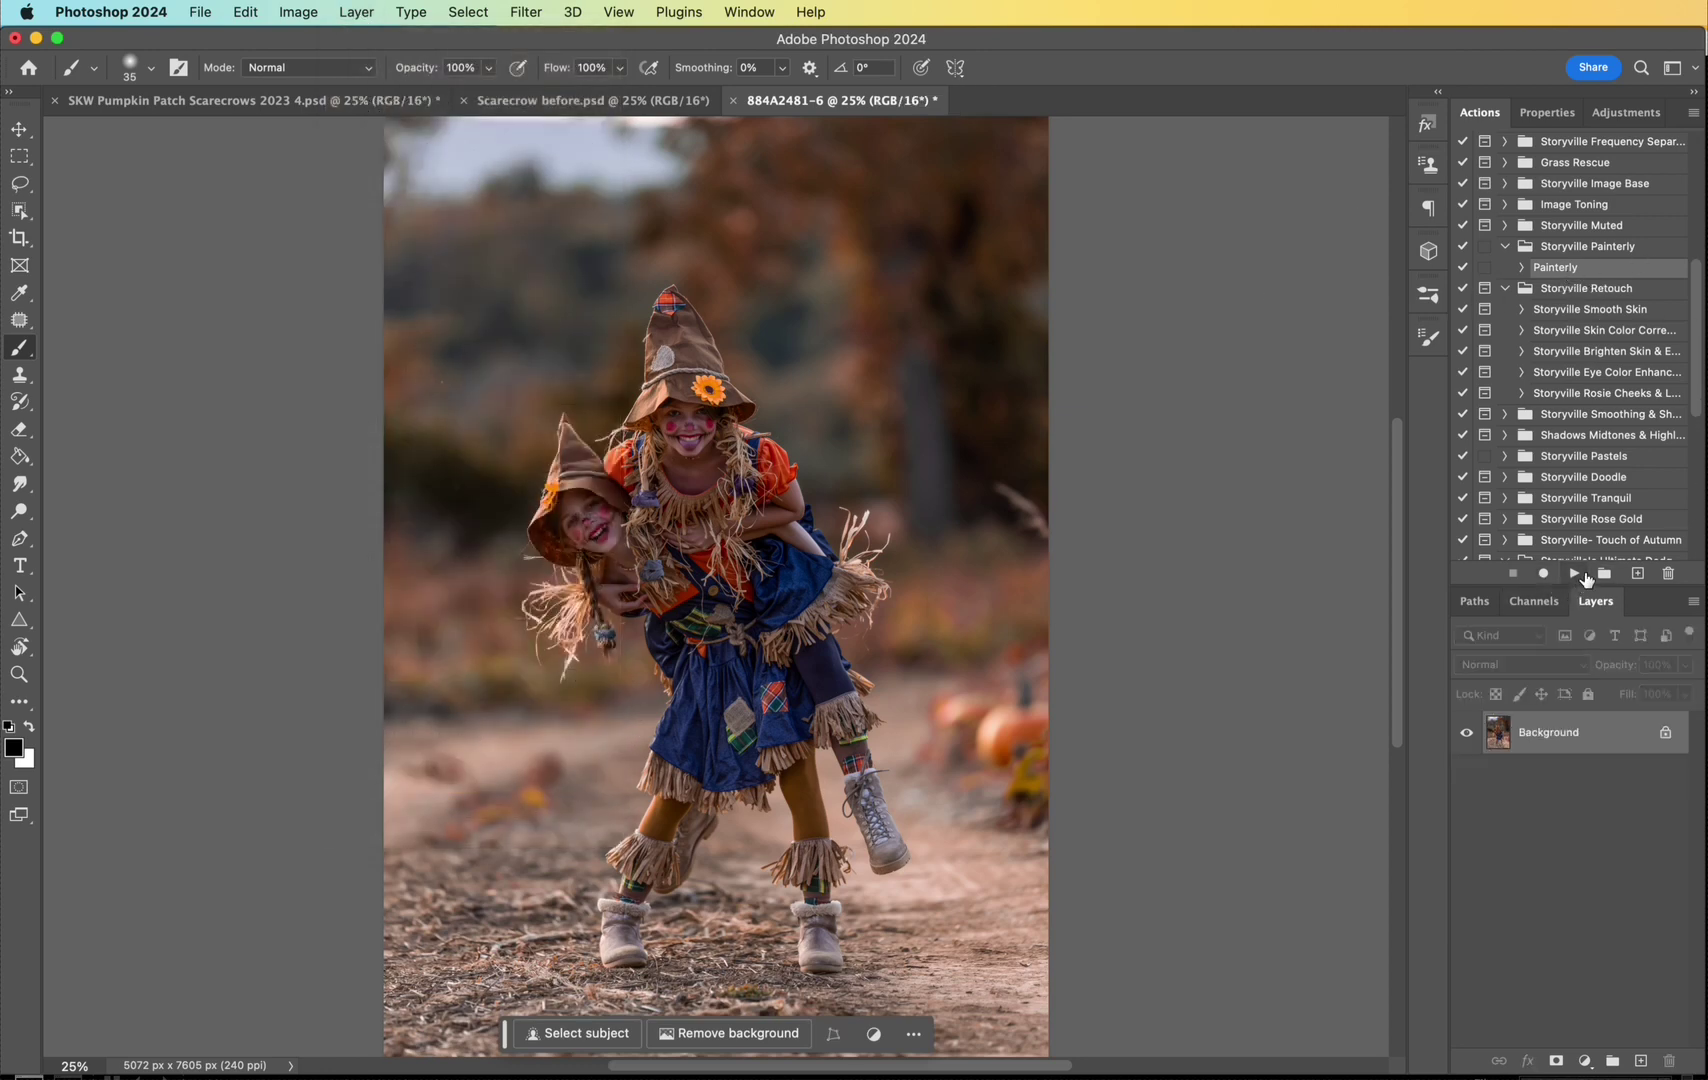
click(1577, 577)
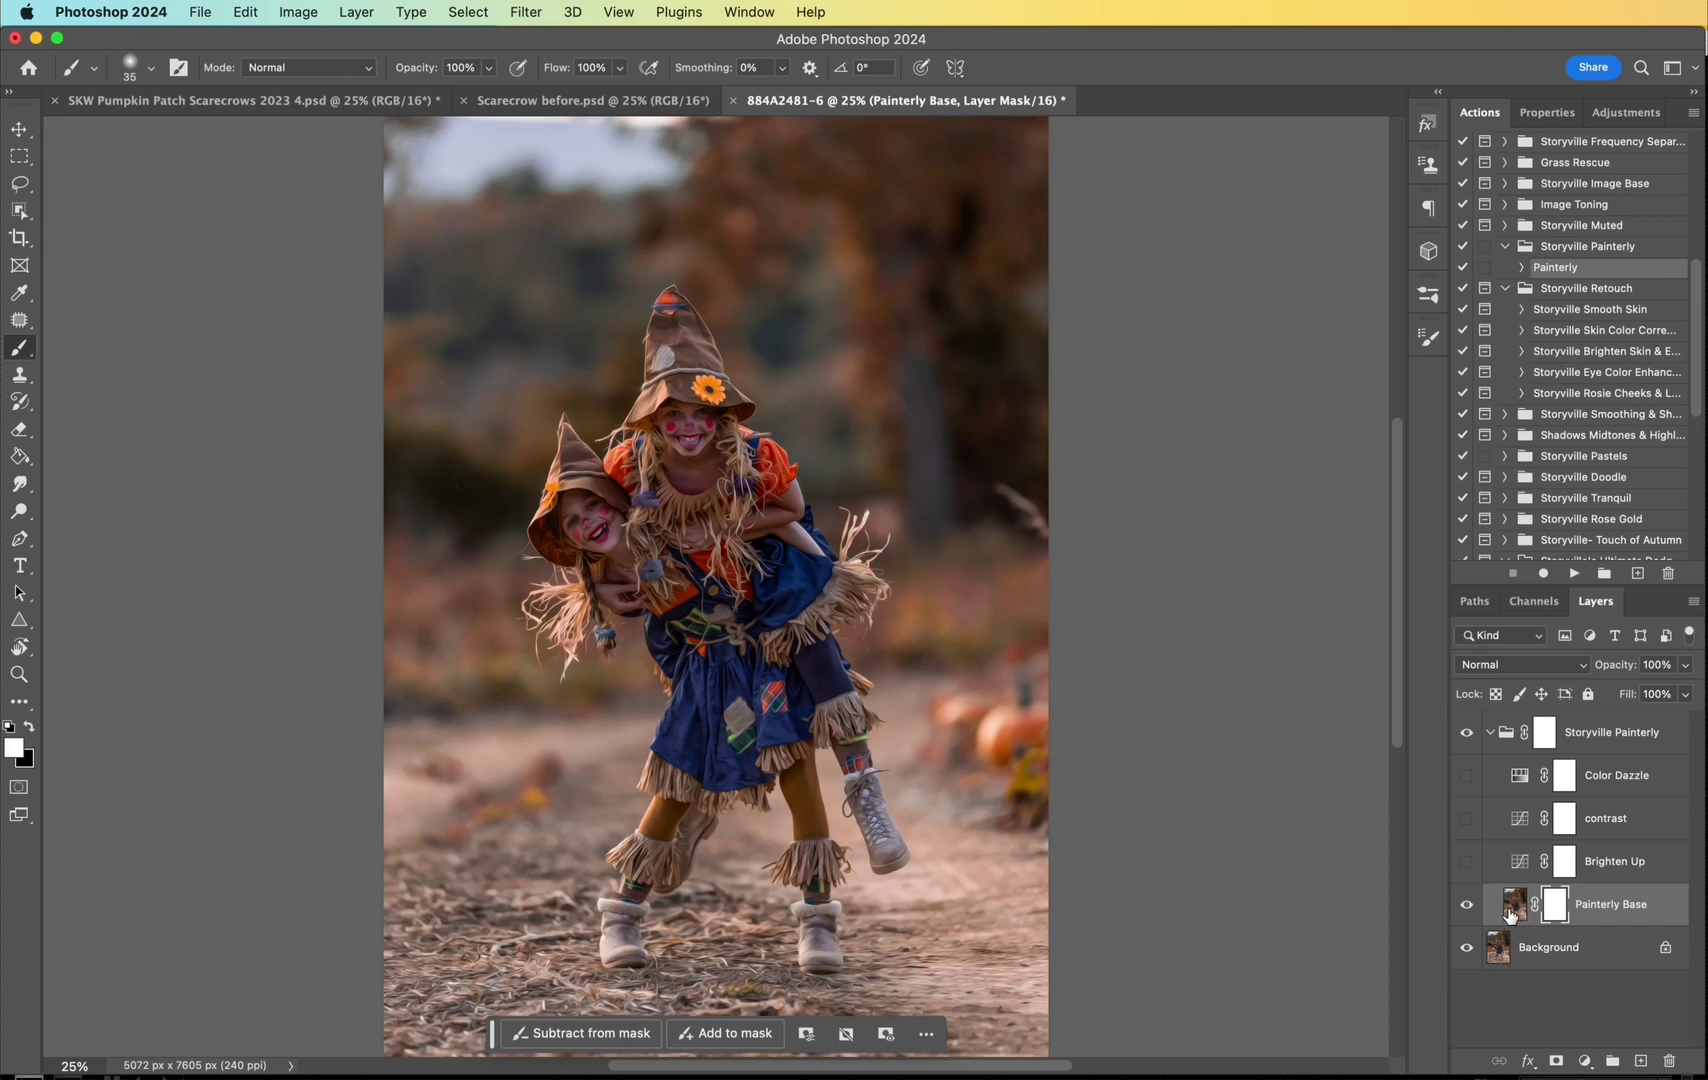
click(1466, 862)
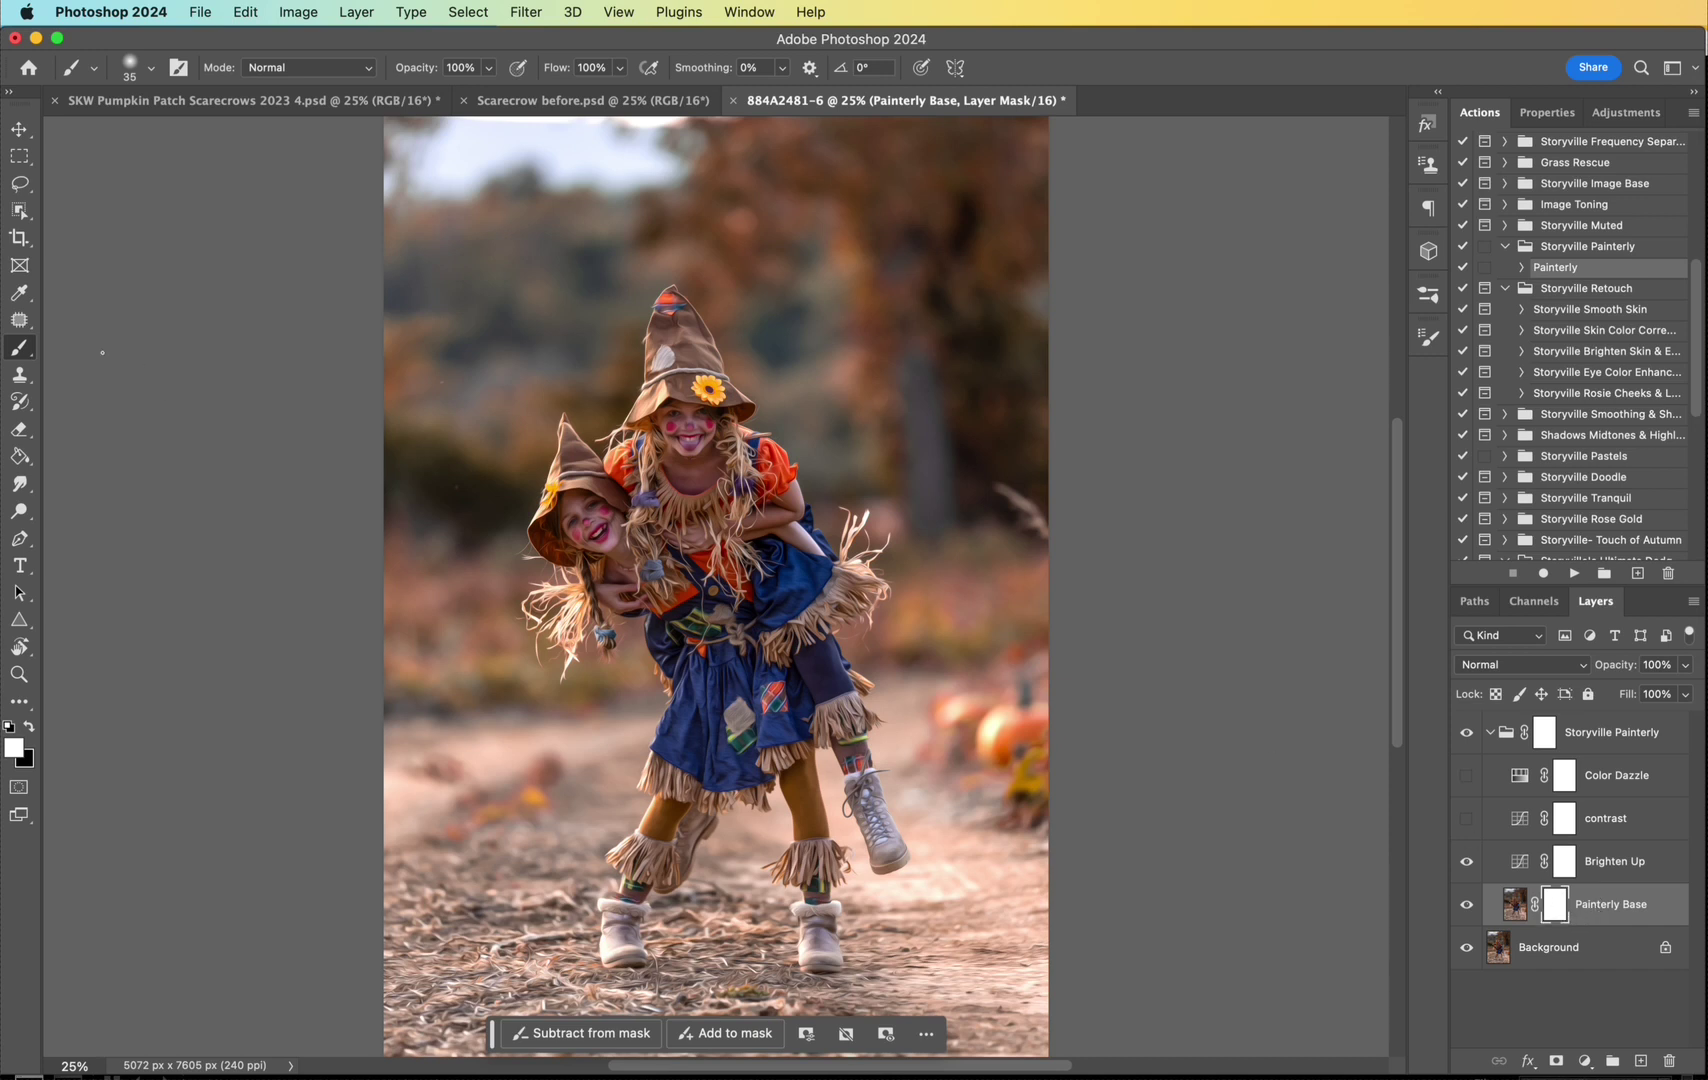
Step: Paint black on the Painterly Base mask to restore the girls' plaid stockings and socks
click(30, 733)
key(super+plus)
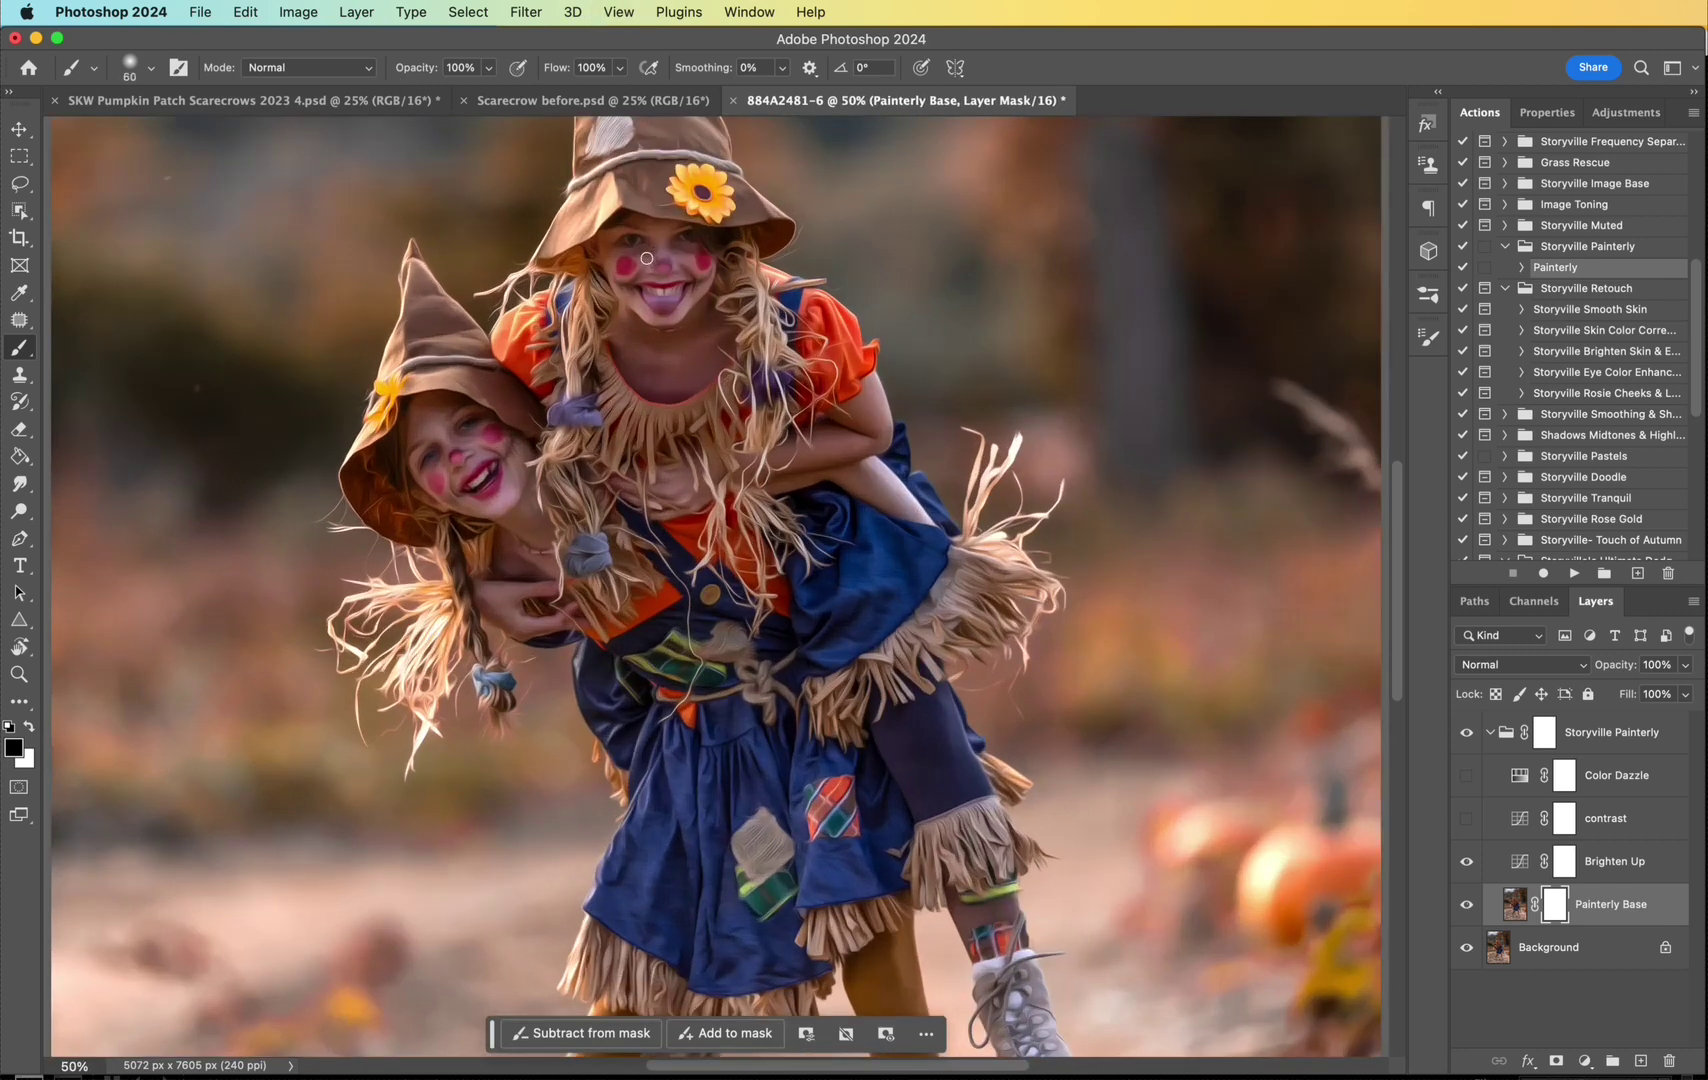
key(bracketright)
key(bracketright)
key(bracketright)
key(bracketright)
key(bracketright)
key(bracketright)
drag(637, 250, 671, 300)
key(bracketleft)
key(bracketleft)
scroll(1405, 495, down, 8)
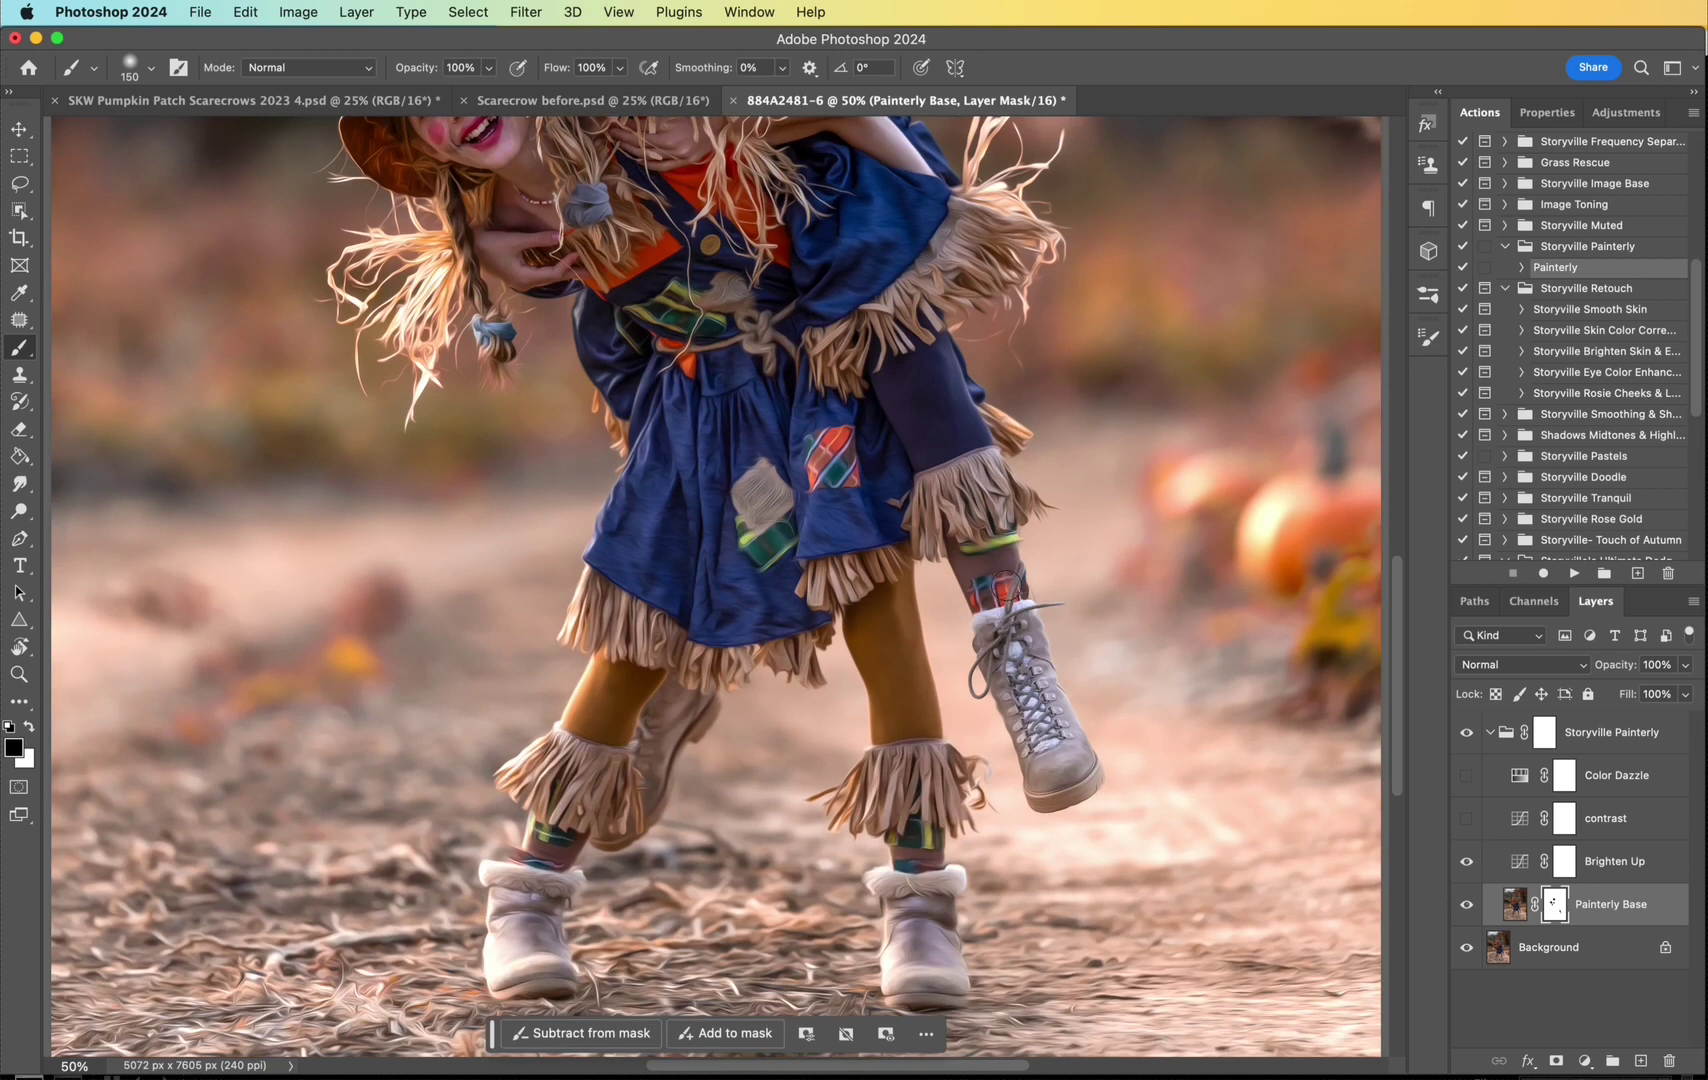
mouse_move(992, 585)
mouse_down()
mouse_move(983, 545)
mouse_move(1010, 548)
mouse_up()
drag(528, 843, 539, 851)
scroll(454, 279, up, 10)
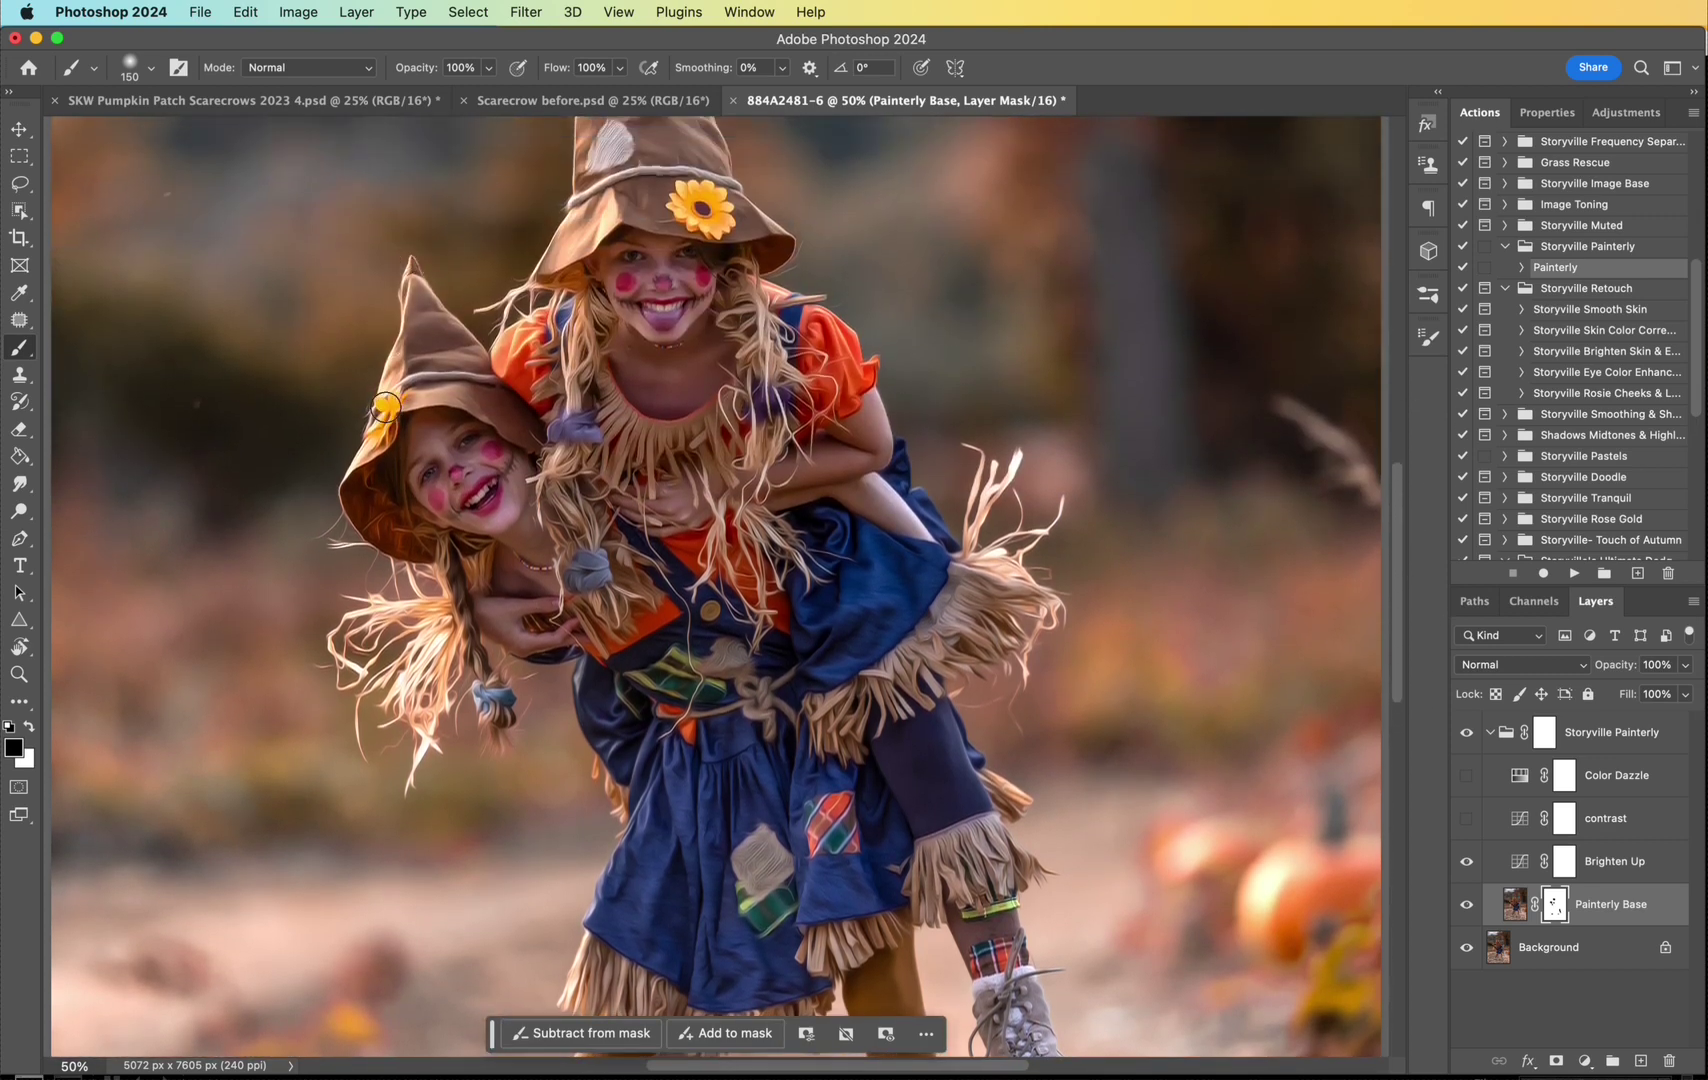
key(super+minus)
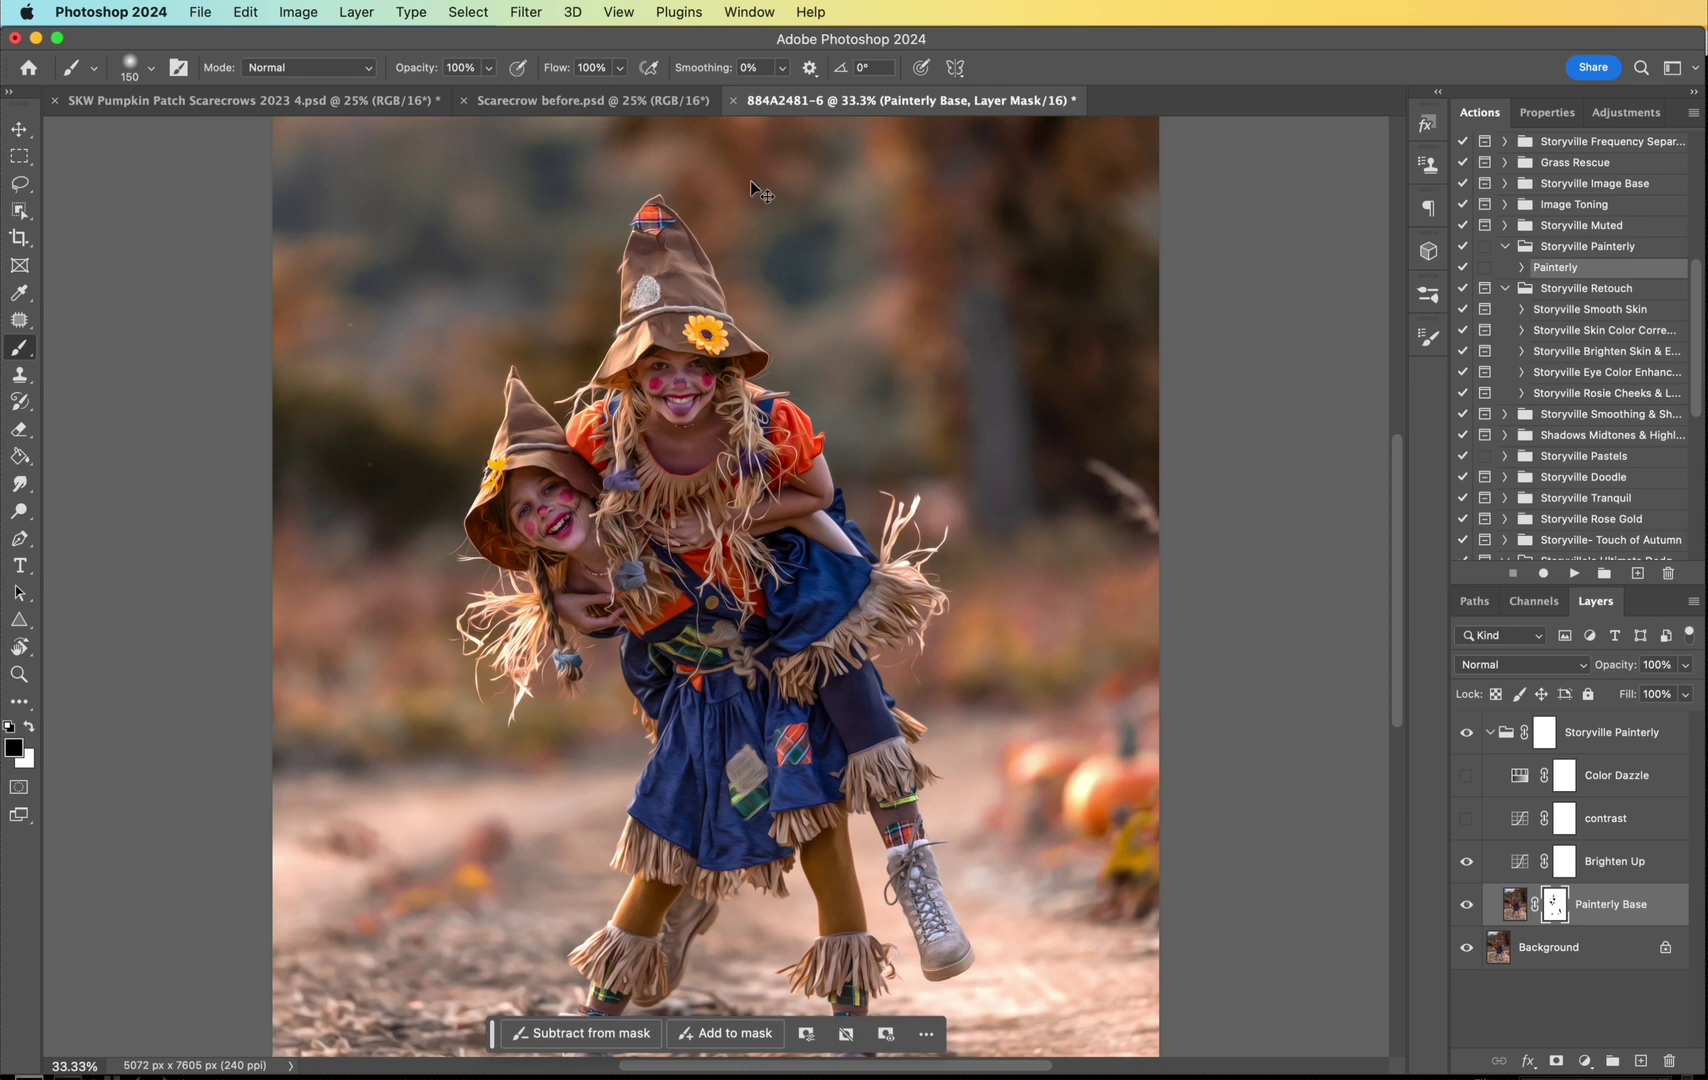
key(super+minus)
key(super+minus)
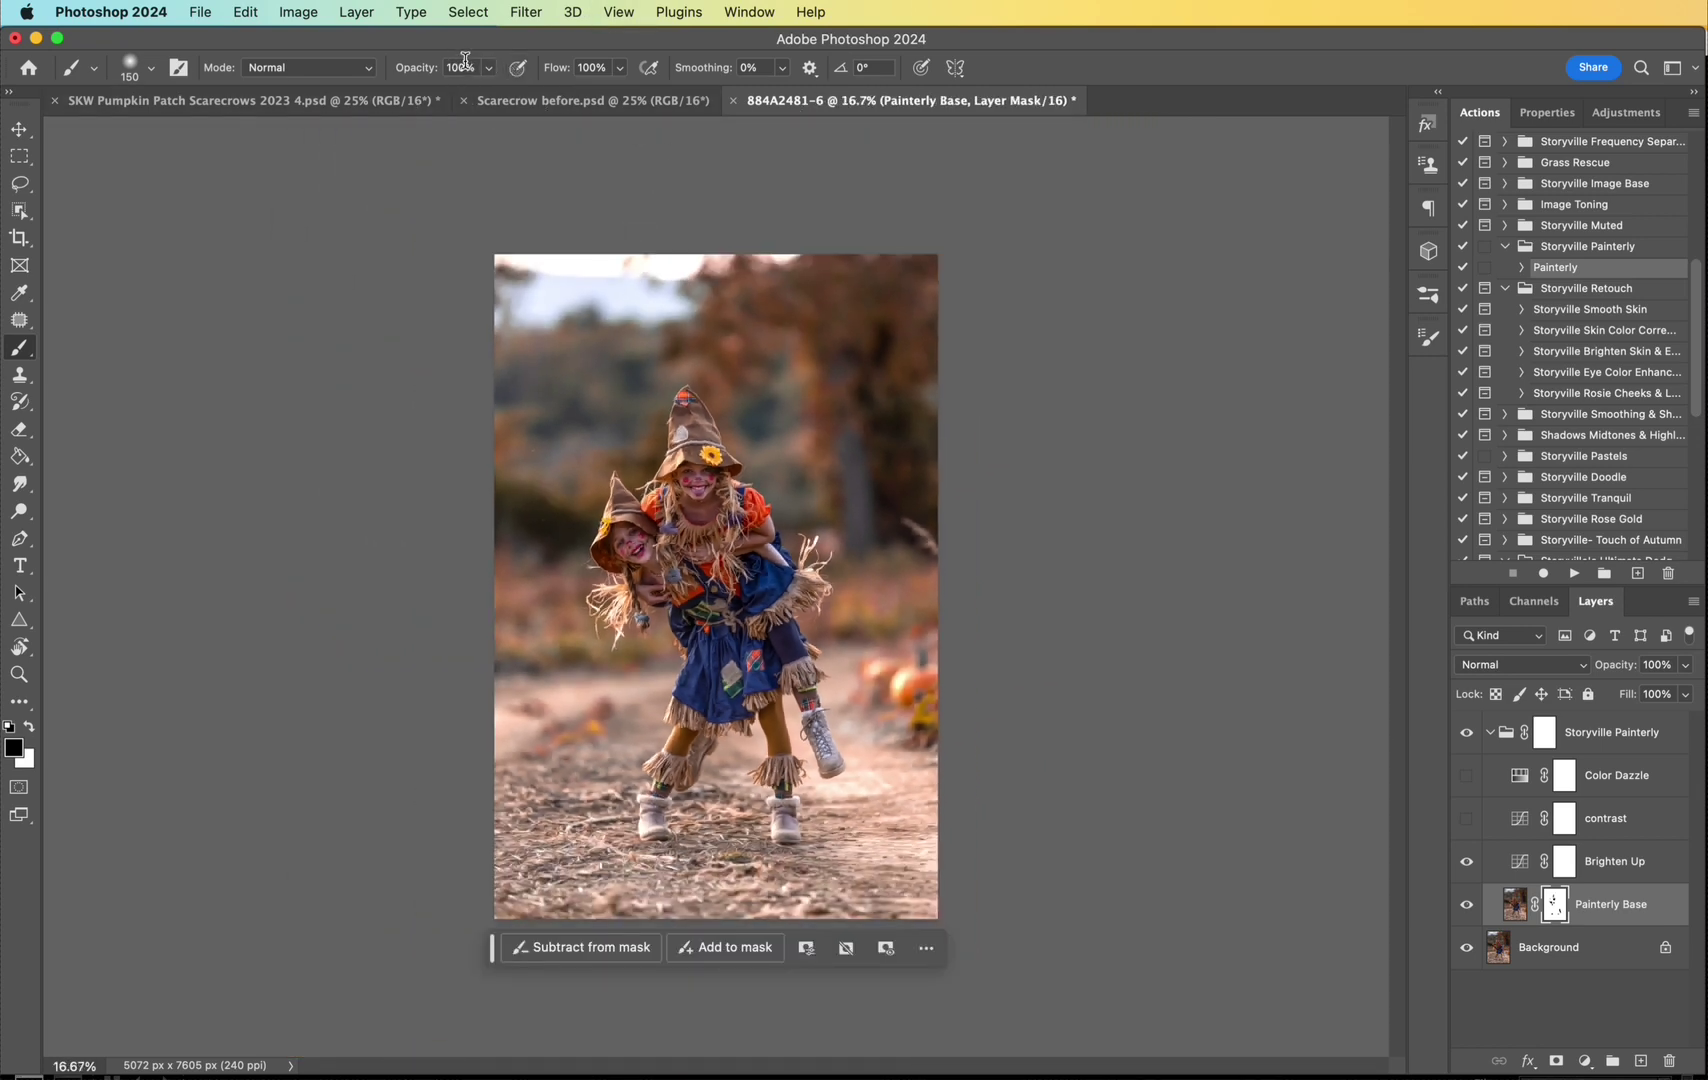
Step: Set brush opacity to 40%, enlarge the brush, target the Brighten Up mask, and collapse the group
text(40)
key(Return)
key(bracketright)
key(bracketright)
key(bracketright)
key(bracketright)
key(bracketright)
key(bracketright)
key(bracketright)
key(bracketright)
key(bracketright)
key(bracketright)
key(bracketright)
key(bracketright)
key(bracketright)
key(bracketright)
key(bracketright)
key(bracketright)
key(bracketright)
key(bracketright)
key(bracketright)
key(bracketright)
key(bracketright)
key(bracketright)
key(bracketright)
key(bracketleft)
key(bracketleft)
key(bracketleft)
key(bracketright)
key(bracketright)
key(bracketright)
key(bracketright)
click(1566, 866)
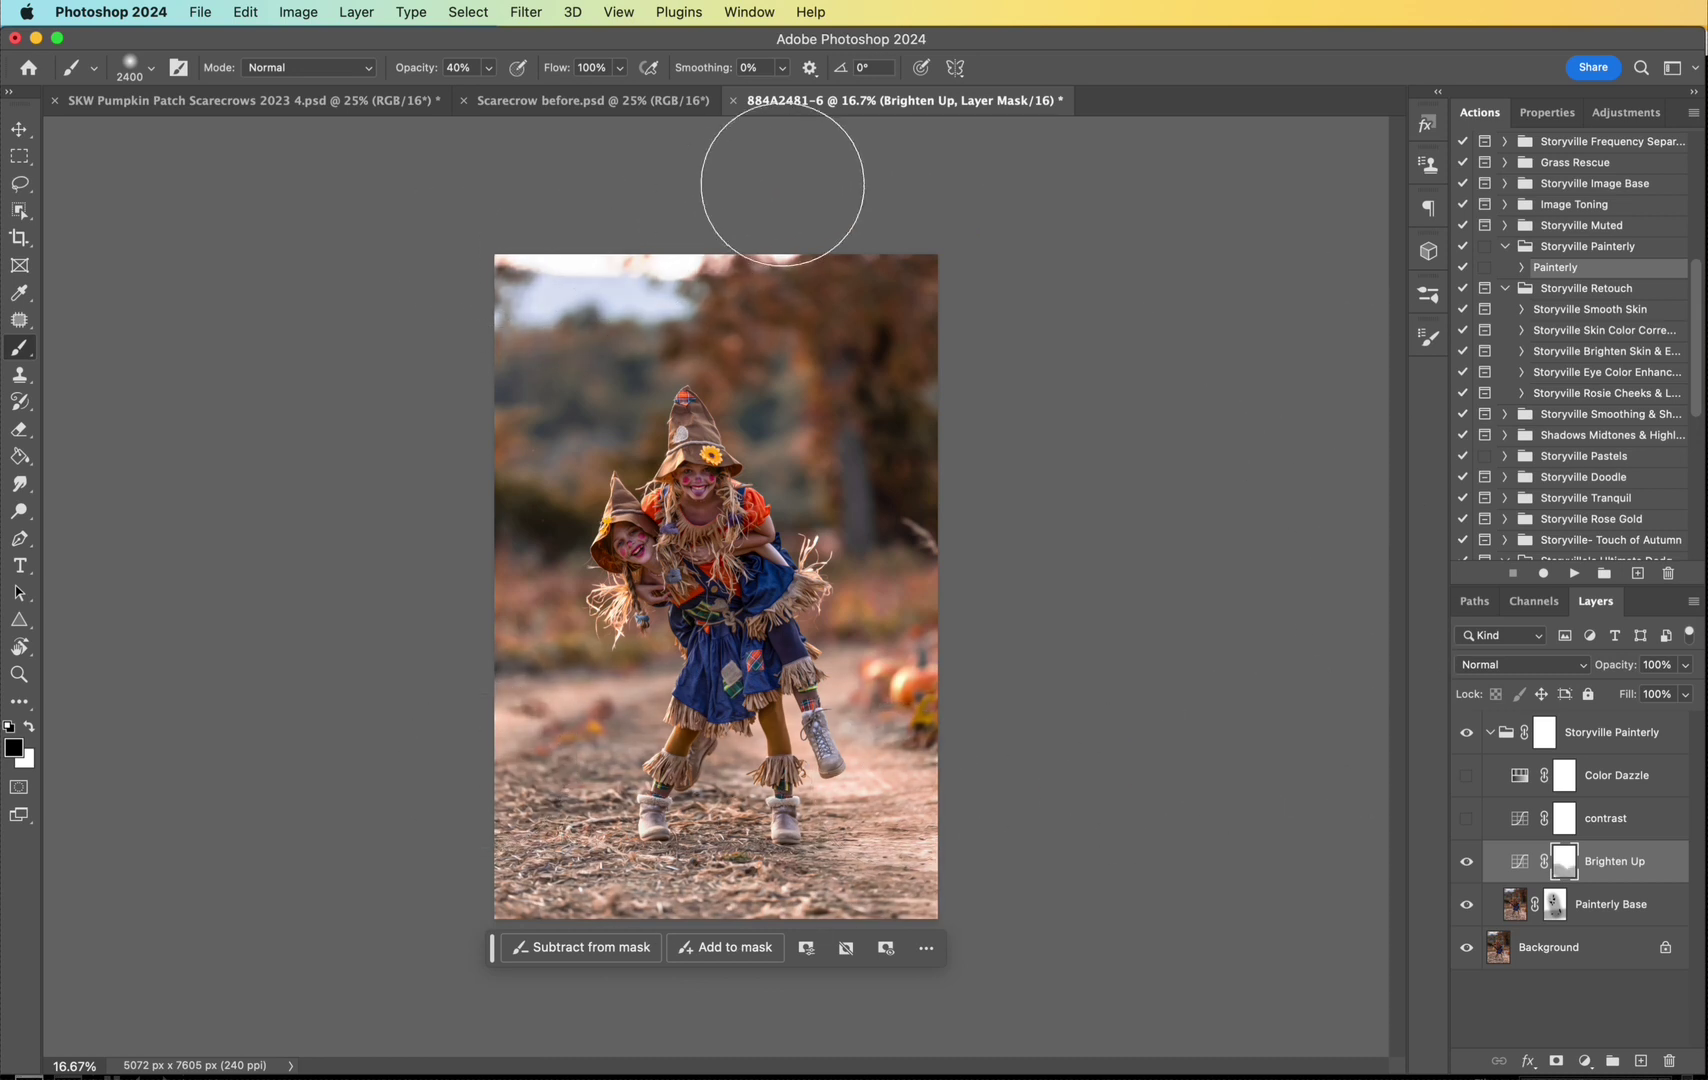
click(1490, 732)
Step: Compare the Storyville Painterly group on and off, then run the Storyville Lavish Turquoise action
key(super+plus)
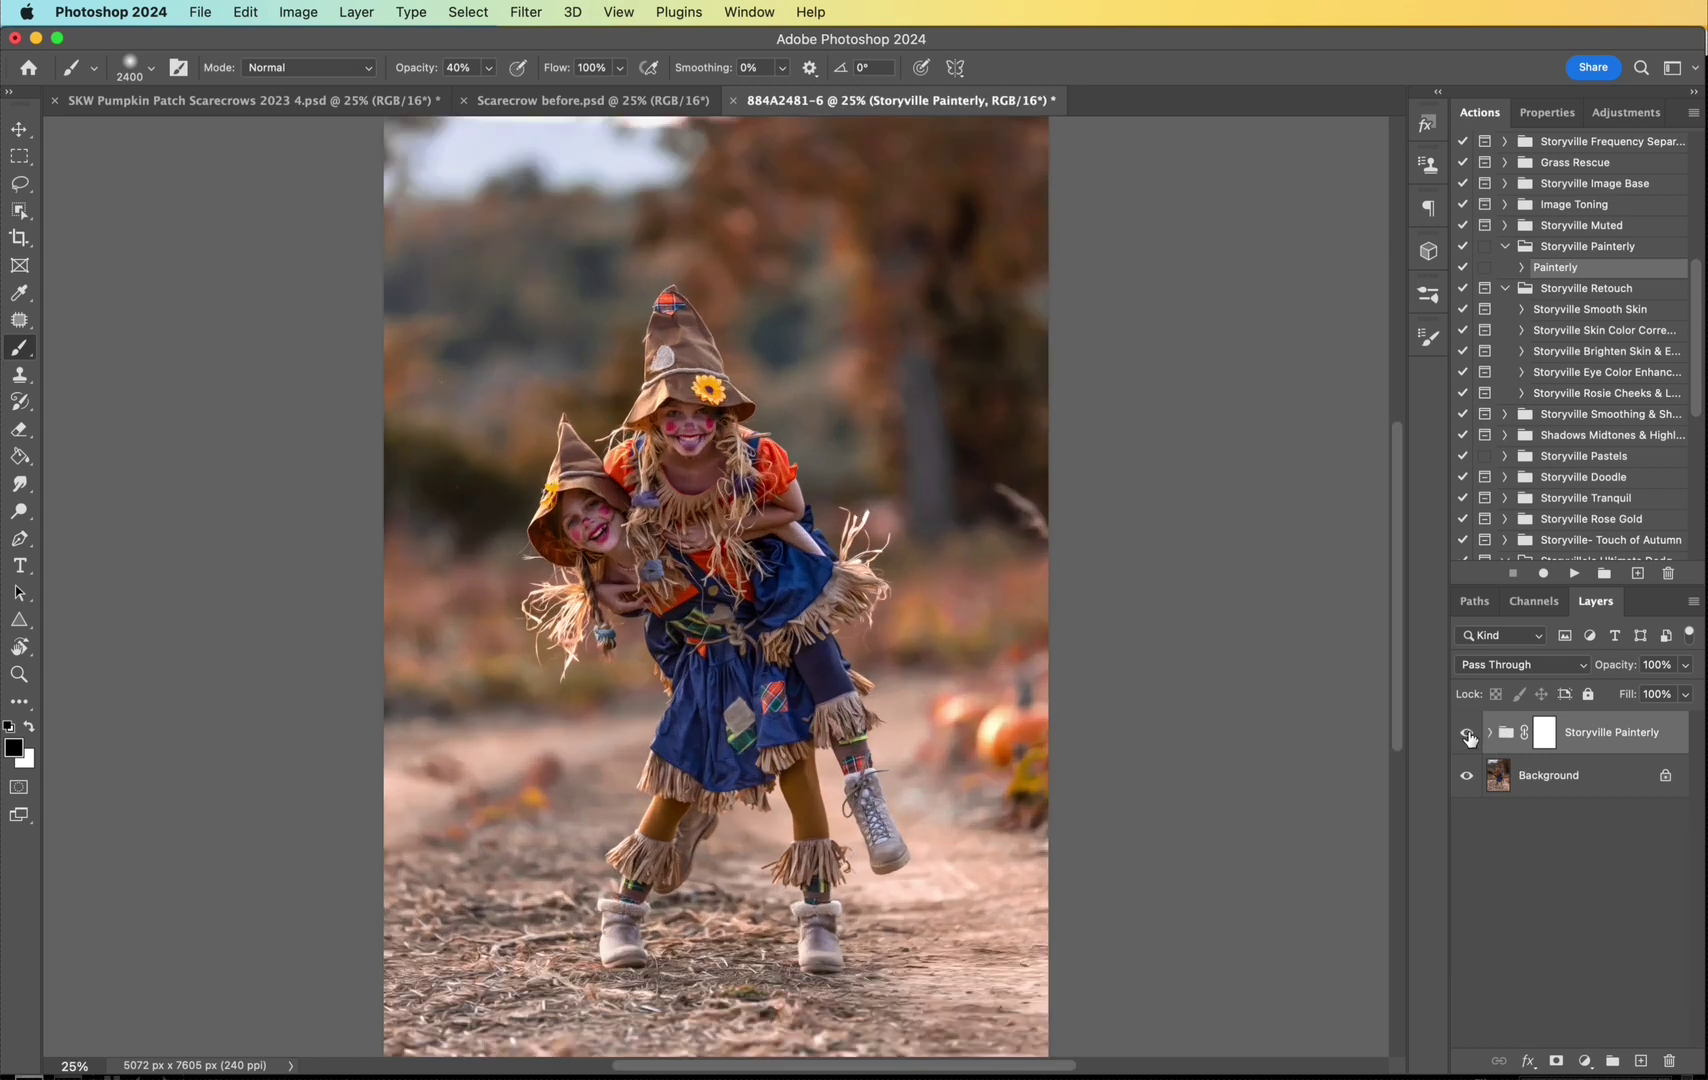
click(1467, 735)
click(1467, 735)
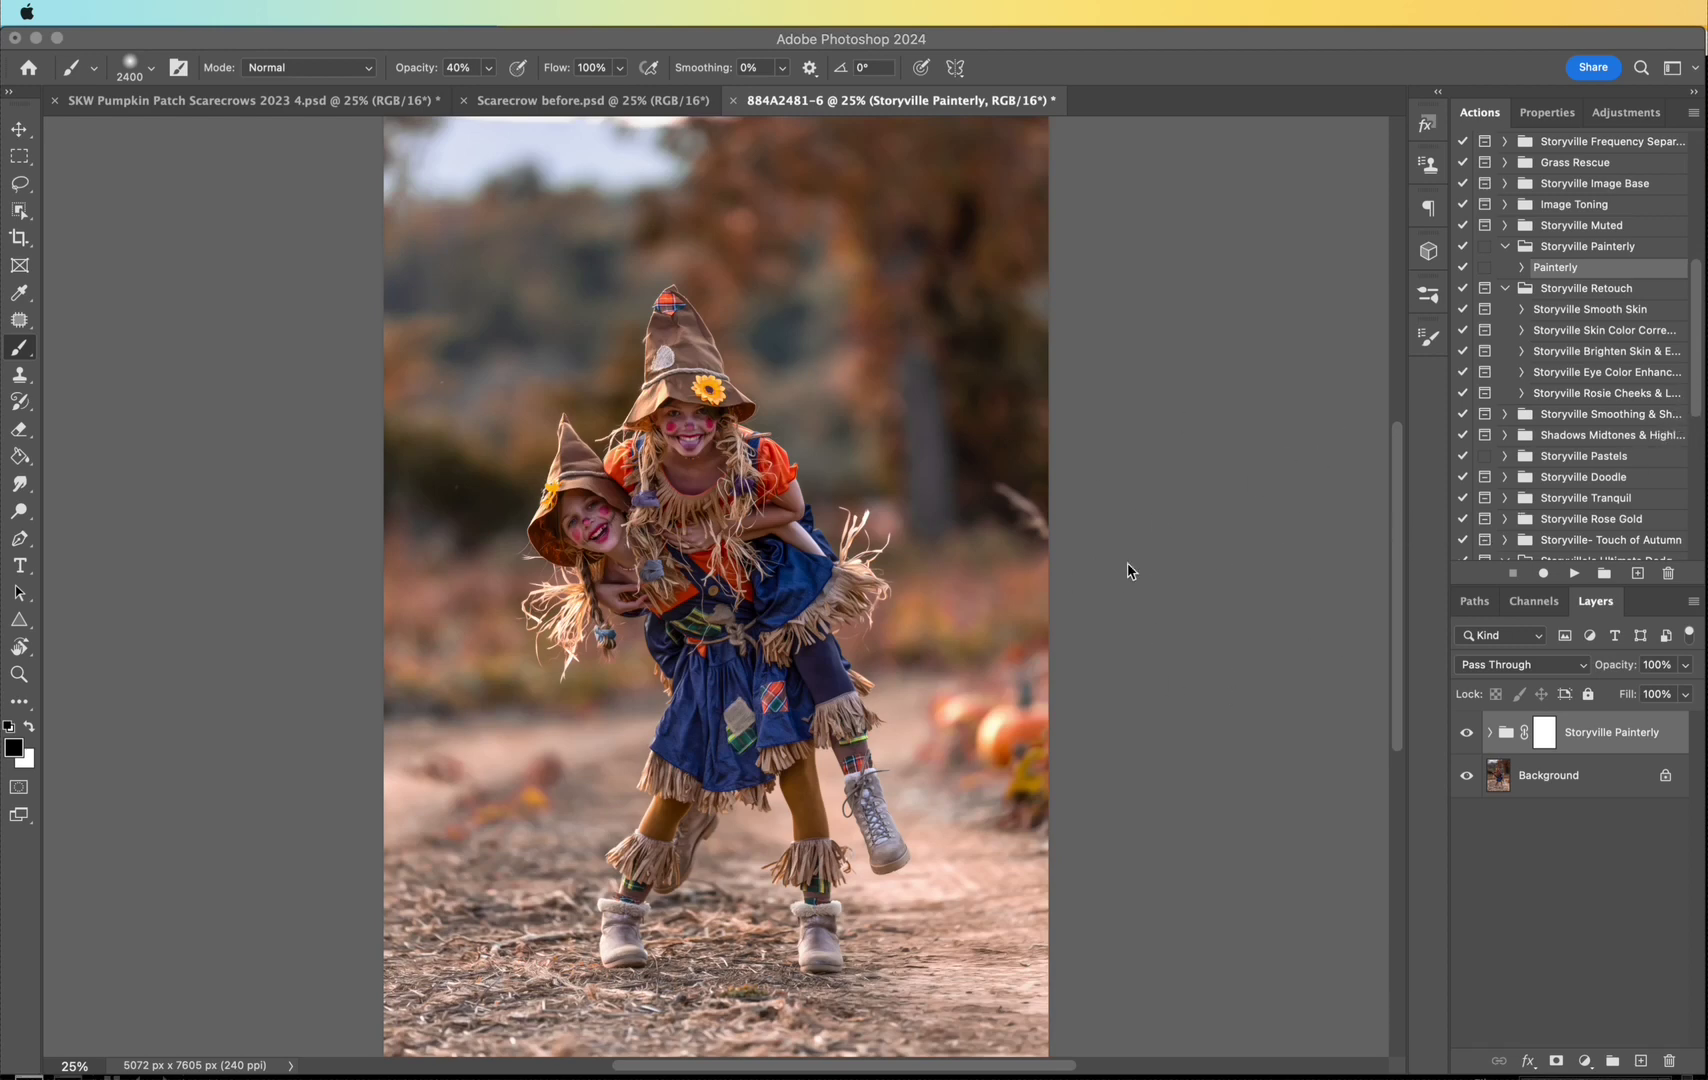
key(super+minus)
drag(1695, 332, 1698, 229)
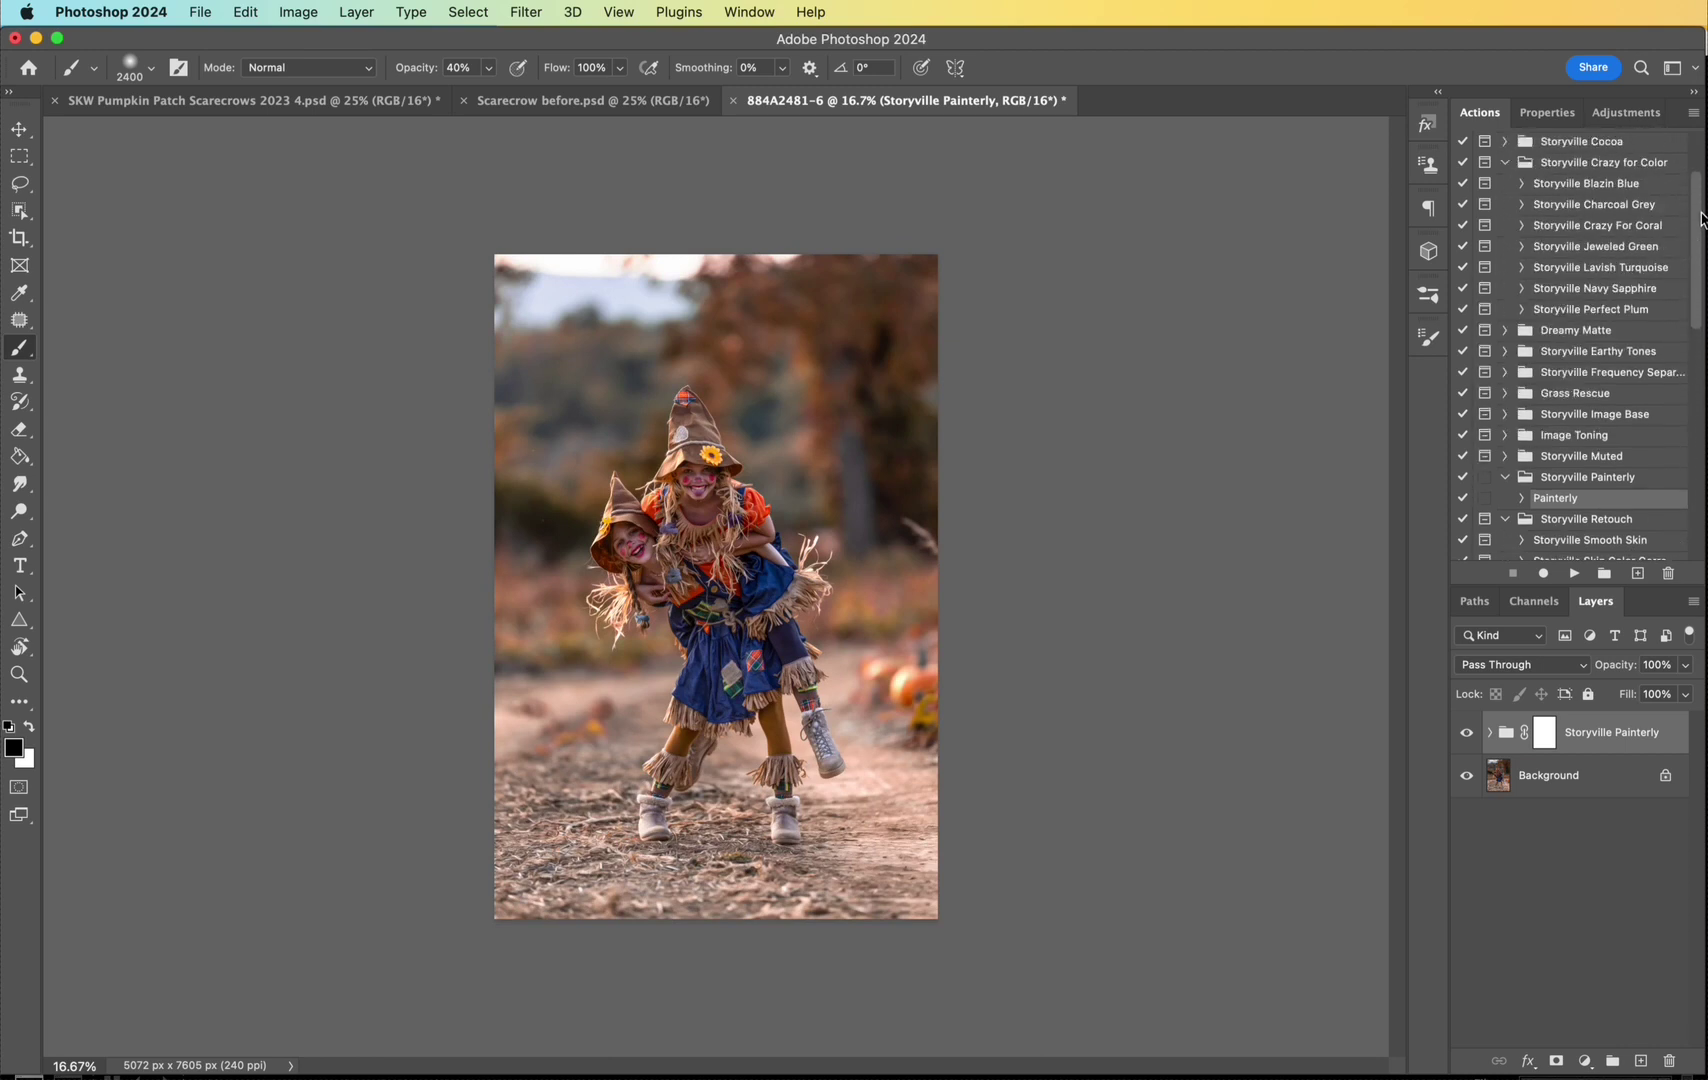
click(1594, 272)
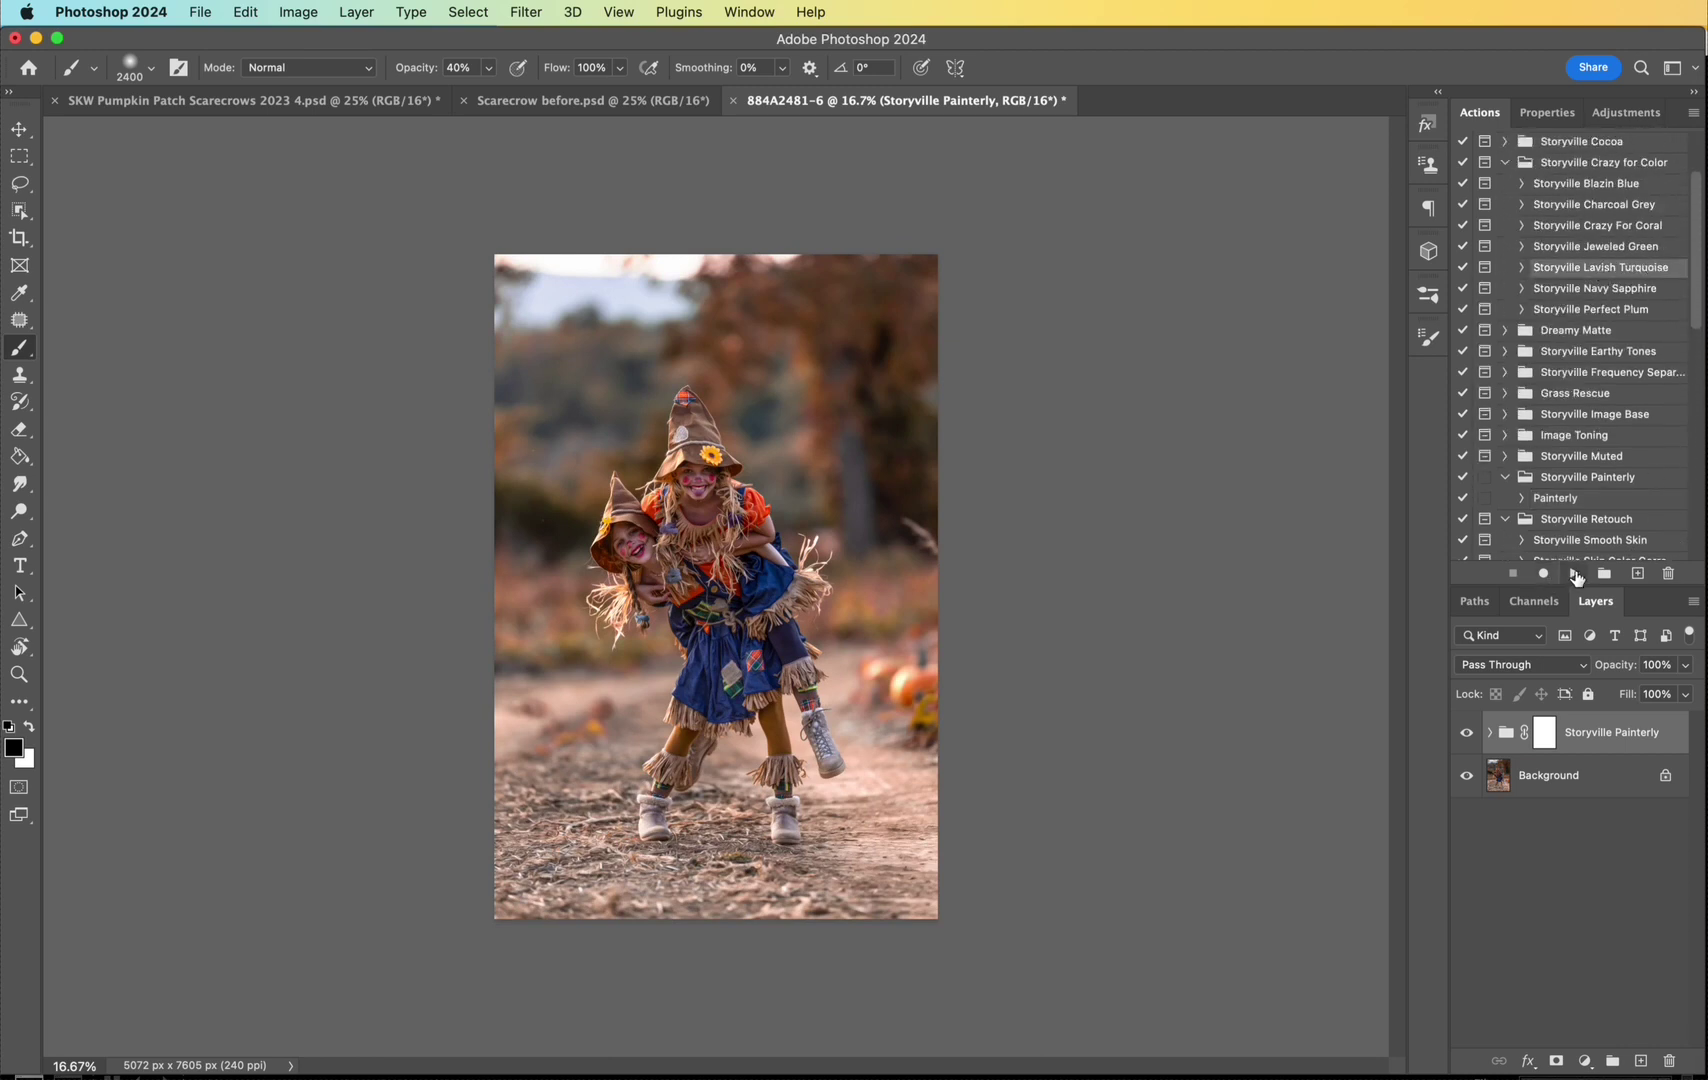
click(1403, 611)
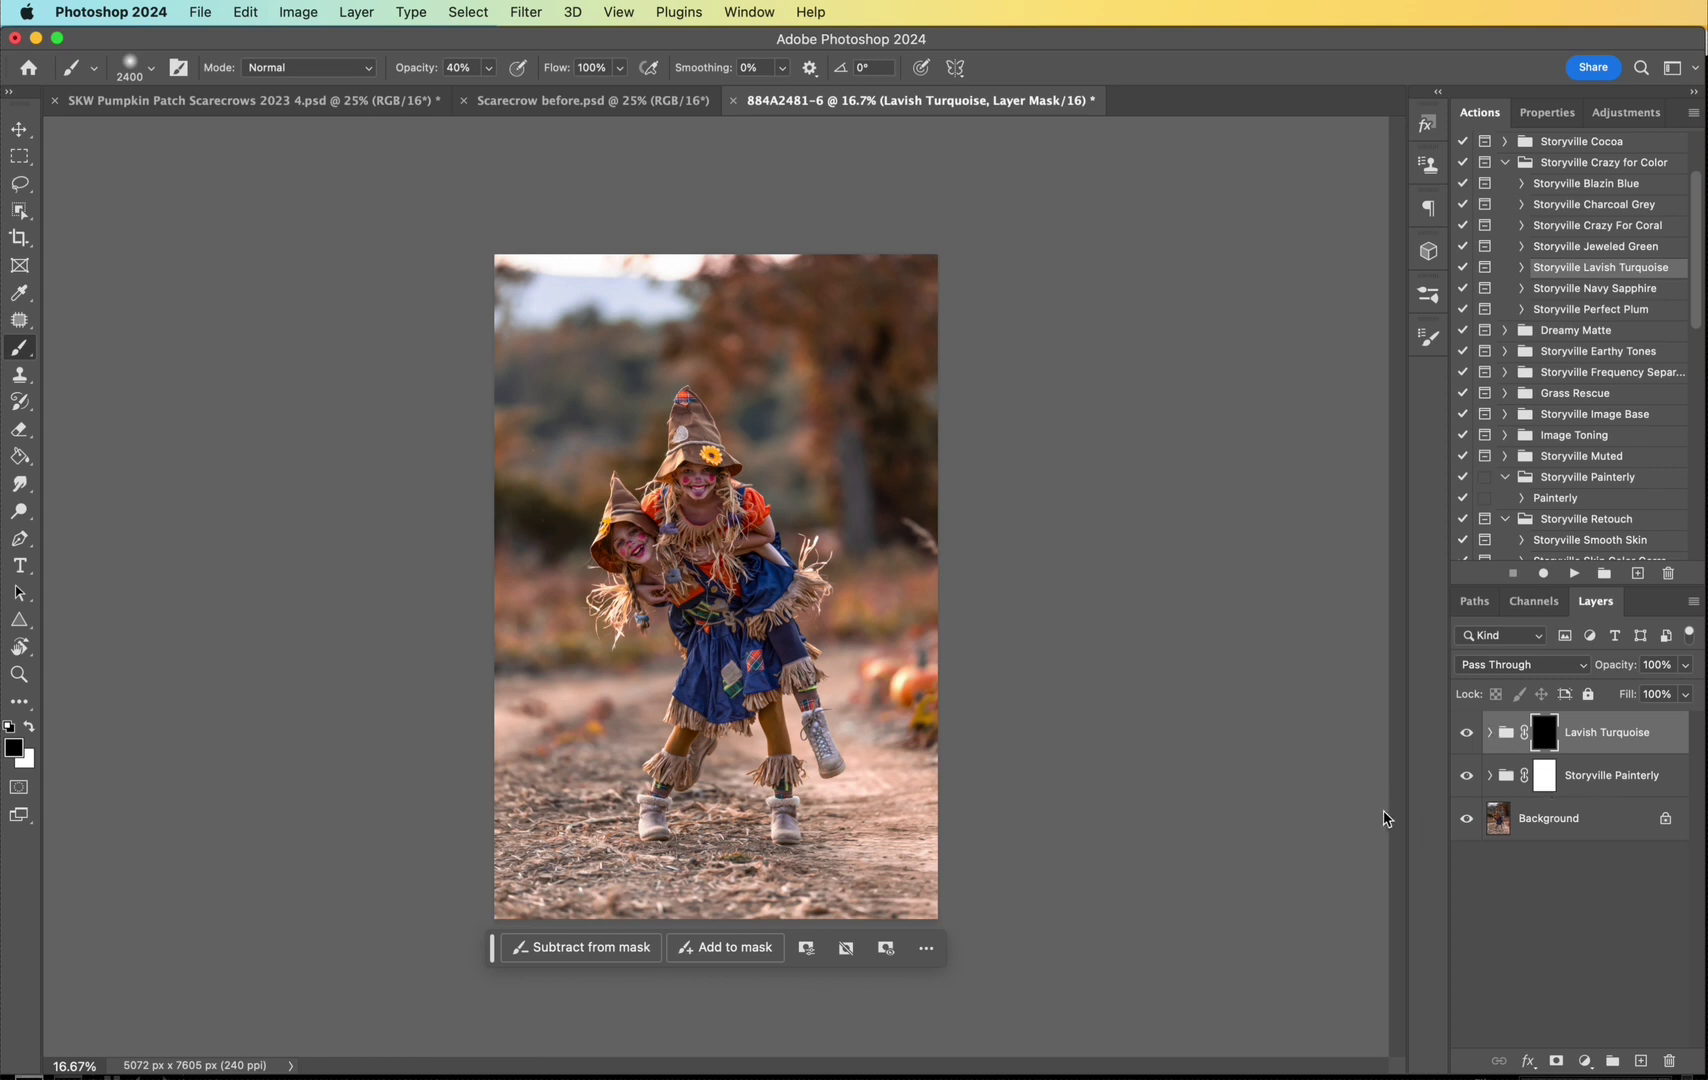
Step: Paint white at full opacity on the turquoise mask over the background trees and upper-left area
key(super+equal)
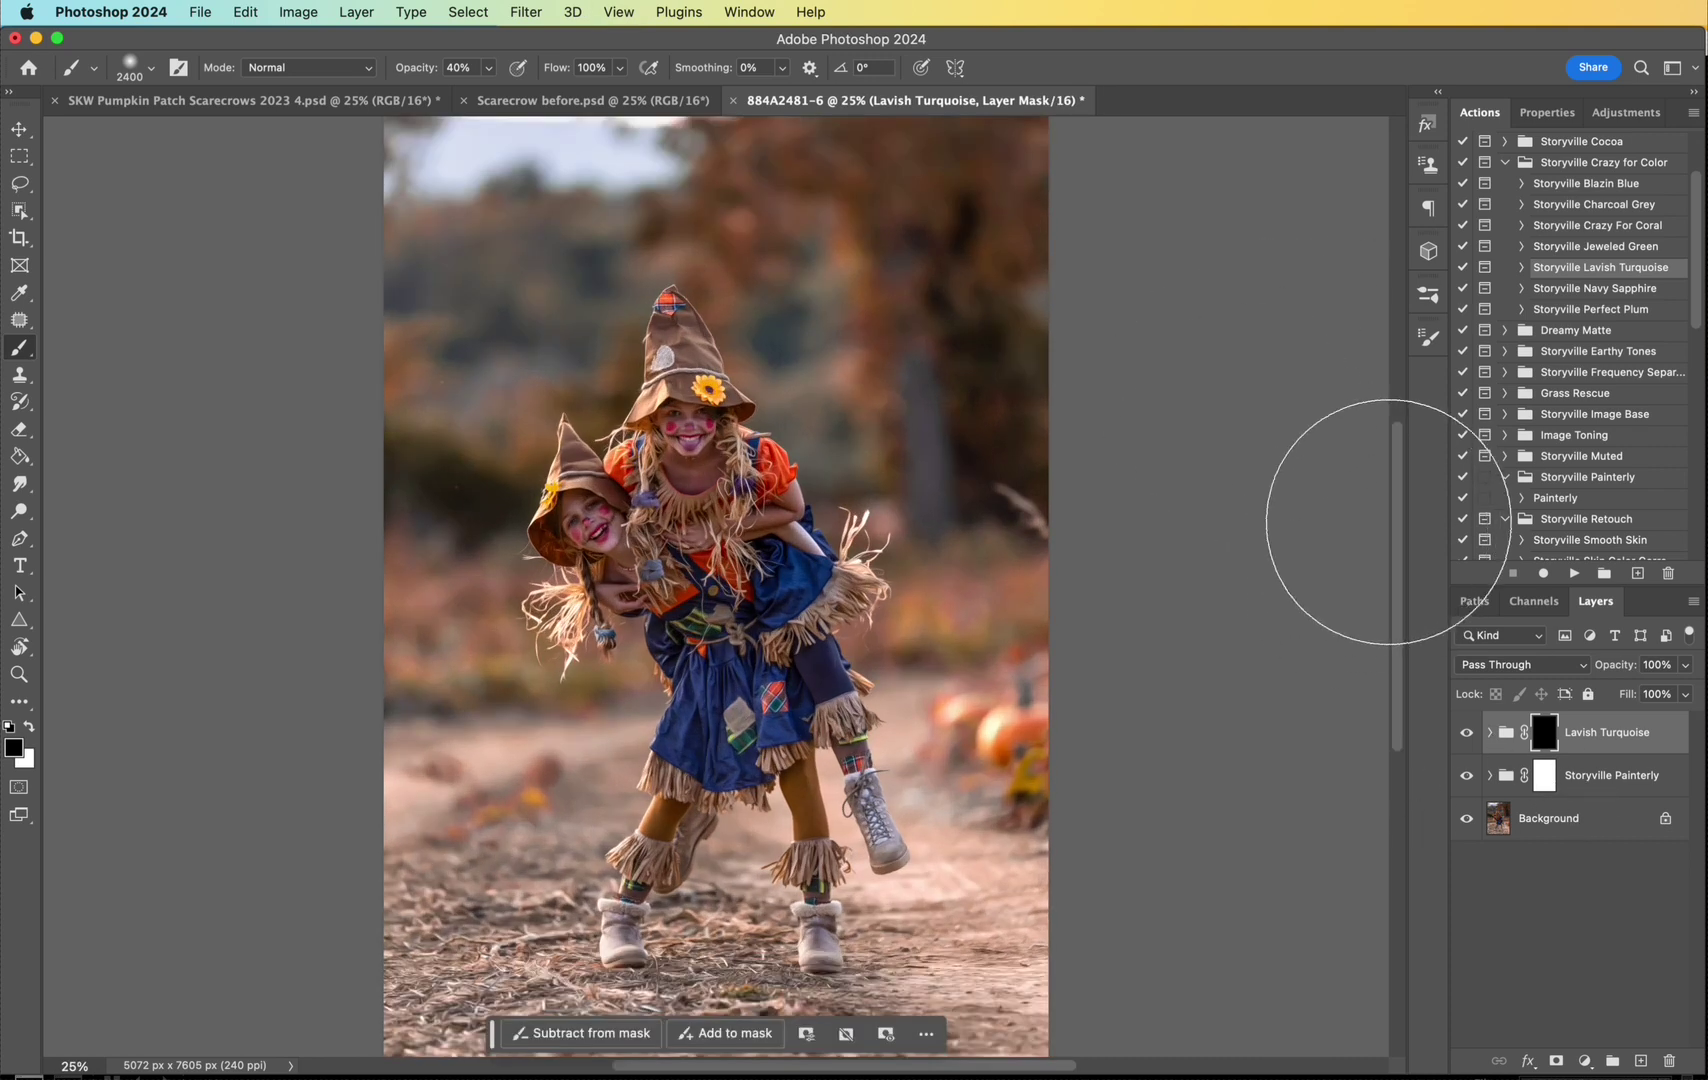
scroll(549, 593, up, 3)
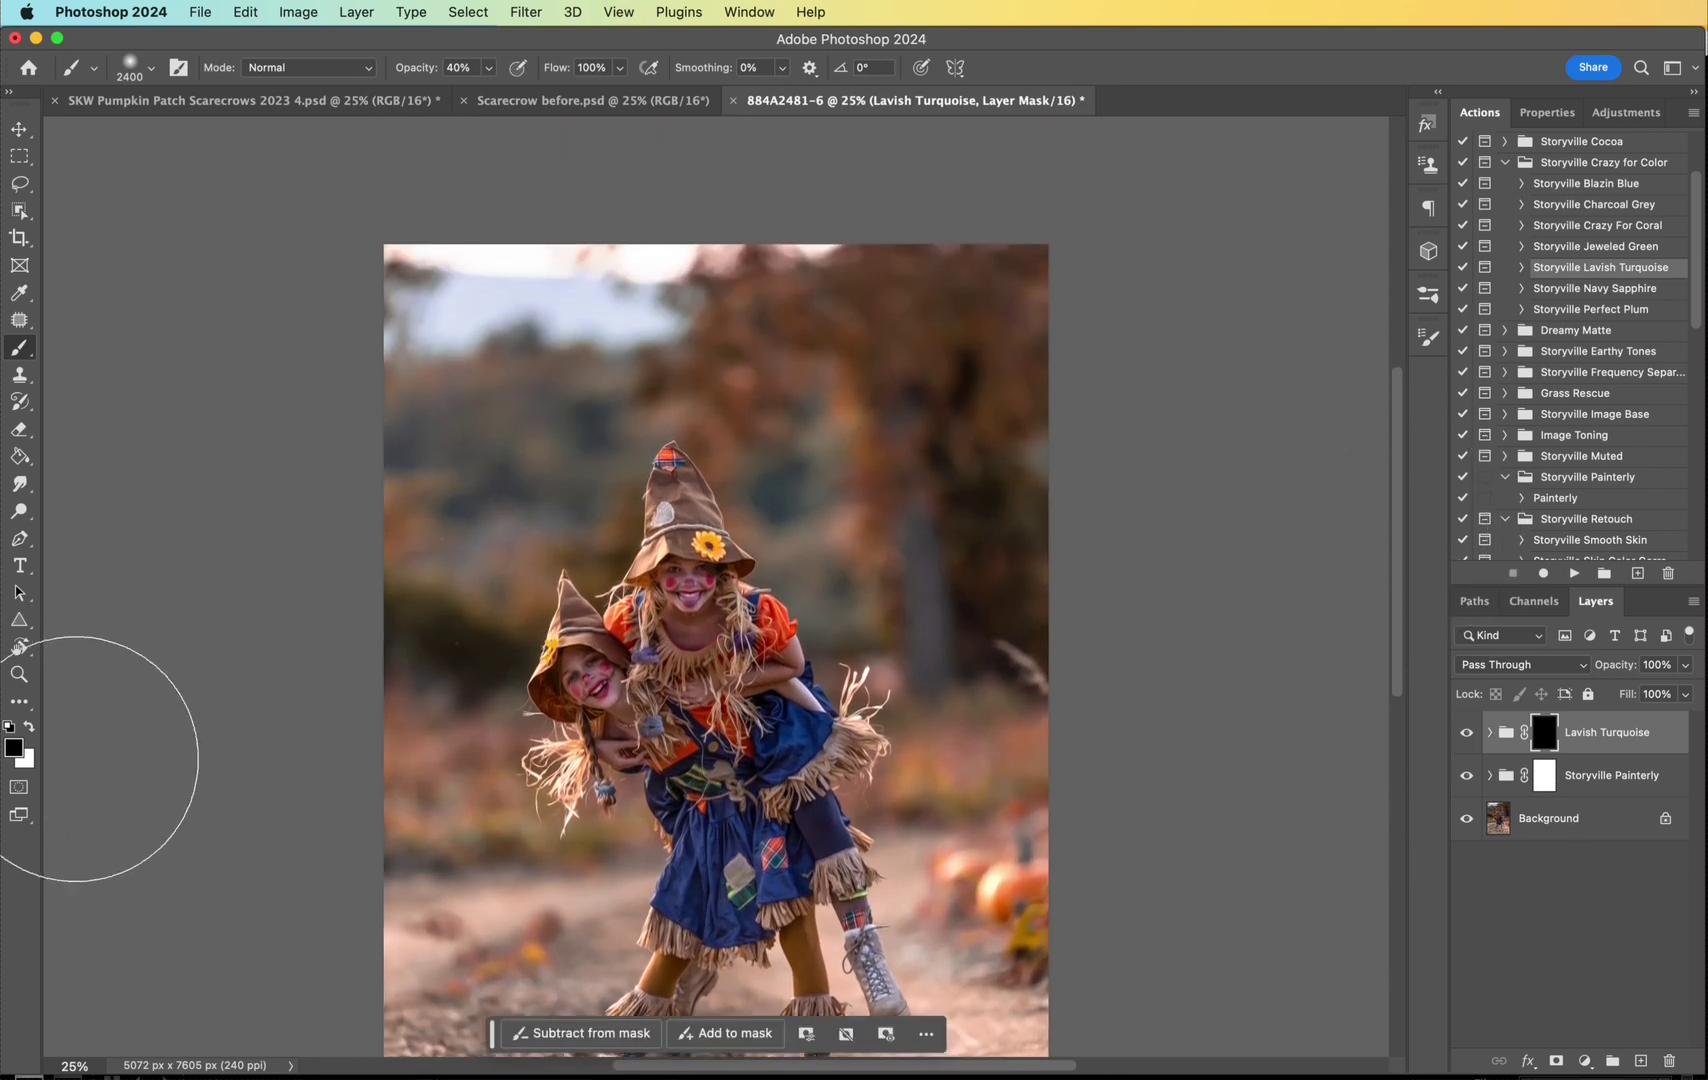
click(30, 727)
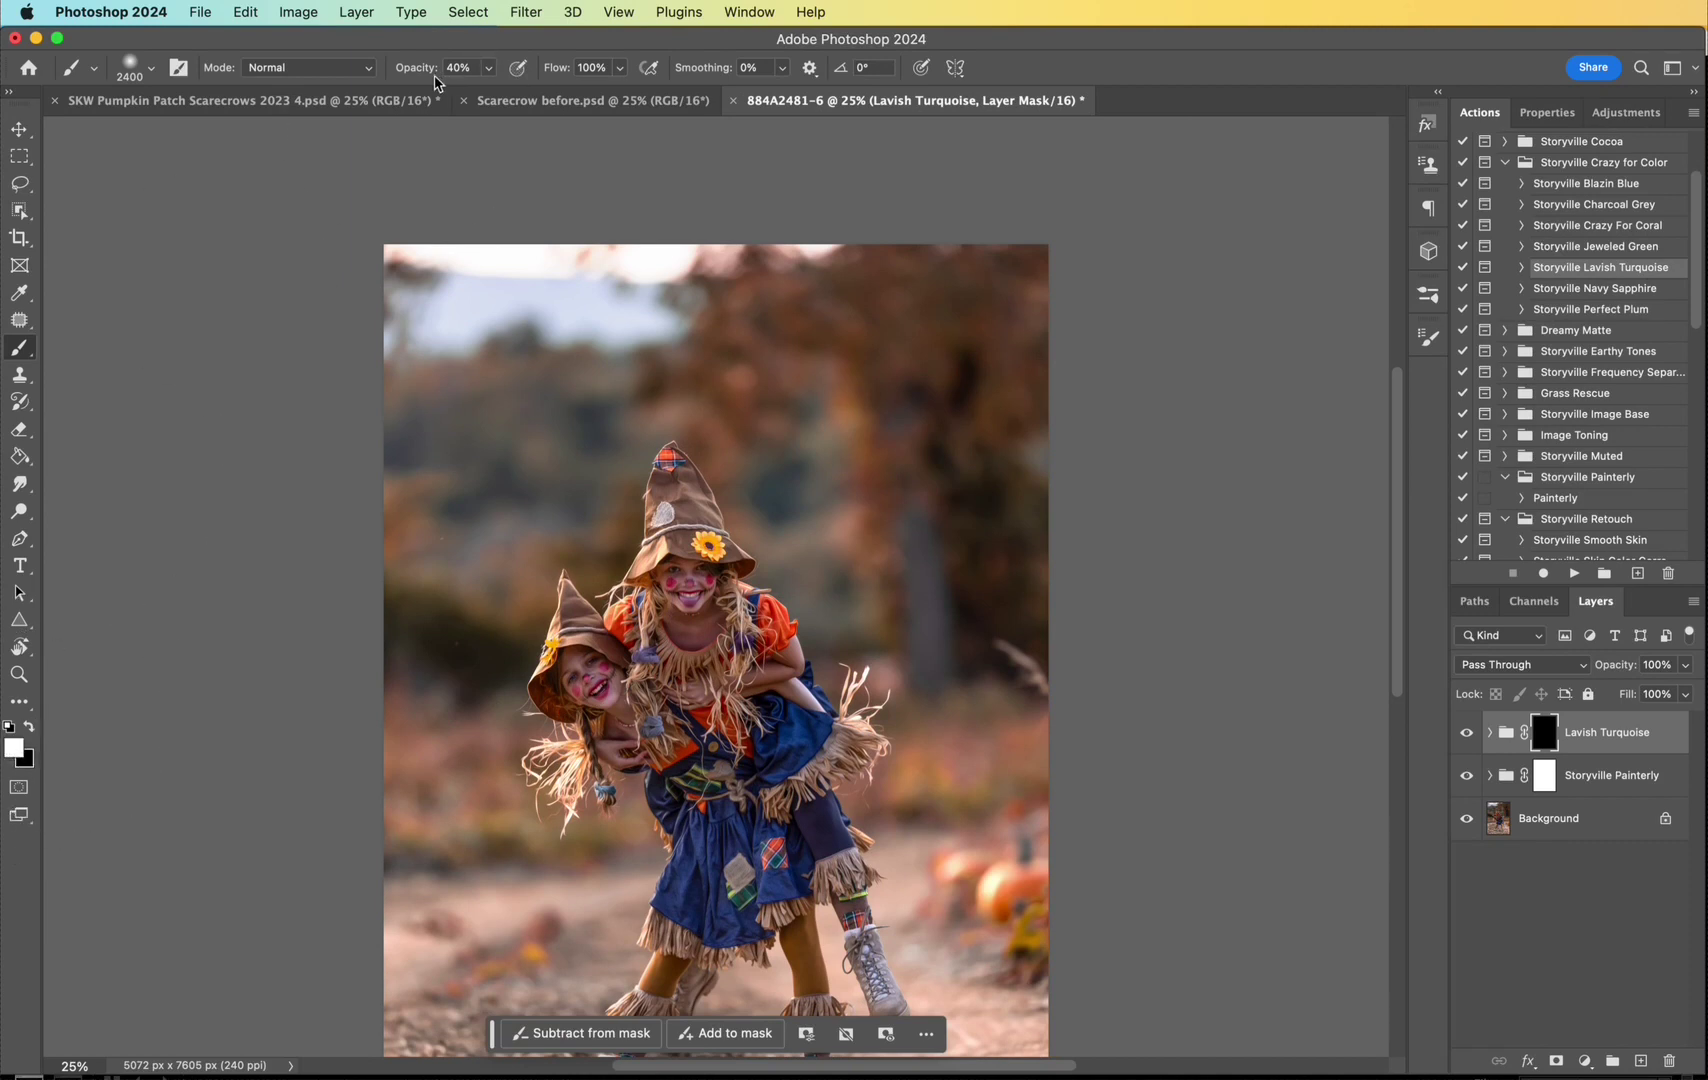
key(0)
key(bracketleft)
key(bracketleft)
key(bracketleft)
key(bracketleft)
key(bracketleft)
key(bracketleft)
key(bracketleft)
key(bracketleft)
key(bracketleft)
key(bracketleft)
mouse_move(431, 427)
mouse_down()
mouse_move(553, 419)
mouse_move(558, 389)
mouse_move(453, 289)
mouse_move(570, 290)
mouse_up()
key(bracketleft)
key(bracketleft)
key(bracketleft)
click(787, 478)
drag(922, 534, 916, 637)
drag(515, 655, 446, 648)
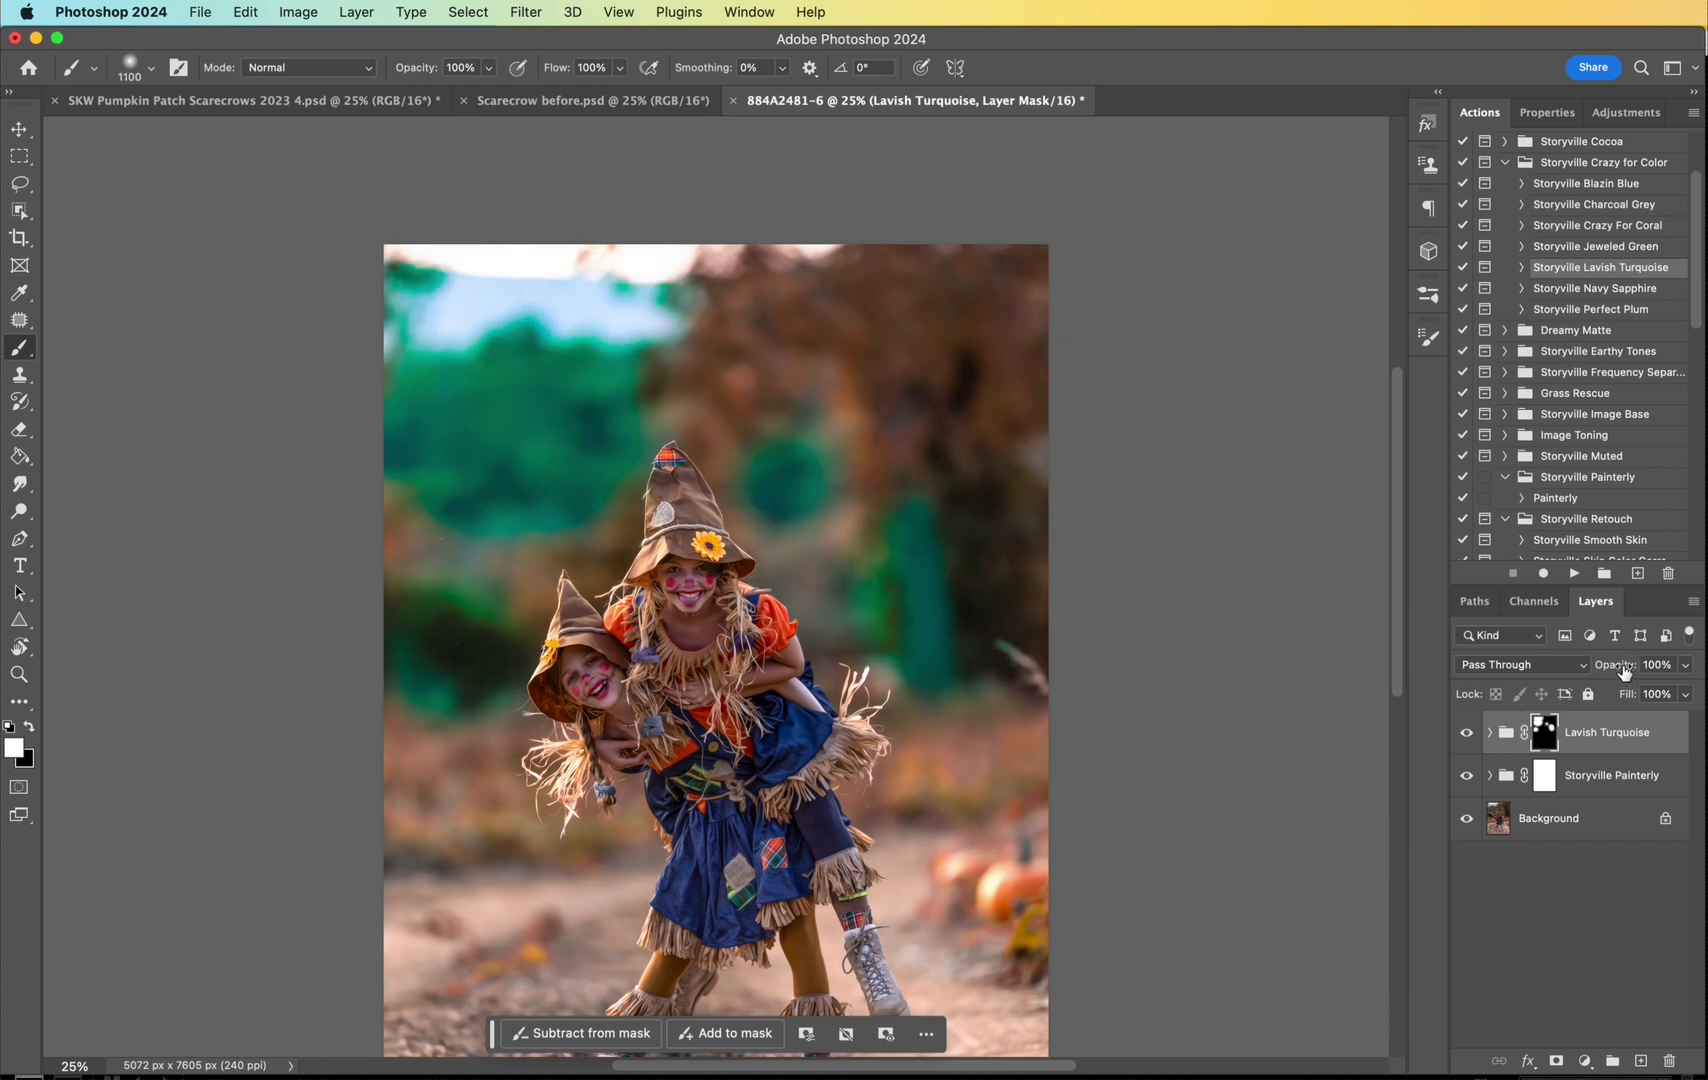
Step: Lower the Lavish Turquoise group to 23% opacity and toggle it to compare
drag(1624, 673, 1432, 657)
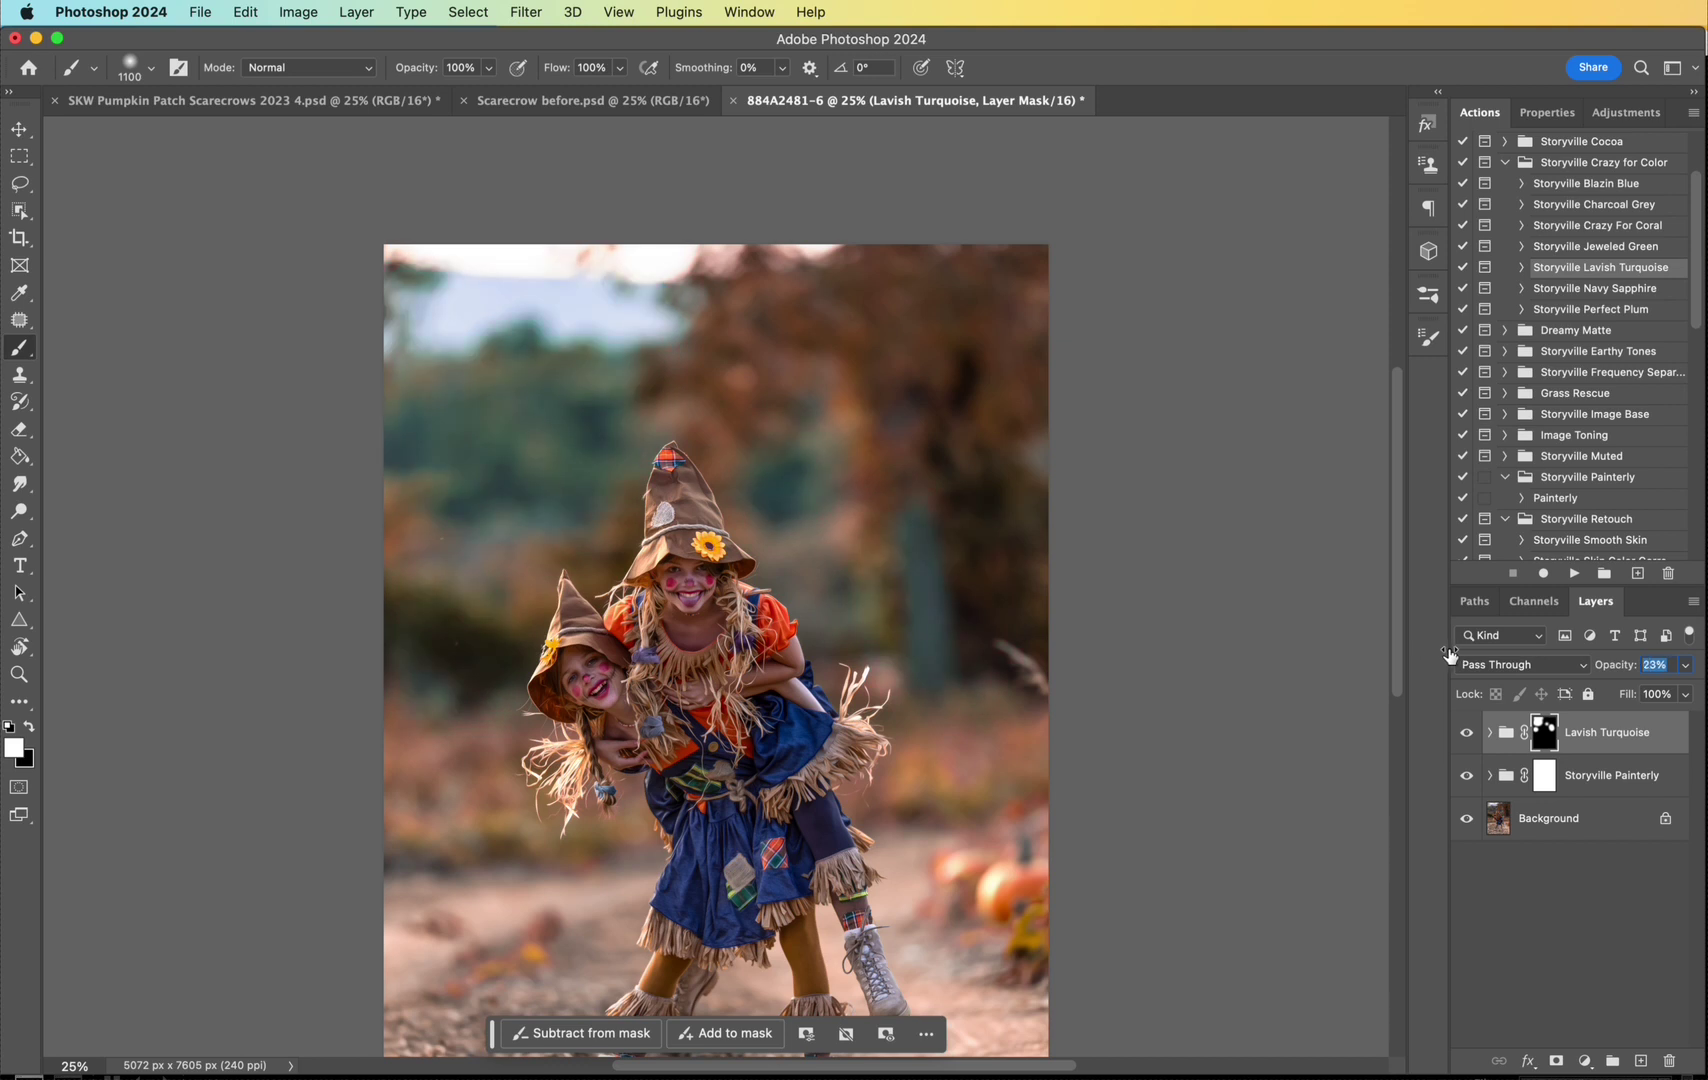
drag(1450, 656, 1457, 660)
click(1466, 735)
click(1467, 735)
Step: Run the Storyville Perfect Plum action and paint its mask over the left and top-right background
click(1617, 312)
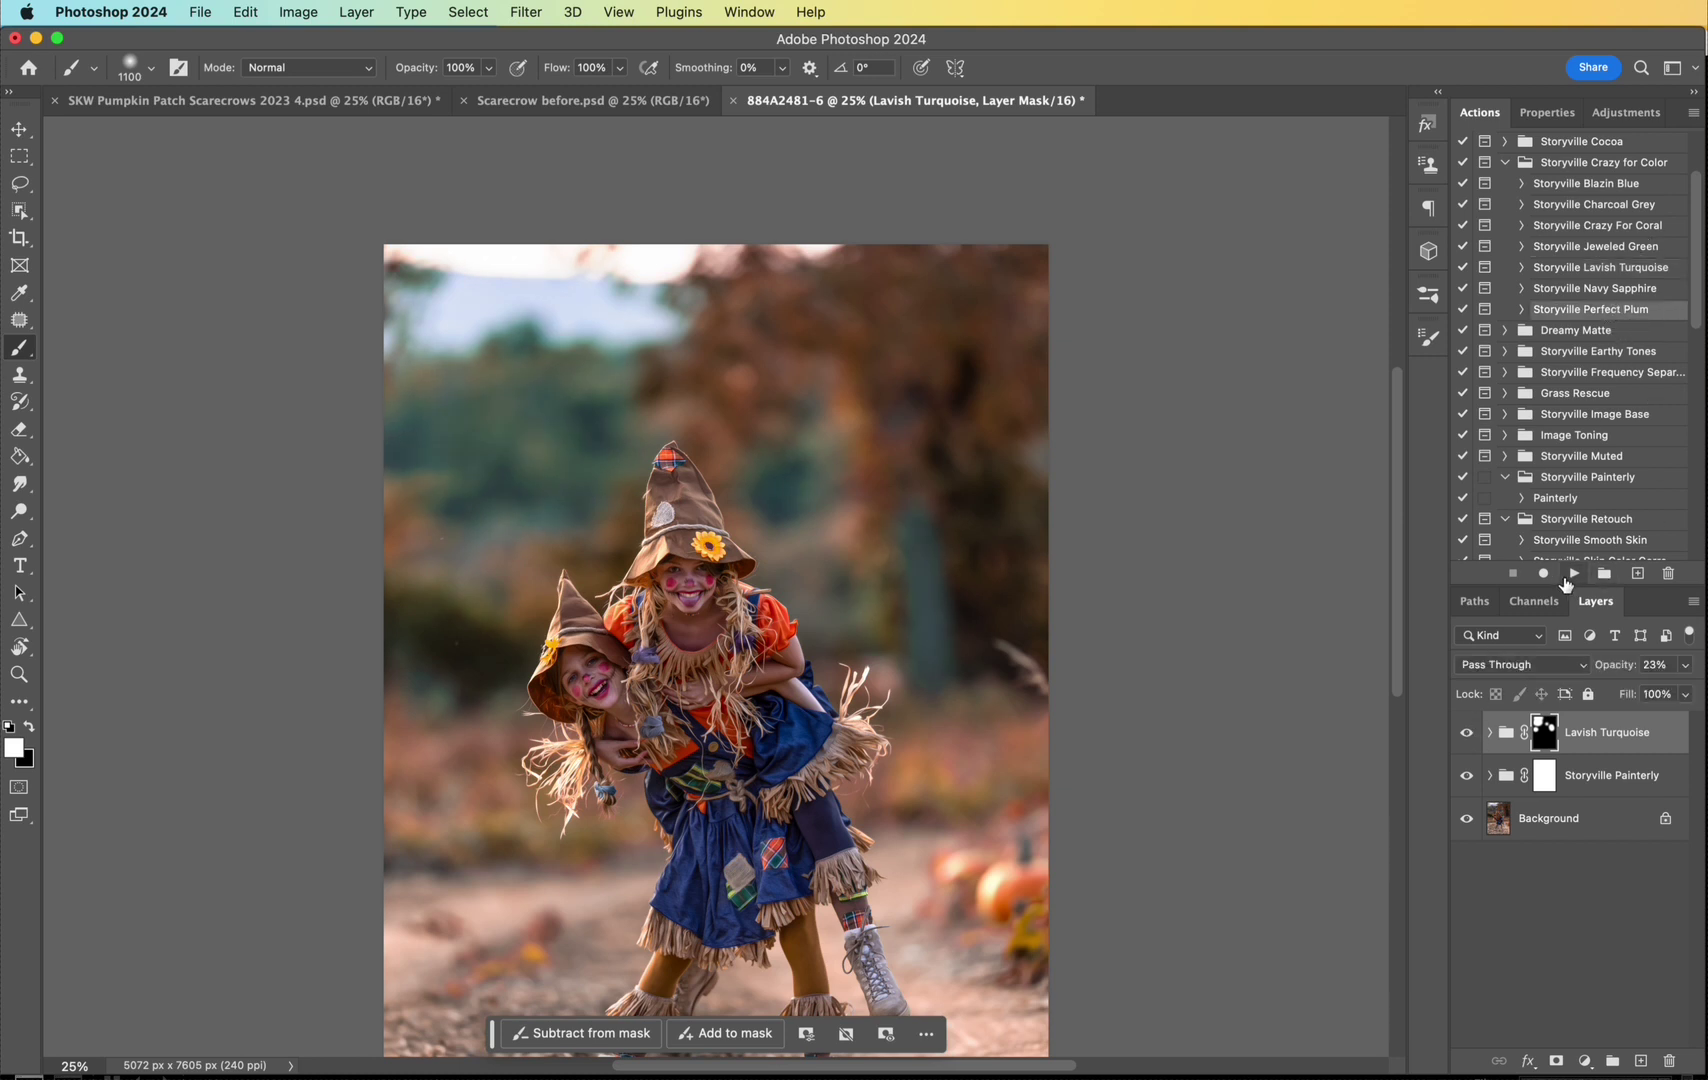
click(1573, 575)
click(1404, 611)
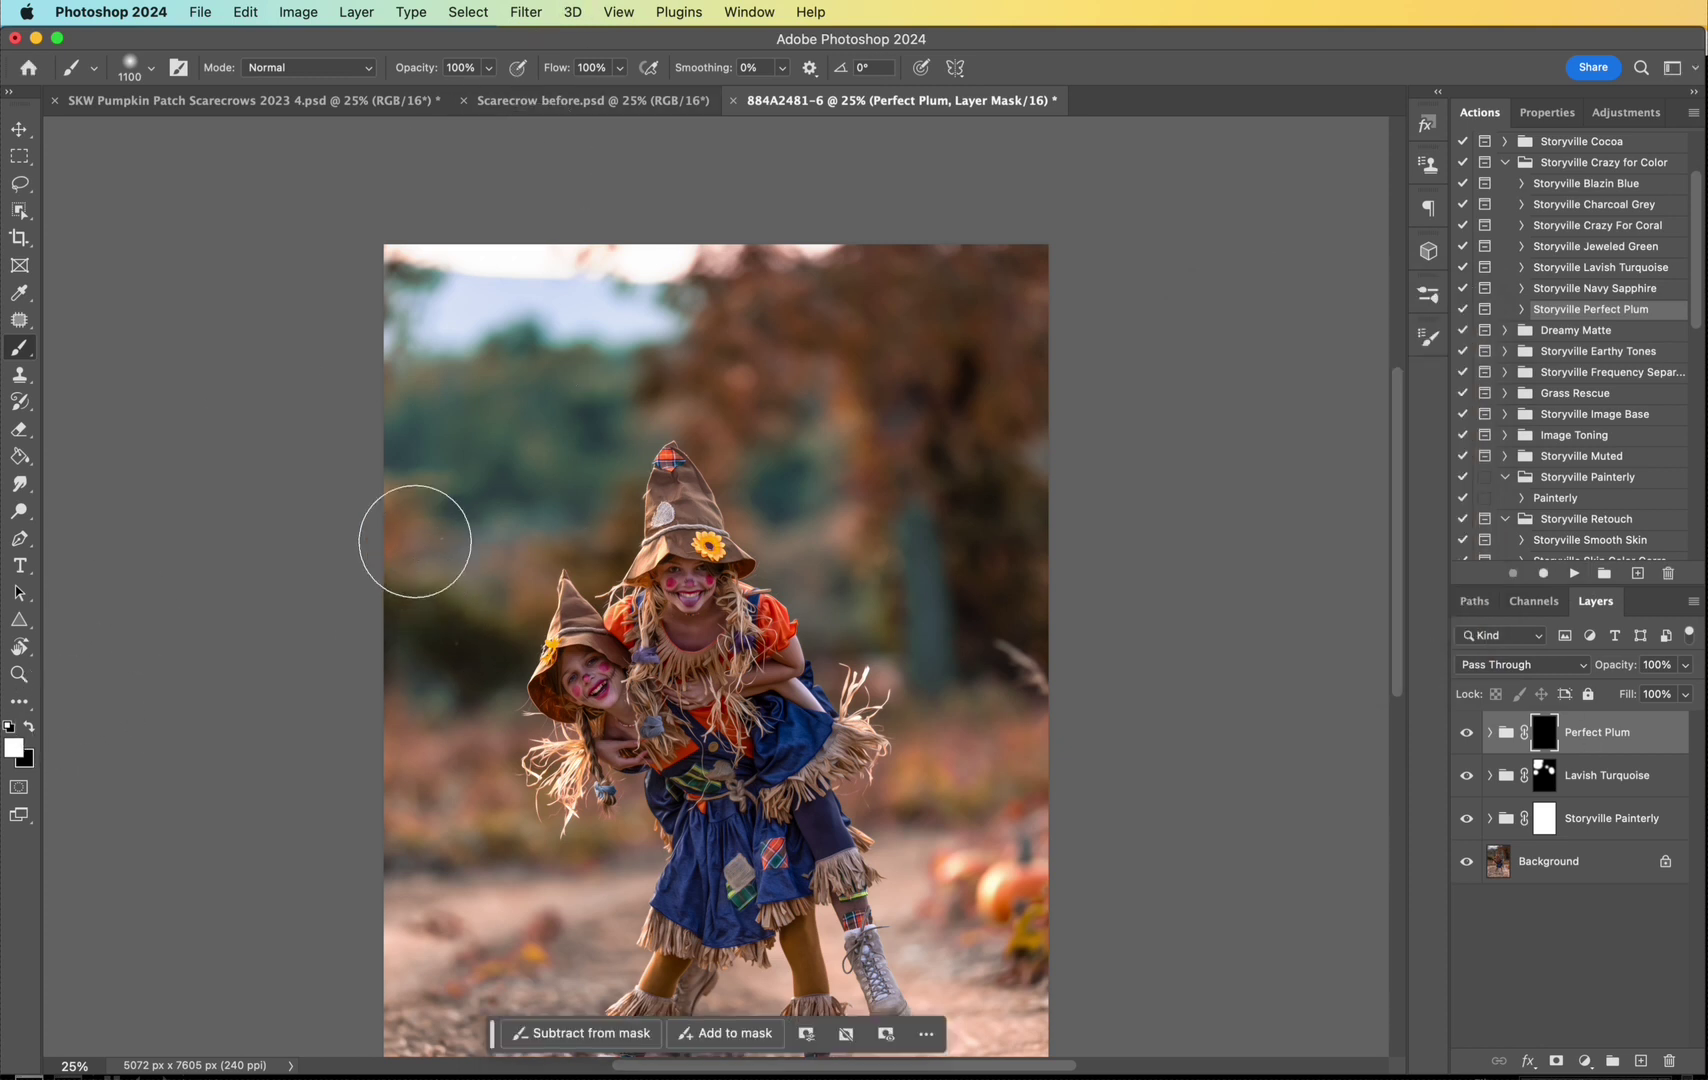
mouse_move(412, 538)
mouse_down()
mouse_move(490, 573)
mouse_move(405, 653)
mouse_move(410, 727)
mouse_move(460, 790)
mouse_up()
mouse_move(955, 745)
mouse_down()
mouse_move(970, 730)
mouse_move(999, 752)
mouse_up()
mouse_move(736, 355)
mouse_down()
mouse_move(770, 292)
mouse_move(904, 322)
mouse_move(1029, 320)
mouse_up()
key(bracketleft)
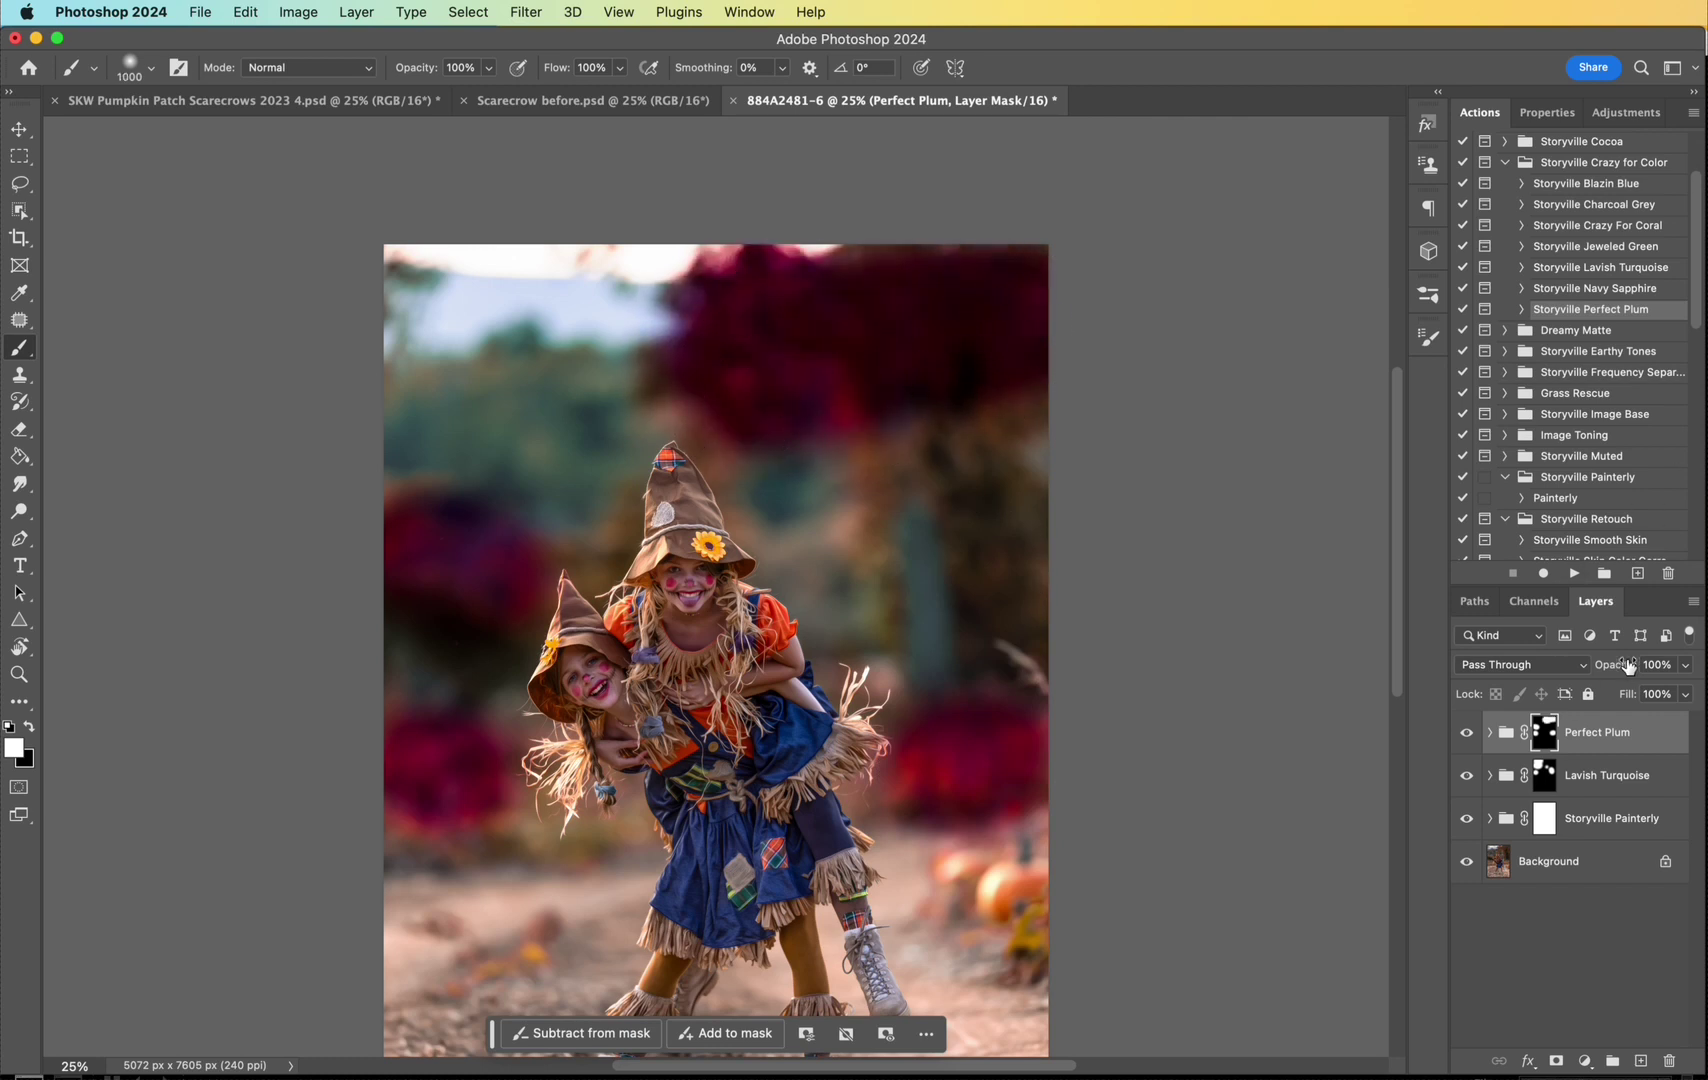
Step: Lower the Perfect Plum group to 24% opacity and toggle it to compare
drag(1634, 660, 1473, 671)
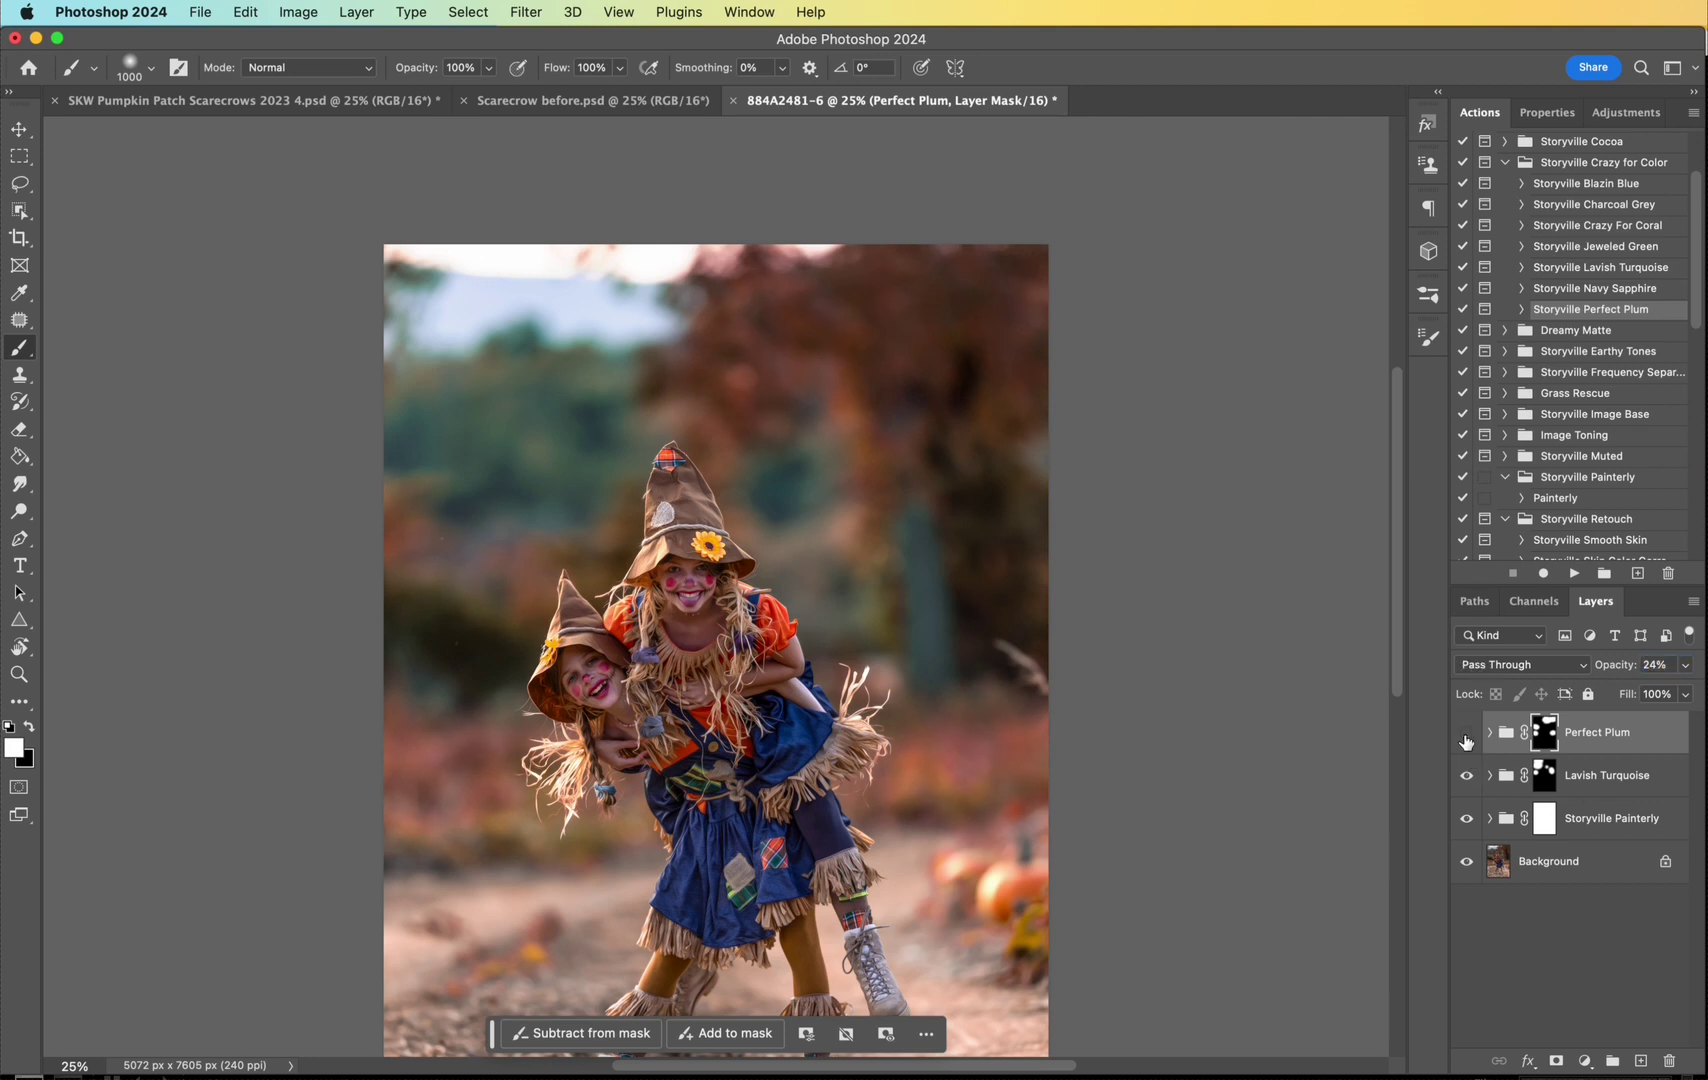
click(1469, 746)
click(1467, 746)
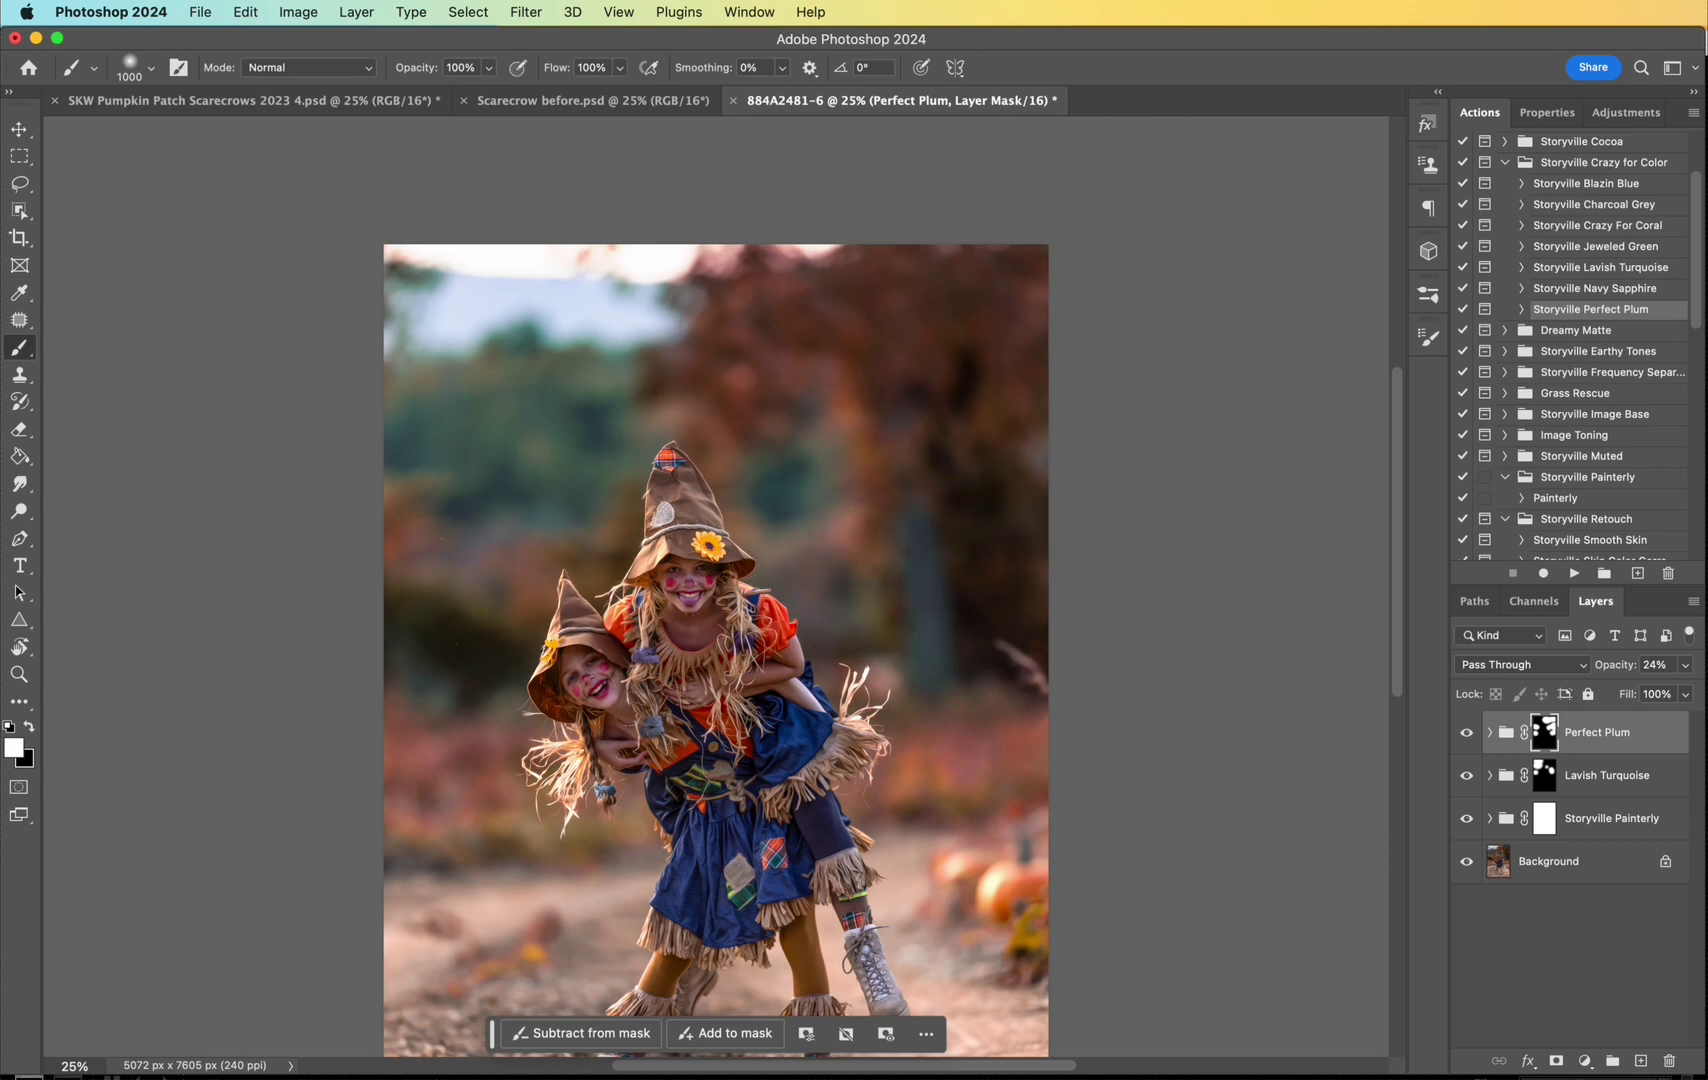
Step: Run the Storyville Ultimate Dodge & Burn action on the photo
key(super+minus)
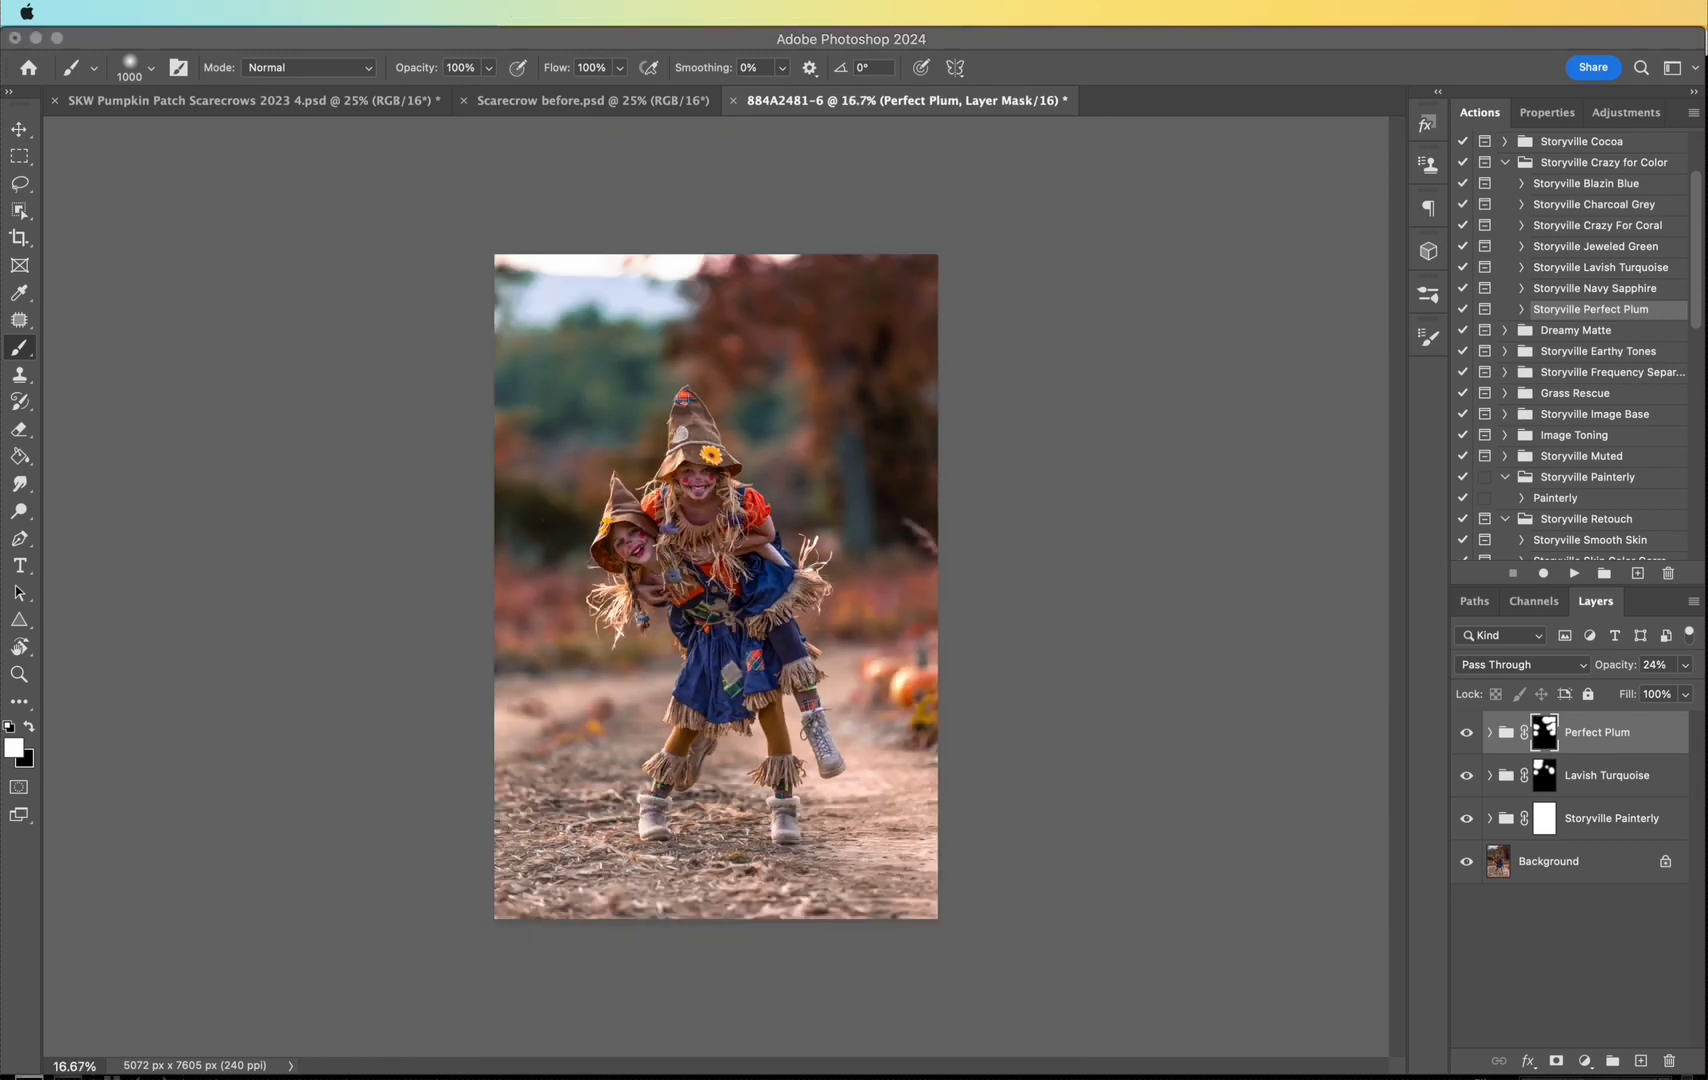
click(1698, 308)
scroll(1680, 400, down, 5)
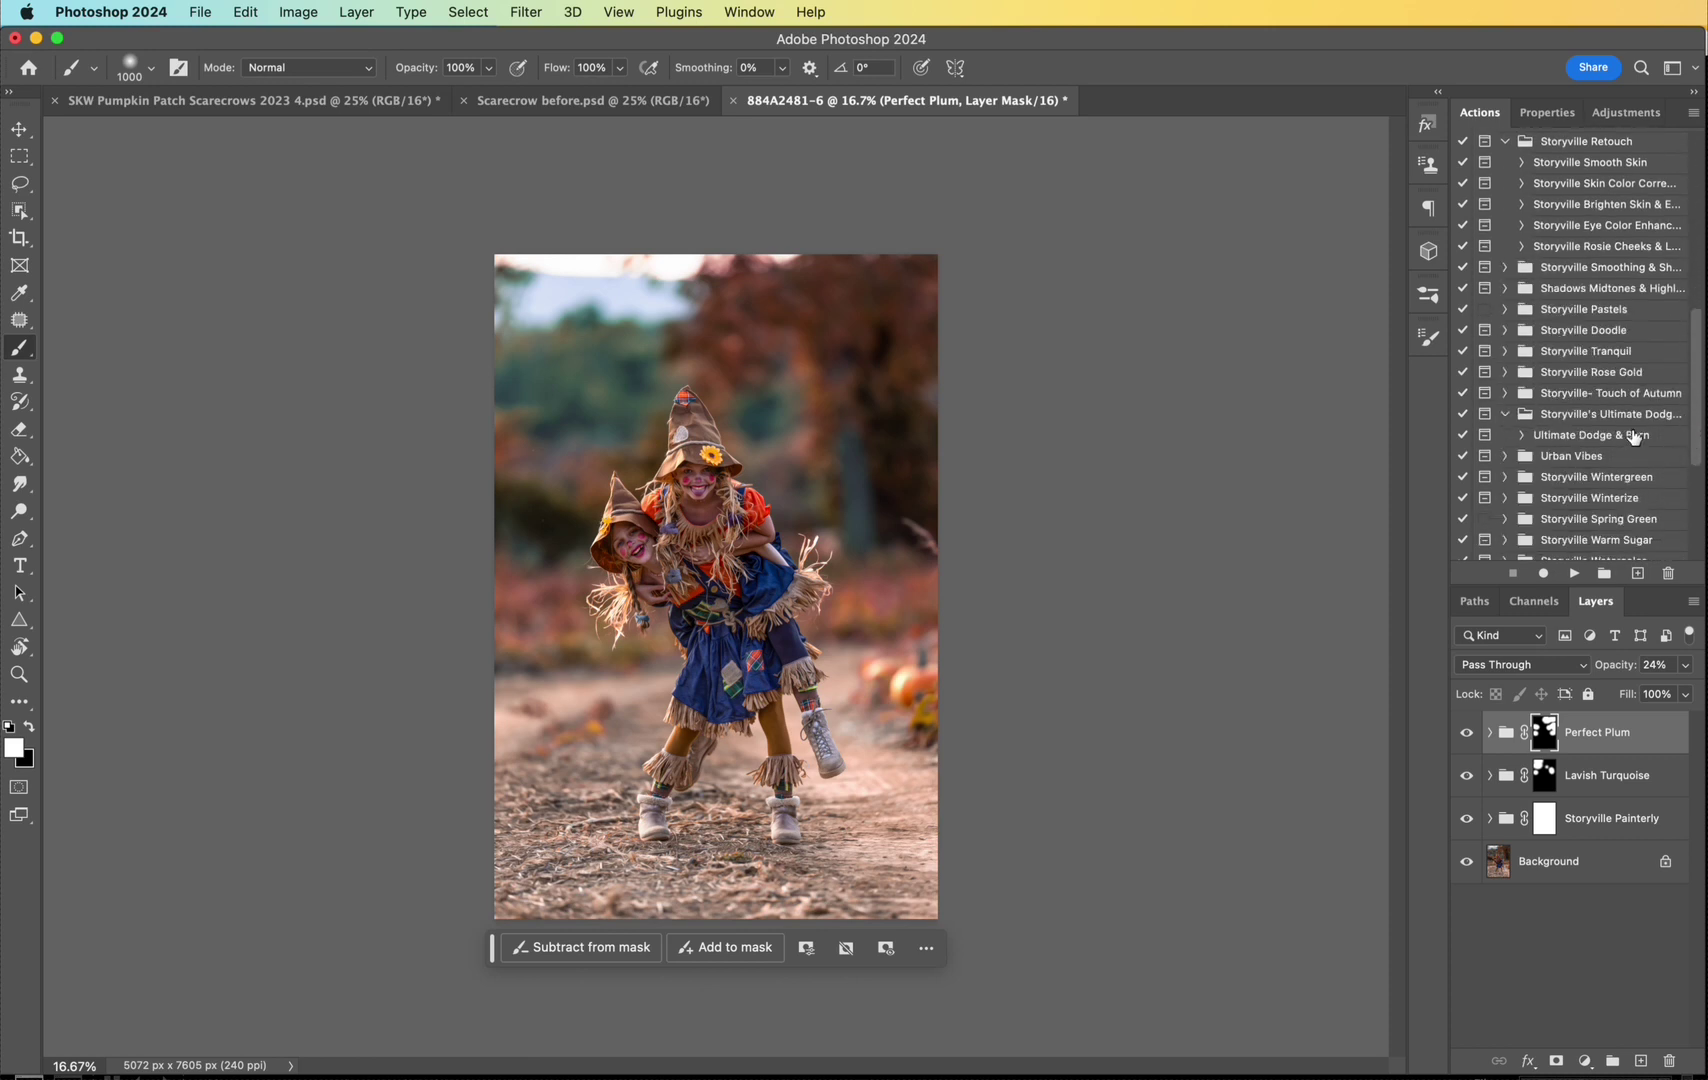
click(1634, 437)
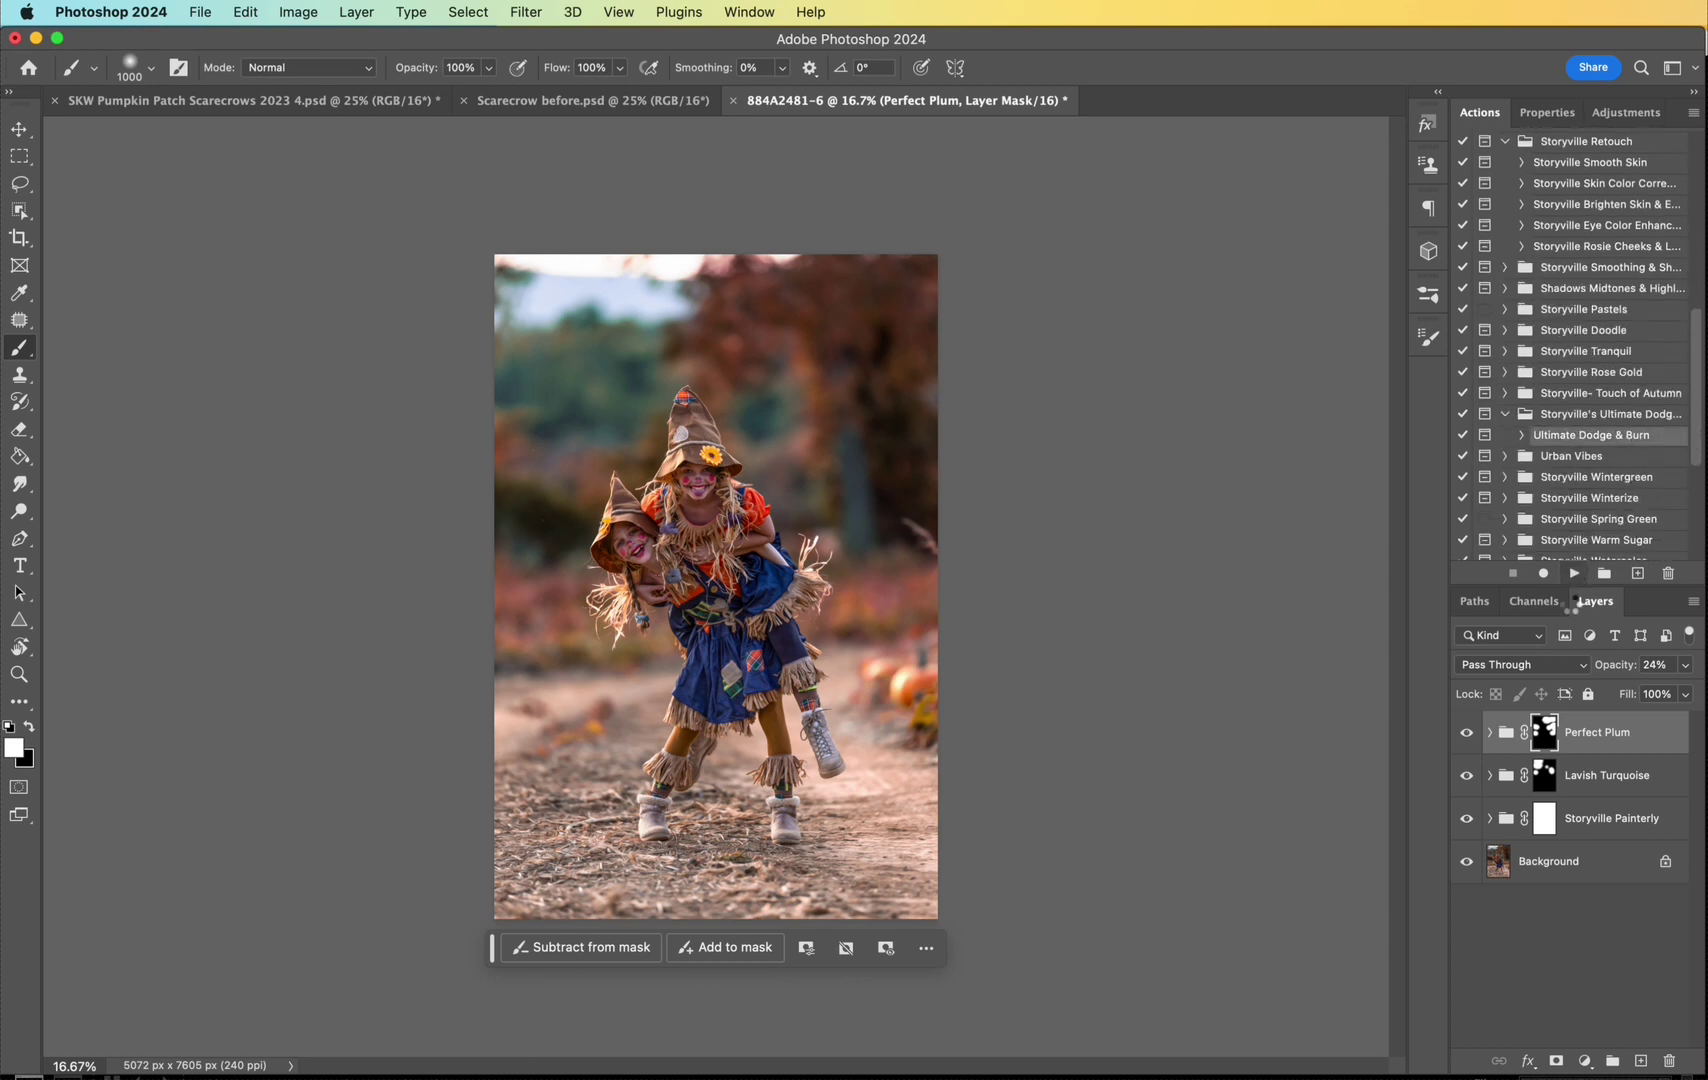
click(1403, 578)
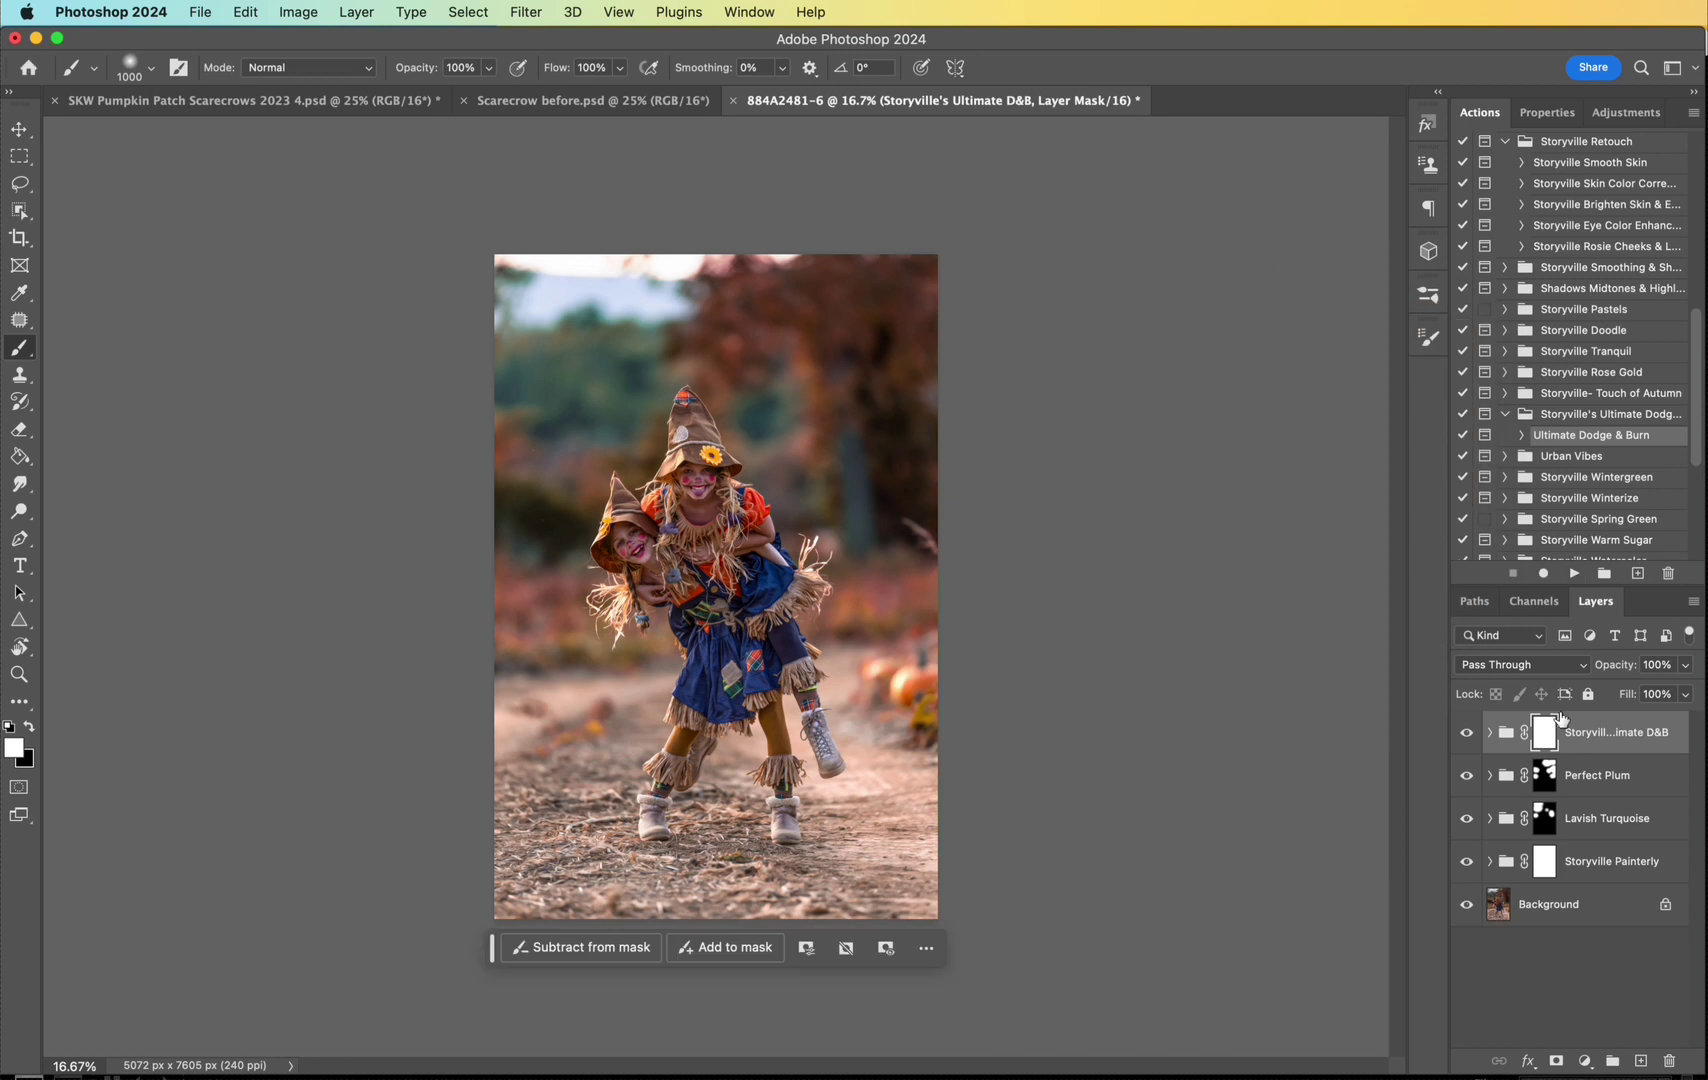
Step: Expand the Ultimate D&B group and D&B Clothing, and select the D&B Combo mask
click(1490, 732)
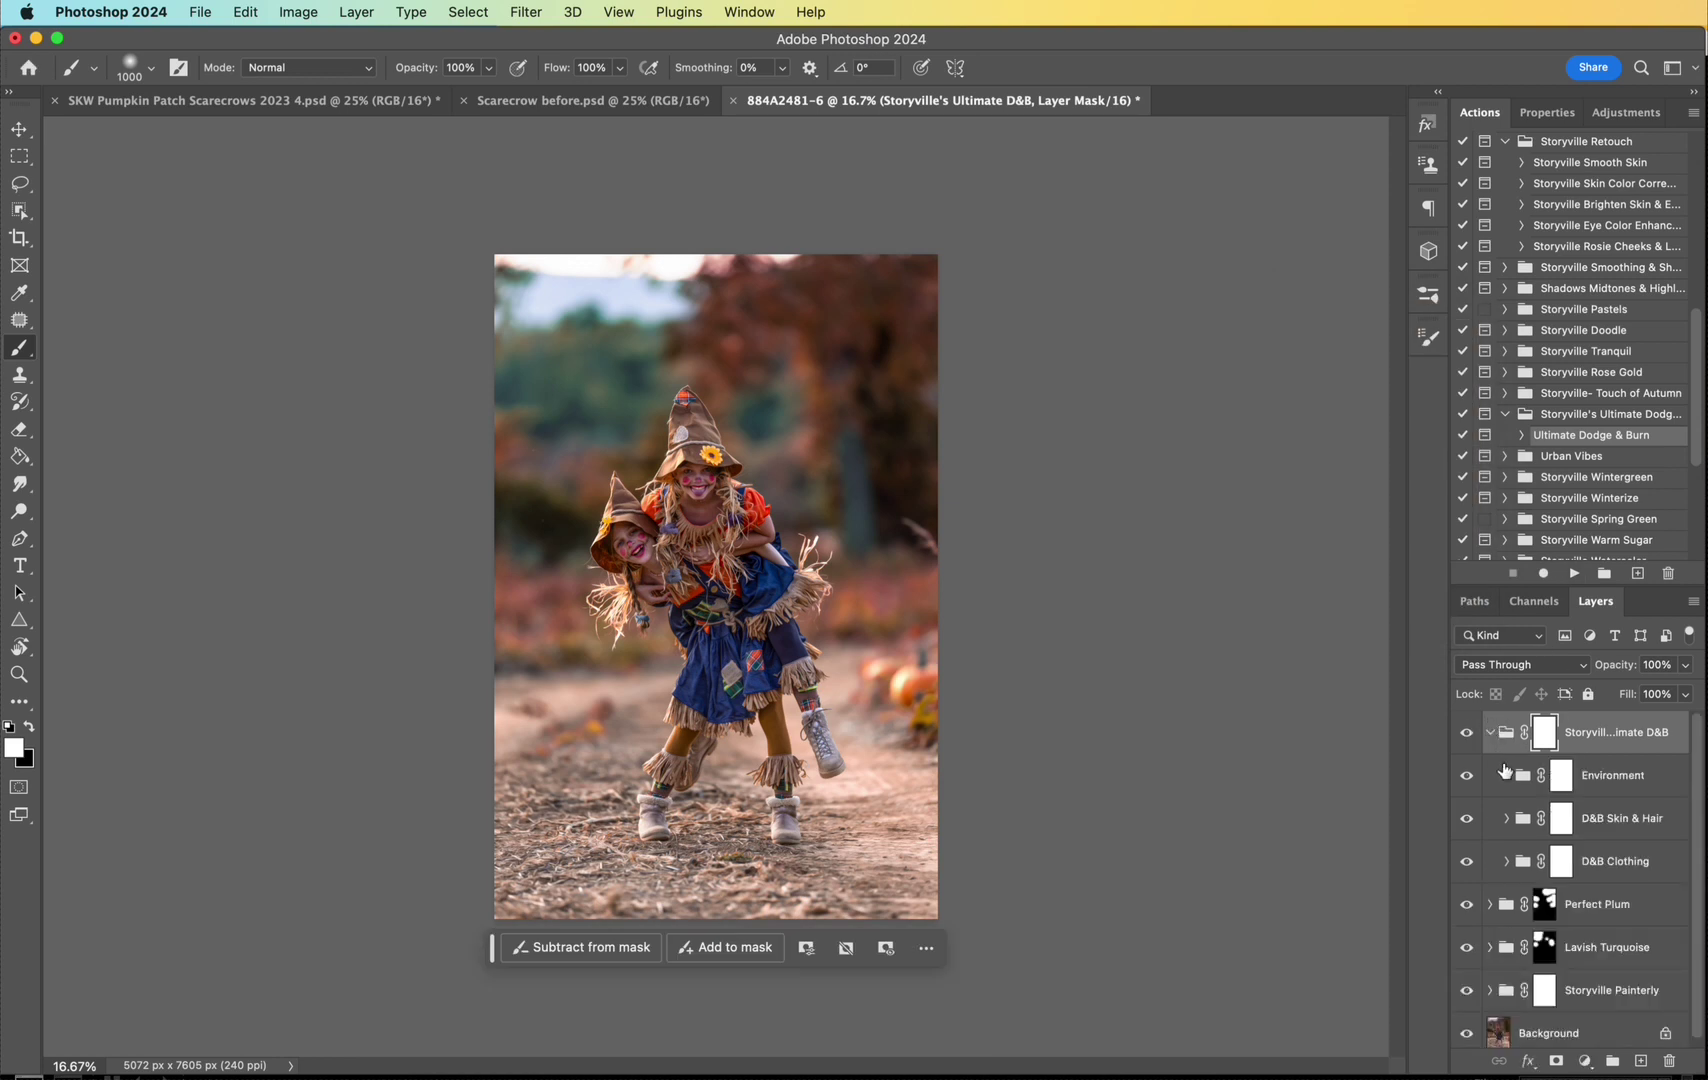
click(1507, 861)
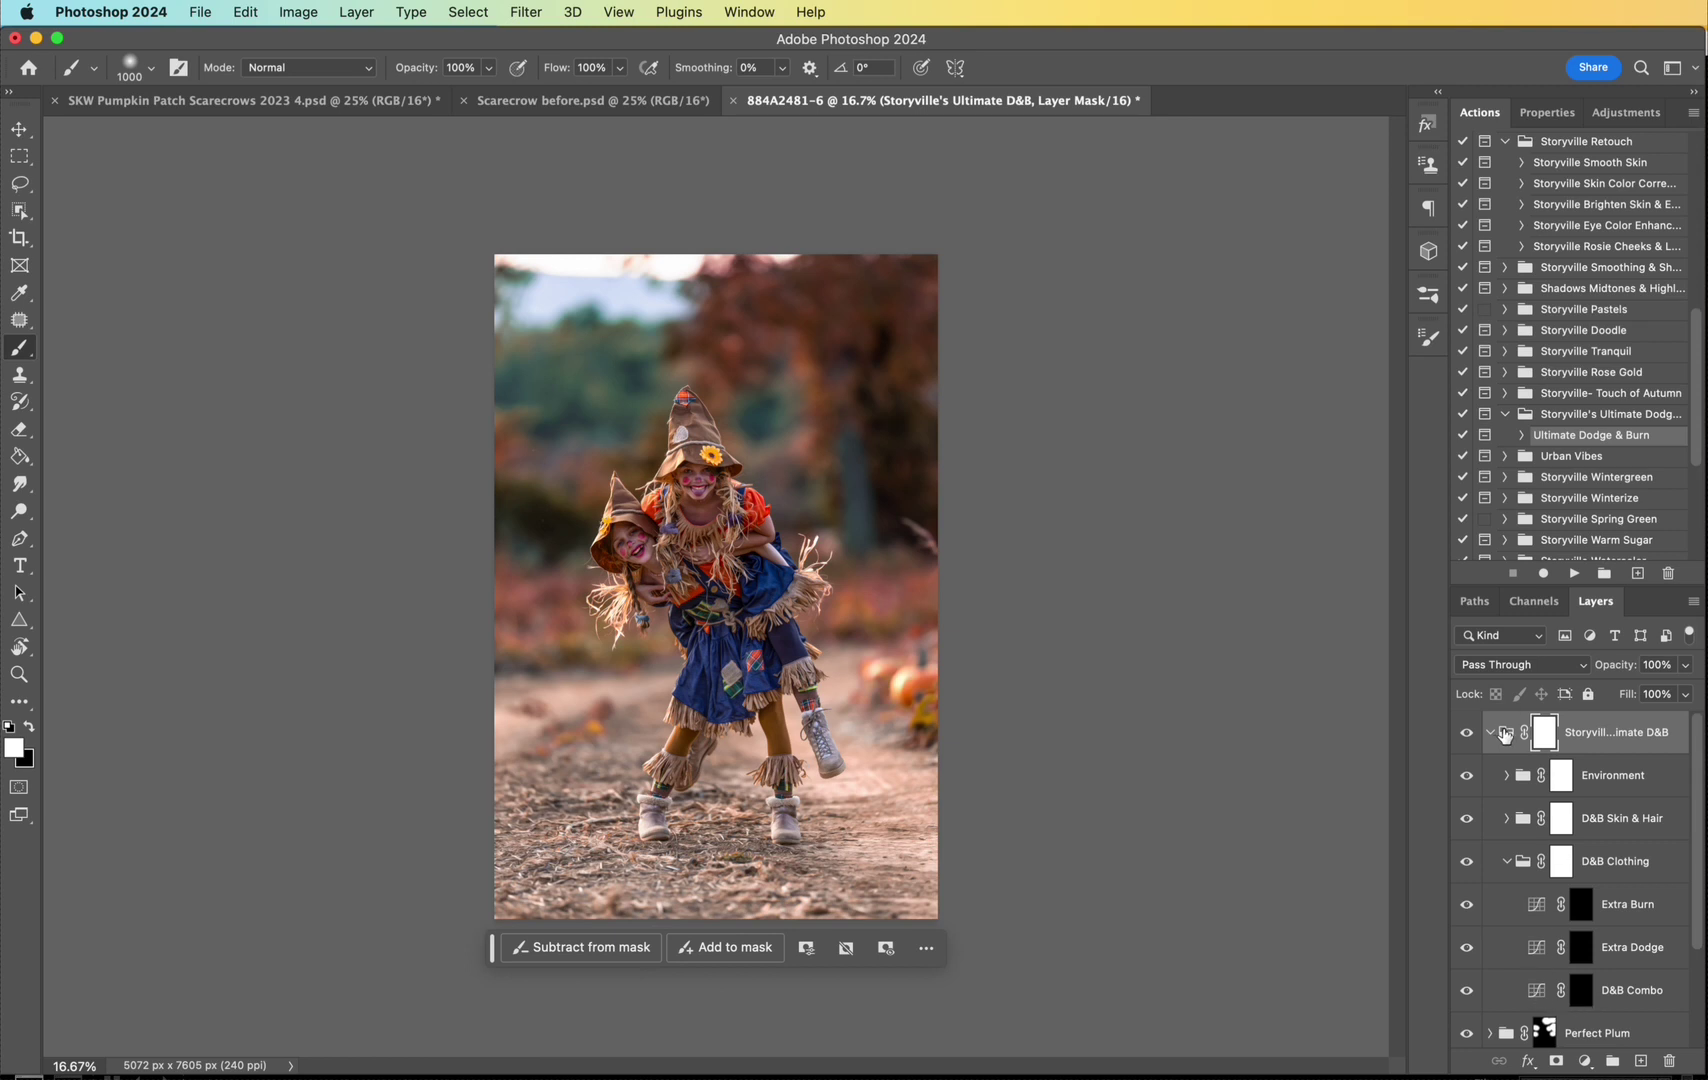
click(1490, 732)
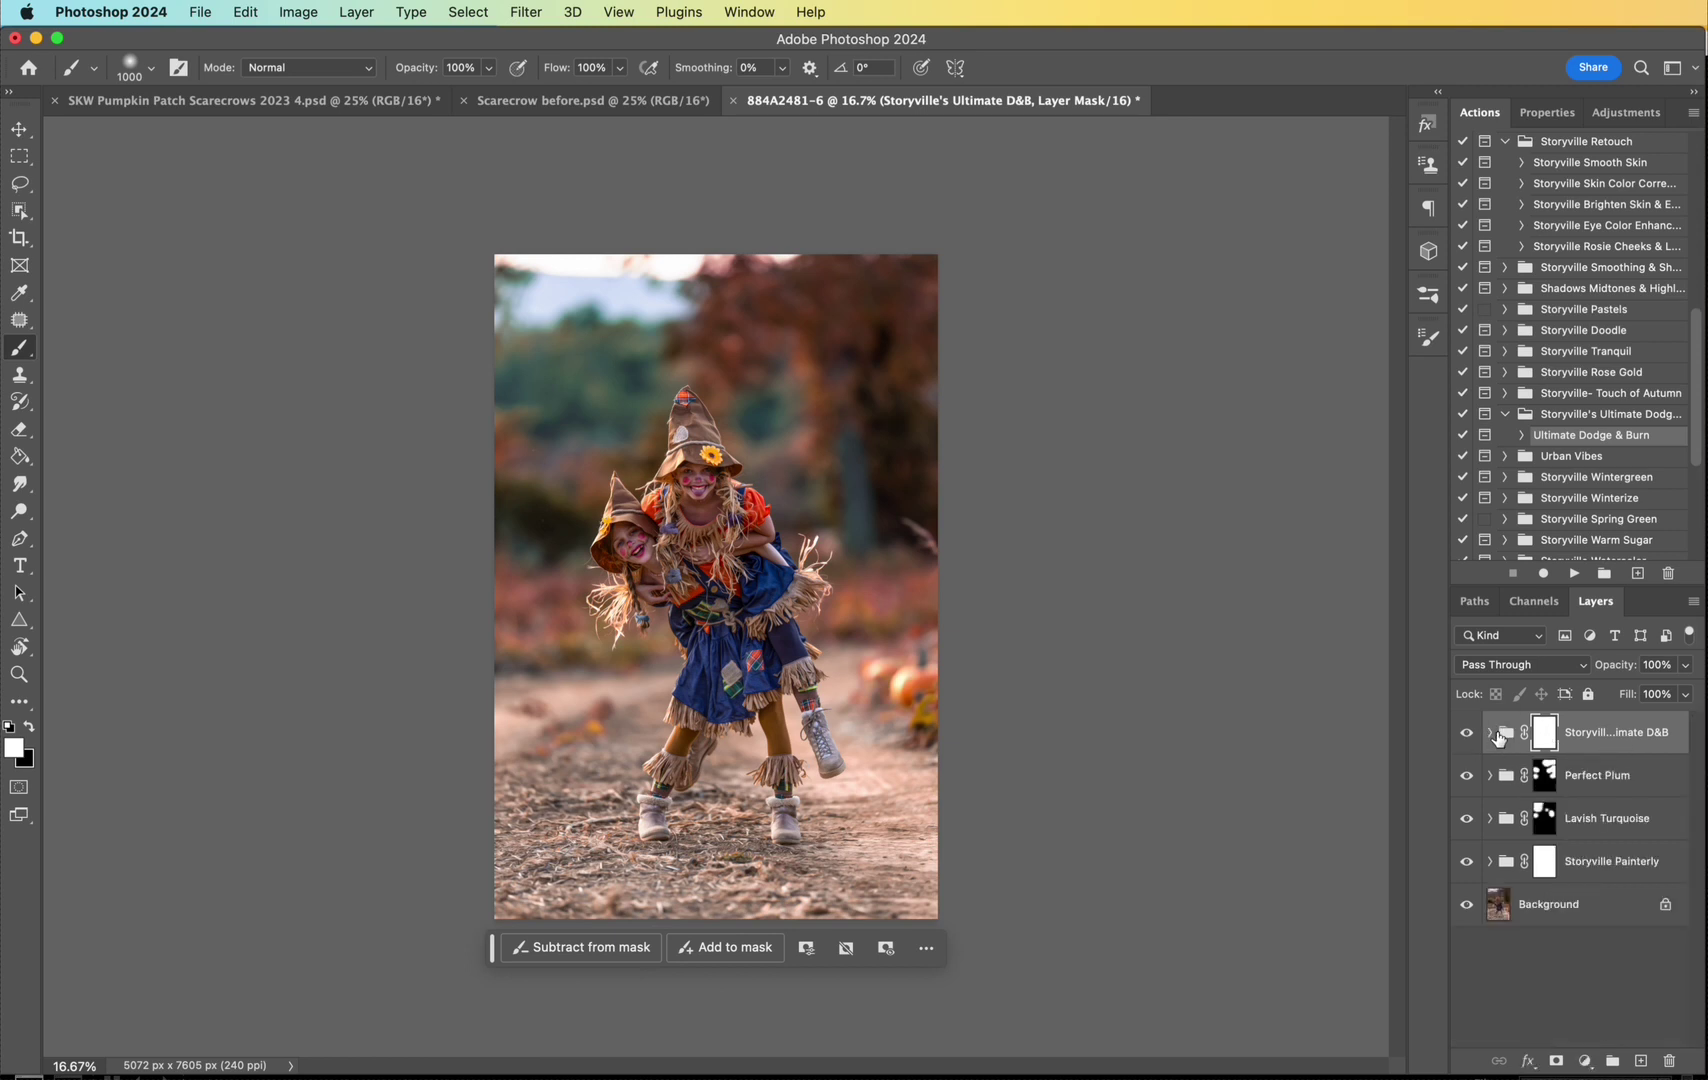
click(1490, 733)
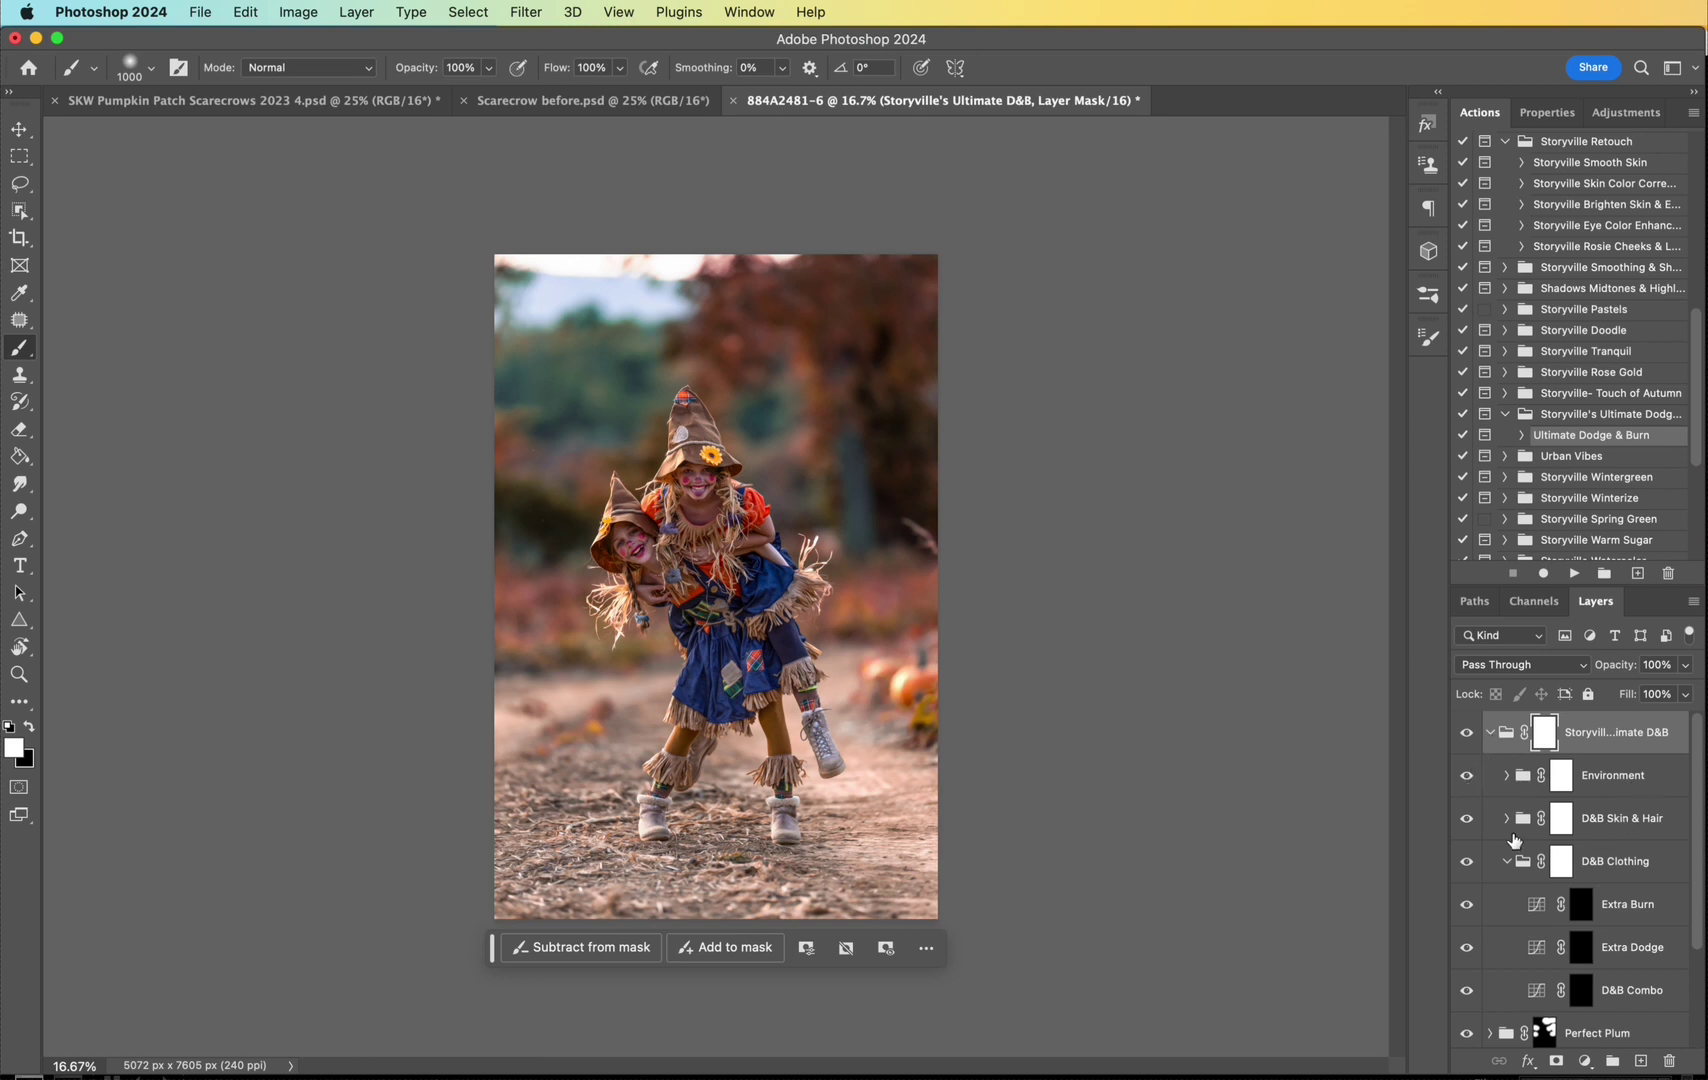
click(1590, 998)
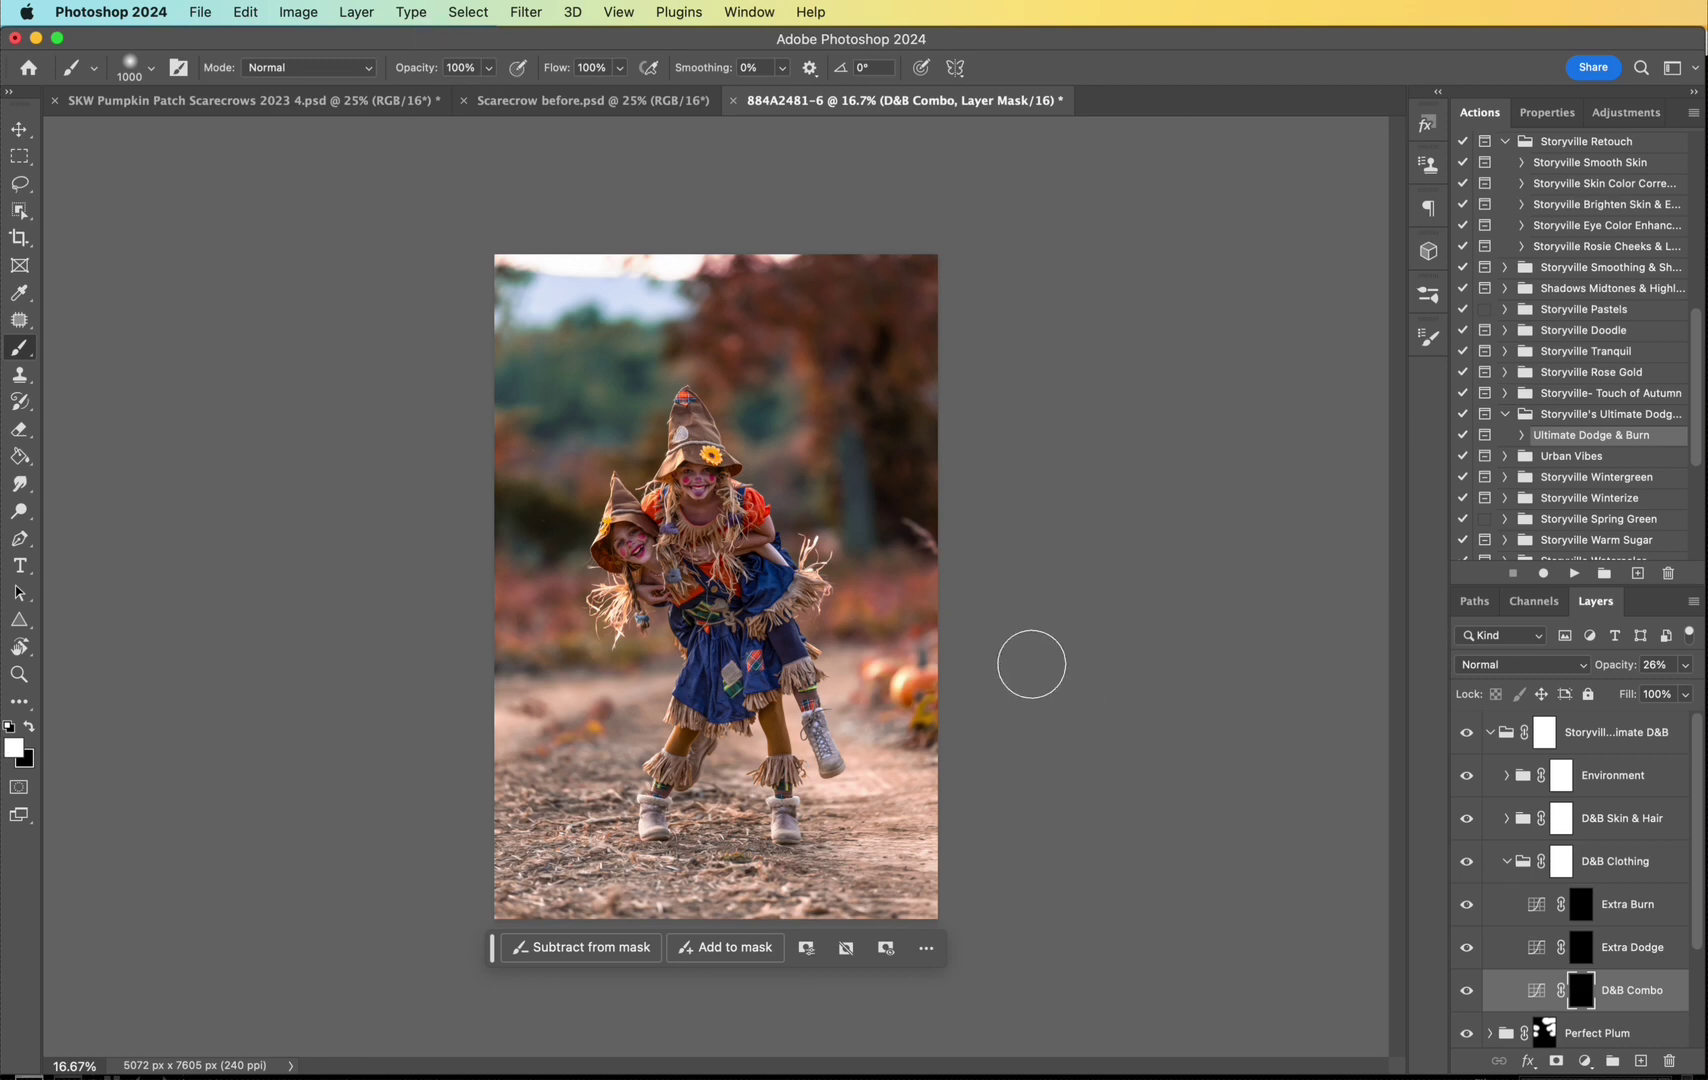
Step: Set D&B Combo to 33% opacity and paint its mask over the front leg, boot tops and hat brim
key(super+plus)
key(super+plus)
key(super+plus)
scroll(1400, 672, down, 3)
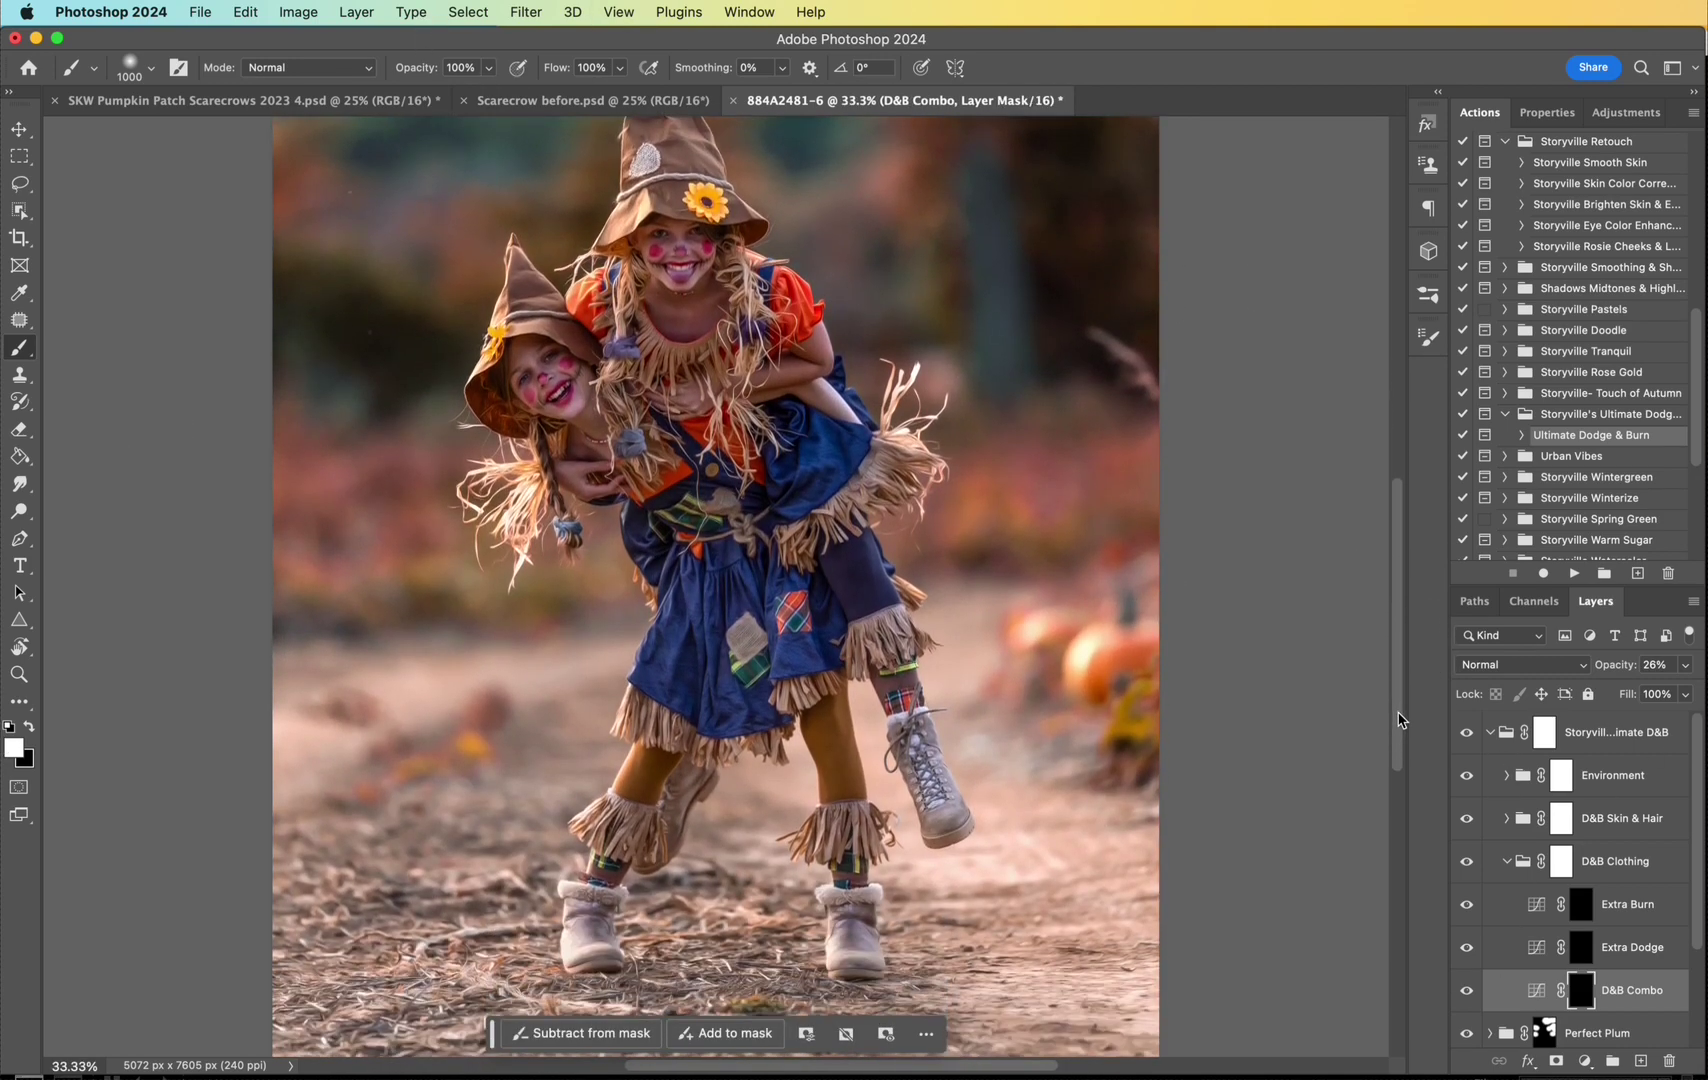
drag(1615, 666, 1618, 667)
key(bracketleft)
key(bracketleft)
key(bracketleft)
key(bracketleft)
key(bracketleft)
key(bracketleft)
key(bracketleft)
key(bracketleft)
key(bracketleft)
key(bracketleft)
key(bracketleft)
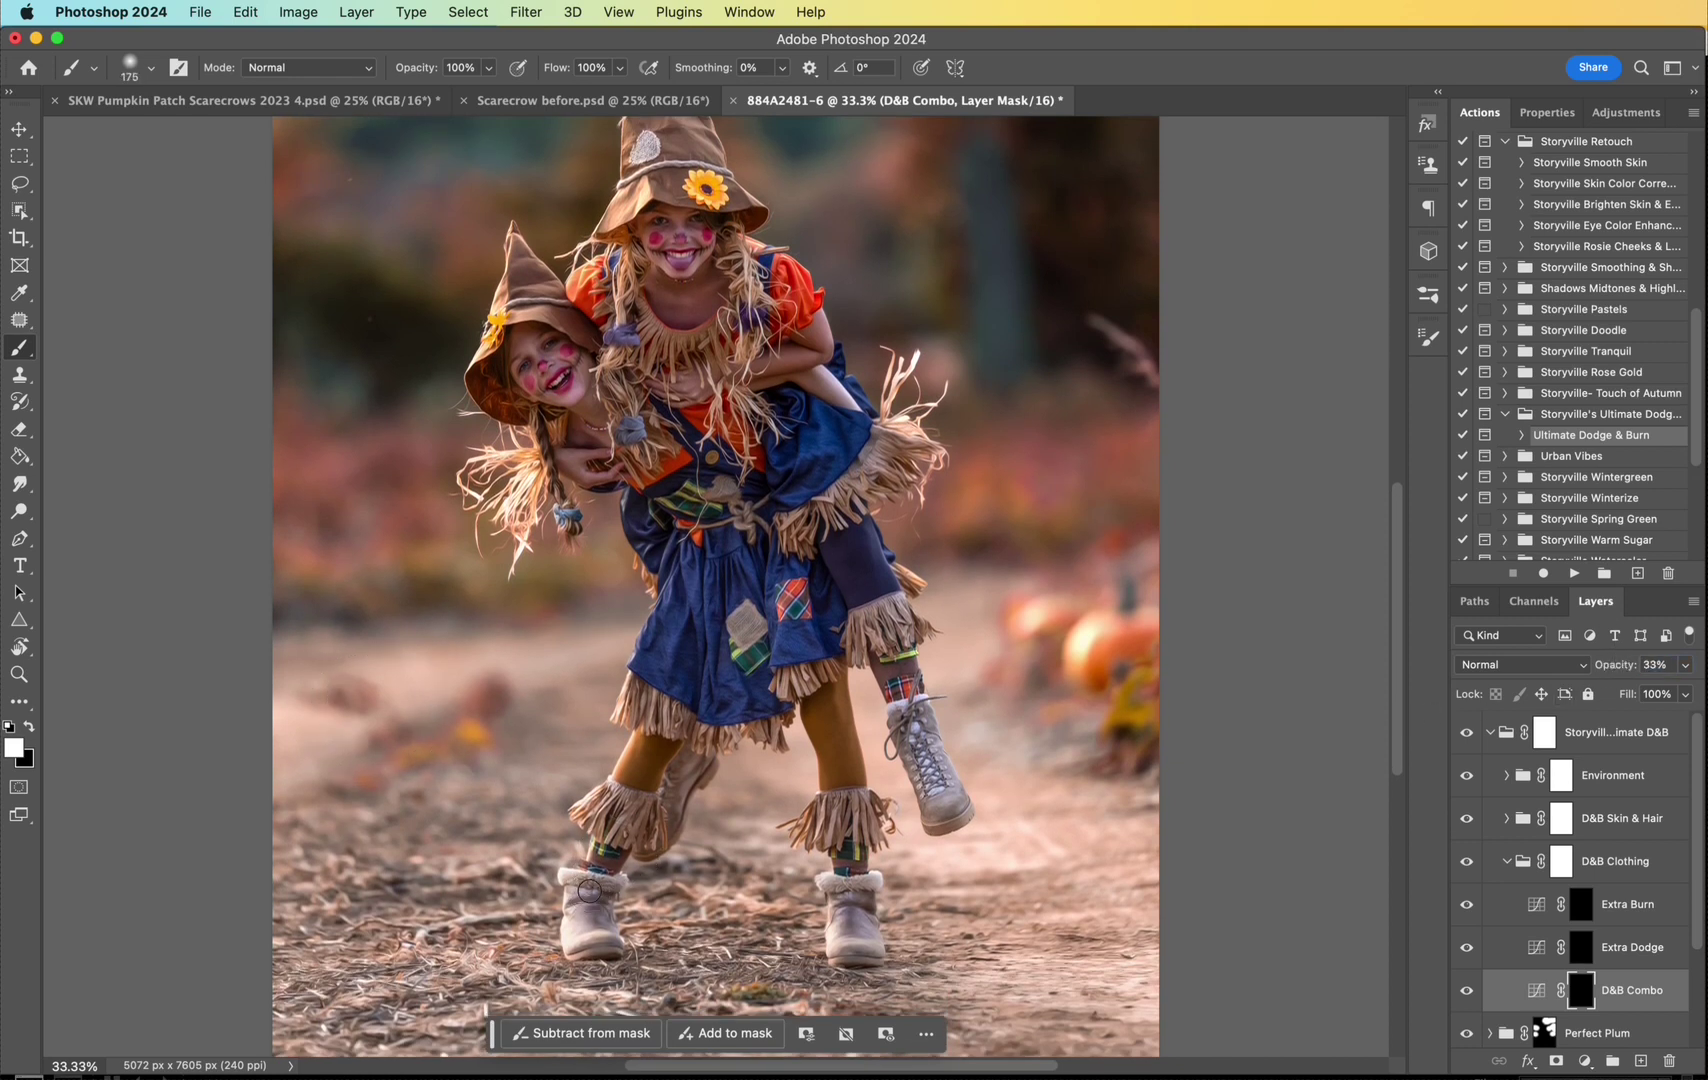
mouse_move(627, 797)
mouse_down()
mouse_move(658, 750)
mouse_move(665, 678)
mouse_move(643, 699)
mouse_up()
key(bracketright)
key(bracketright)
key(bracketright)
key(bracketright)
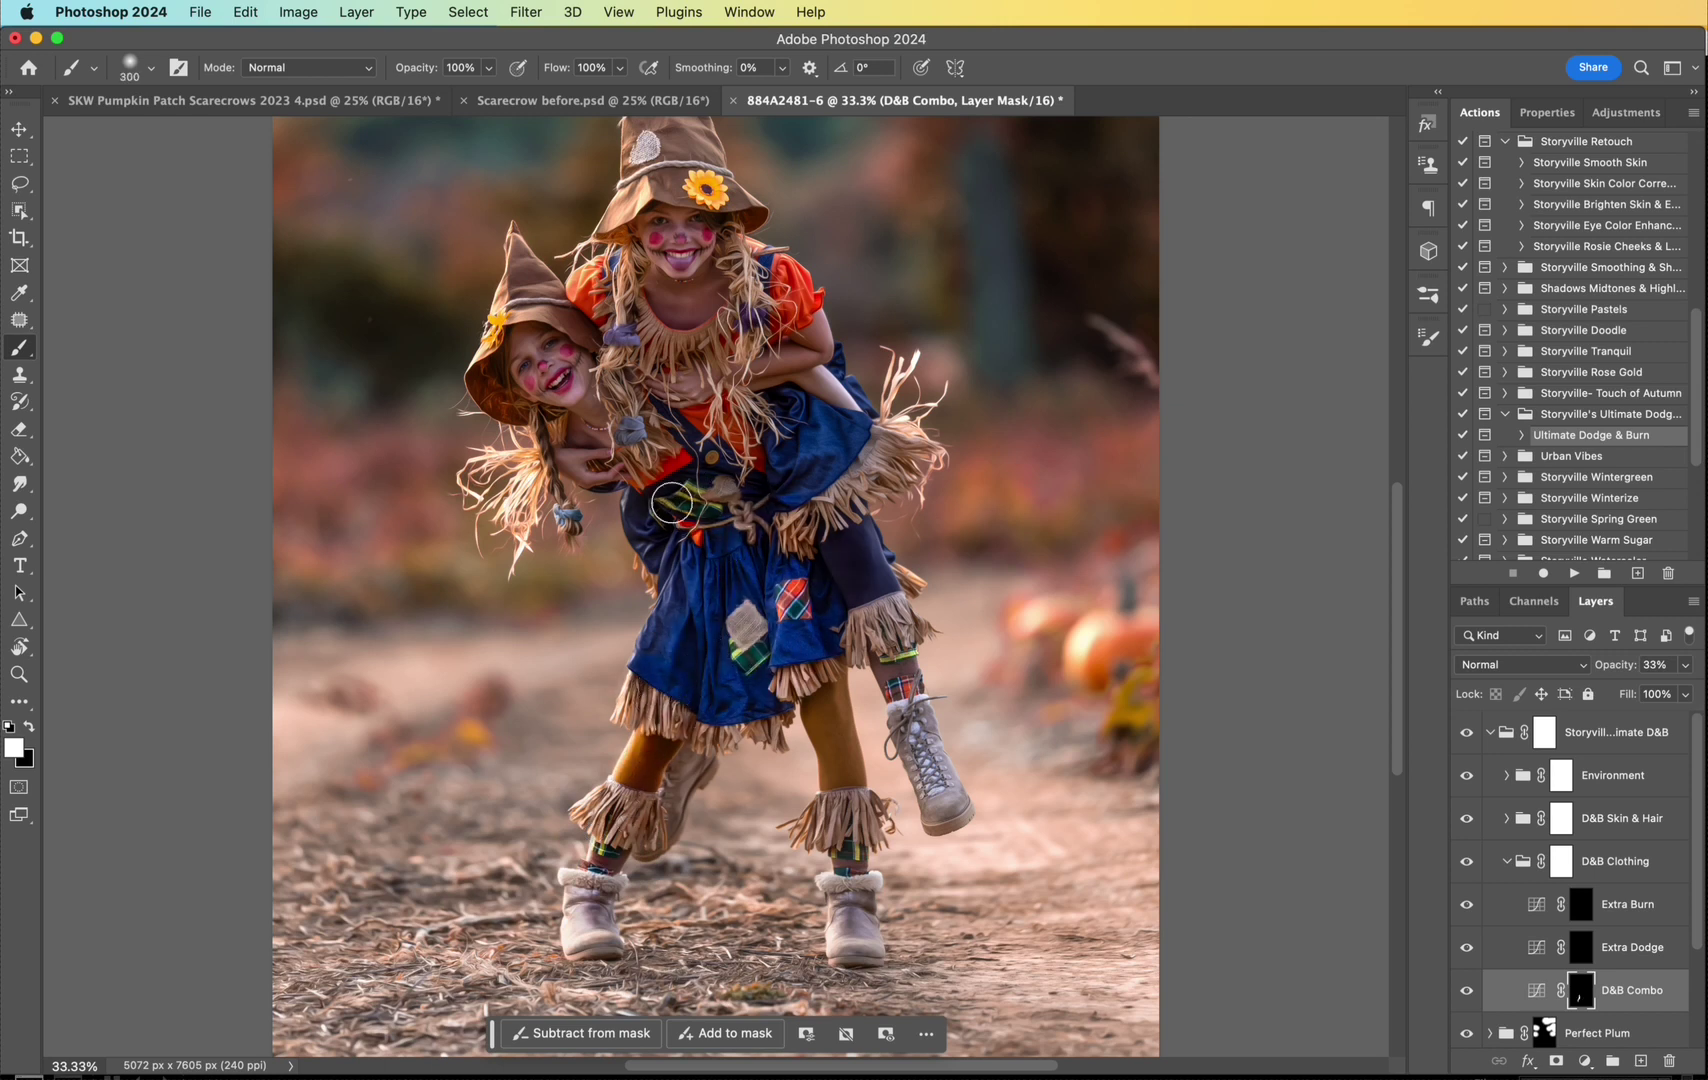
key(bracketleft)
key(bracketleft)
key(bracketleft)
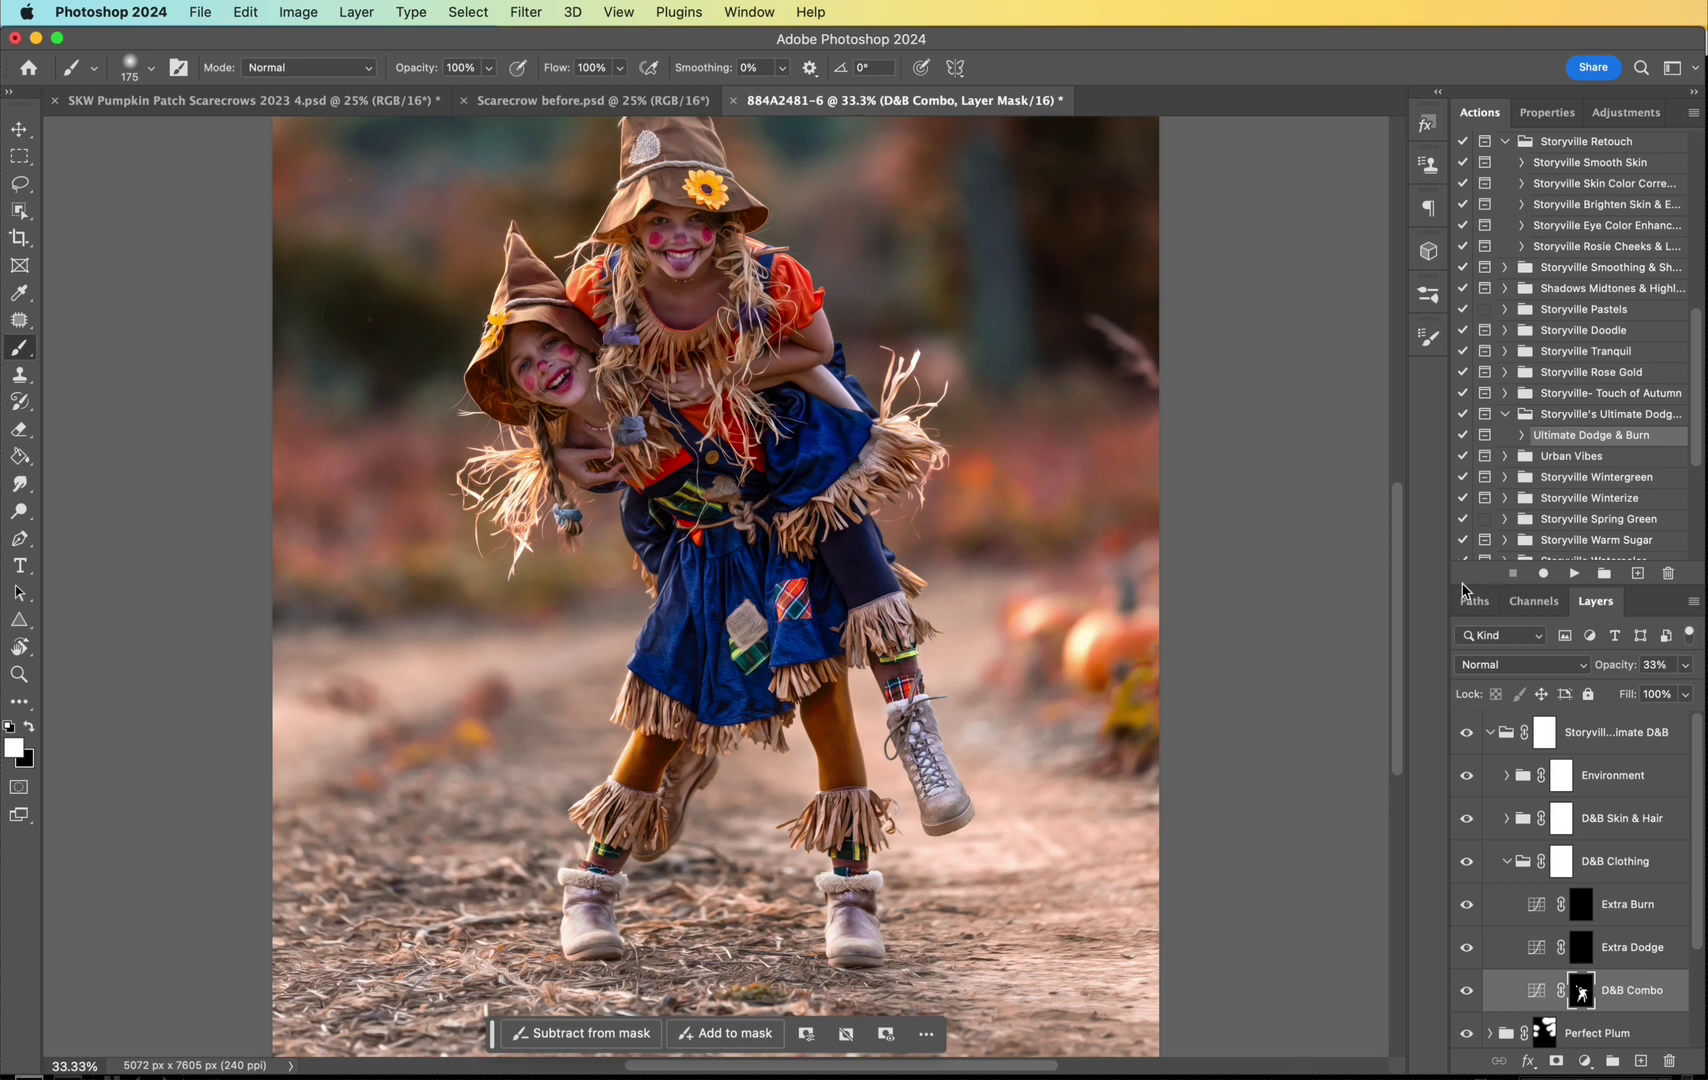
scroll(1397, 607, up, 5)
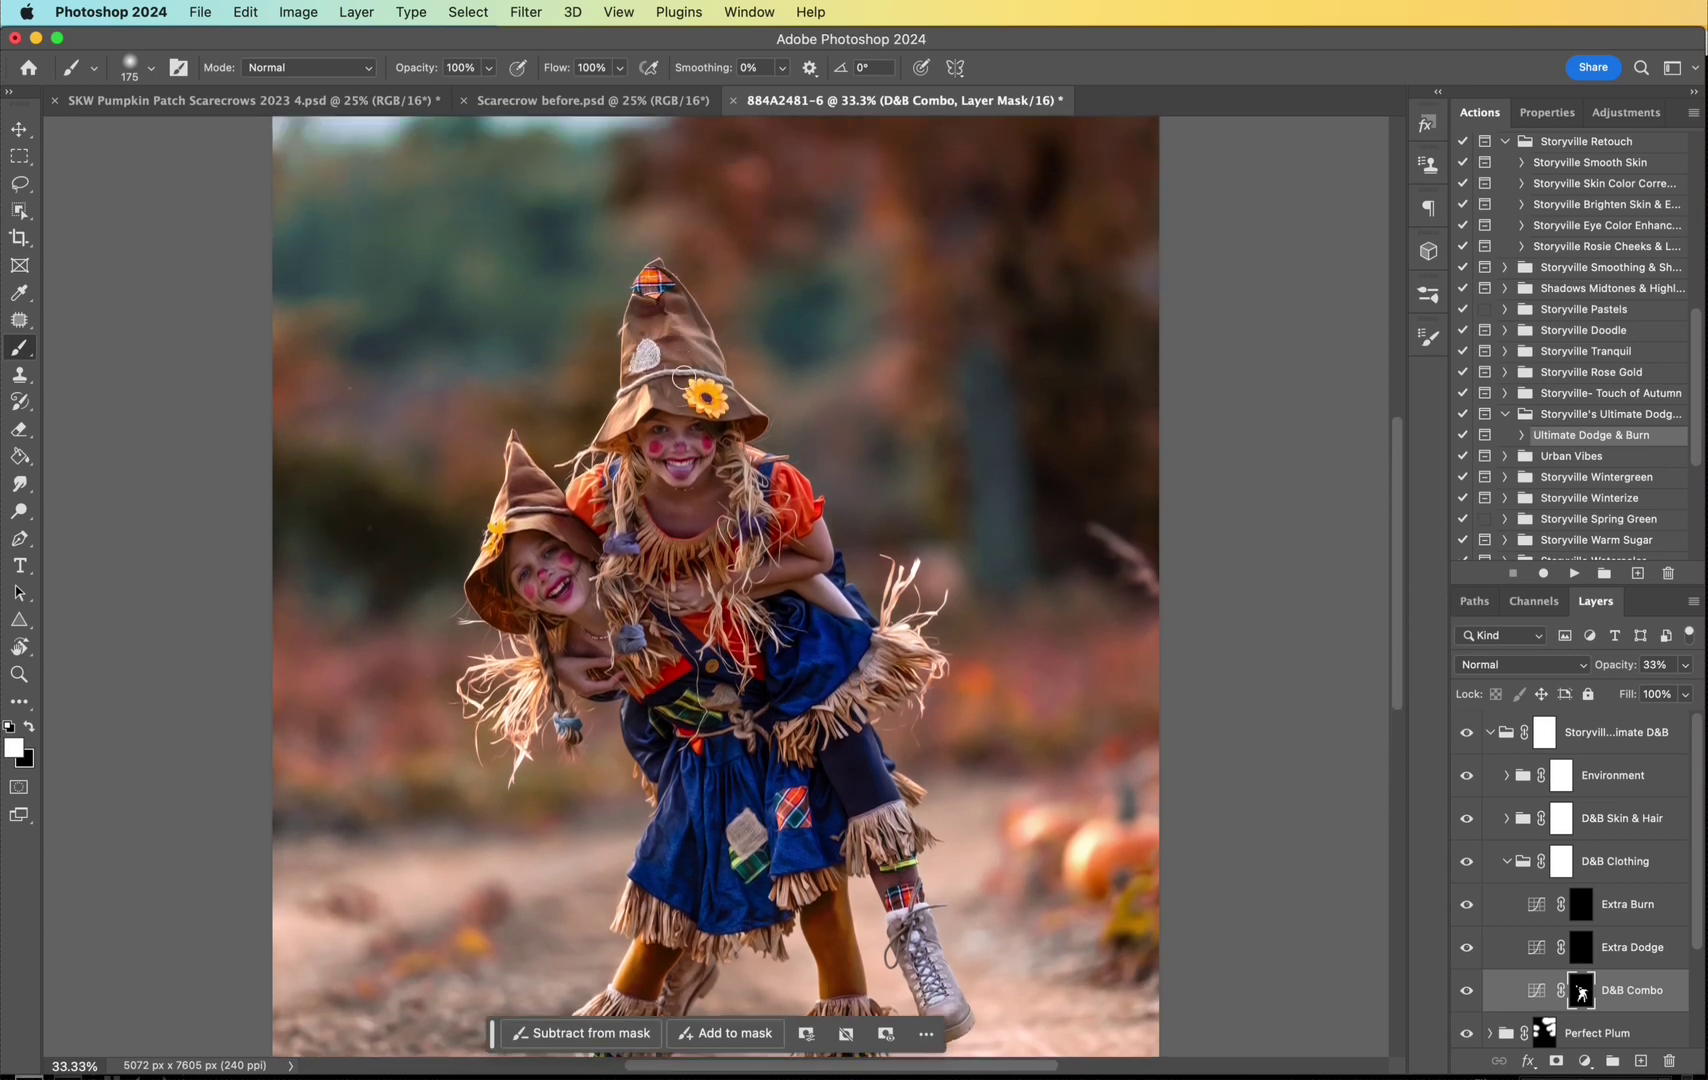
key(bracketleft)
key(bracketleft)
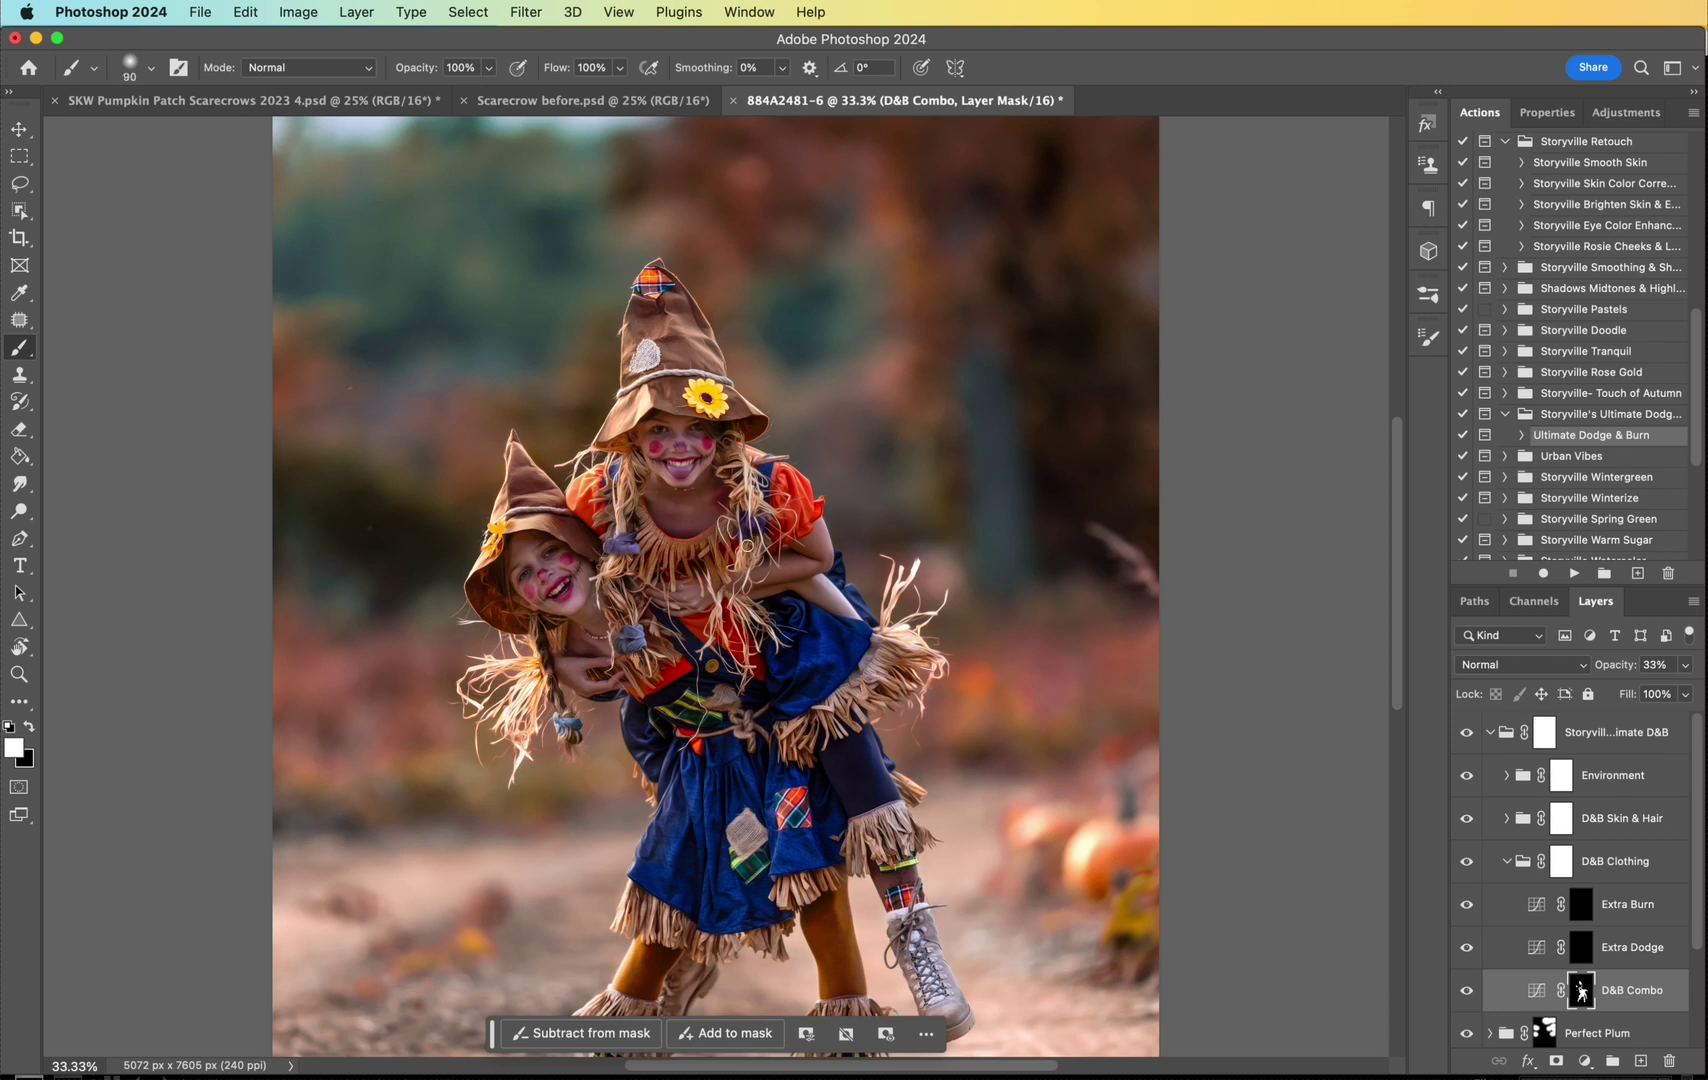
Step: Compare D&B Combo on and off, then paint the Extra Dodge mask over the costume and straw collar
click(1467, 991)
click(1468, 995)
click(1581, 947)
key(bracketright)
key(bracketright)
key(bracketright)
key(bracketright)
key(bracketright)
key(bracketright)
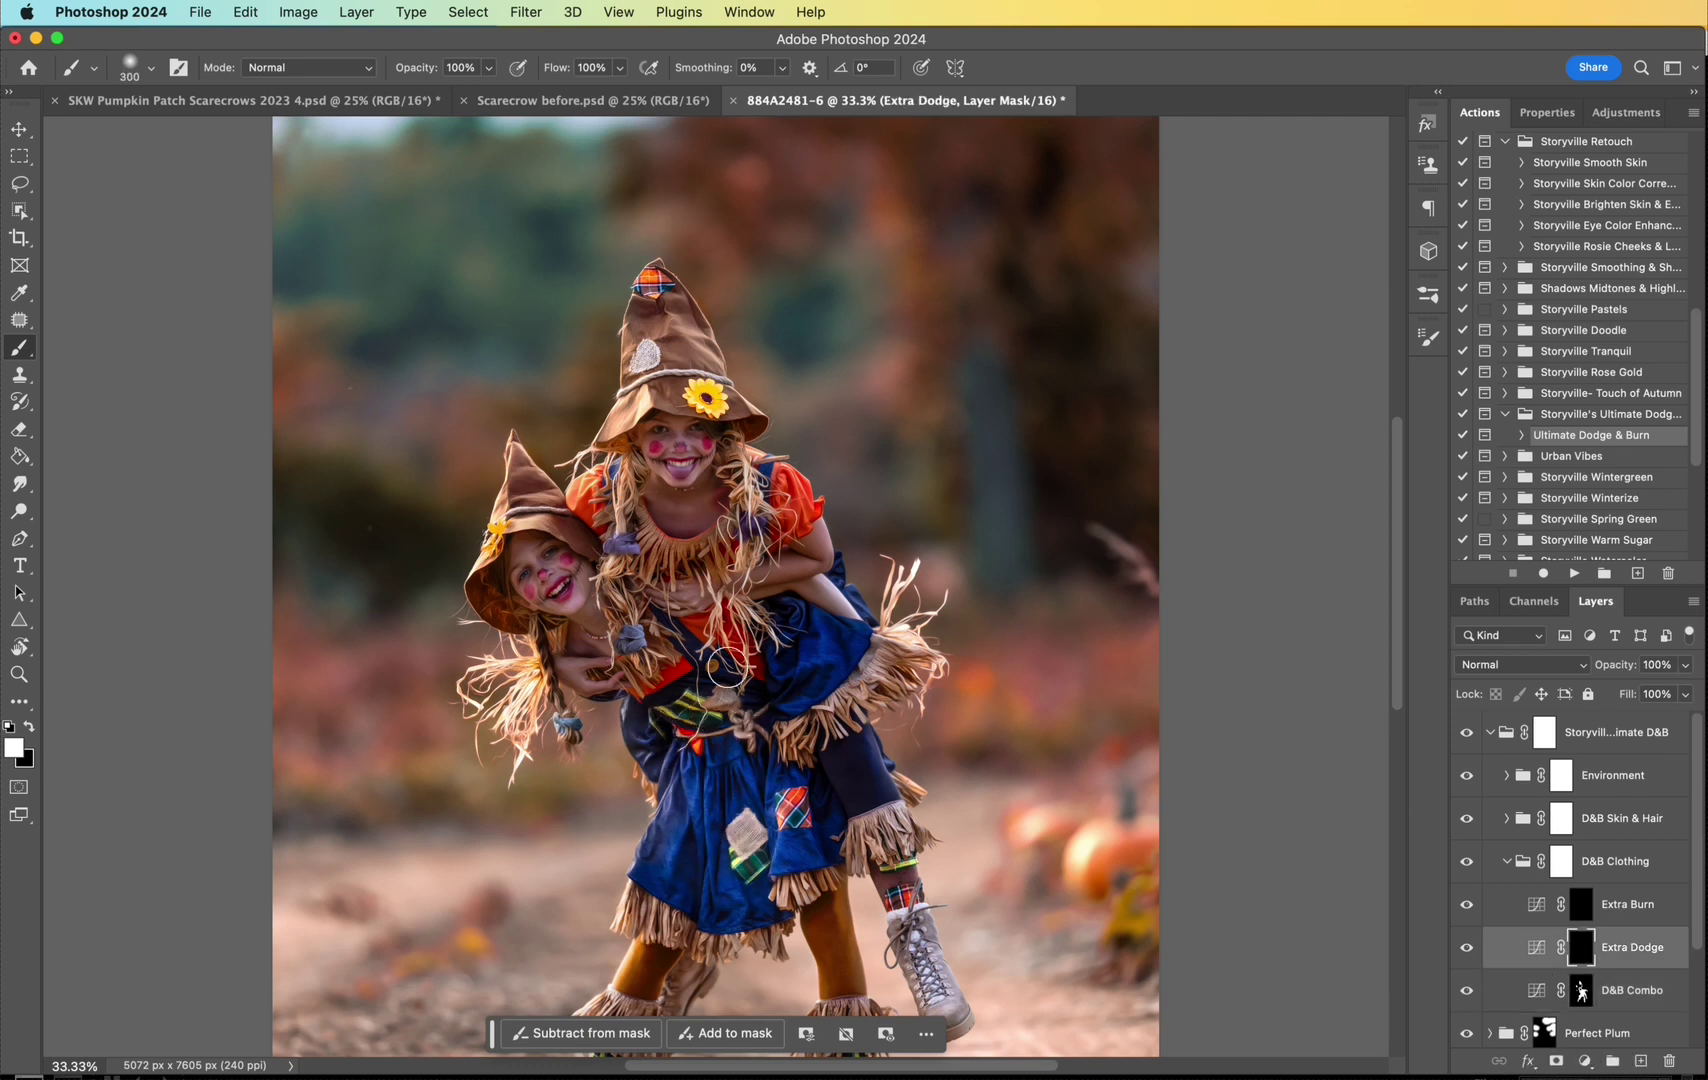
key(bracketleft)
key(bracketleft)
key(bracketleft)
drag(790, 645, 805, 576)
key(bracketleft)
mouse_move(667, 559)
mouse_down()
mouse_move(635, 490)
mouse_move(614, 532)
mouse_move(675, 559)
mouse_move(720, 552)
mouse_move(748, 495)
mouse_move(662, 300)
mouse_move(664, 400)
mouse_move(524, 488)
mouse_move(505, 615)
mouse_move(545, 665)
mouse_move(560, 620)
mouse_move(324, 610)
mouse_move(445, 851)
mouse_up()
Step: Paint black over the left girl's hair, then white over the collar fringe, legs and boot
key(x)
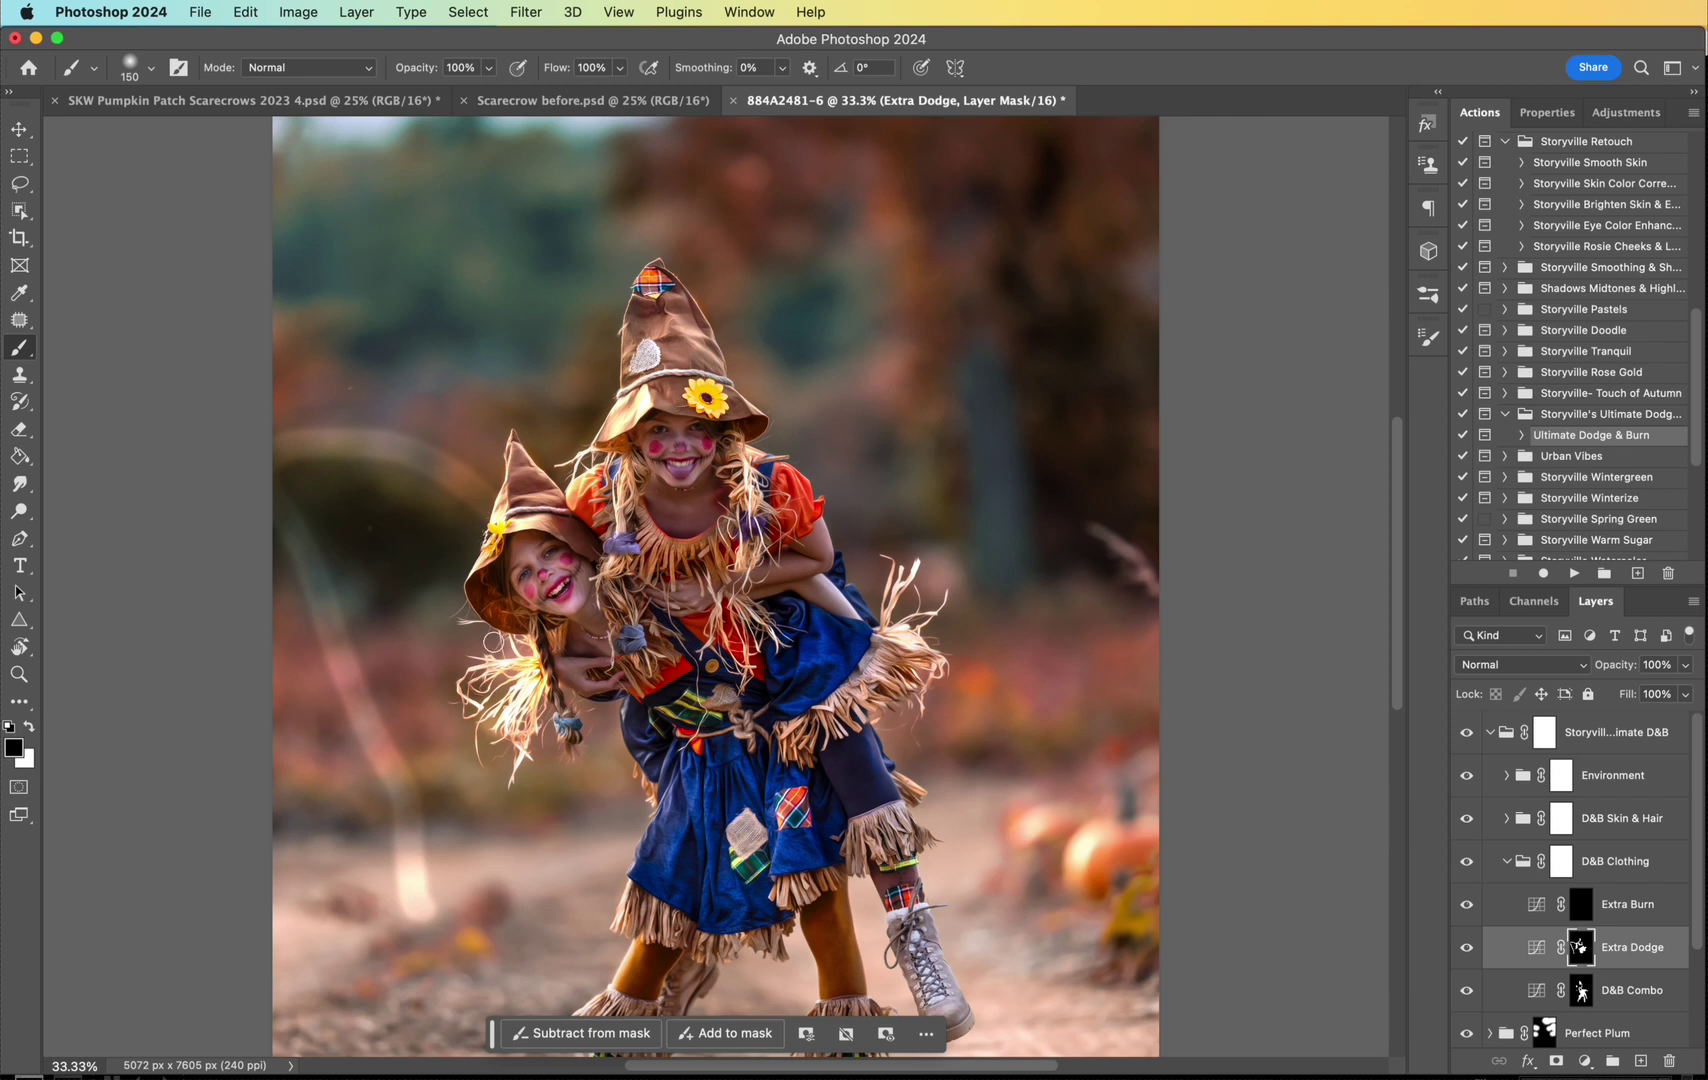
mouse_move(493, 645)
mouse_down()
mouse_move(518, 675)
mouse_move(511, 711)
mouse_up()
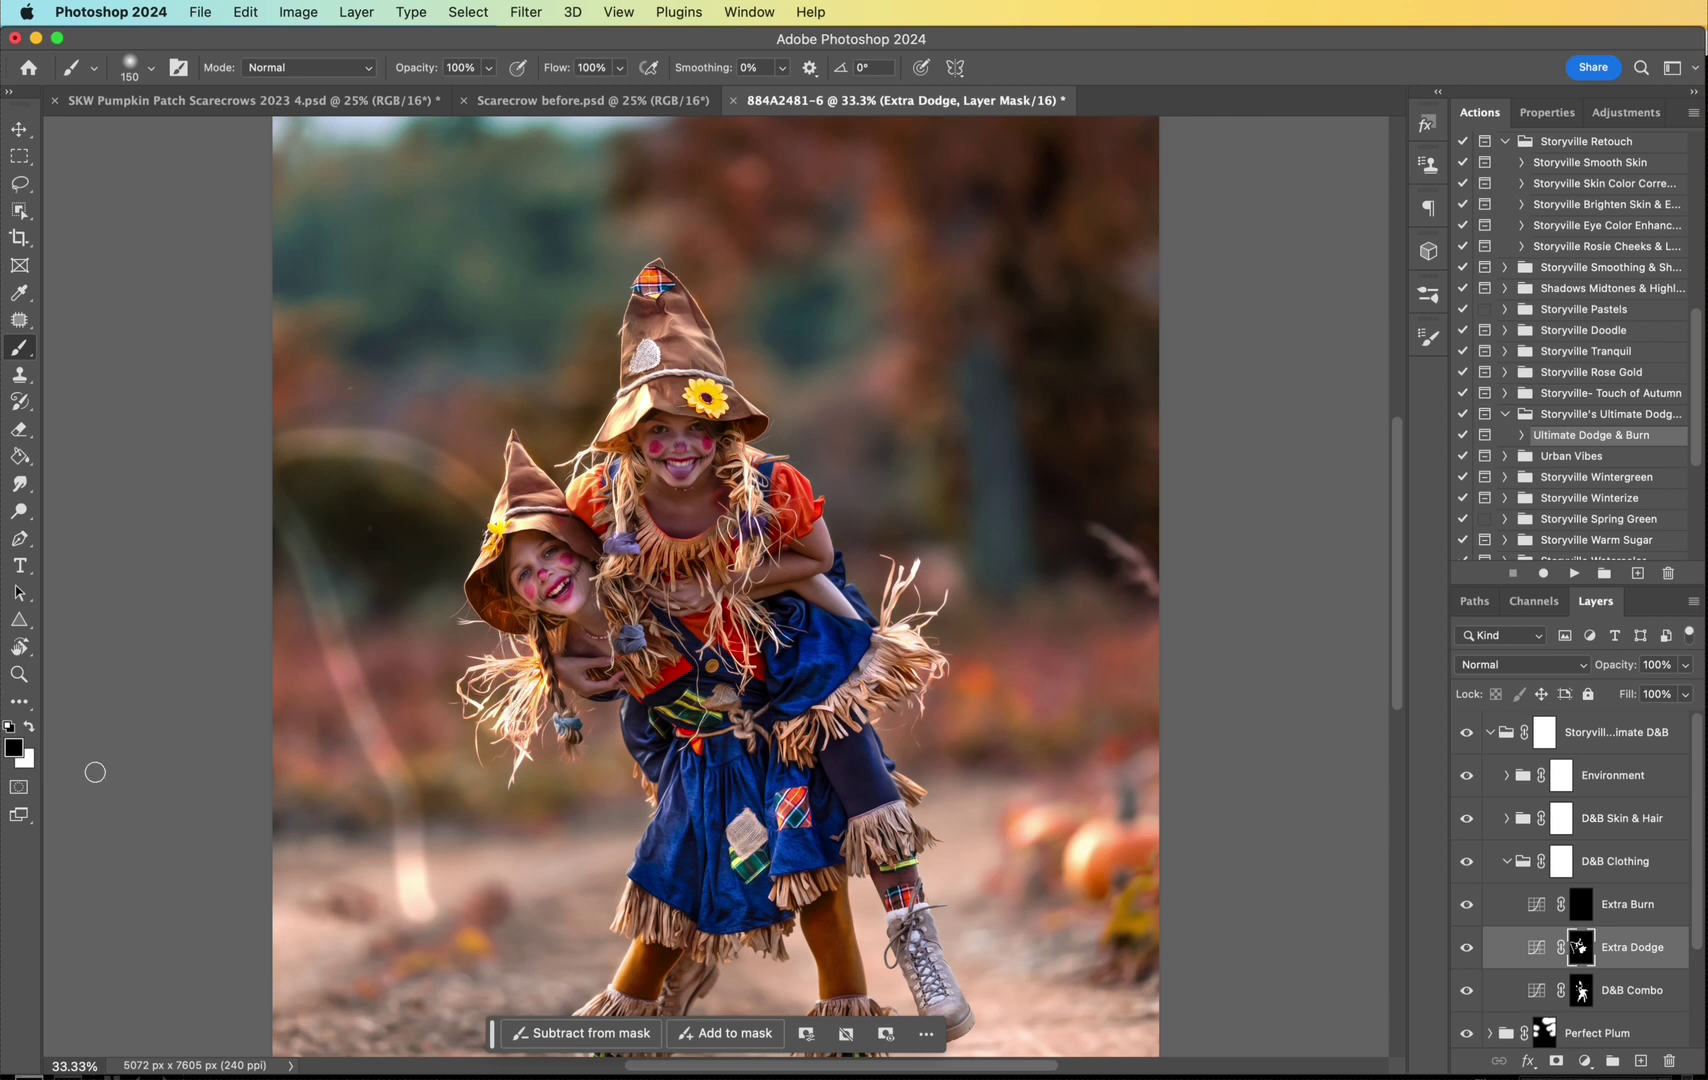
key(x)
drag(652, 598, 643, 680)
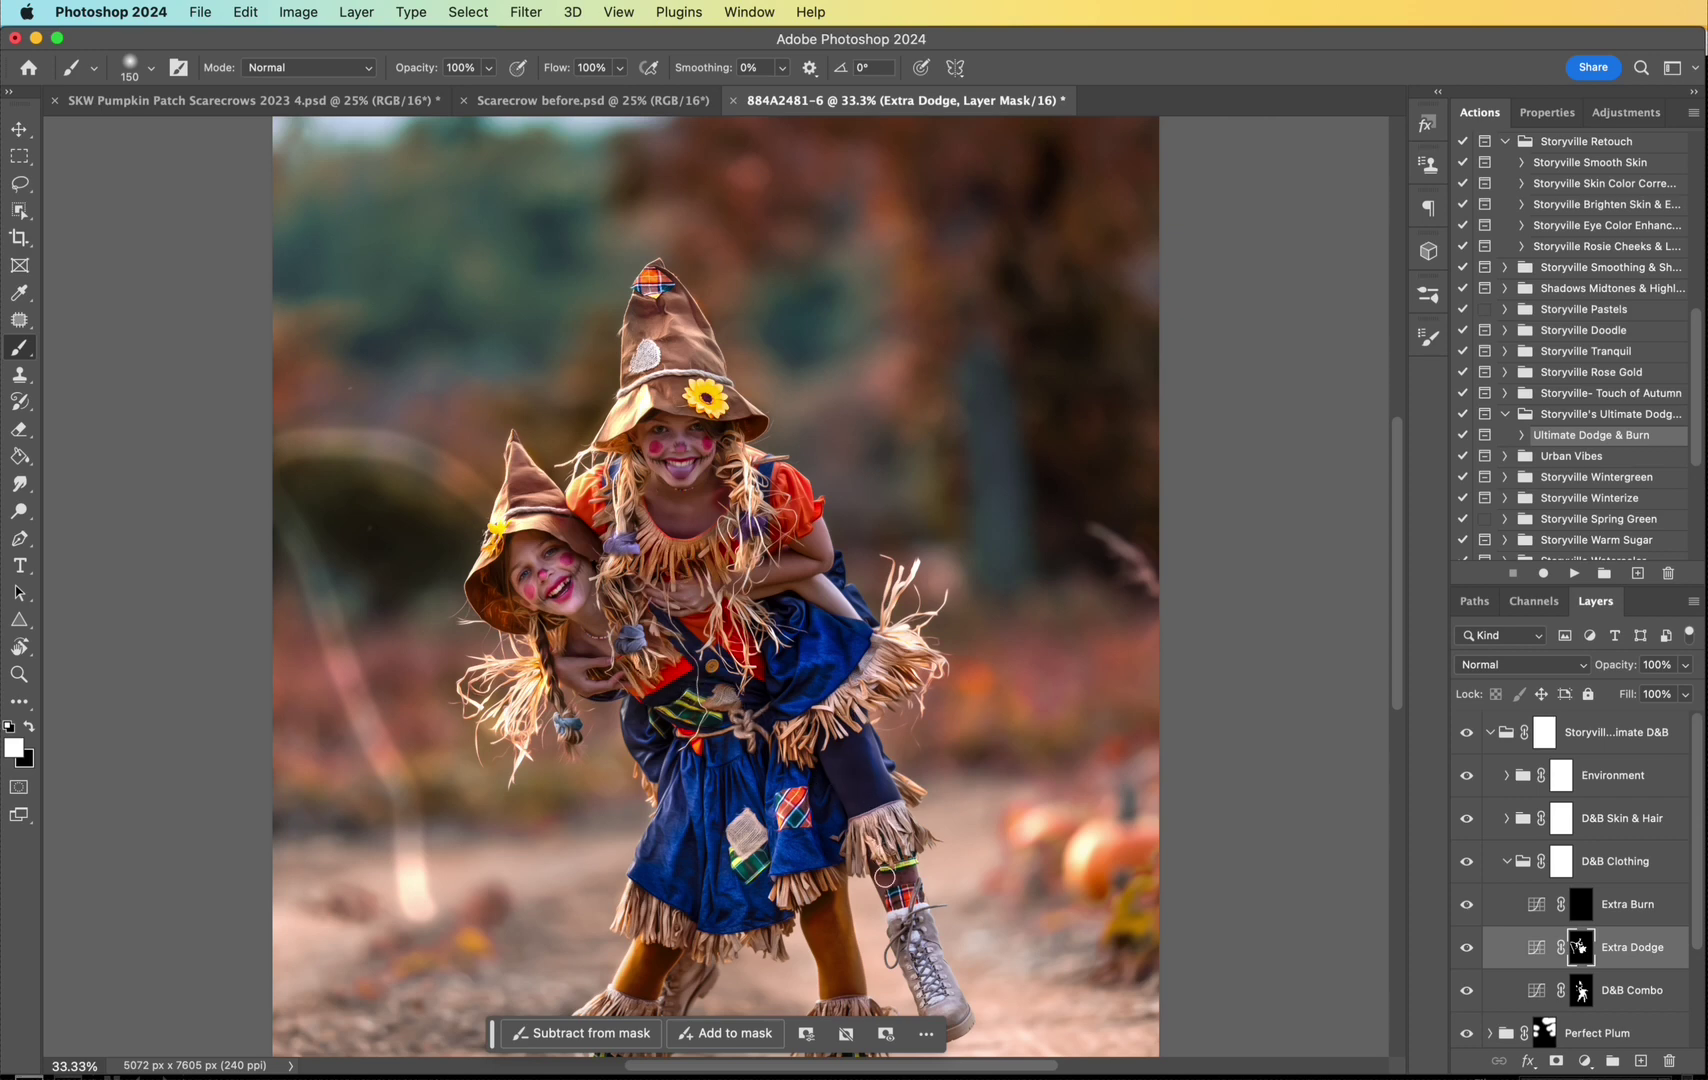
key(super+minus)
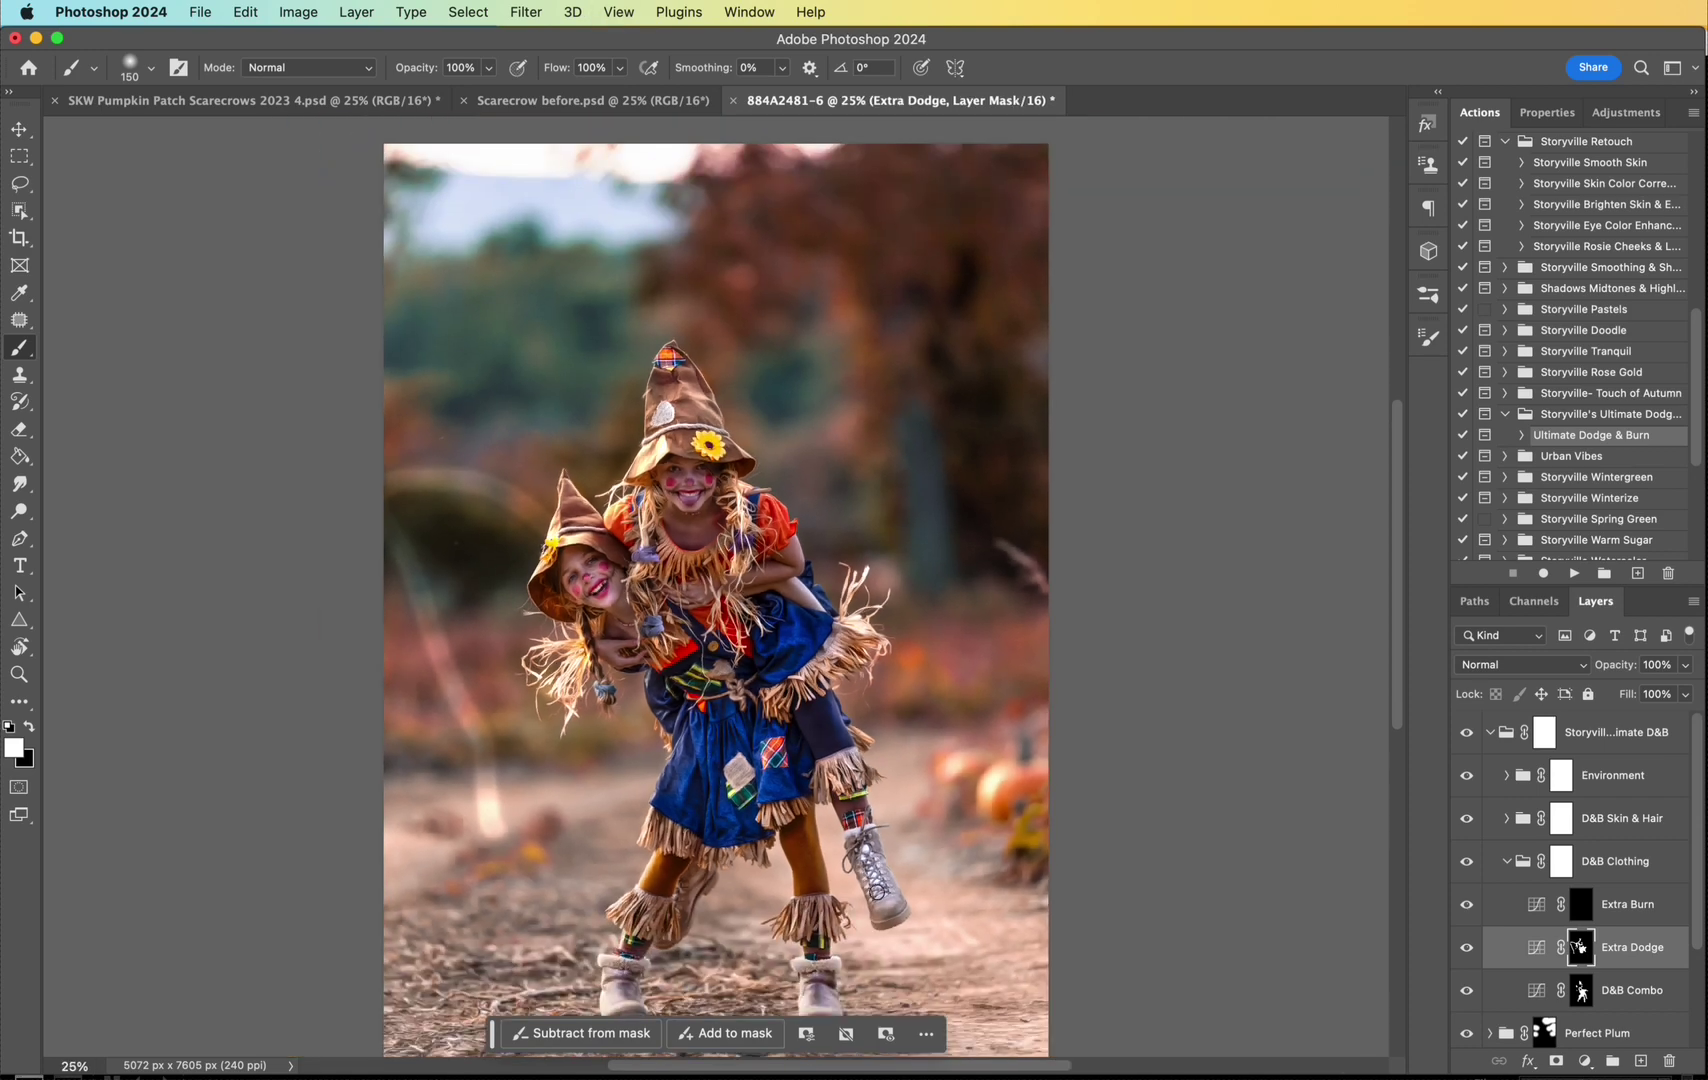
key(super+minus)
drag(786, 820, 781, 768)
mouse_move(676, 767)
mouse_down()
mouse_move(662, 772)
mouse_move(694, 742)
mouse_move(722, 646)
mouse_up()
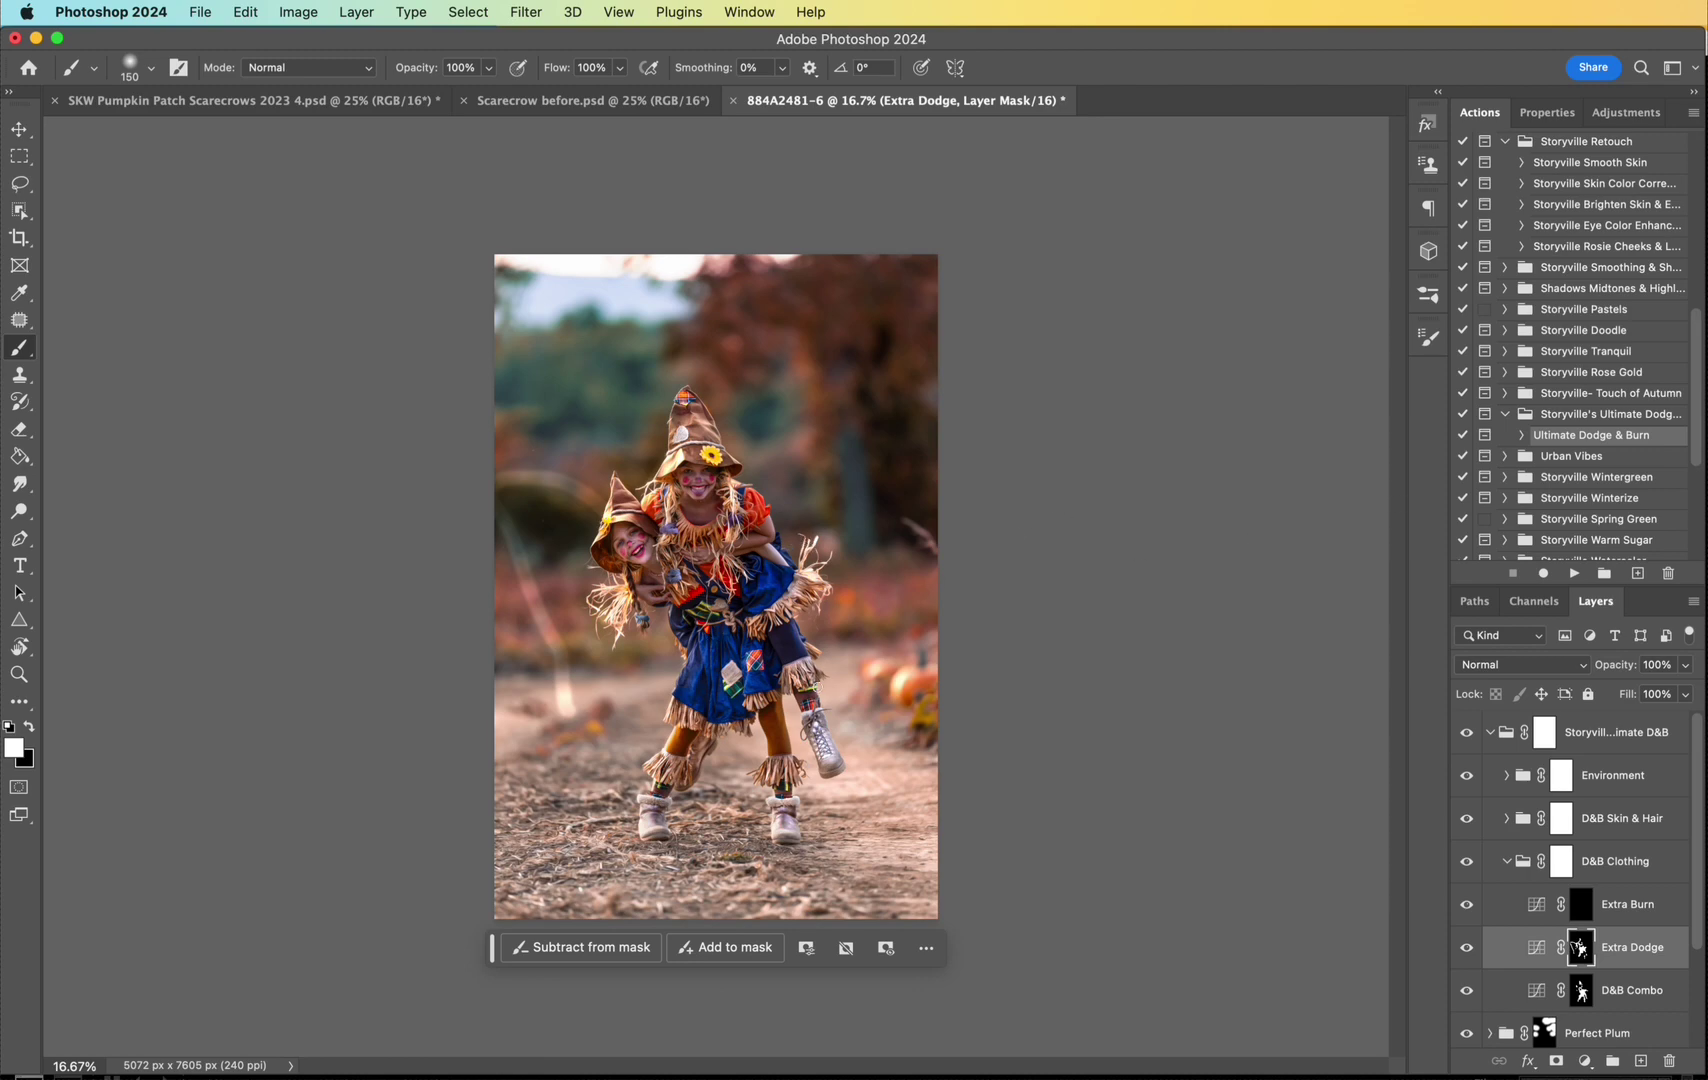
key(super+plus)
key(super+plus)
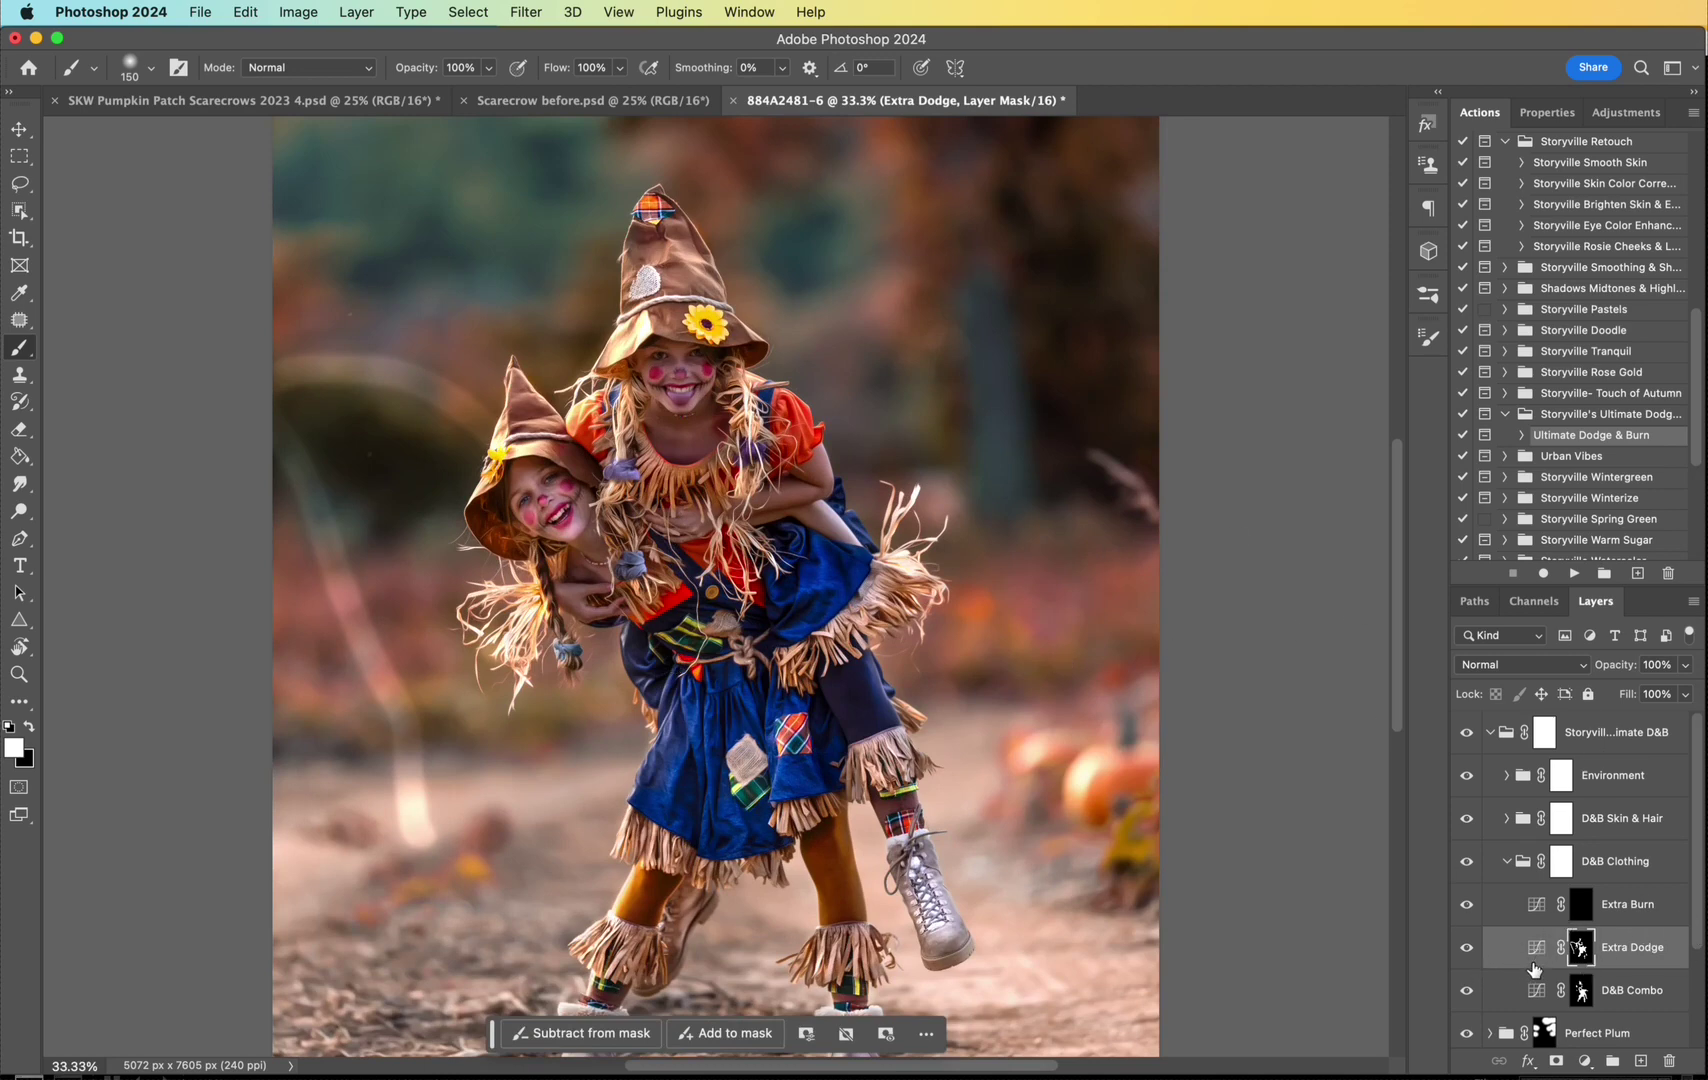
Step: Duplicate Extra Dodge and mask out the bright left-background streak and the arc near the hat
key(super+j)
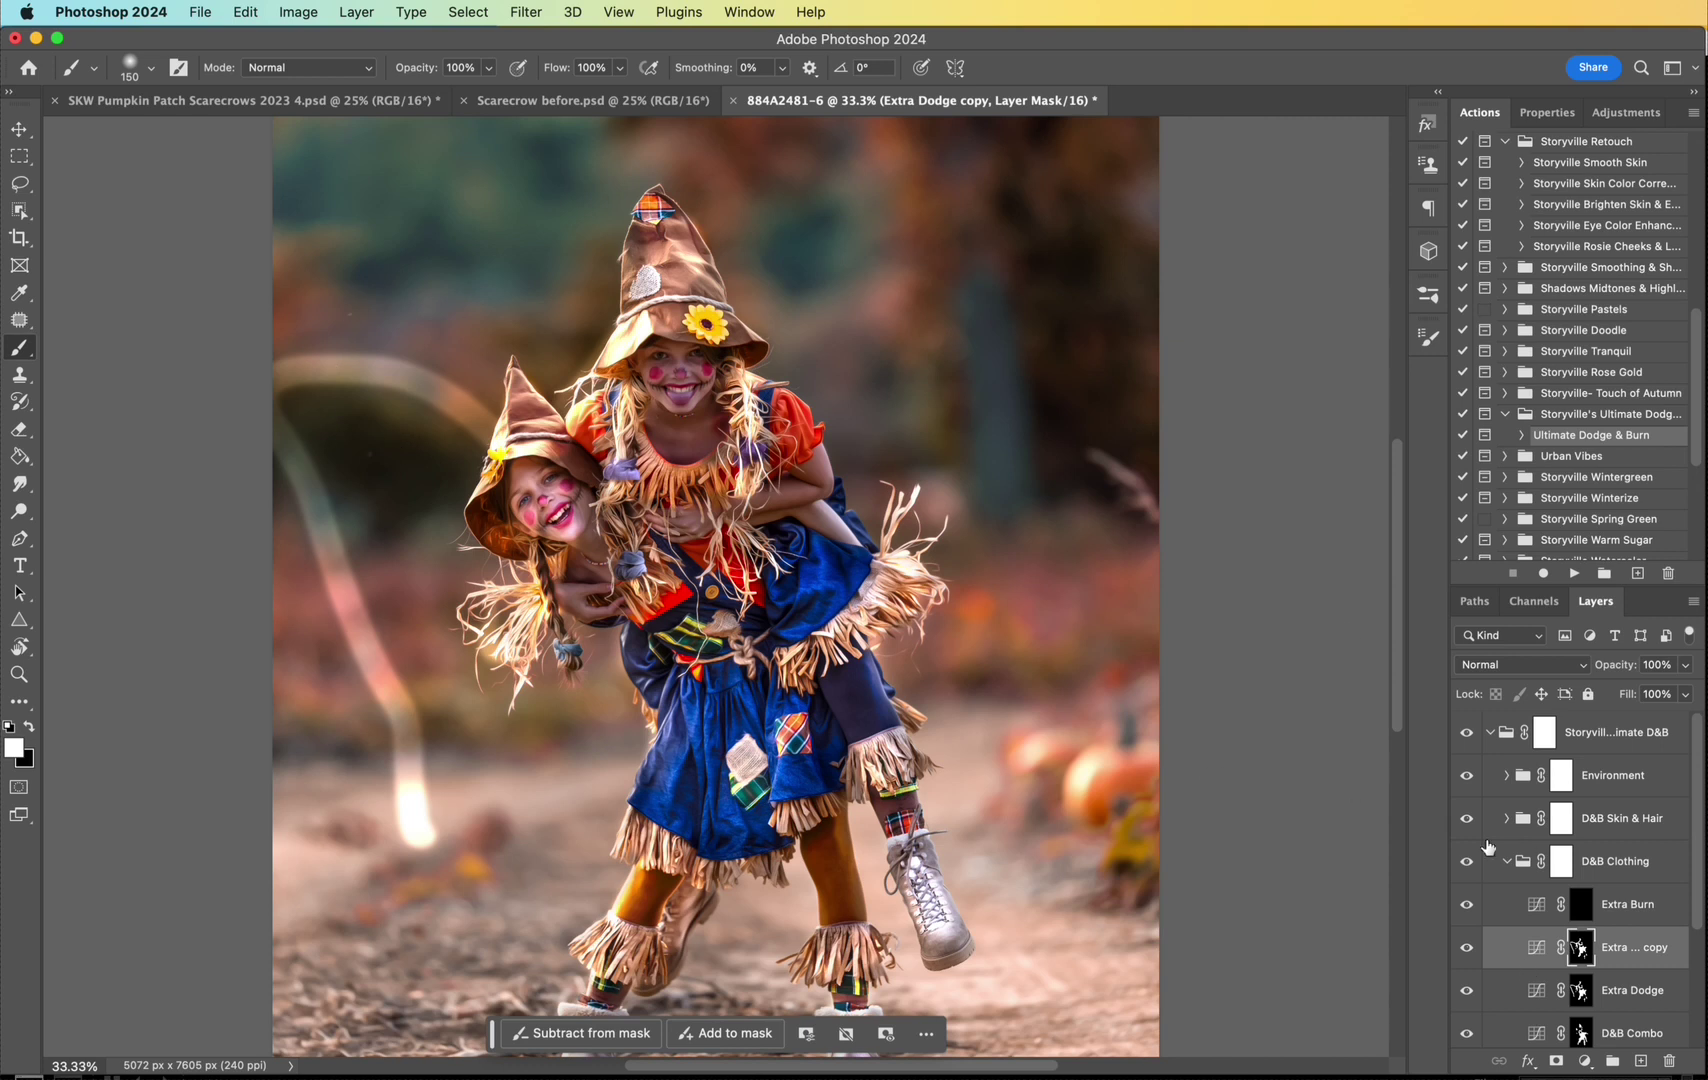
click(1581, 993)
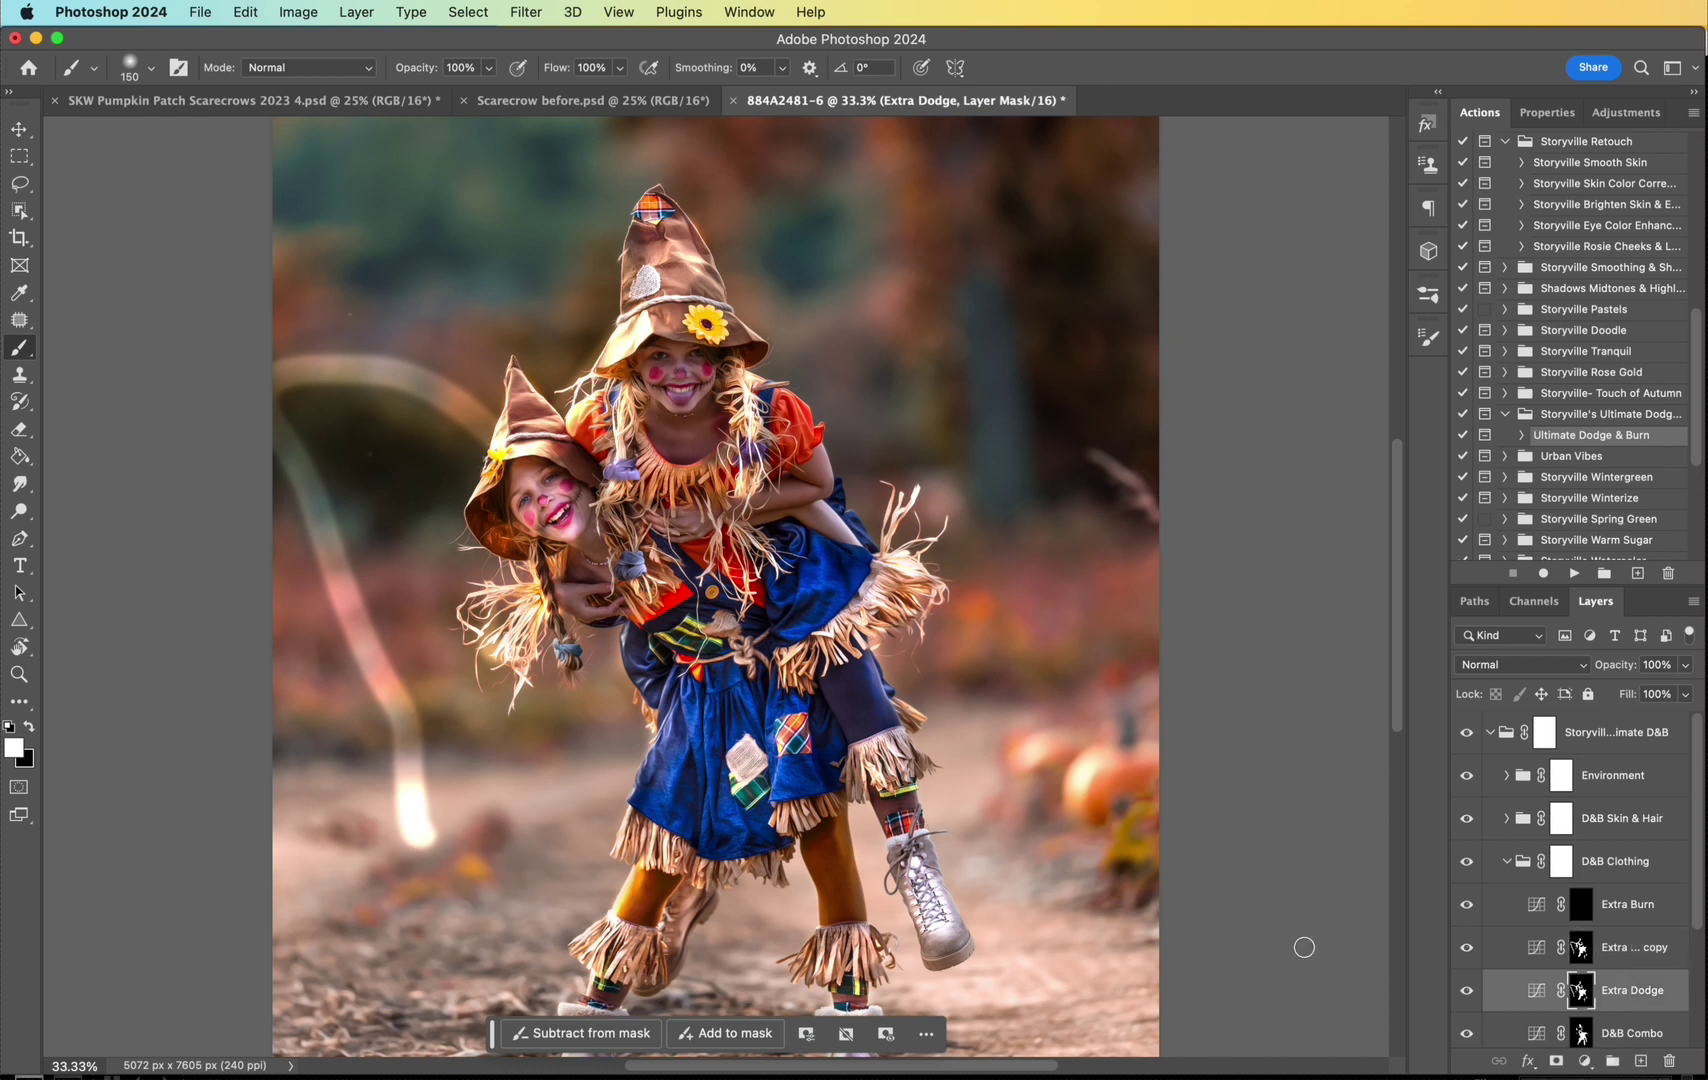
key(x)
key(bracketright)
key(bracketright)
key(bracketright)
key(bracketright)
key(bracketright)
key(bracketright)
key(bracketright)
key(bracketright)
mouse_move(290, 400)
mouse_down()
mouse_move(399, 813)
mouse_move(379, 792)
mouse_move(417, 788)
mouse_up()
drag(236, 370, 438, 381)
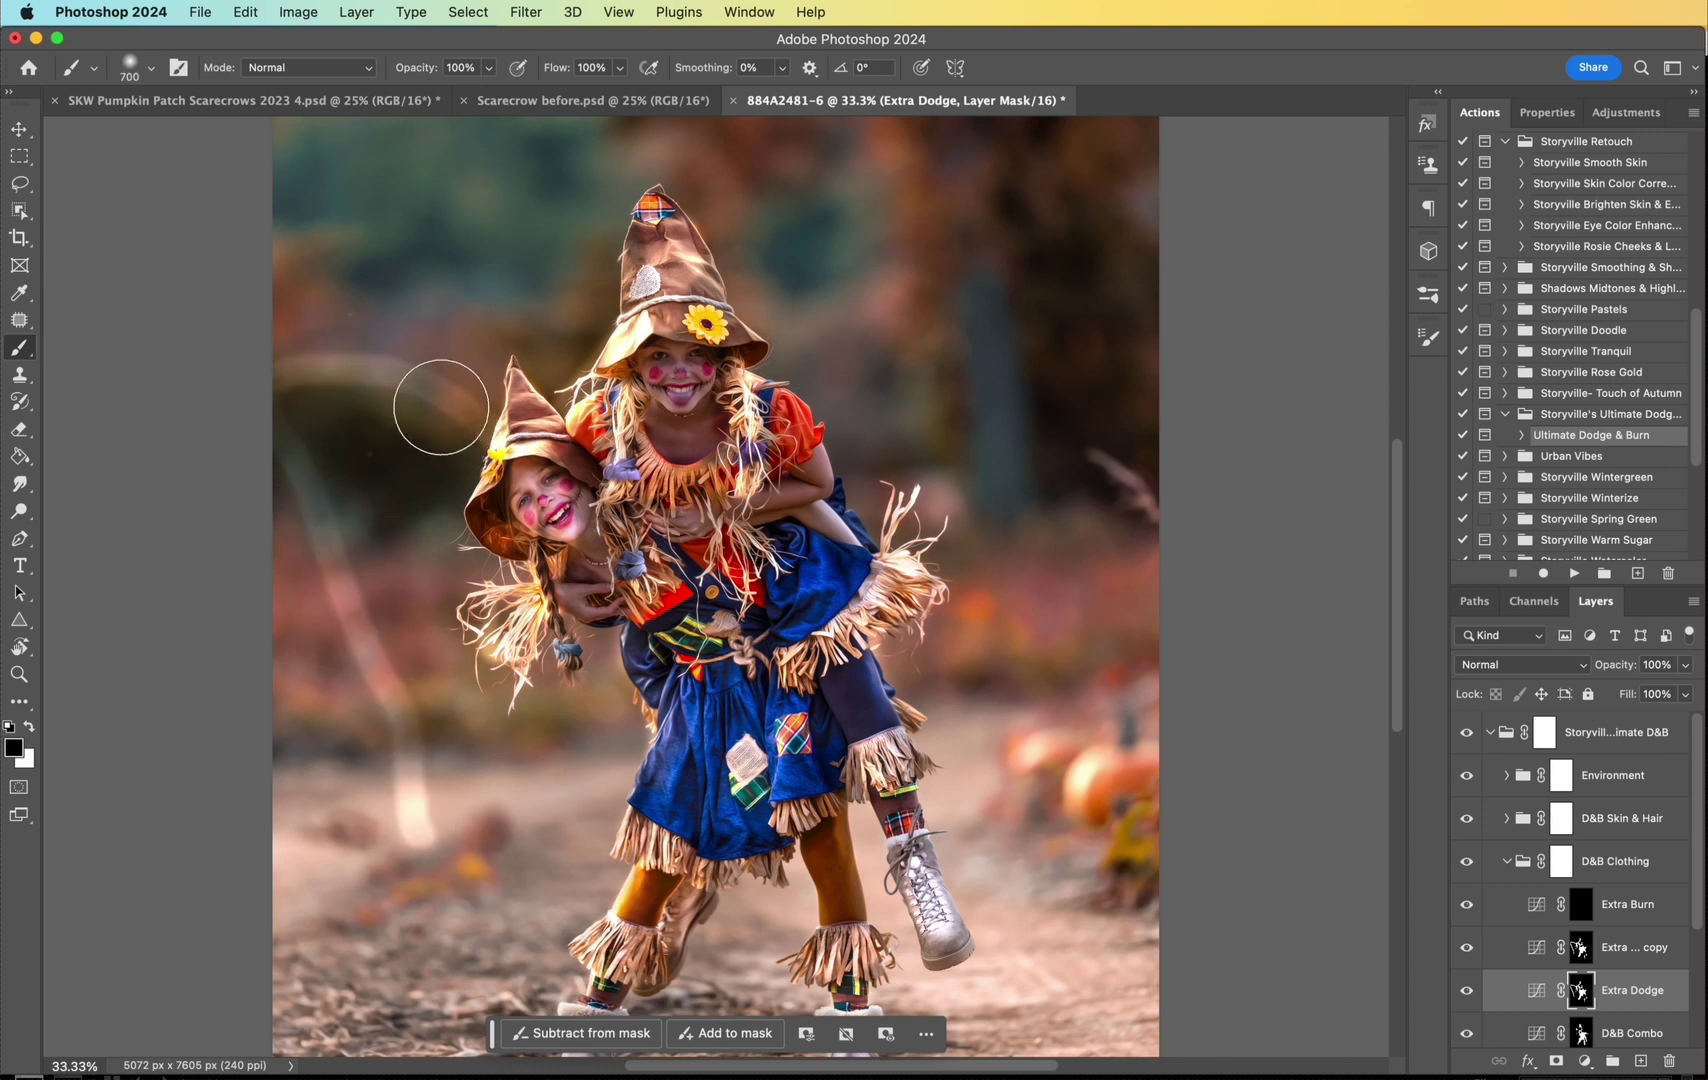
Step: Paint black on the Extra Dodge copy mask over the bright spot at lower left
click(1583, 947)
mouse_move(364, 742)
mouse_down()
mouse_move(402, 835)
mouse_move(335, 410)
mouse_move(460, 410)
mouse_up()
key(bracketleft)
key(bracketleft)
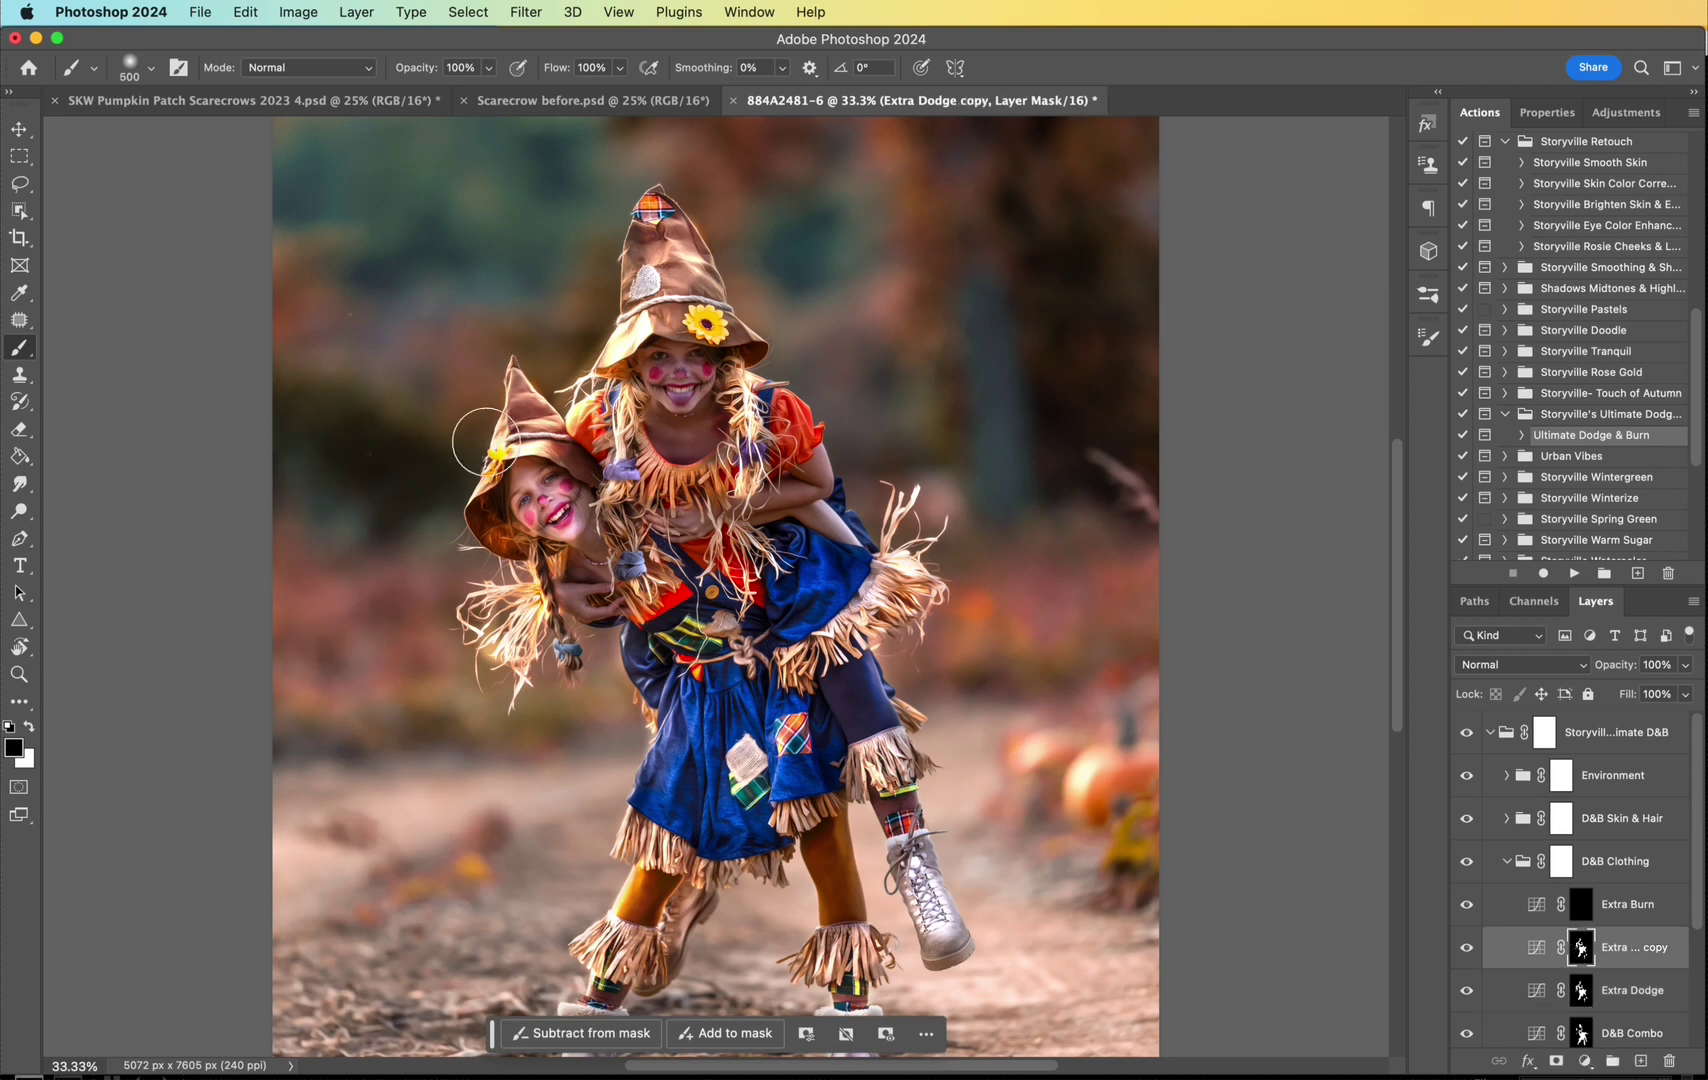
key(bracketleft)
key(bracketleft)
key(bracketleft)
key(bracketleft)
key(bracketleft)
key(bracketleft)
key(super+minus)
key(super+plus)
key(super+minus)
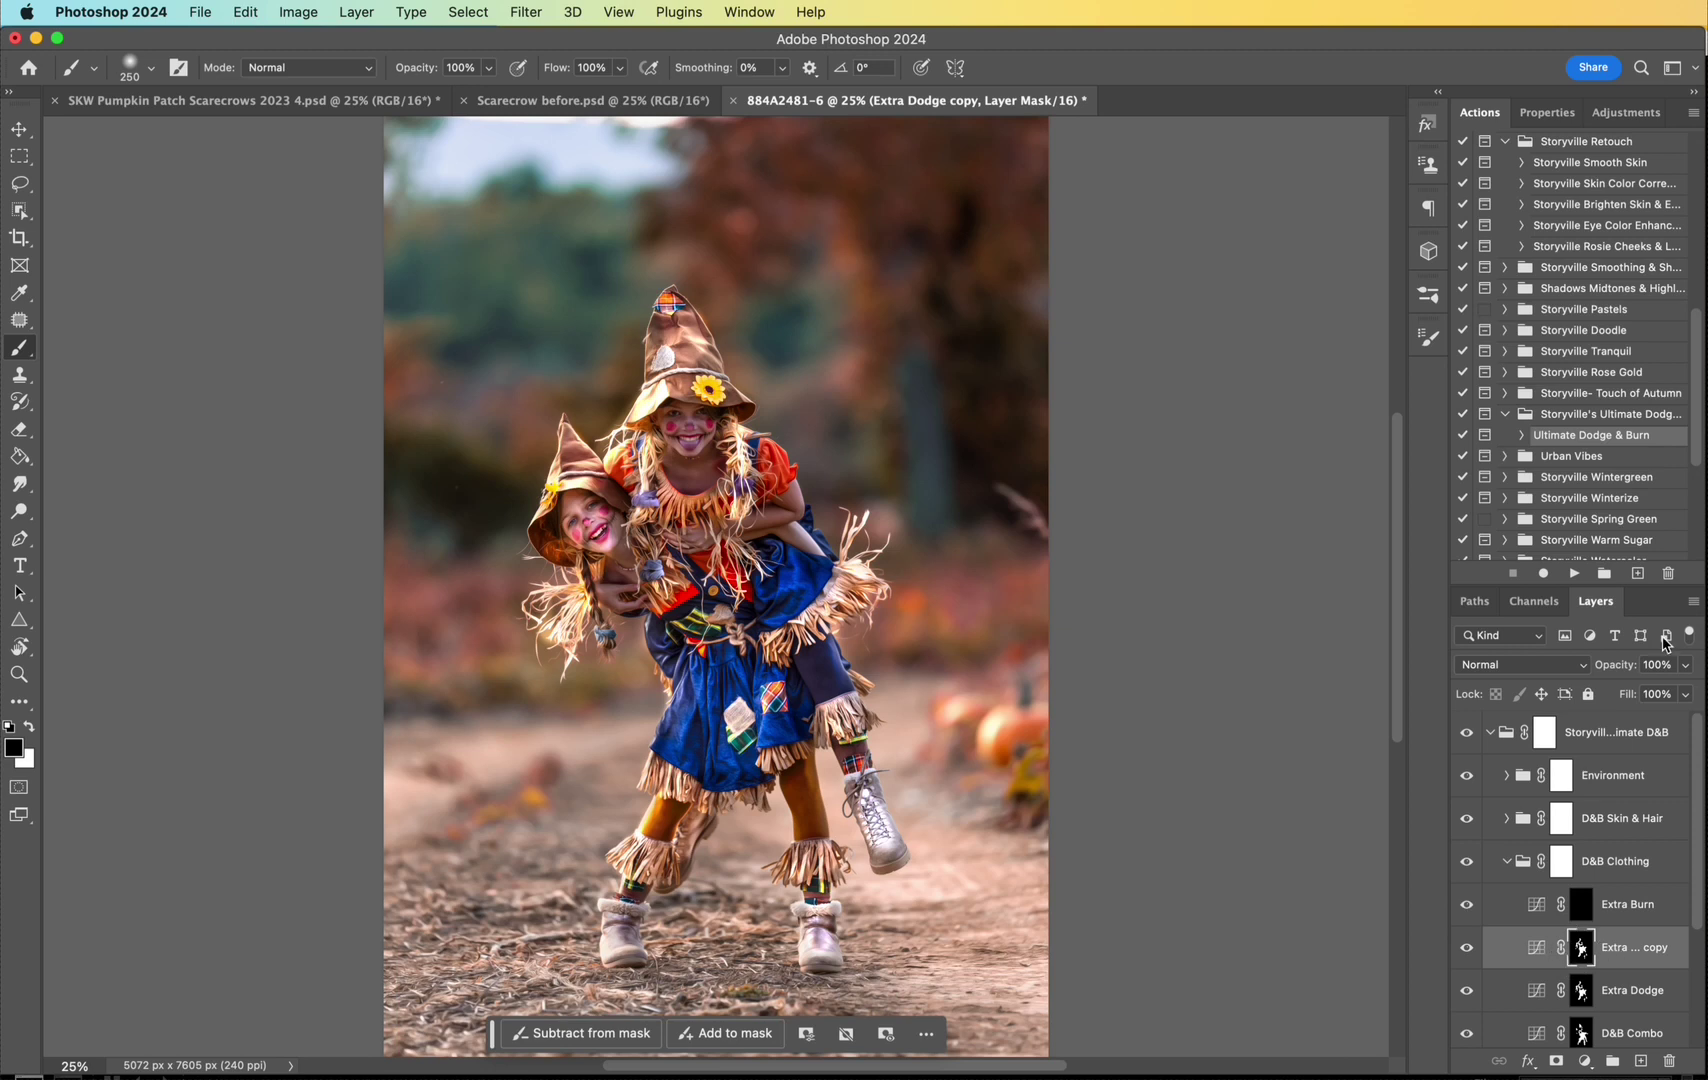
Step: Set the Extra Dodge copy to 68% opacity and brighten the knee fringe and sunflower hat brim
mouse_move(1612, 666)
mouse_down()
mouse_move(1454, 677)
mouse_move(1507, 665)
mouse_up()
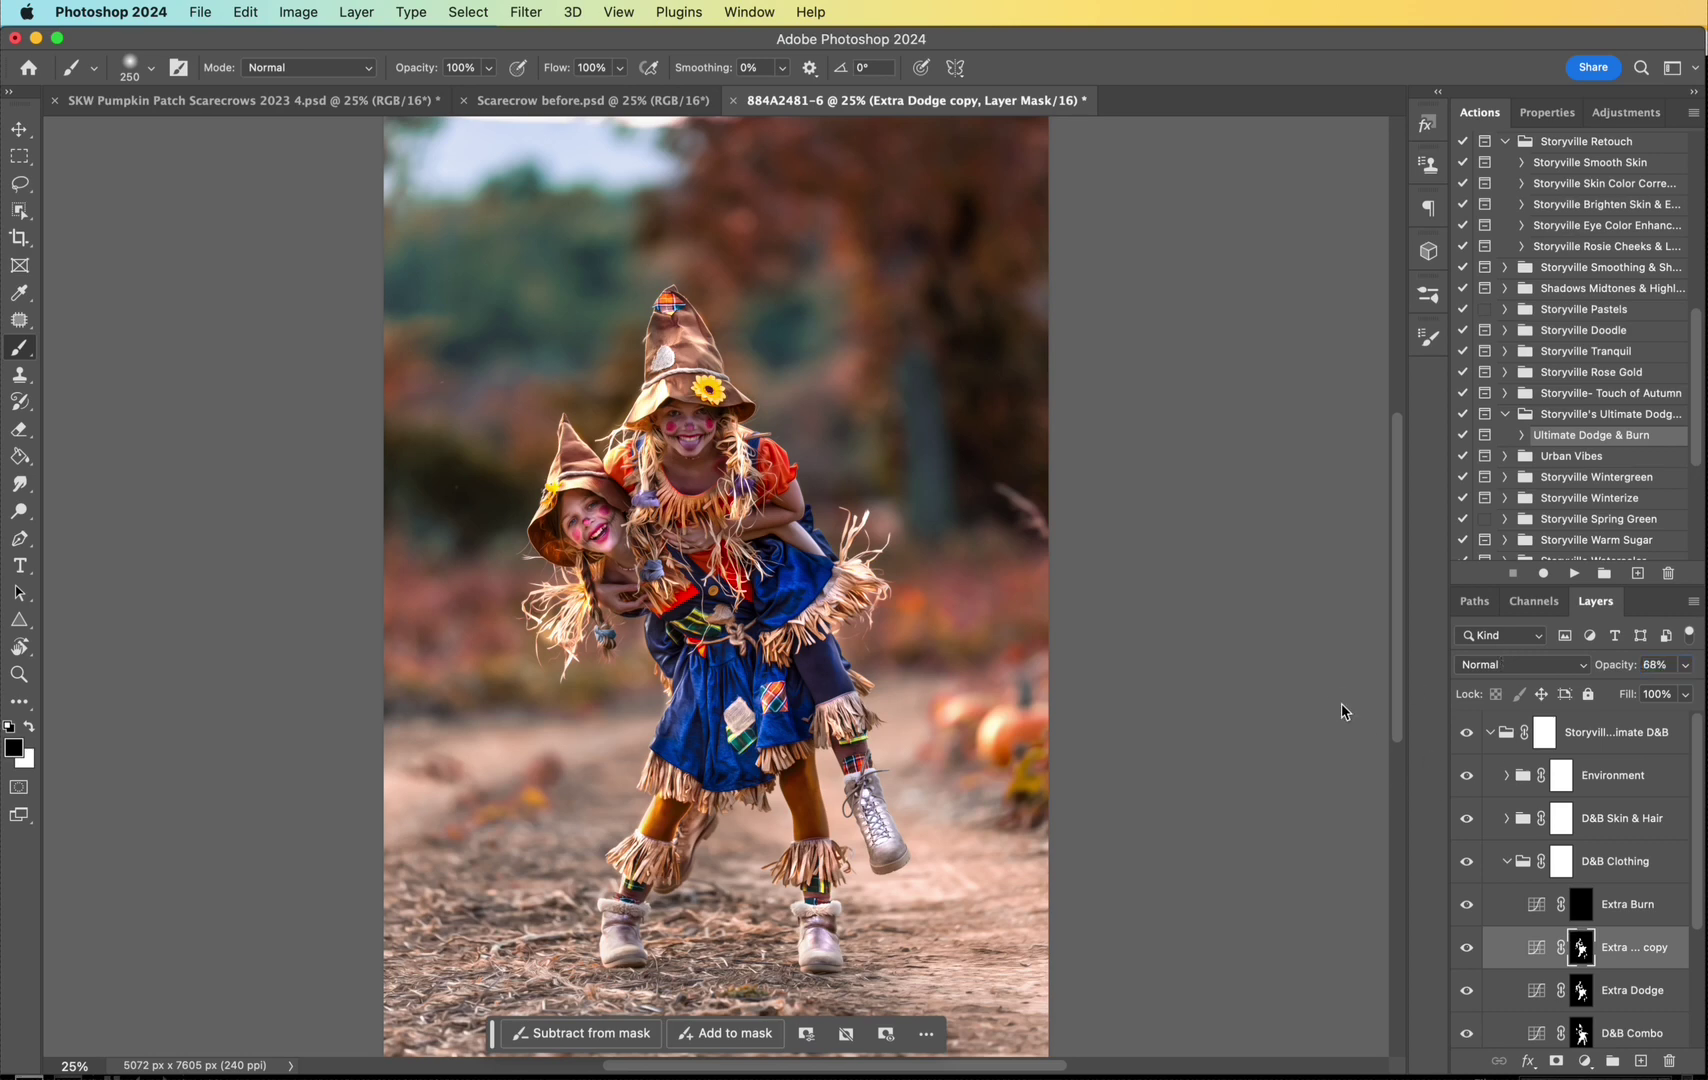
key(bracketleft)
key(super+equal)
key(bracketleft)
key(bracketleft)
key(bracketleft)
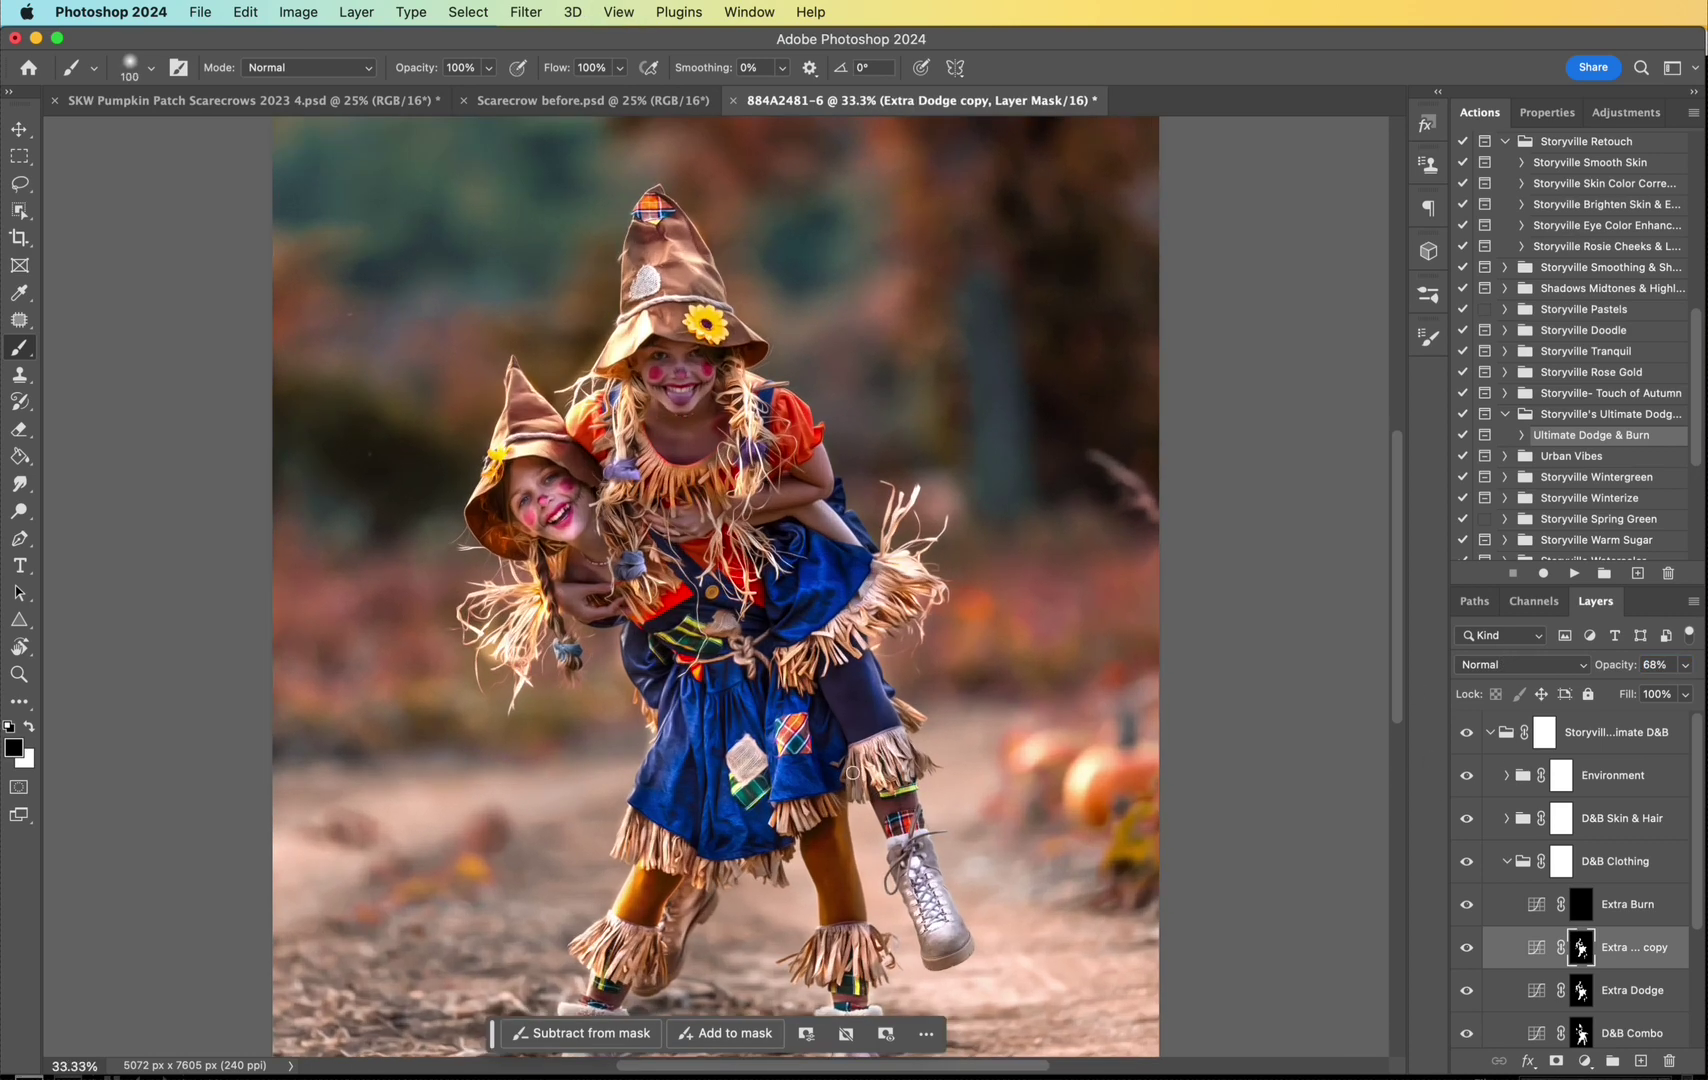
key(x)
drag(900, 748, 900, 760)
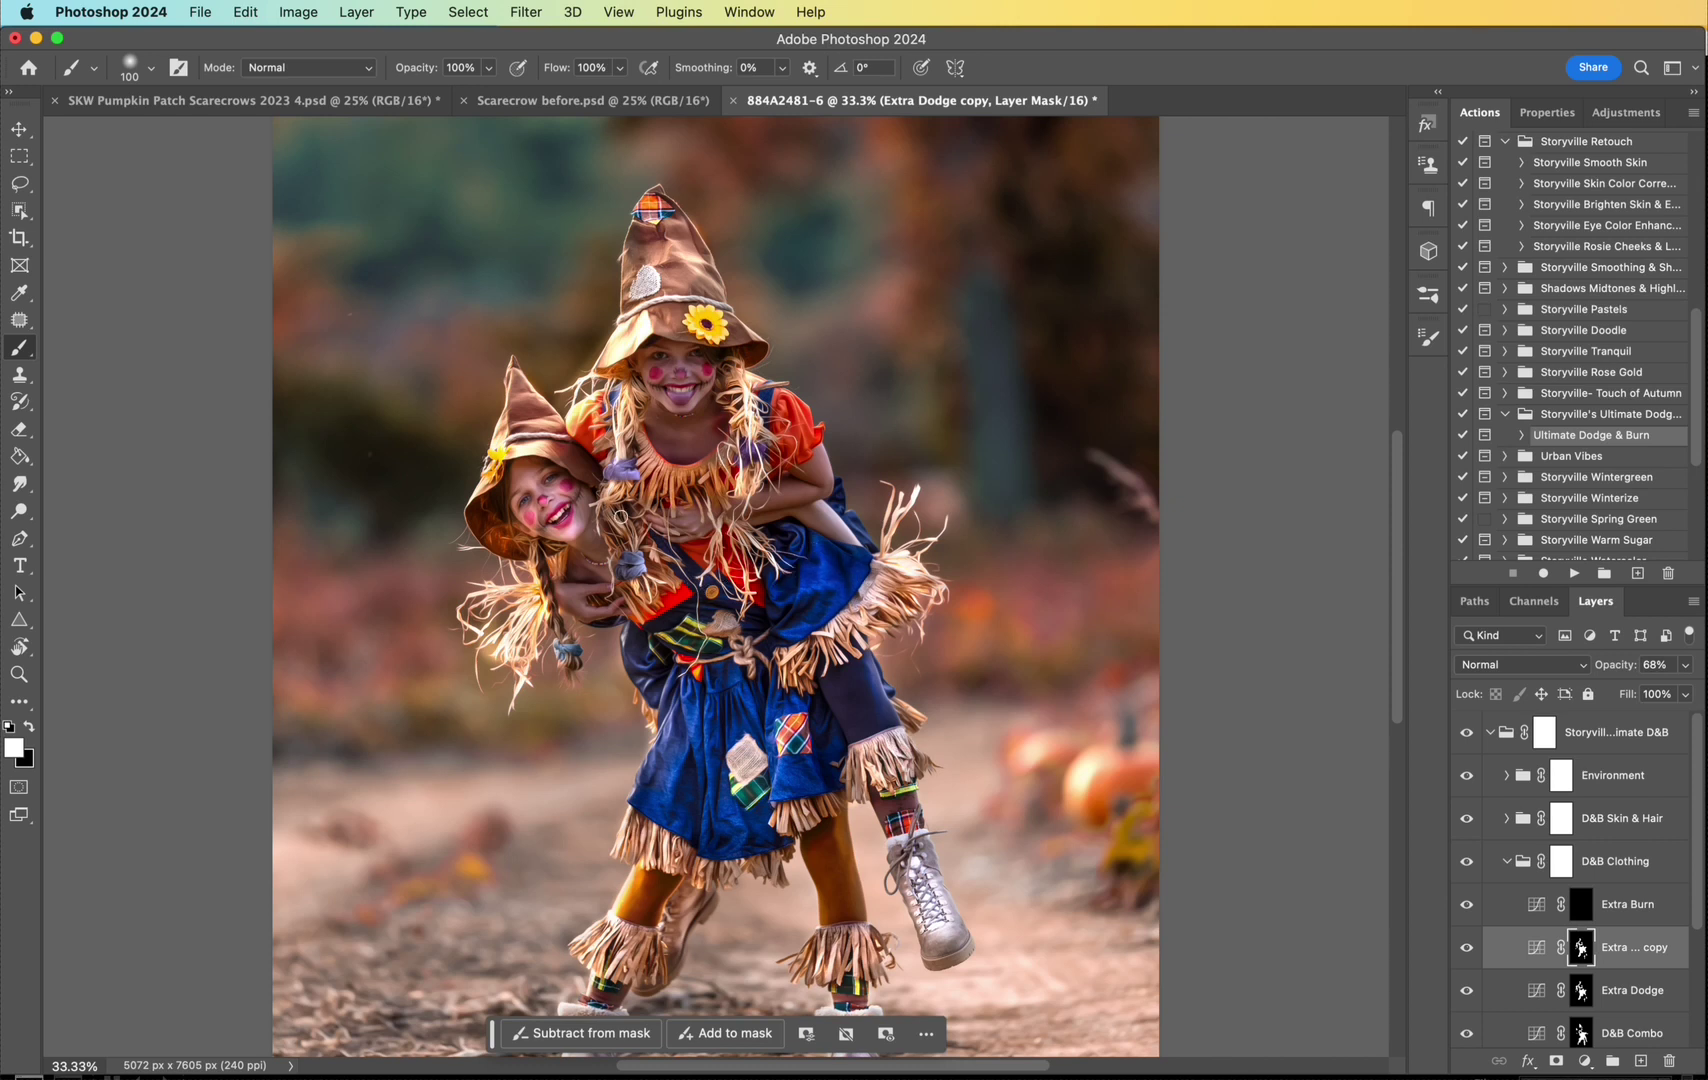
drag(691, 280, 722, 320)
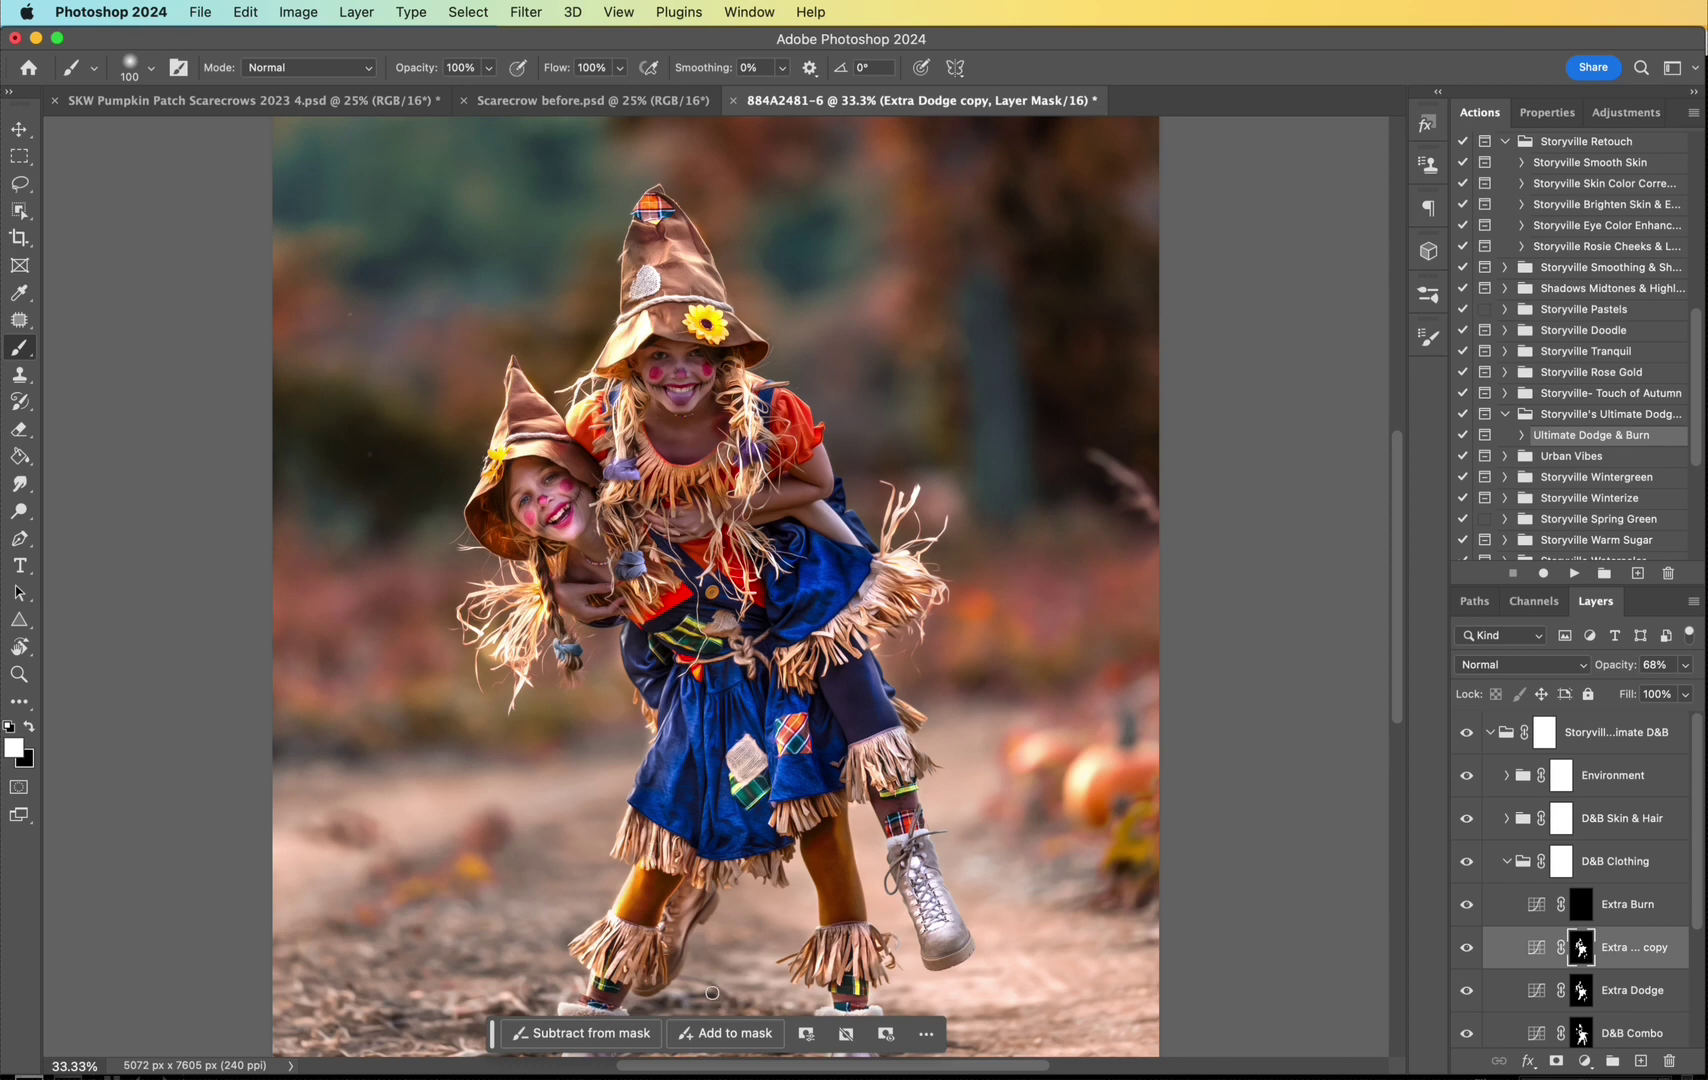
key(super+minus)
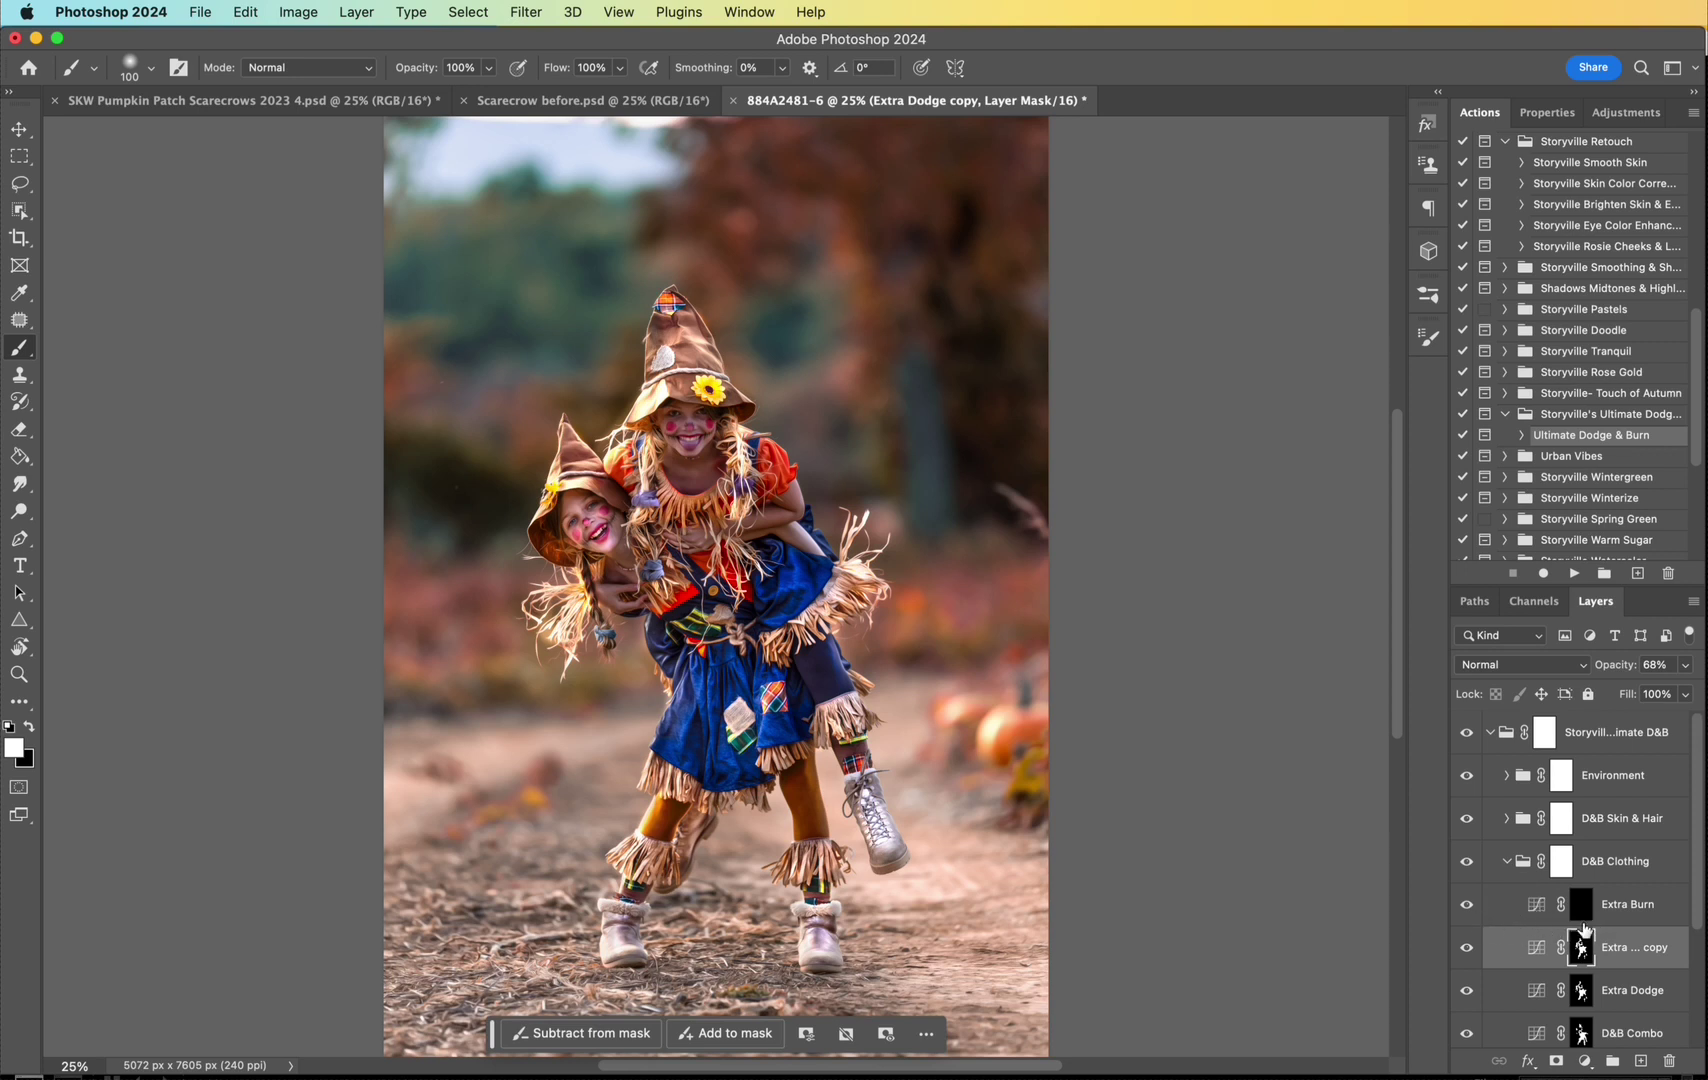
Step: Toggle the D&B Clothing group off and on and fade its opacity to compare
click(1506, 861)
click(1467, 861)
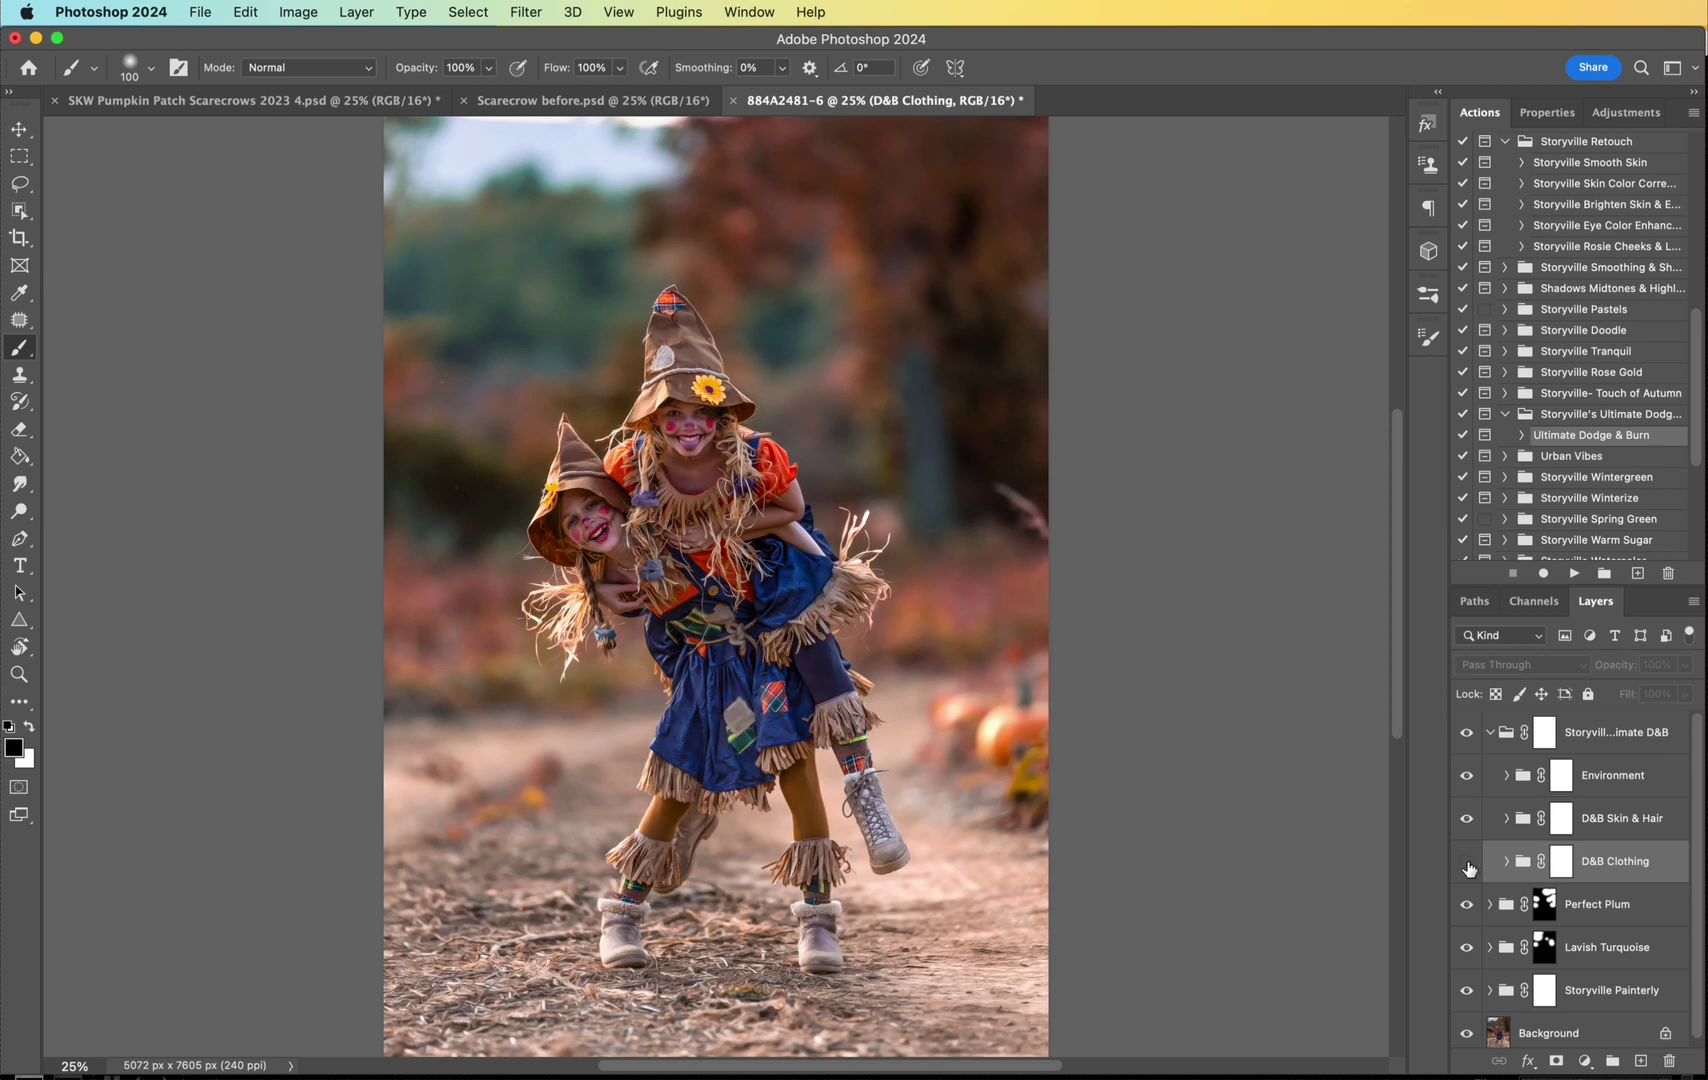
click(1467, 863)
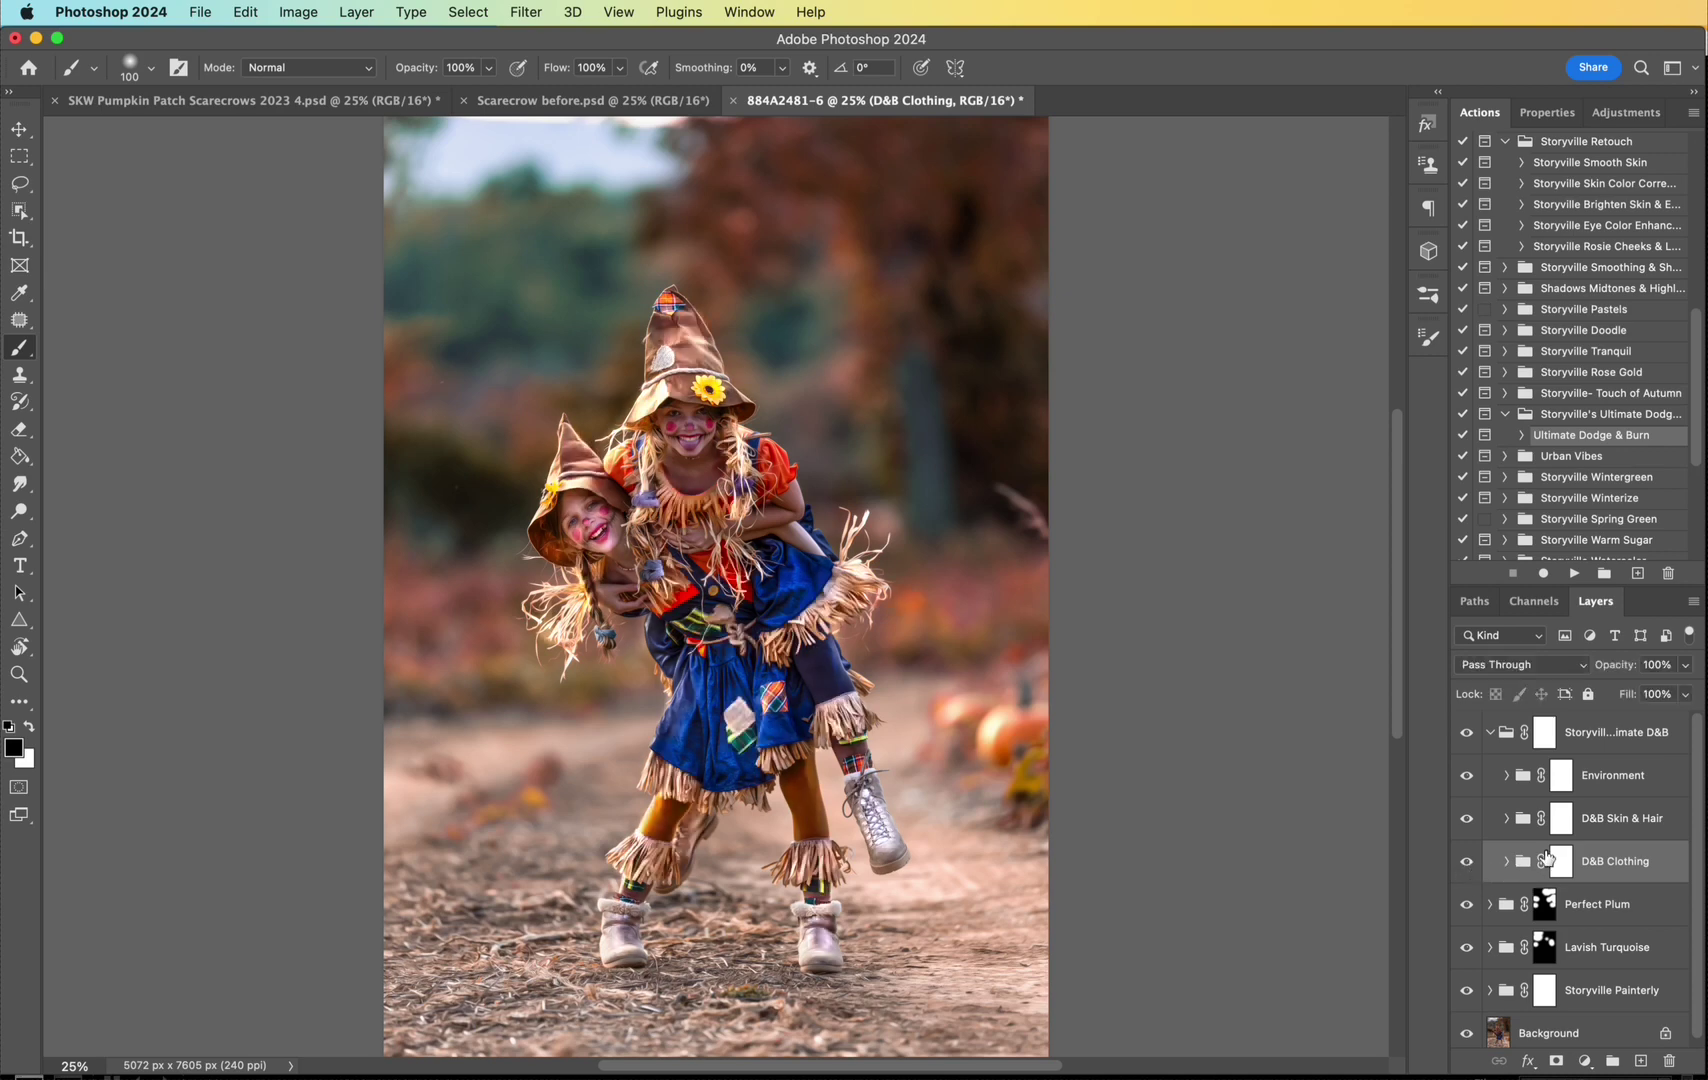
mouse_move(1614, 665)
mouse_down()
mouse_move(1452, 664)
mouse_move(1565, 662)
mouse_up()
Step: Paint white on the Dodge 1 mask over the left girl's face and arm and the top girl's arm
click(1506, 818)
click(1581, 990)
key(super+equal)
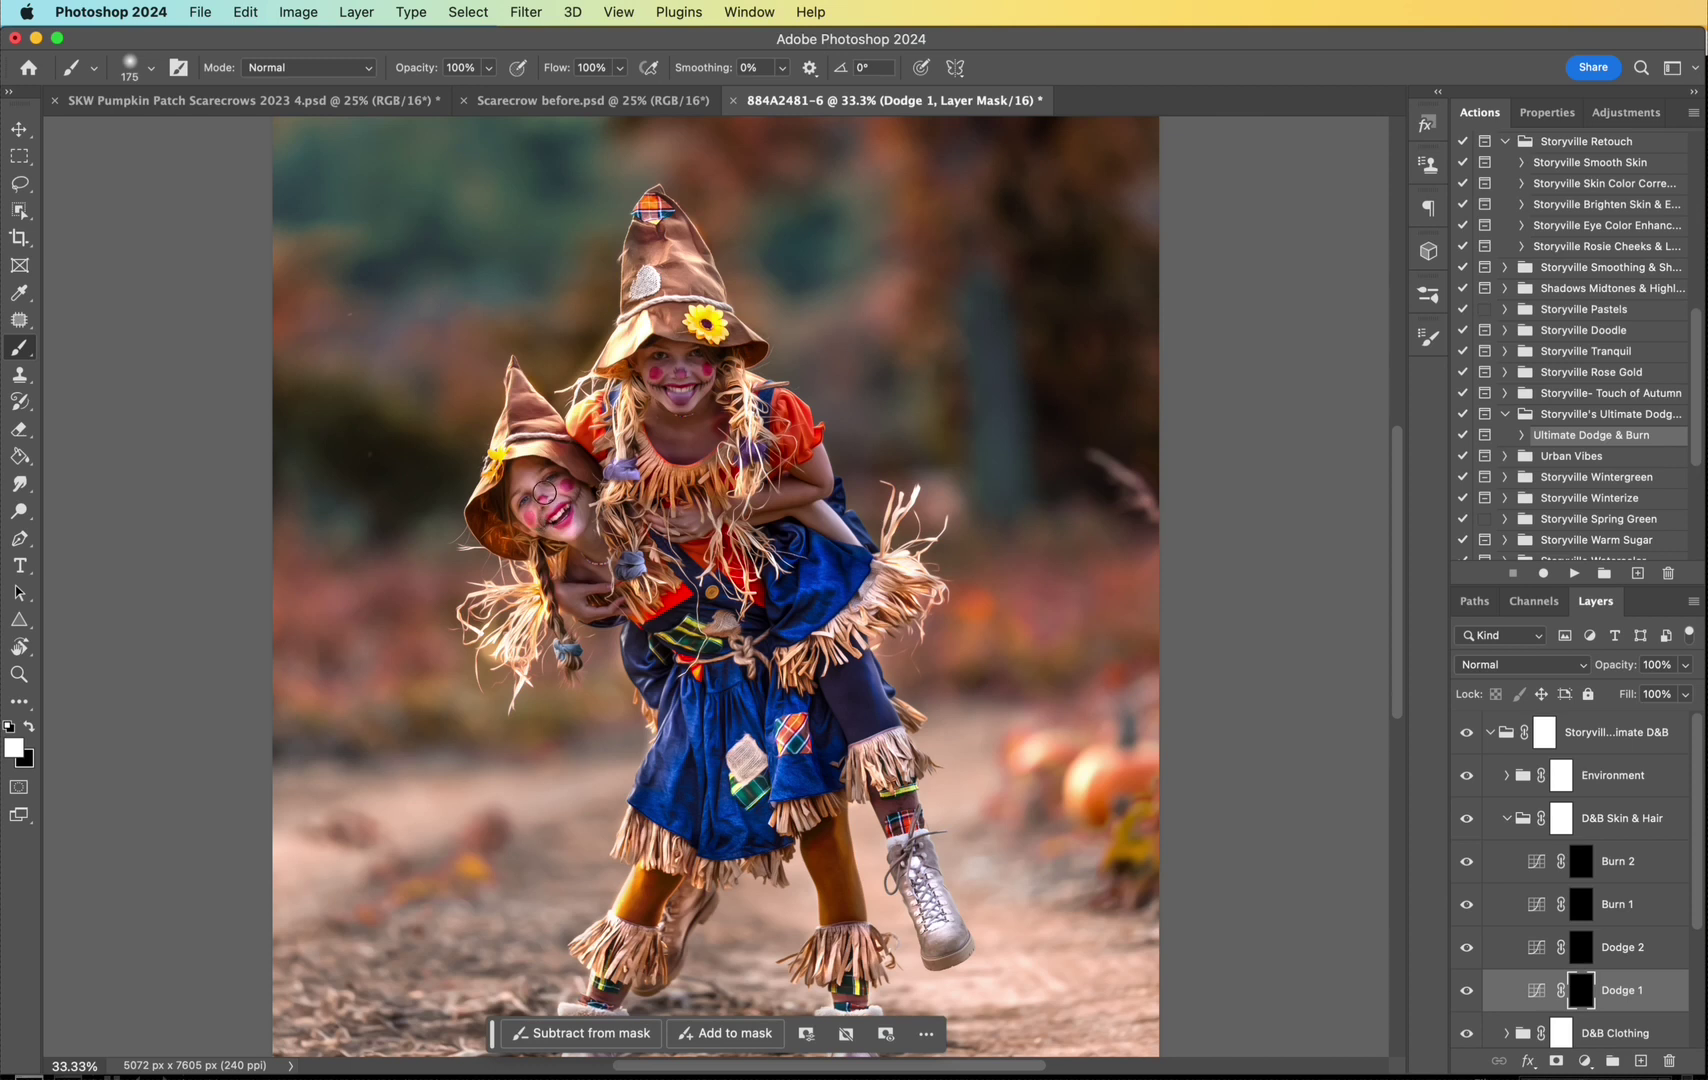
key(bracketright)
key(bracketright)
key(bracketright)
mouse_move(543, 492)
mouse_down()
mouse_move(530, 482)
mouse_move(598, 560)
mouse_move(587, 592)
mouse_up()
key(bracketleft)
key(bracketleft)
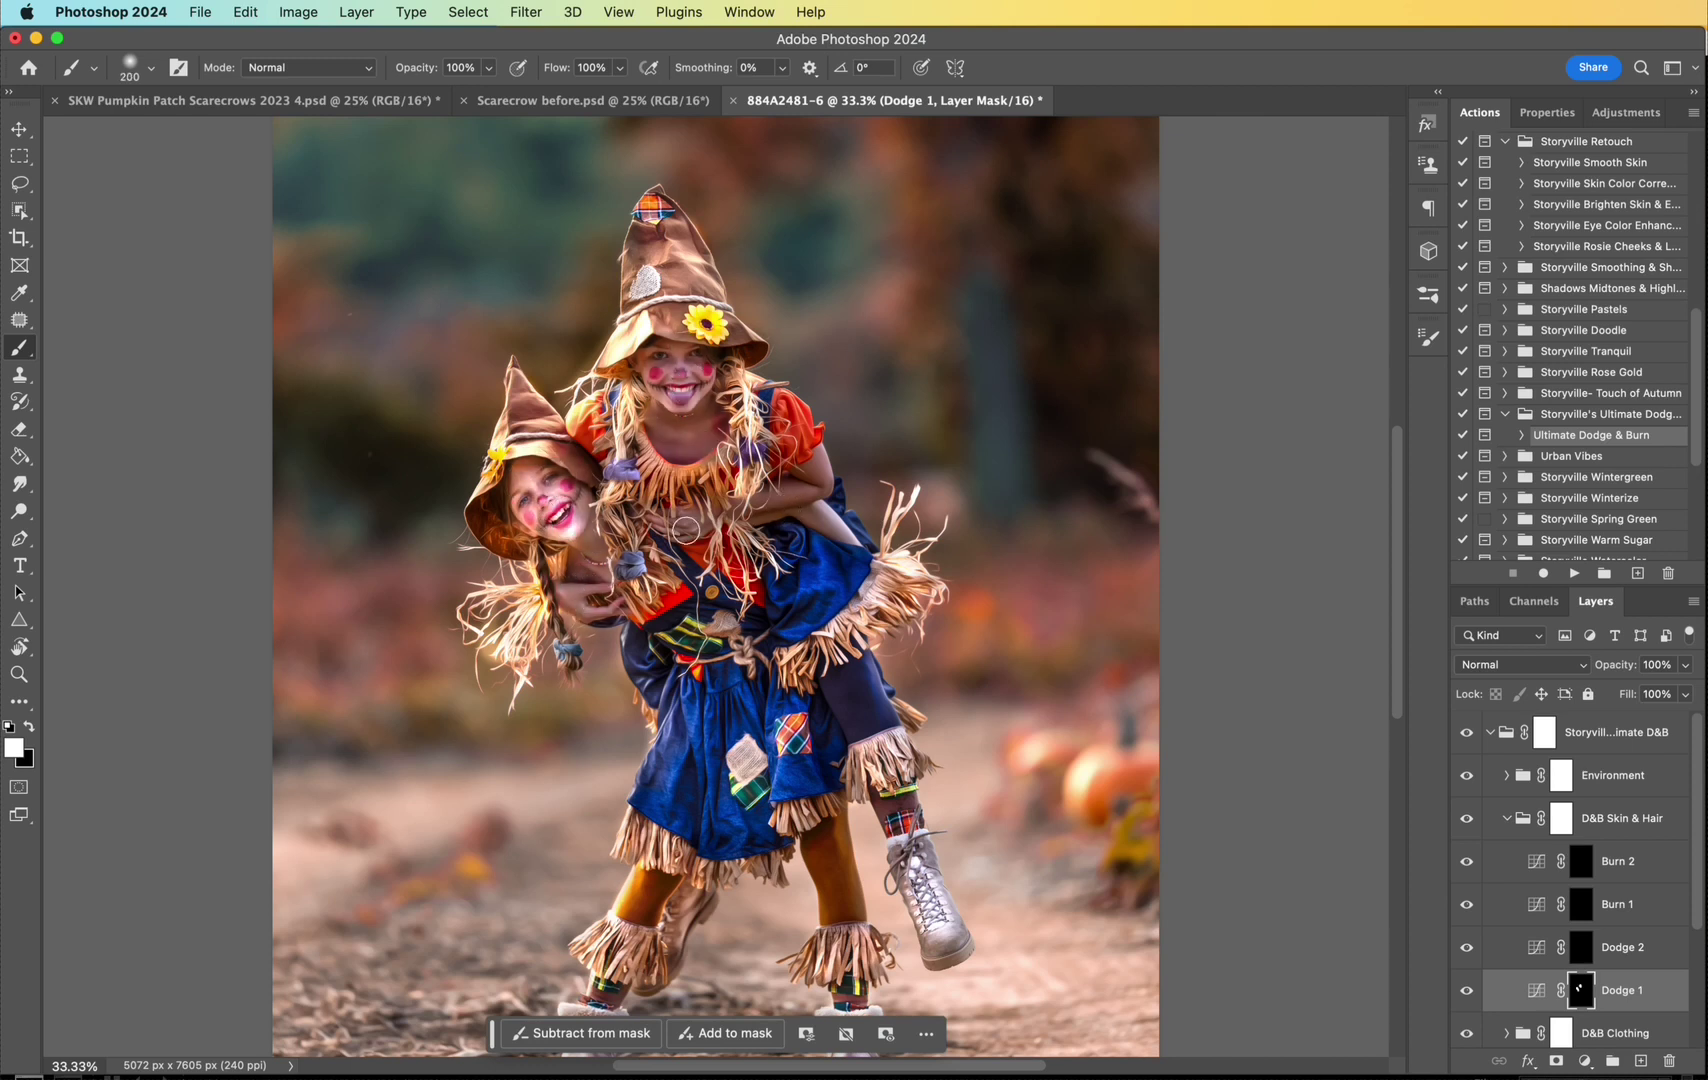
mouse_move(674, 530)
mouse_down()
mouse_move(810, 470)
mouse_move(815, 510)
mouse_move(845, 535)
mouse_up()
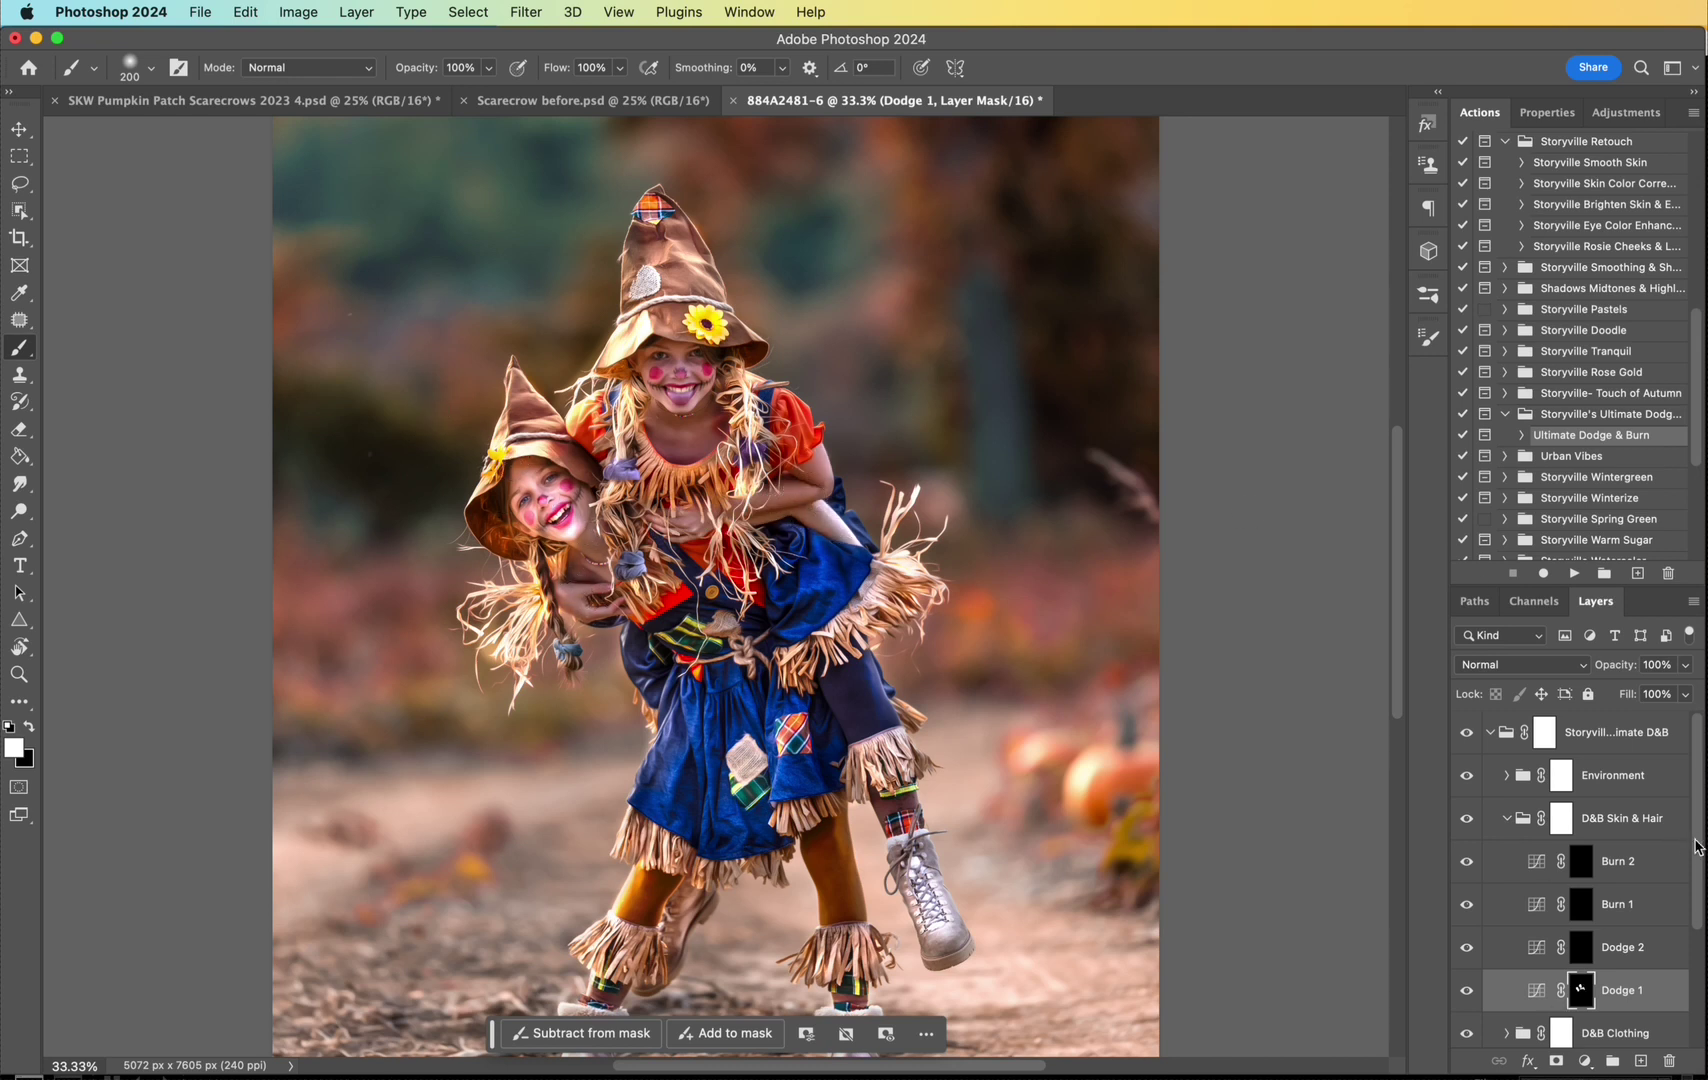
Step: Paint black on the Extra Dodge mask to soften the glow on the small girl's face
scroll(1697, 860, down, 1)
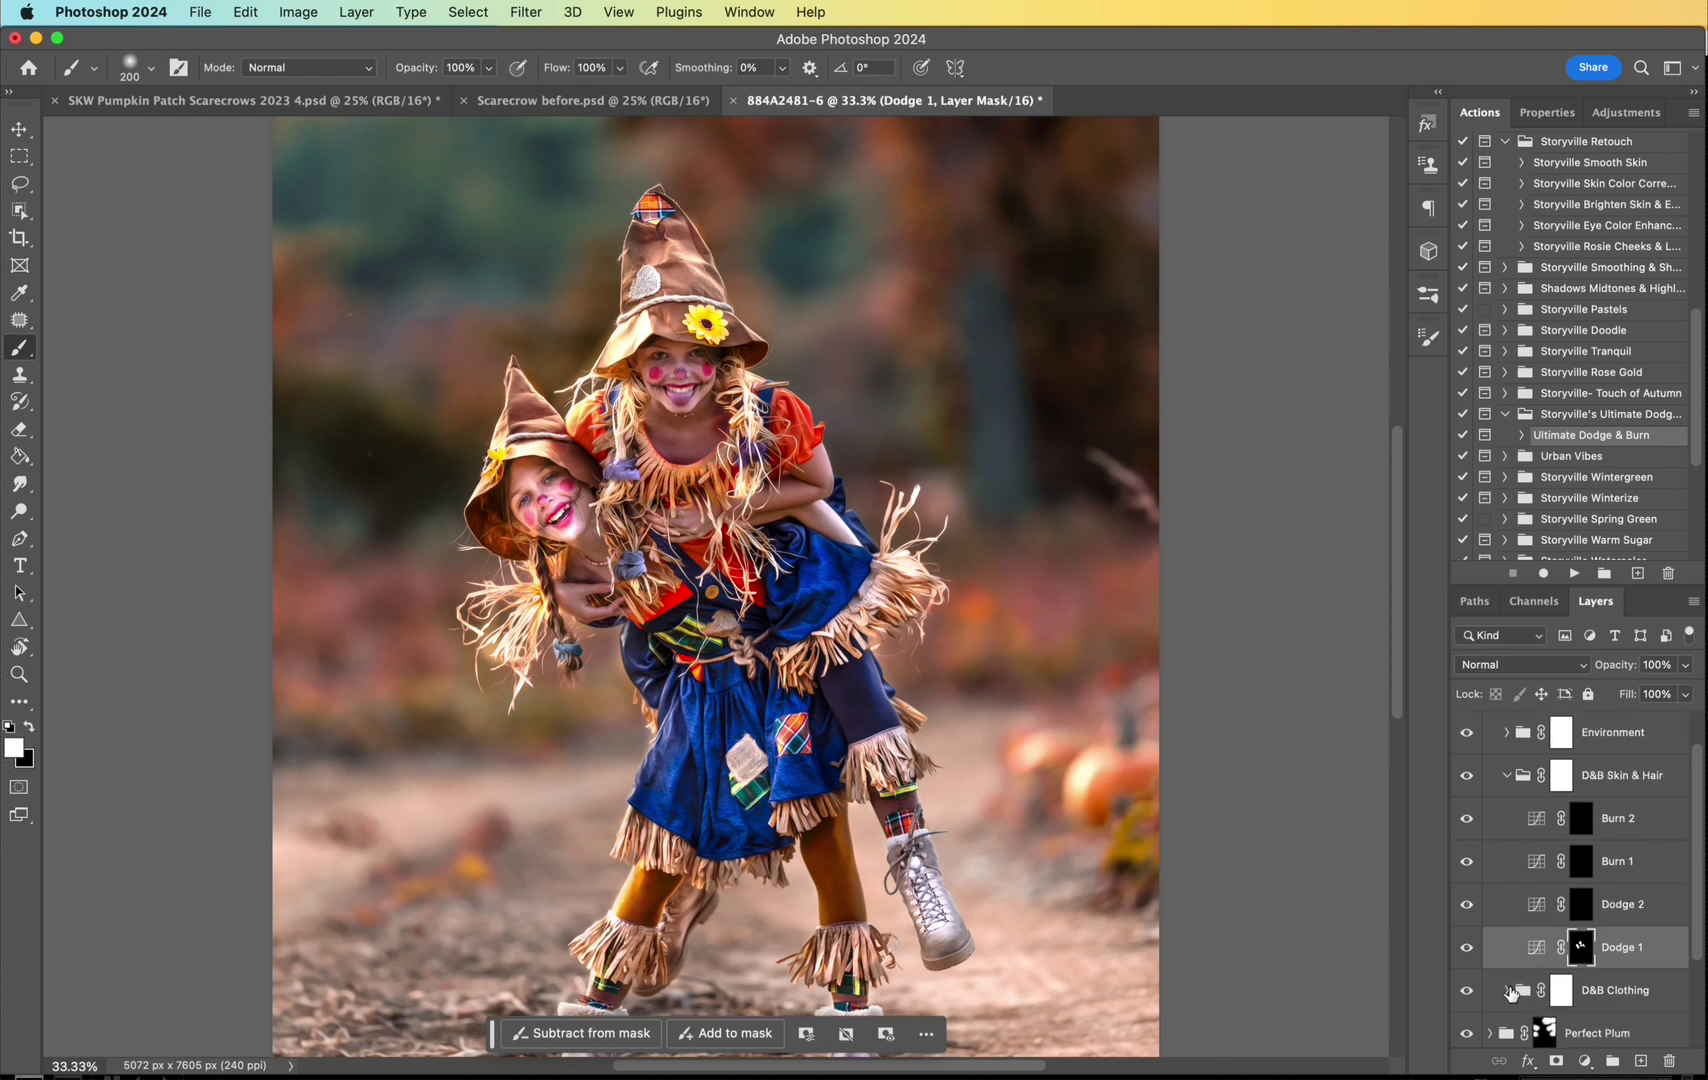
click(1507, 990)
scroll(1698, 886, down, 4)
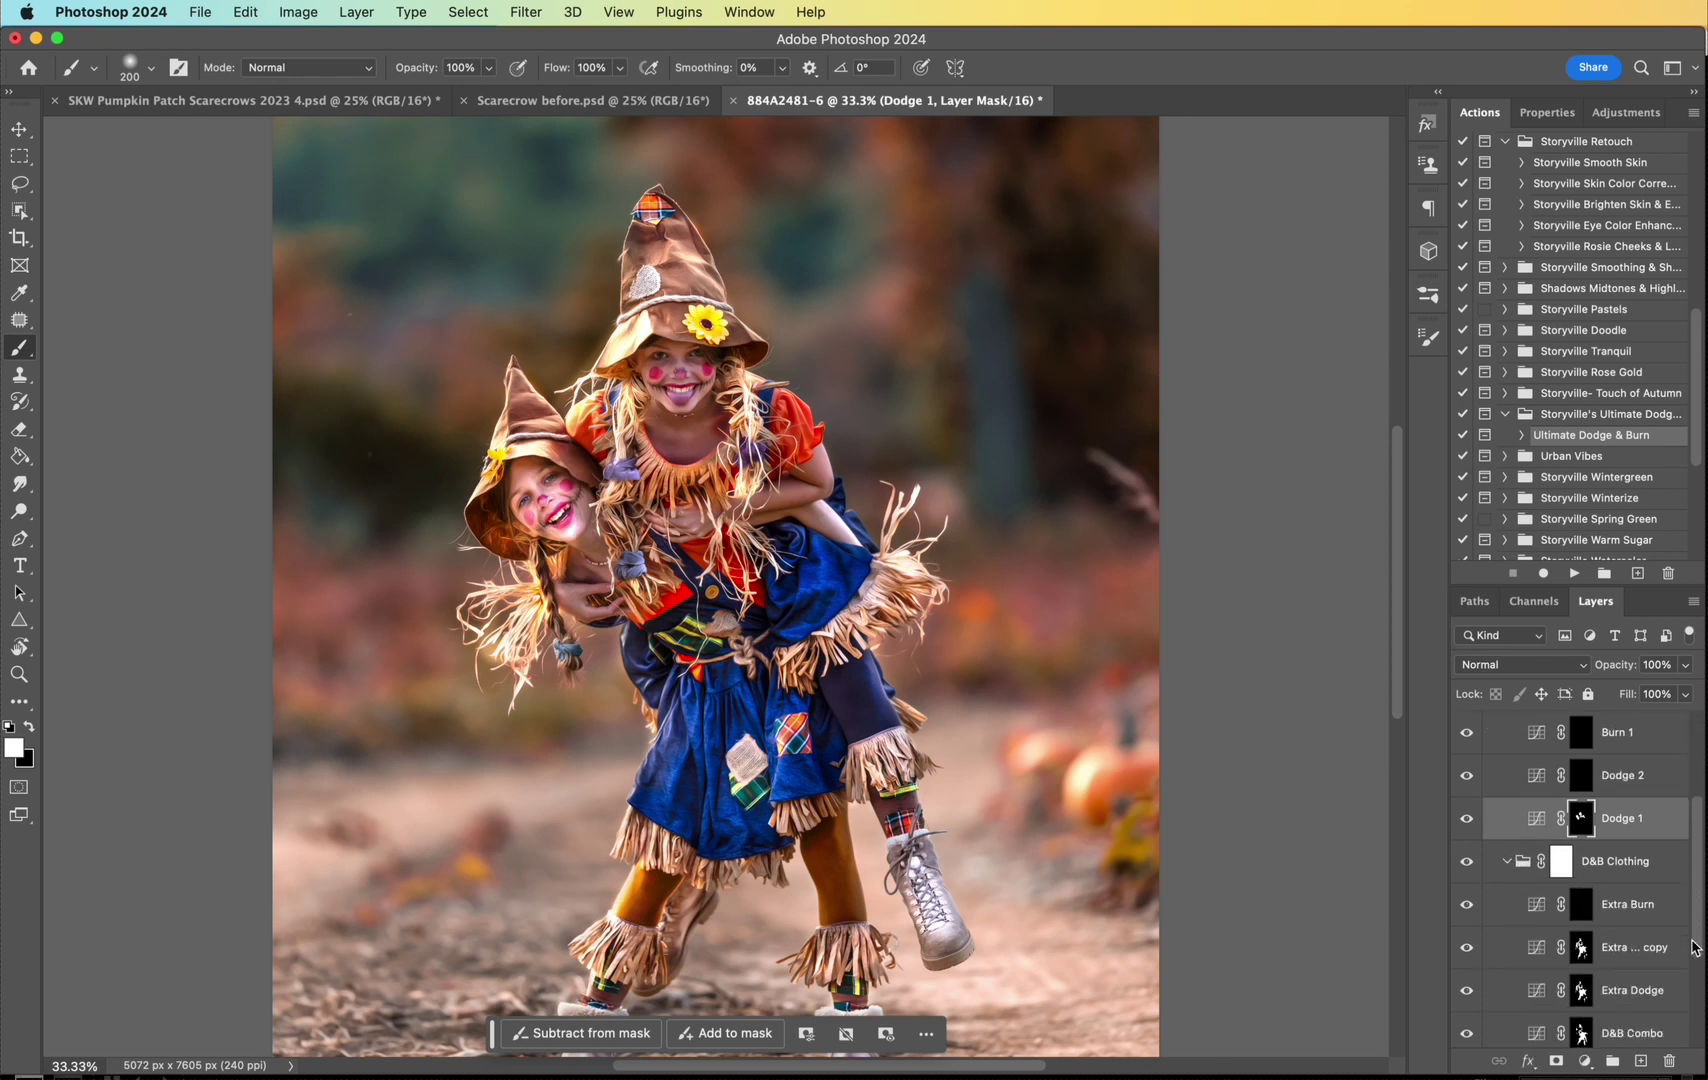
click(1583, 947)
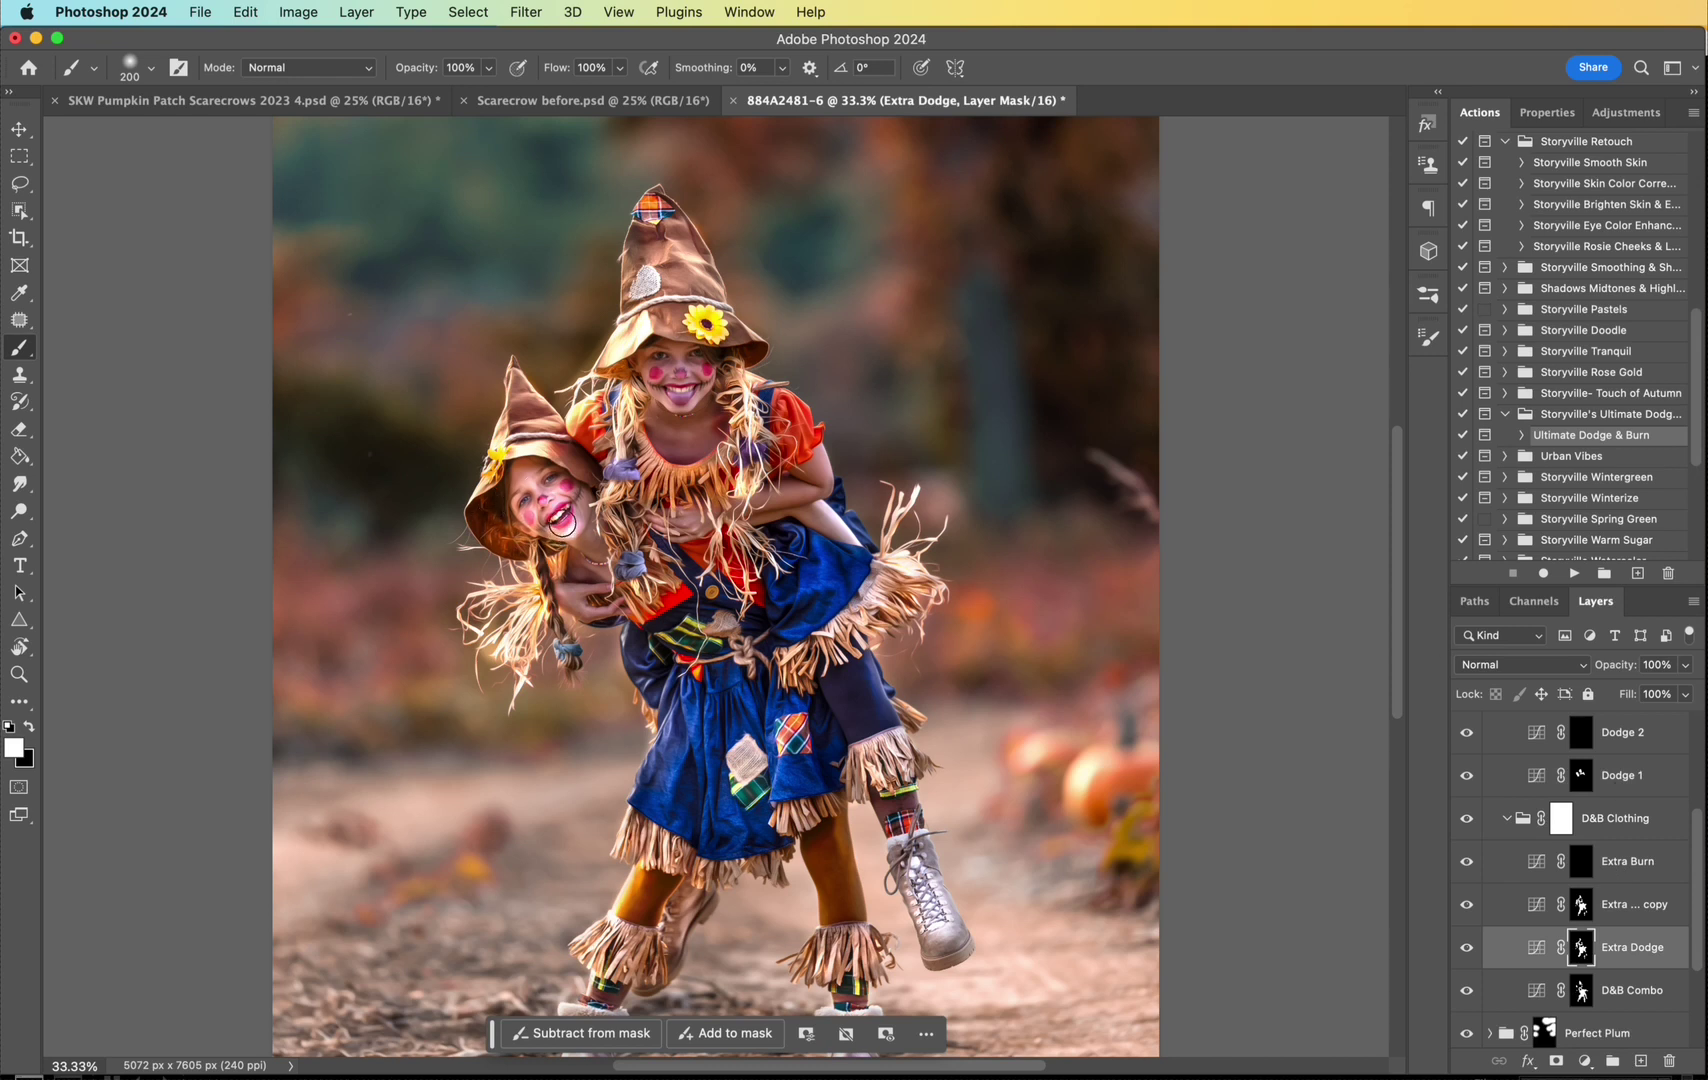
key(x)
mouse_move(545, 511)
mouse_down()
mouse_move(532, 480)
mouse_move(580, 530)
mouse_up()
click(1581, 904)
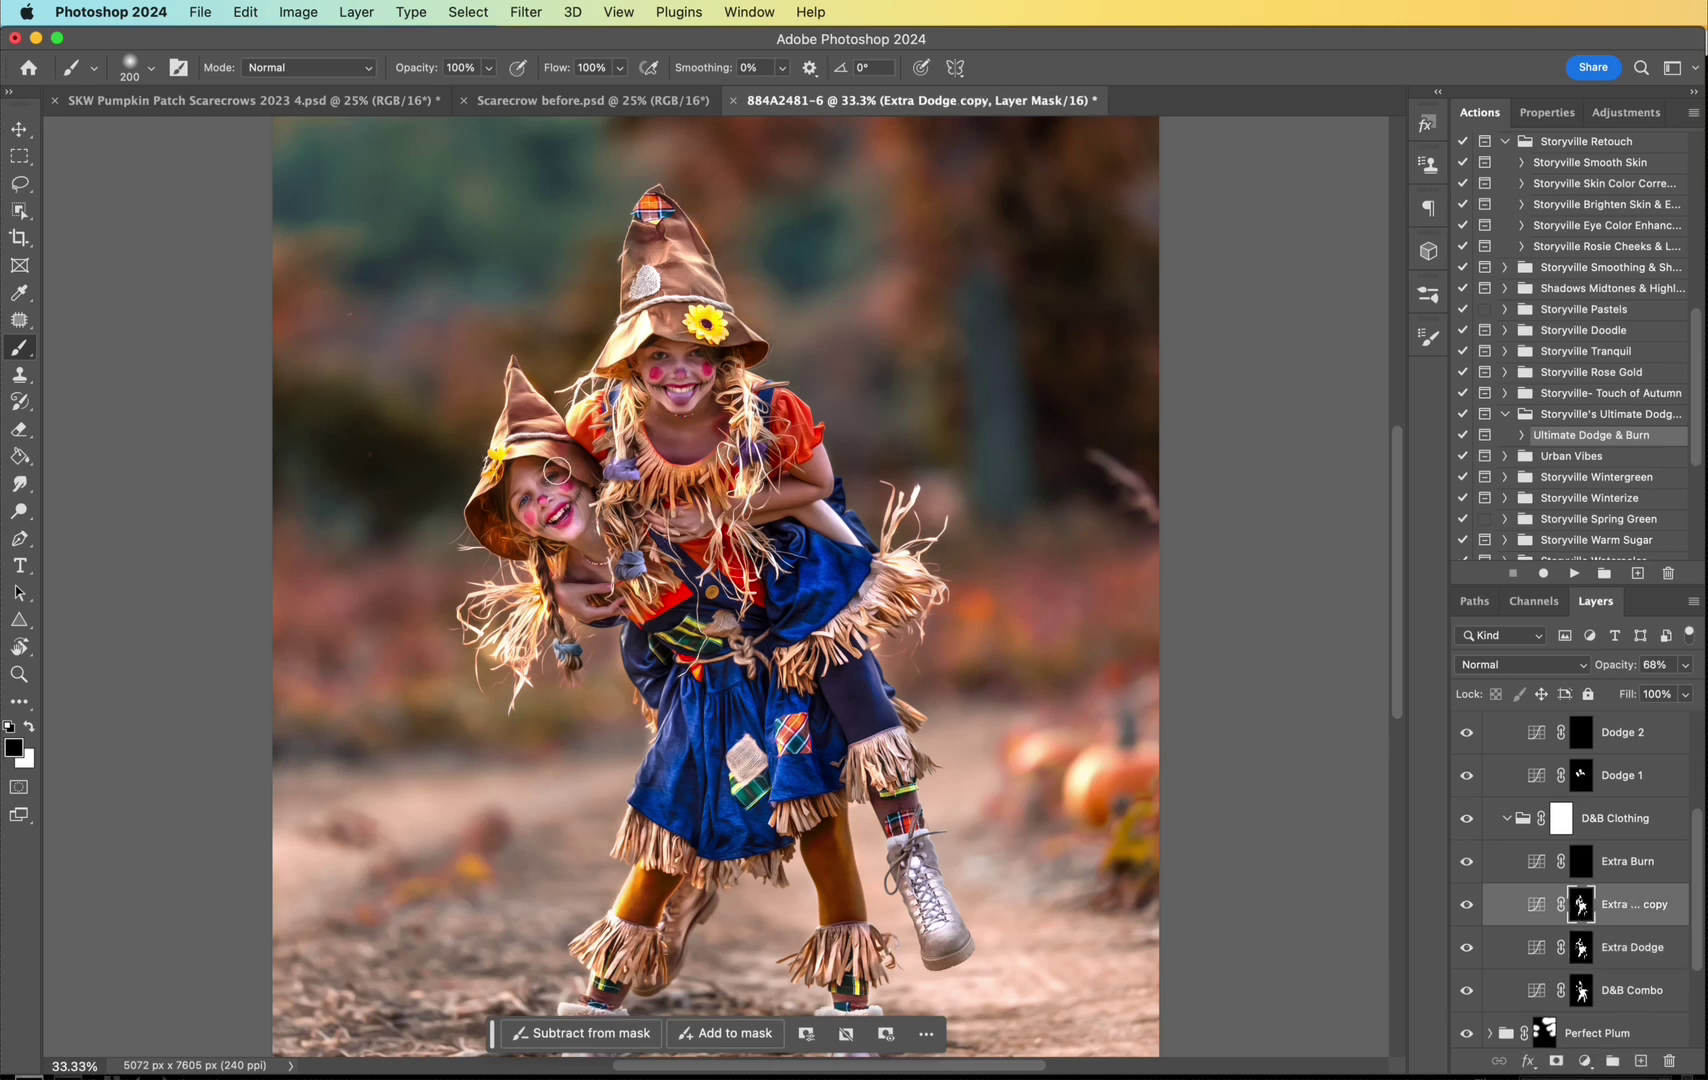
click(1507, 818)
click(1581, 811)
key(x)
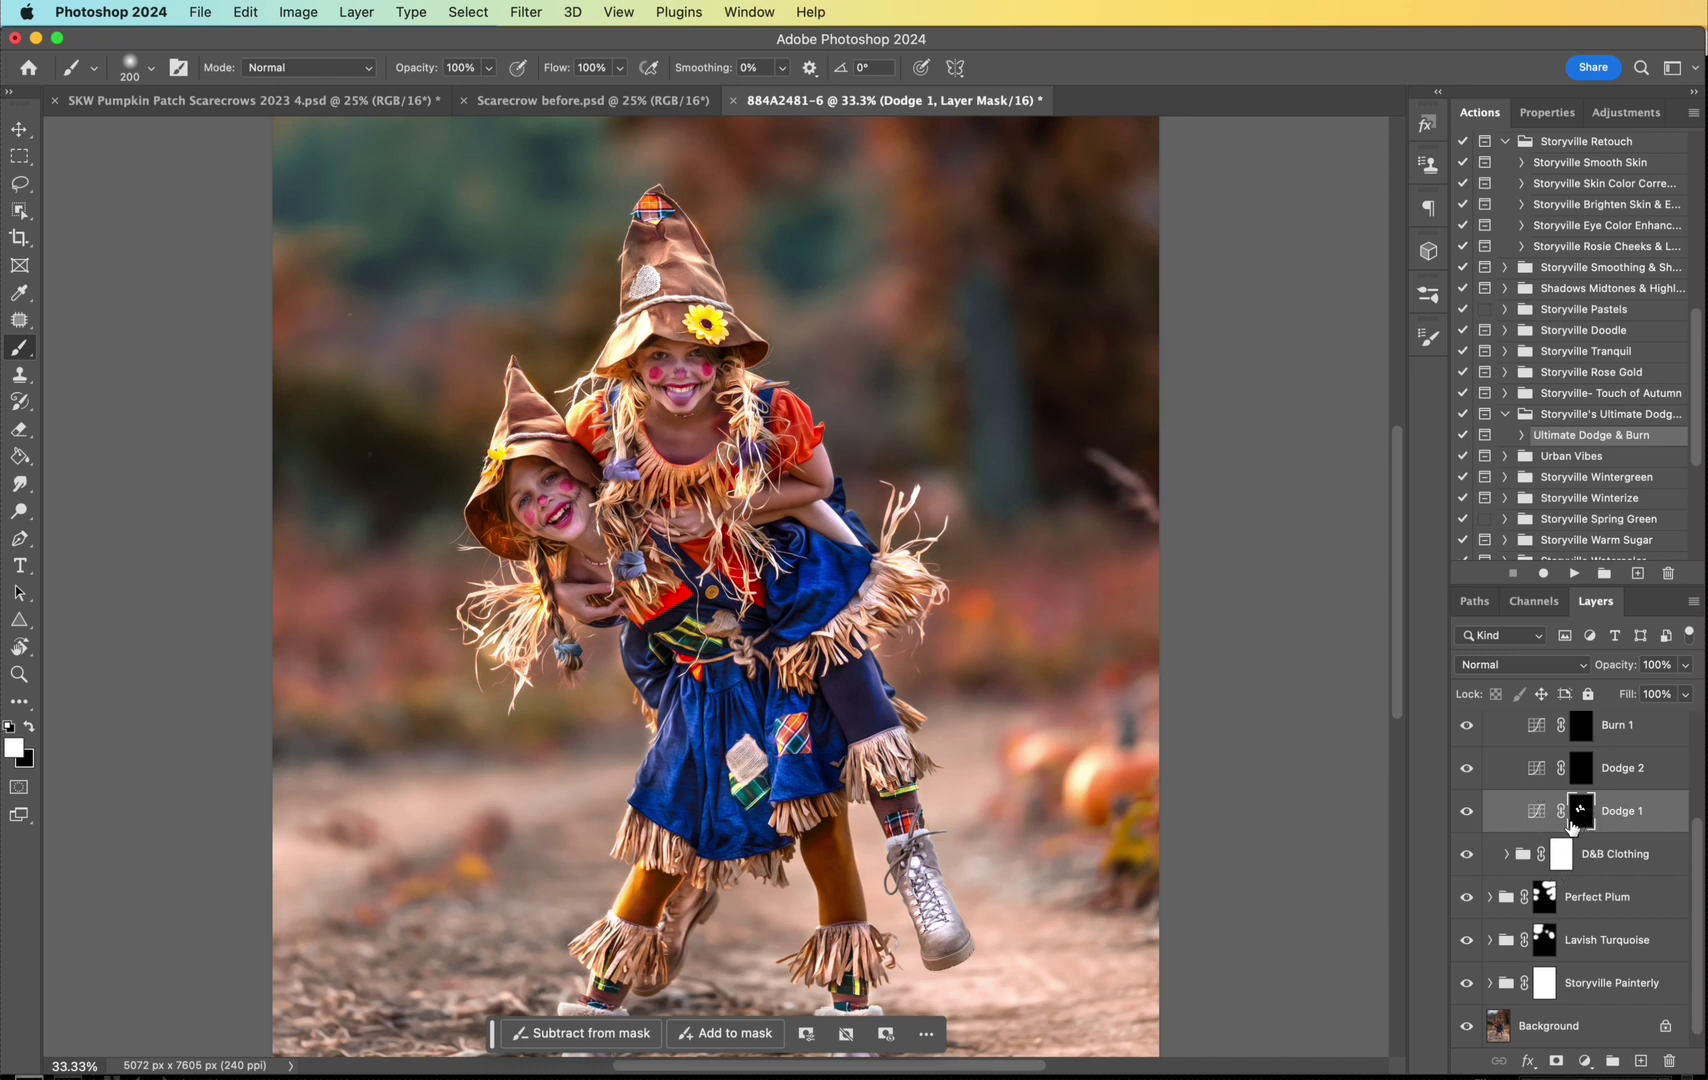
Step: Duplicate Dodge 1 to double the face-and-arm brightening
key(super+j)
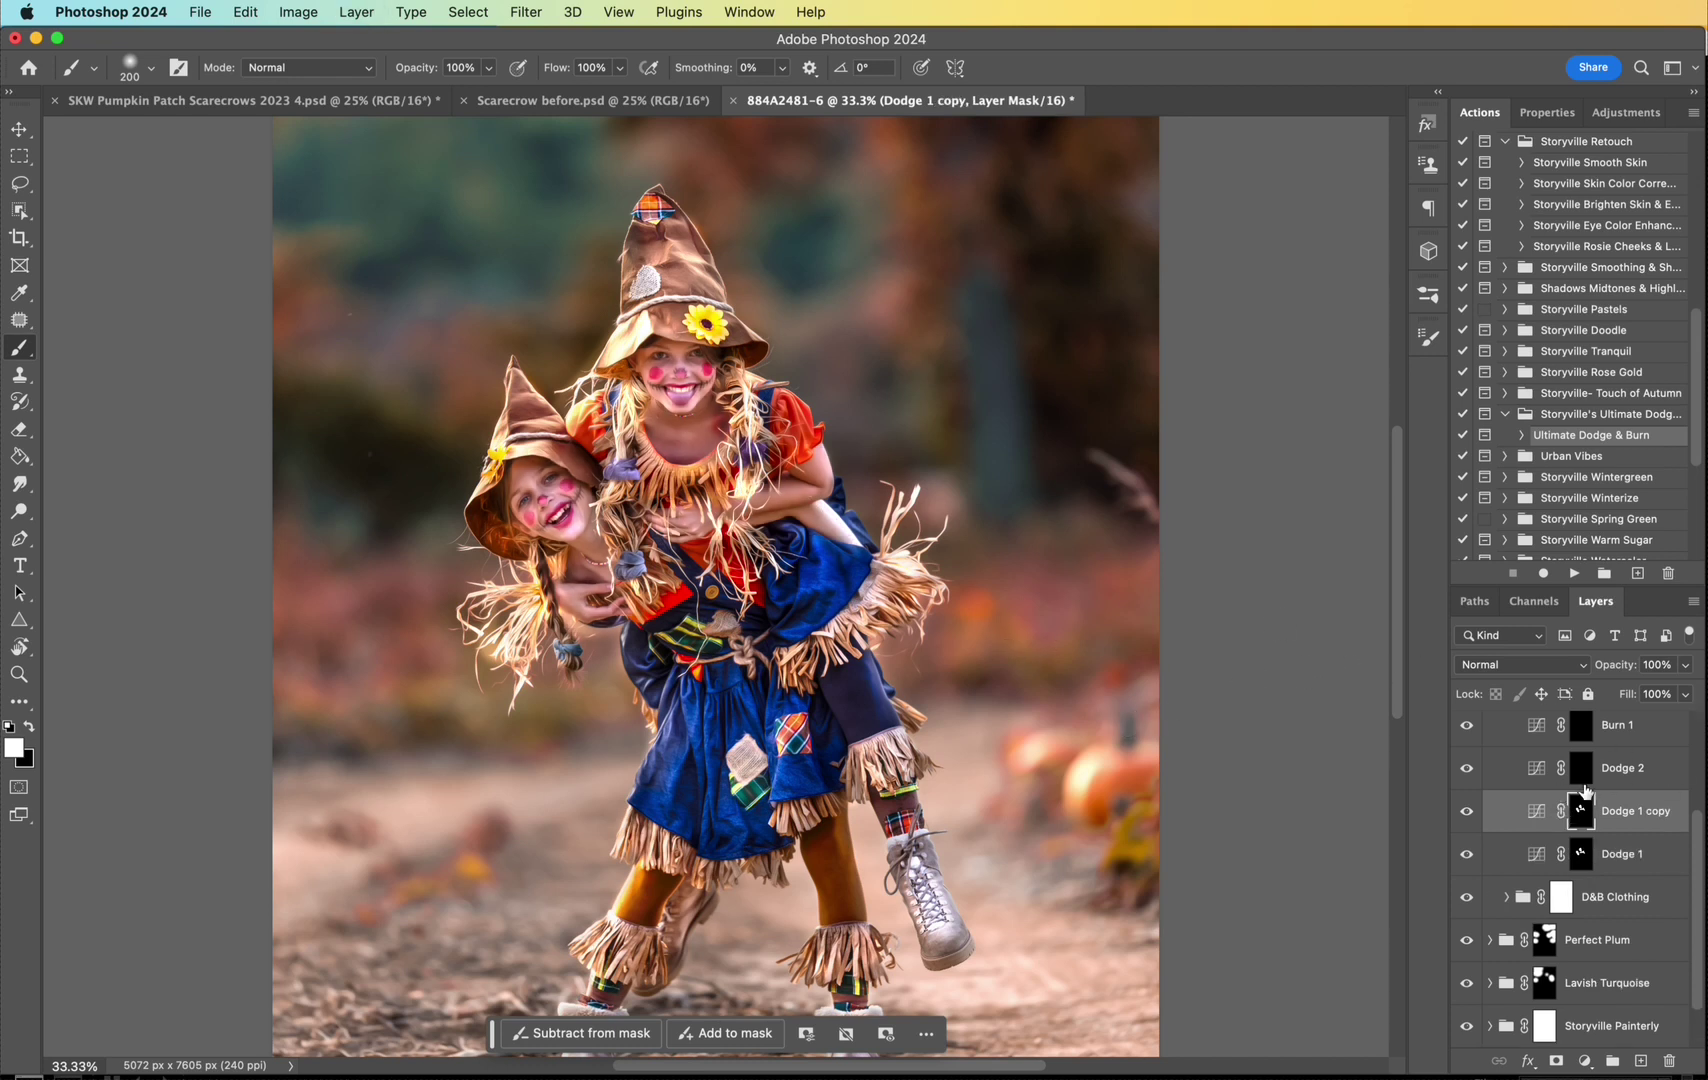
scroll(1697, 836, up, 1)
scroll(1697, 836, up, 2)
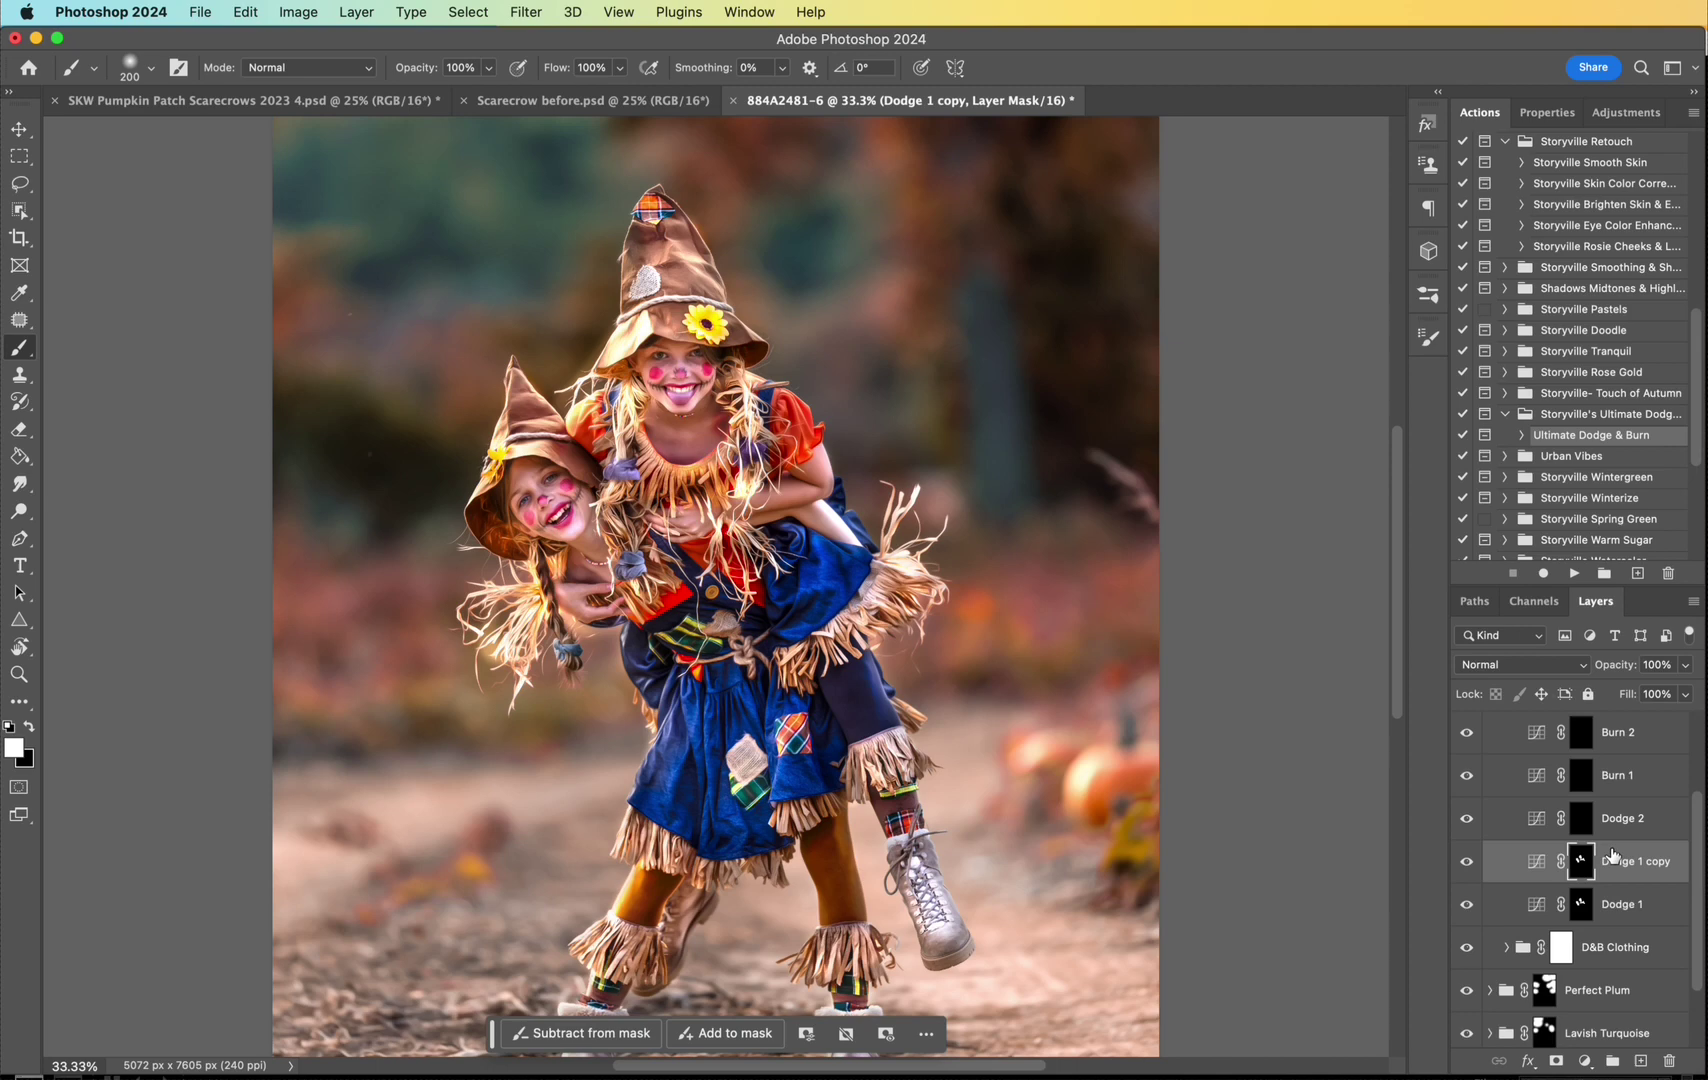
Step: On the Burn 1 mask, darken the stitch marks beside the smile with a small brush
click(1581, 778)
key(super+equal)
key(super+equal)
key(super+equal)
scroll(1397, 588, up, 10)
key(super+equal)
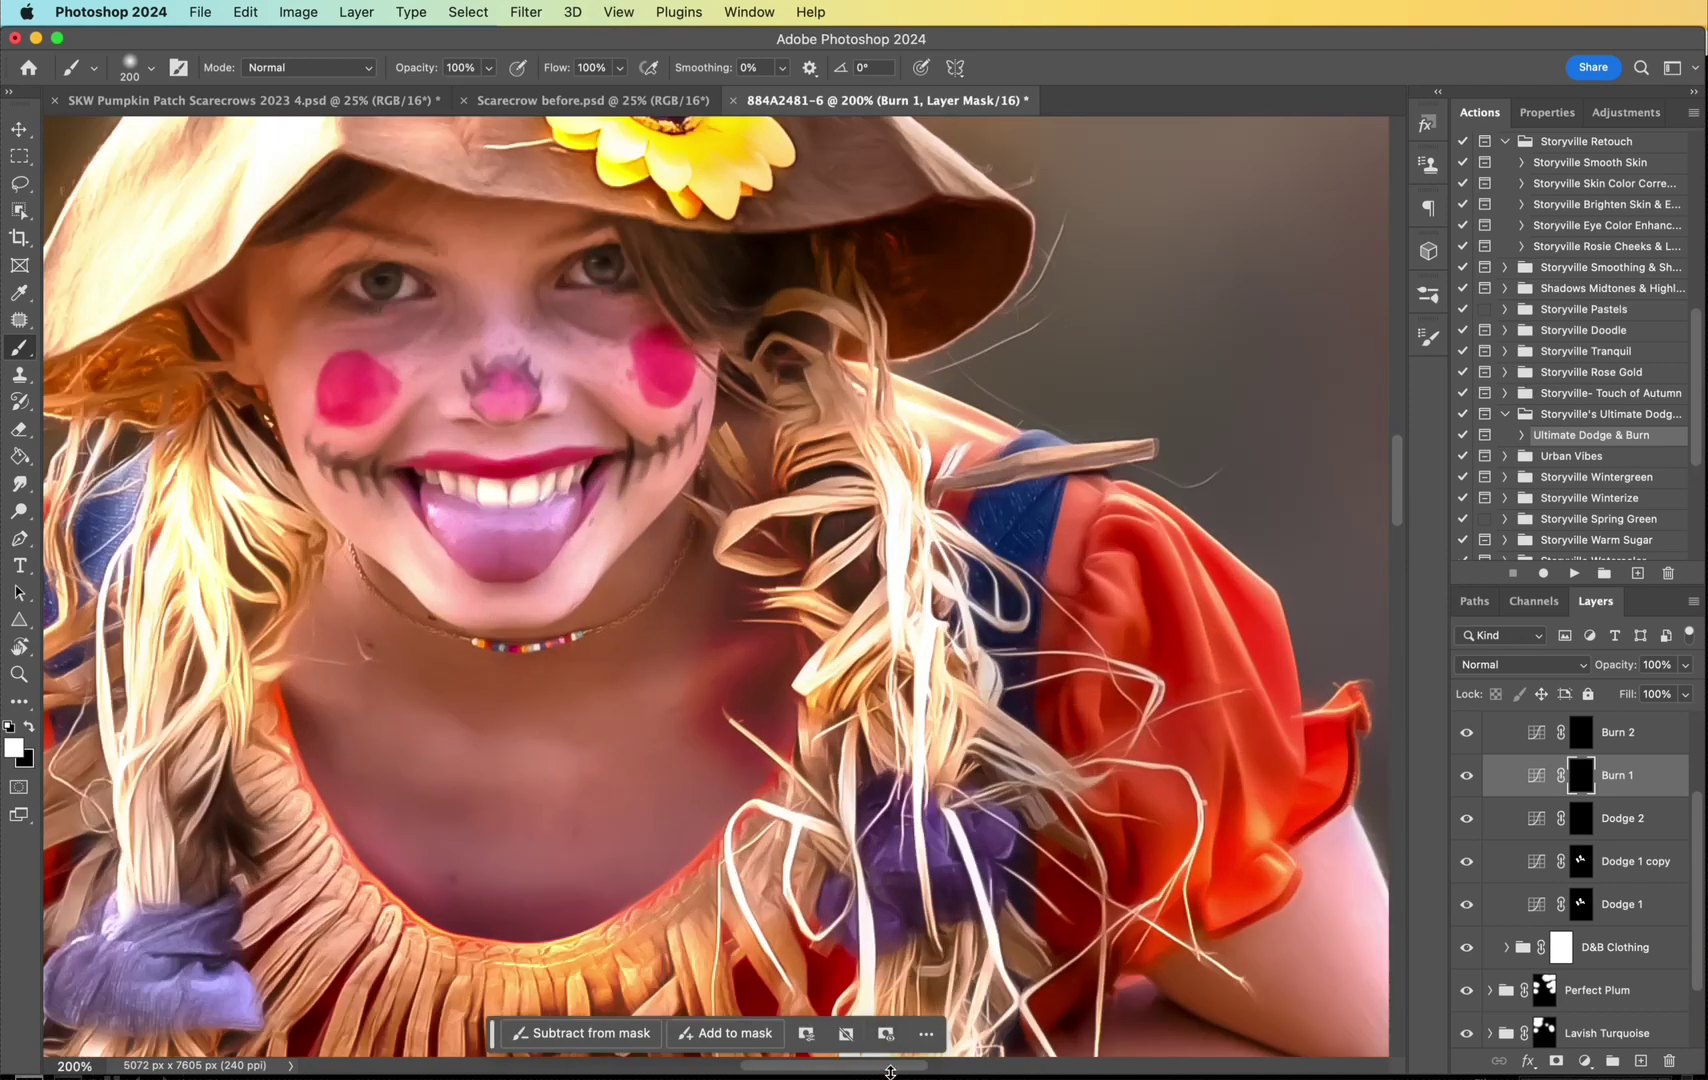
drag(890, 1070, 860, 1068)
key(bracketleft)
key(bracketleft)
key(bracketleft)
key(bracketleft)
key(bracketleft)
key(bracketleft)
key(bracketleft)
key(bracketleft)
key(bracketleft)
key(bracketleft)
key(bracketleft)
key(bracketleft)
key(bracketleft)
key(bracketleft)
key(bracketleft)
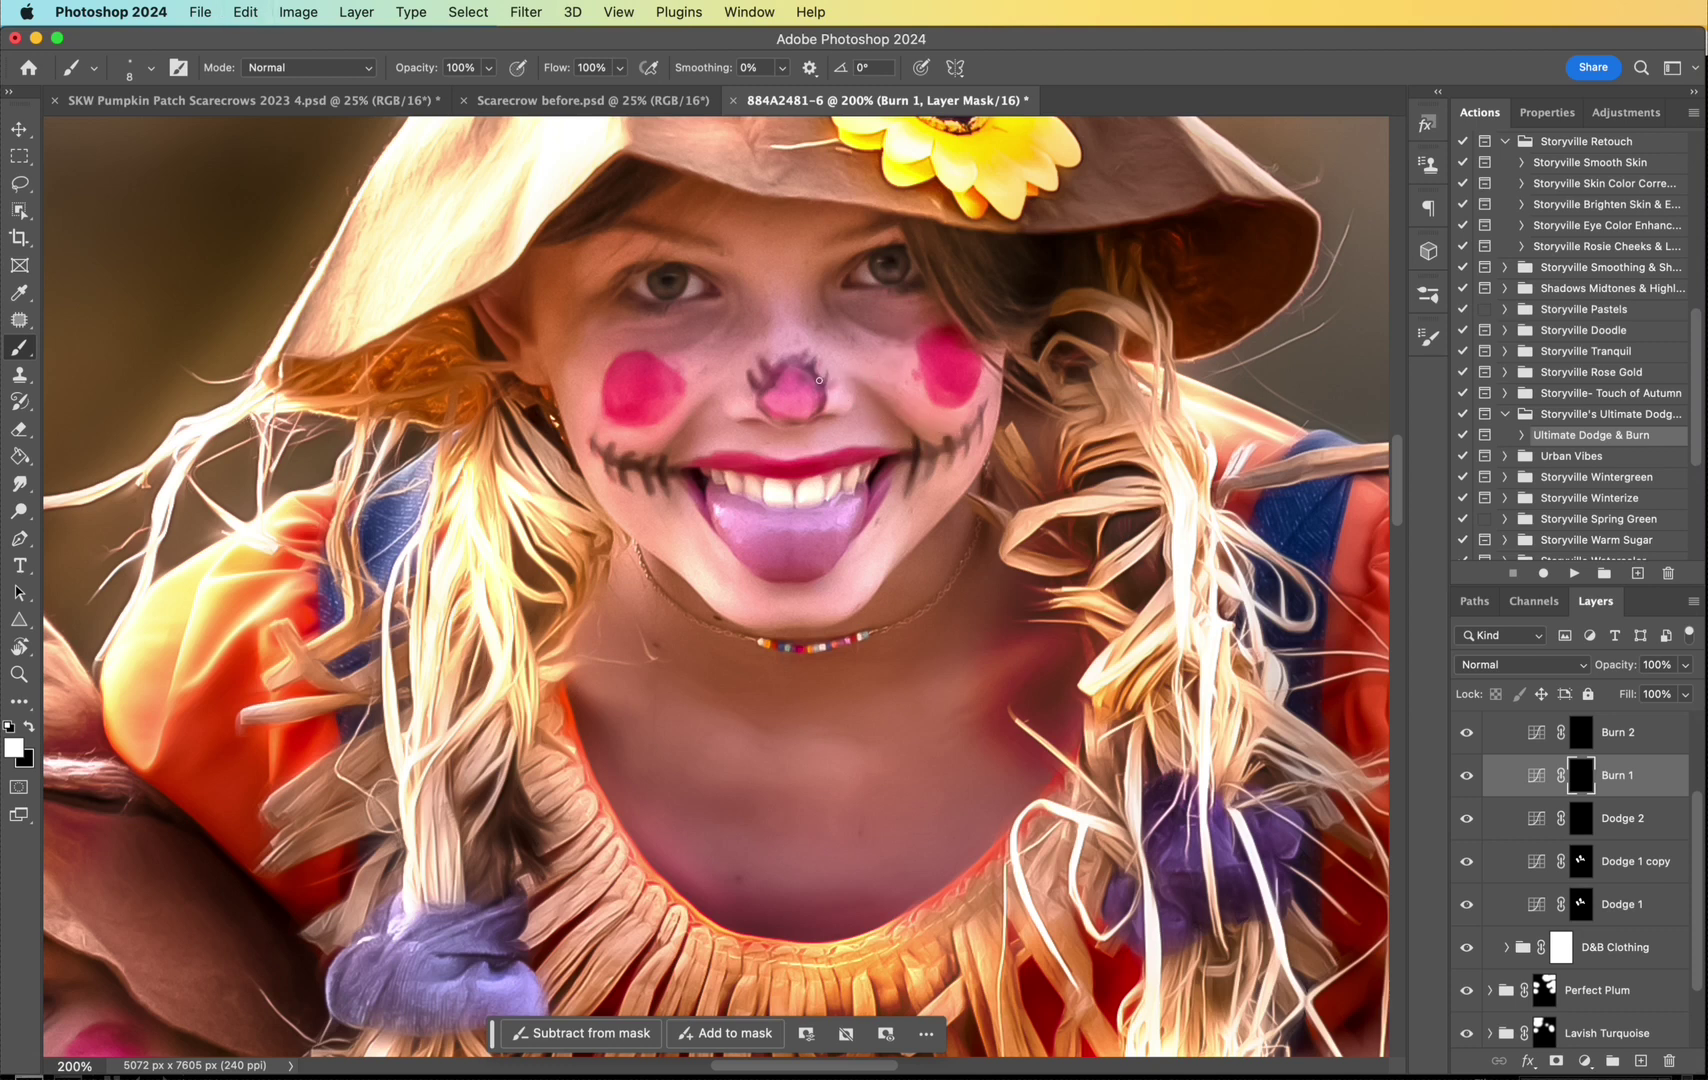
drag(911, 455, 918, 453)
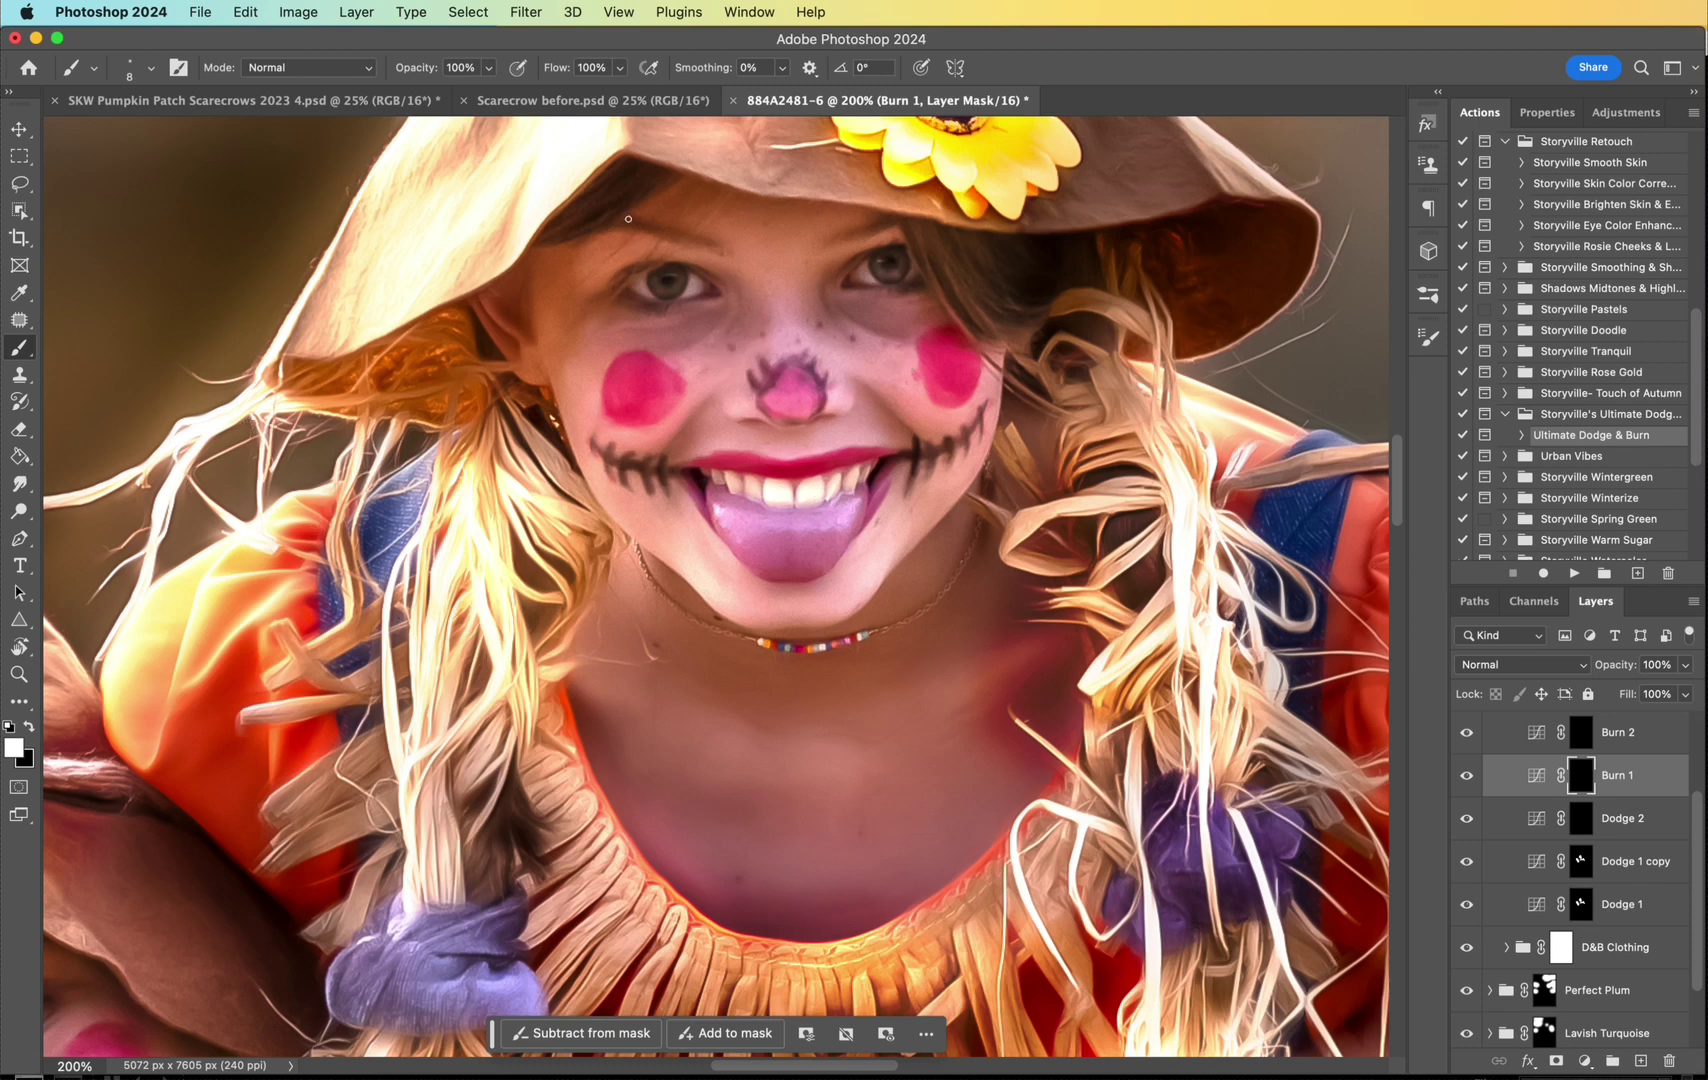
Step: Burn the top girl's brow and left upper eyelid, undoing the overreaching strokes
key(bracketright)
key(bracketright)
mouse_move(874, 222)
mouse_down()
mouse_move(680, 240)
mouse_move(620, 225)
mouse_move(770, 245)
mouse_move(747, 241)
mouse_up()
key(super+z)
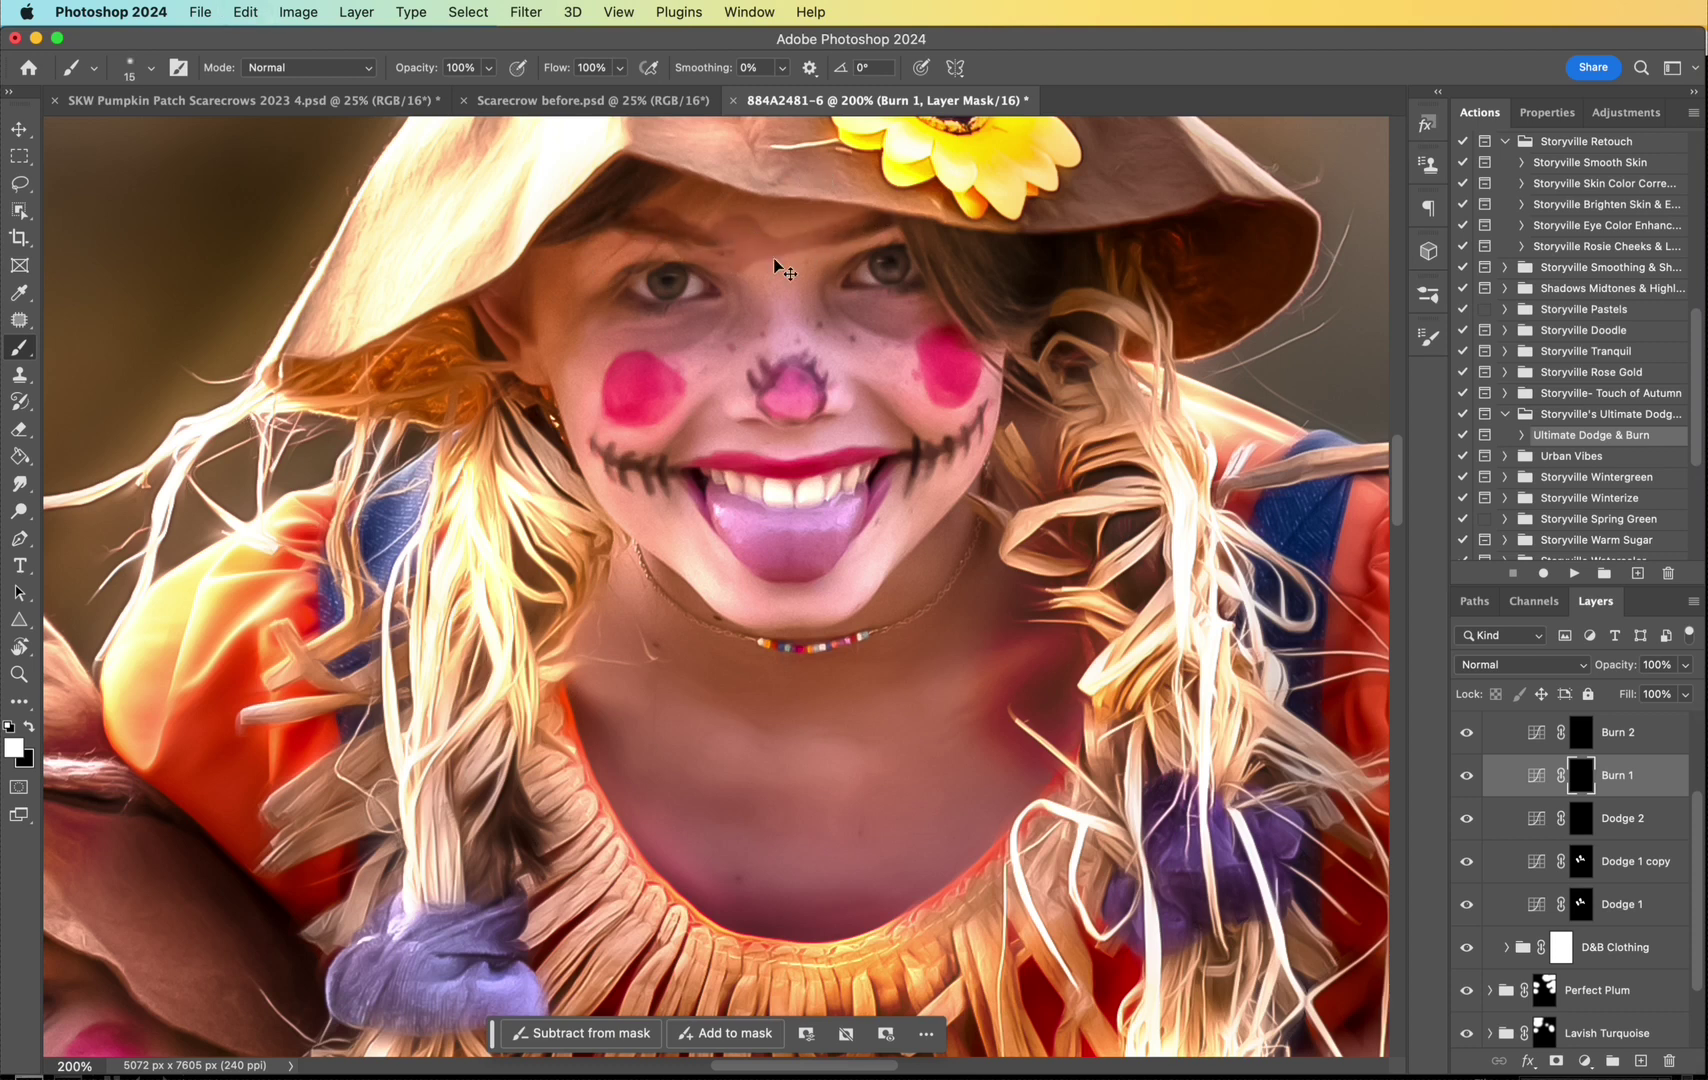
key(super+z)
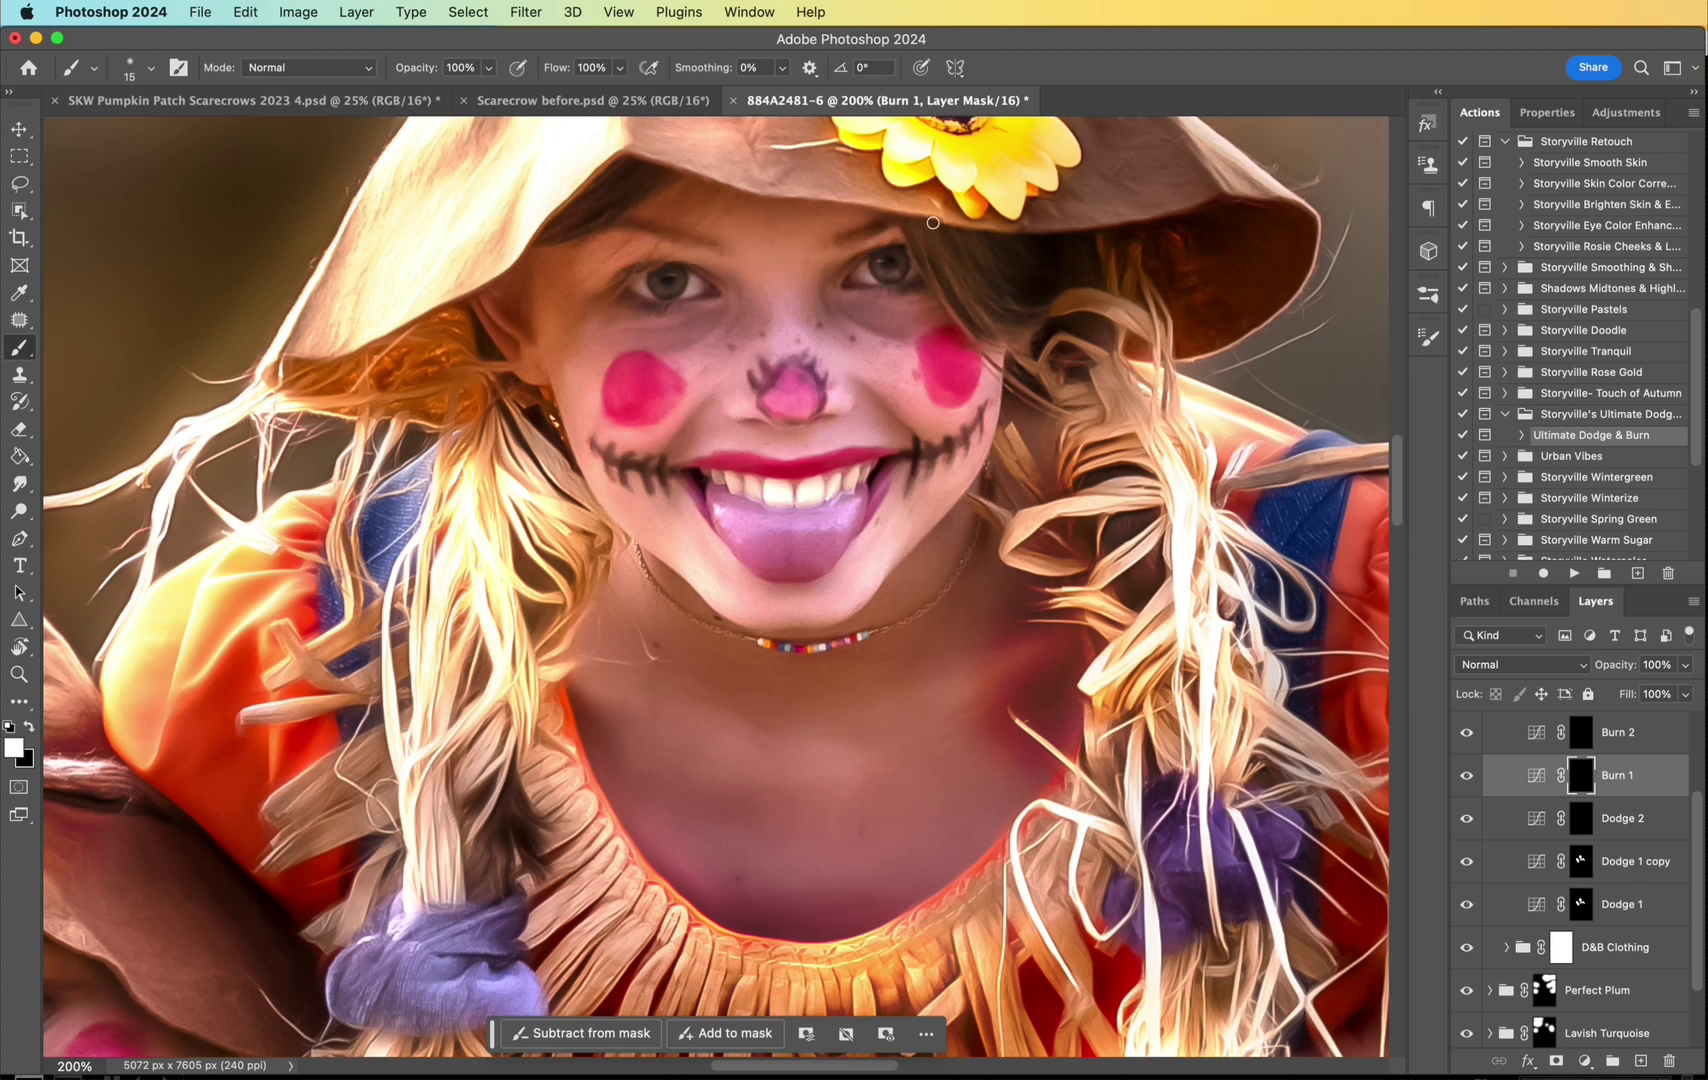
mouse_move(638, 228)
mouse_down()
mouse_move(756, 253)
mouse_move(791, 204)
mouse_move(820, 227)
mouse_up()
key(super+z)
drag(650, 231, 711, 249)
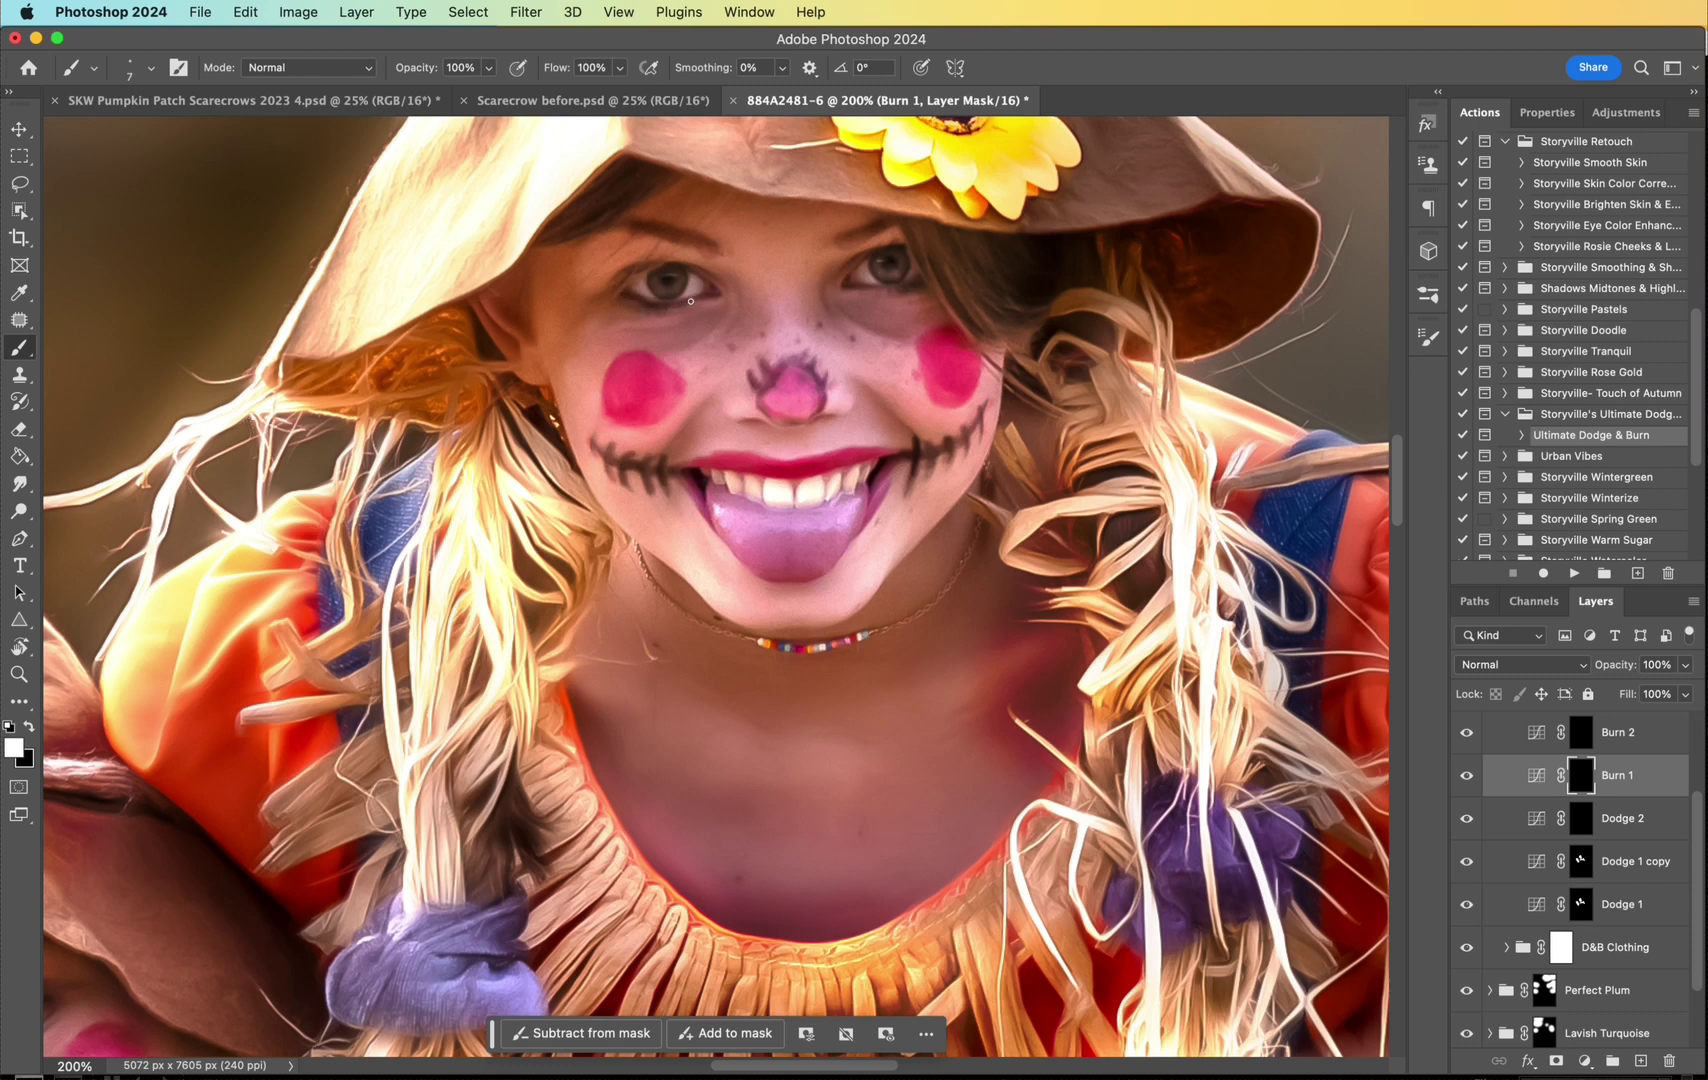
drag(691, 301, 620, 275)
drag(692, 297, 878, 272)
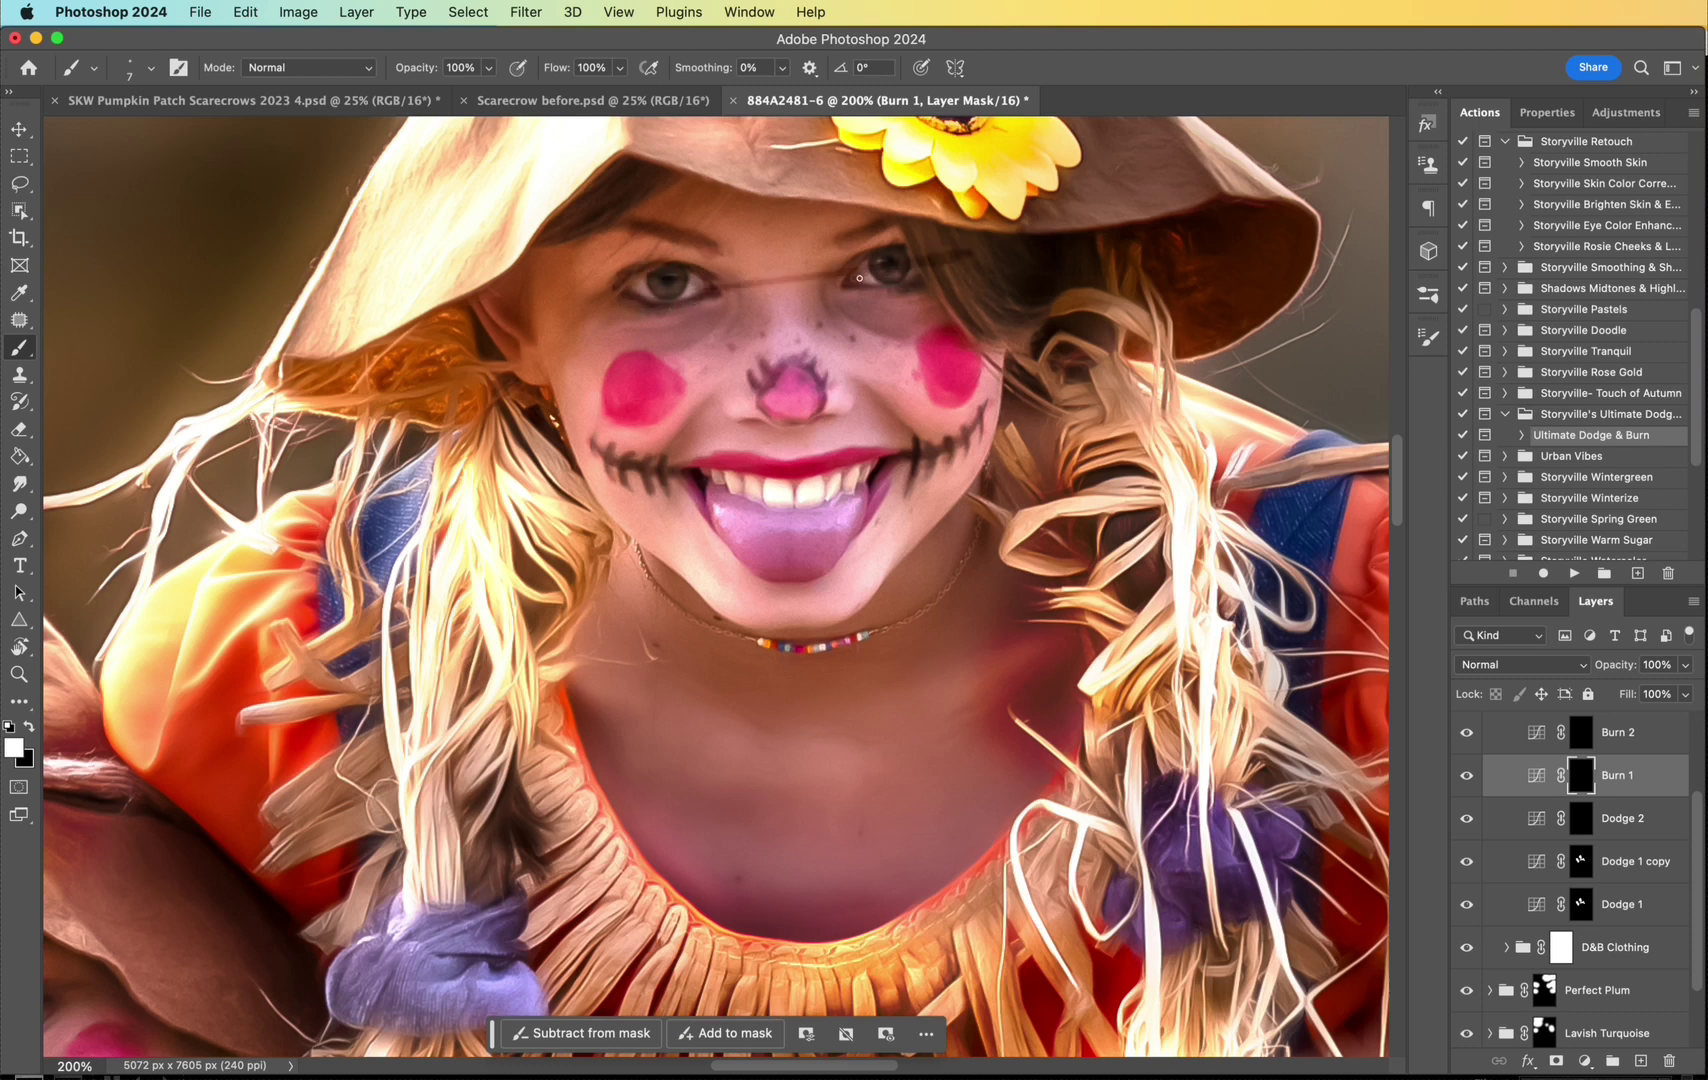
key(super+z)
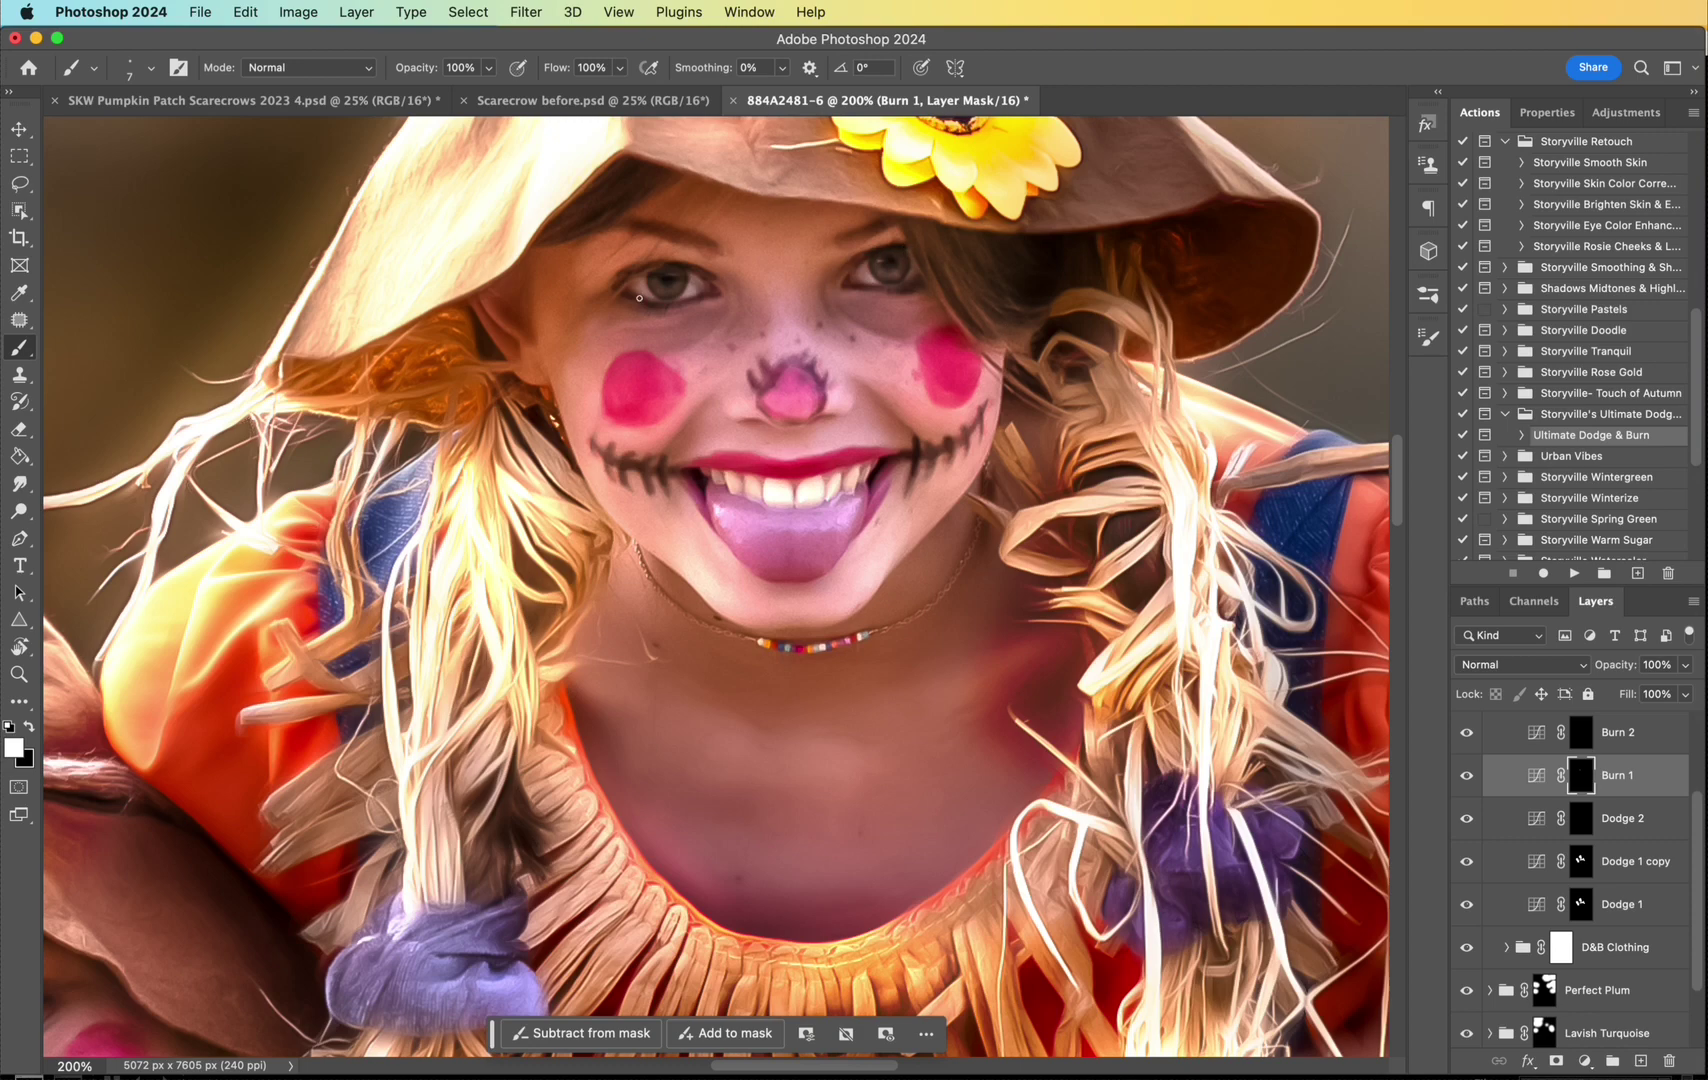
Step: Zoom to 200% on the smaller girl and burn her cheek upward from the mouth corner
key(super+minus)
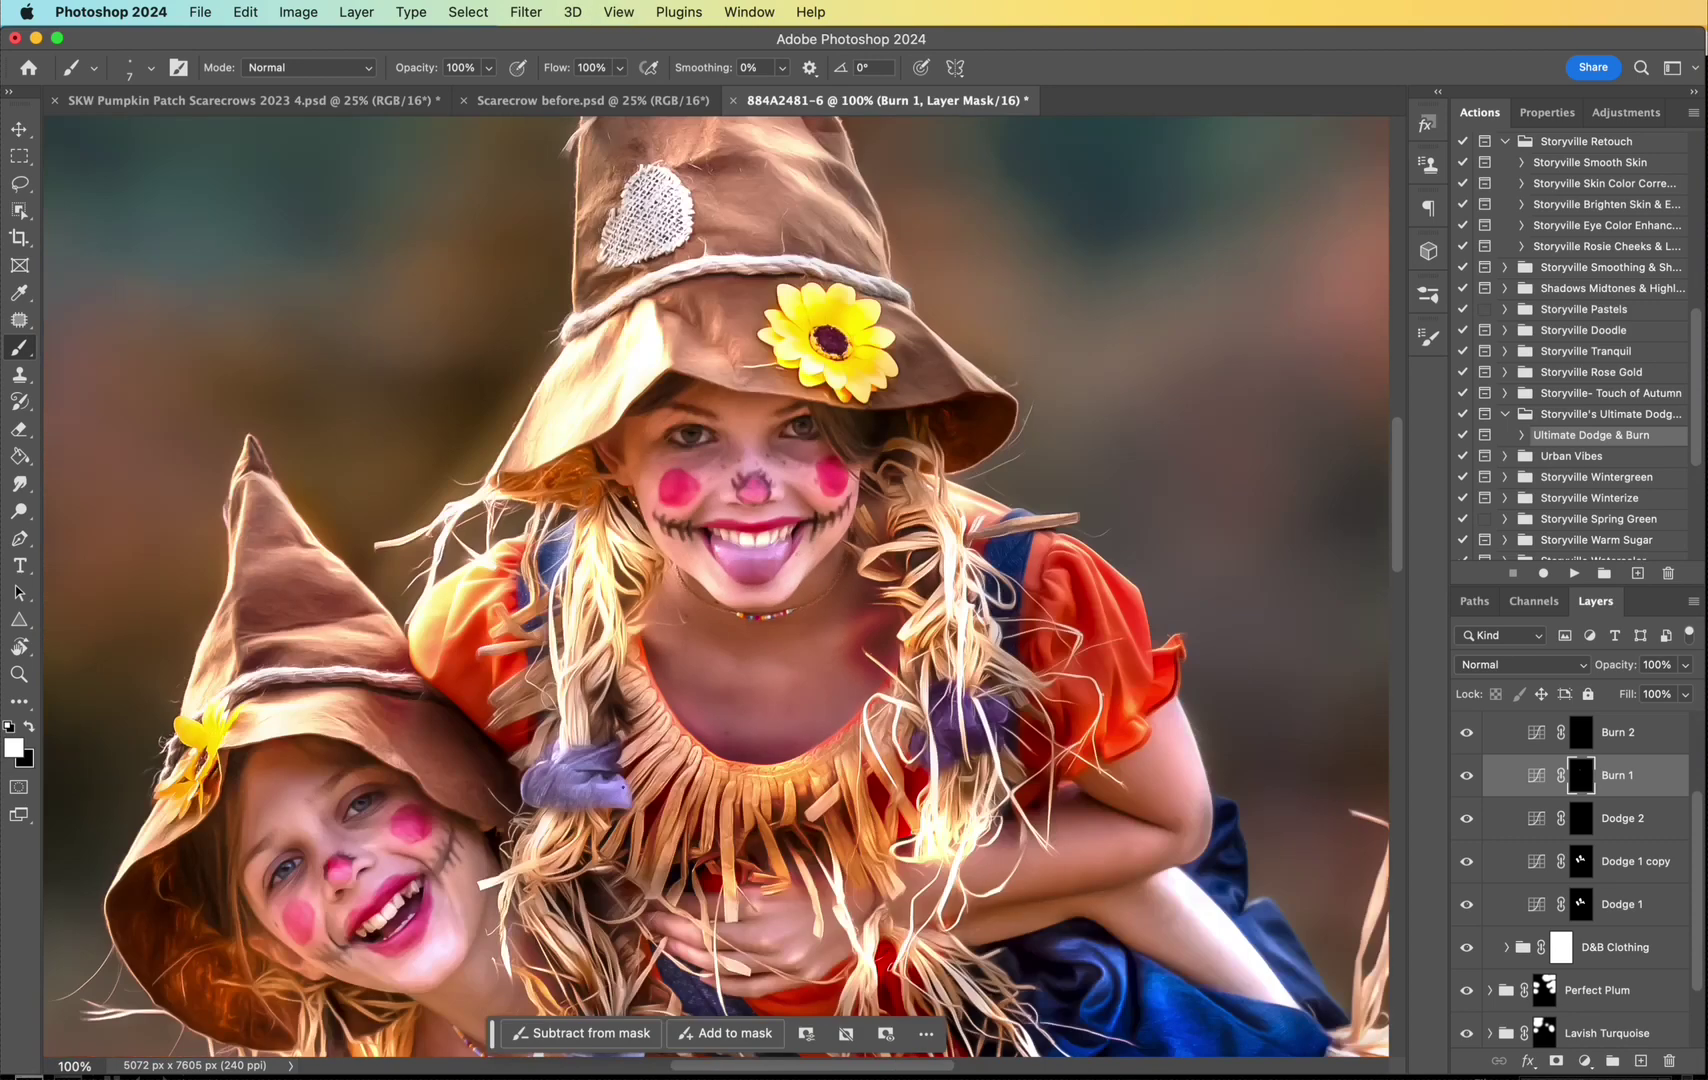
drag(709, 1073, 624, 1073)
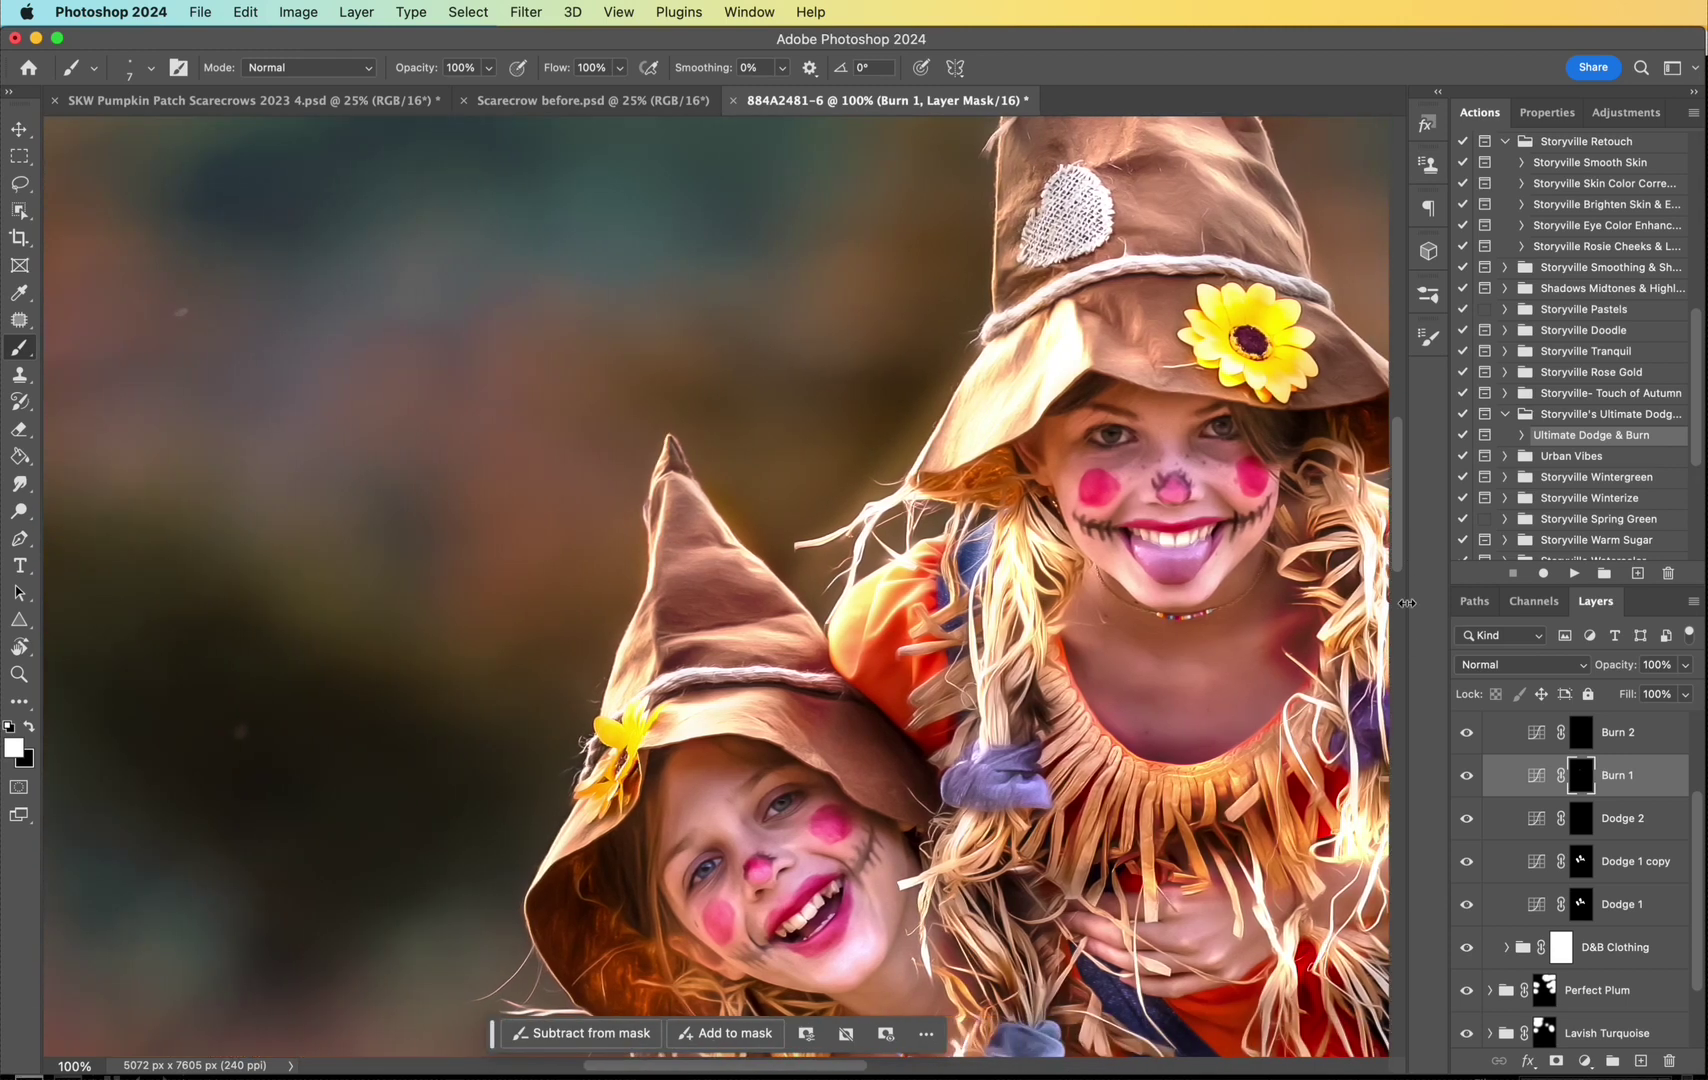
drag(1400, 568, 1405, 590)
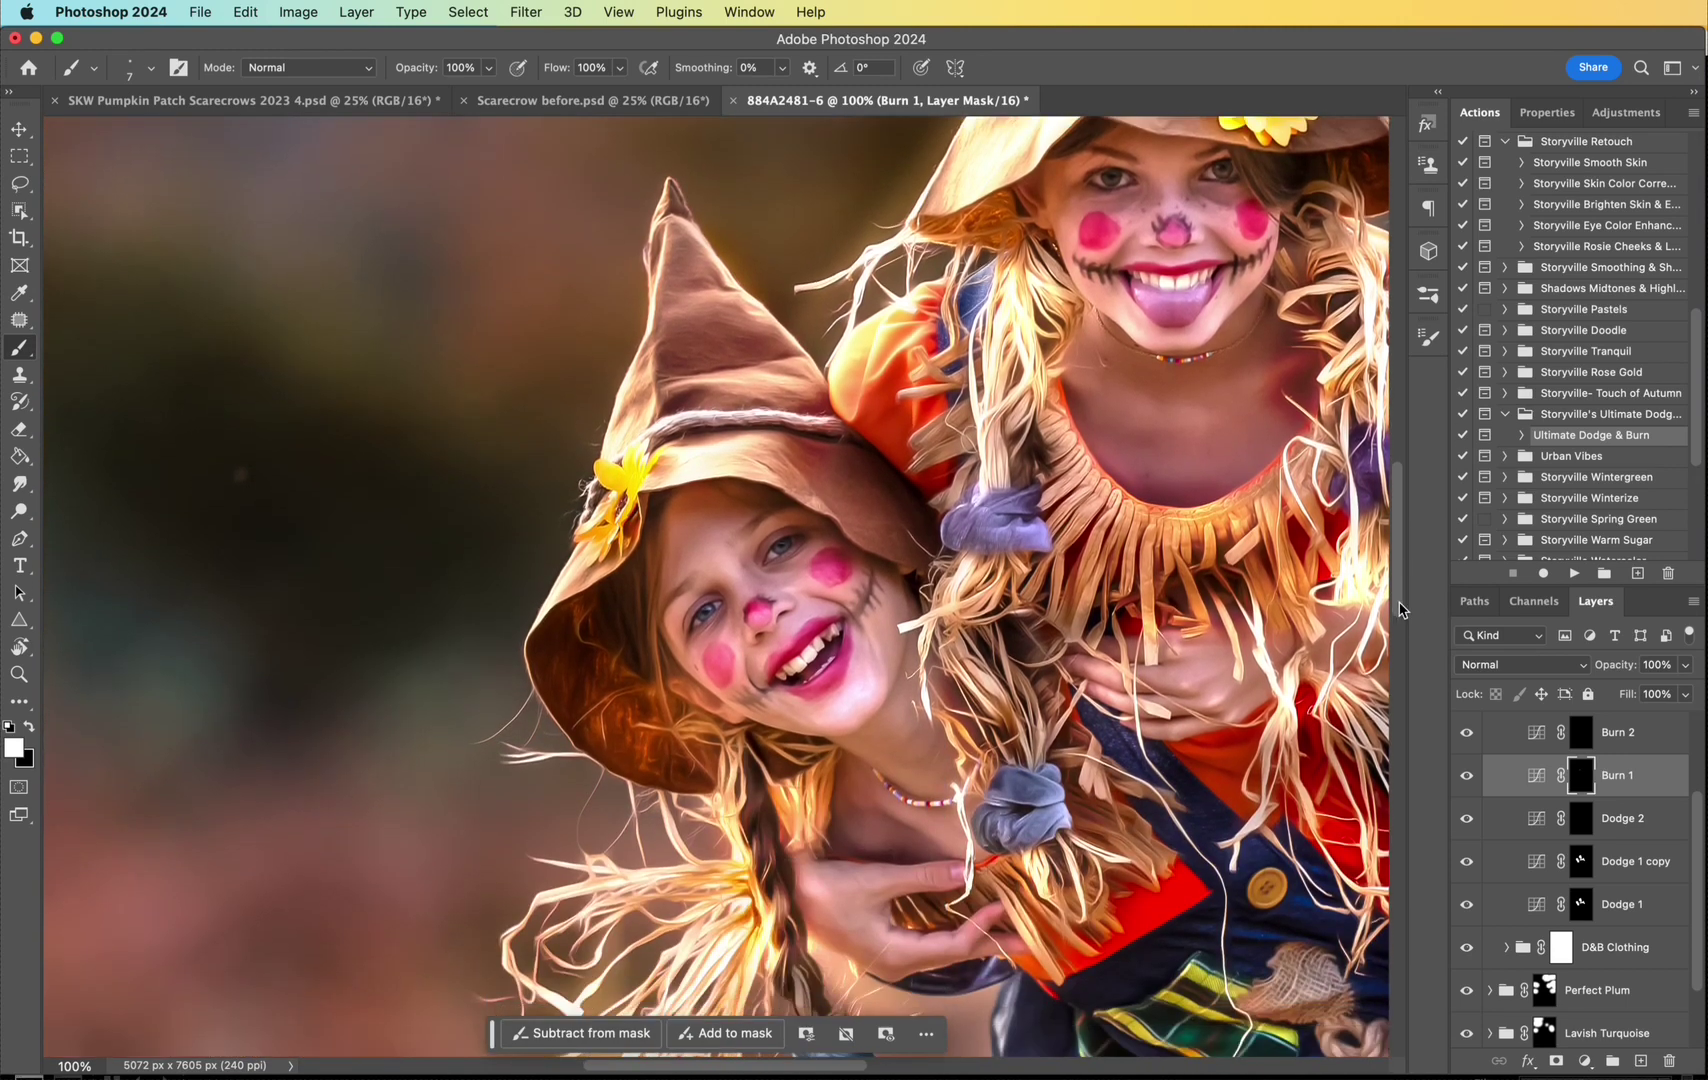
key(super+plus)
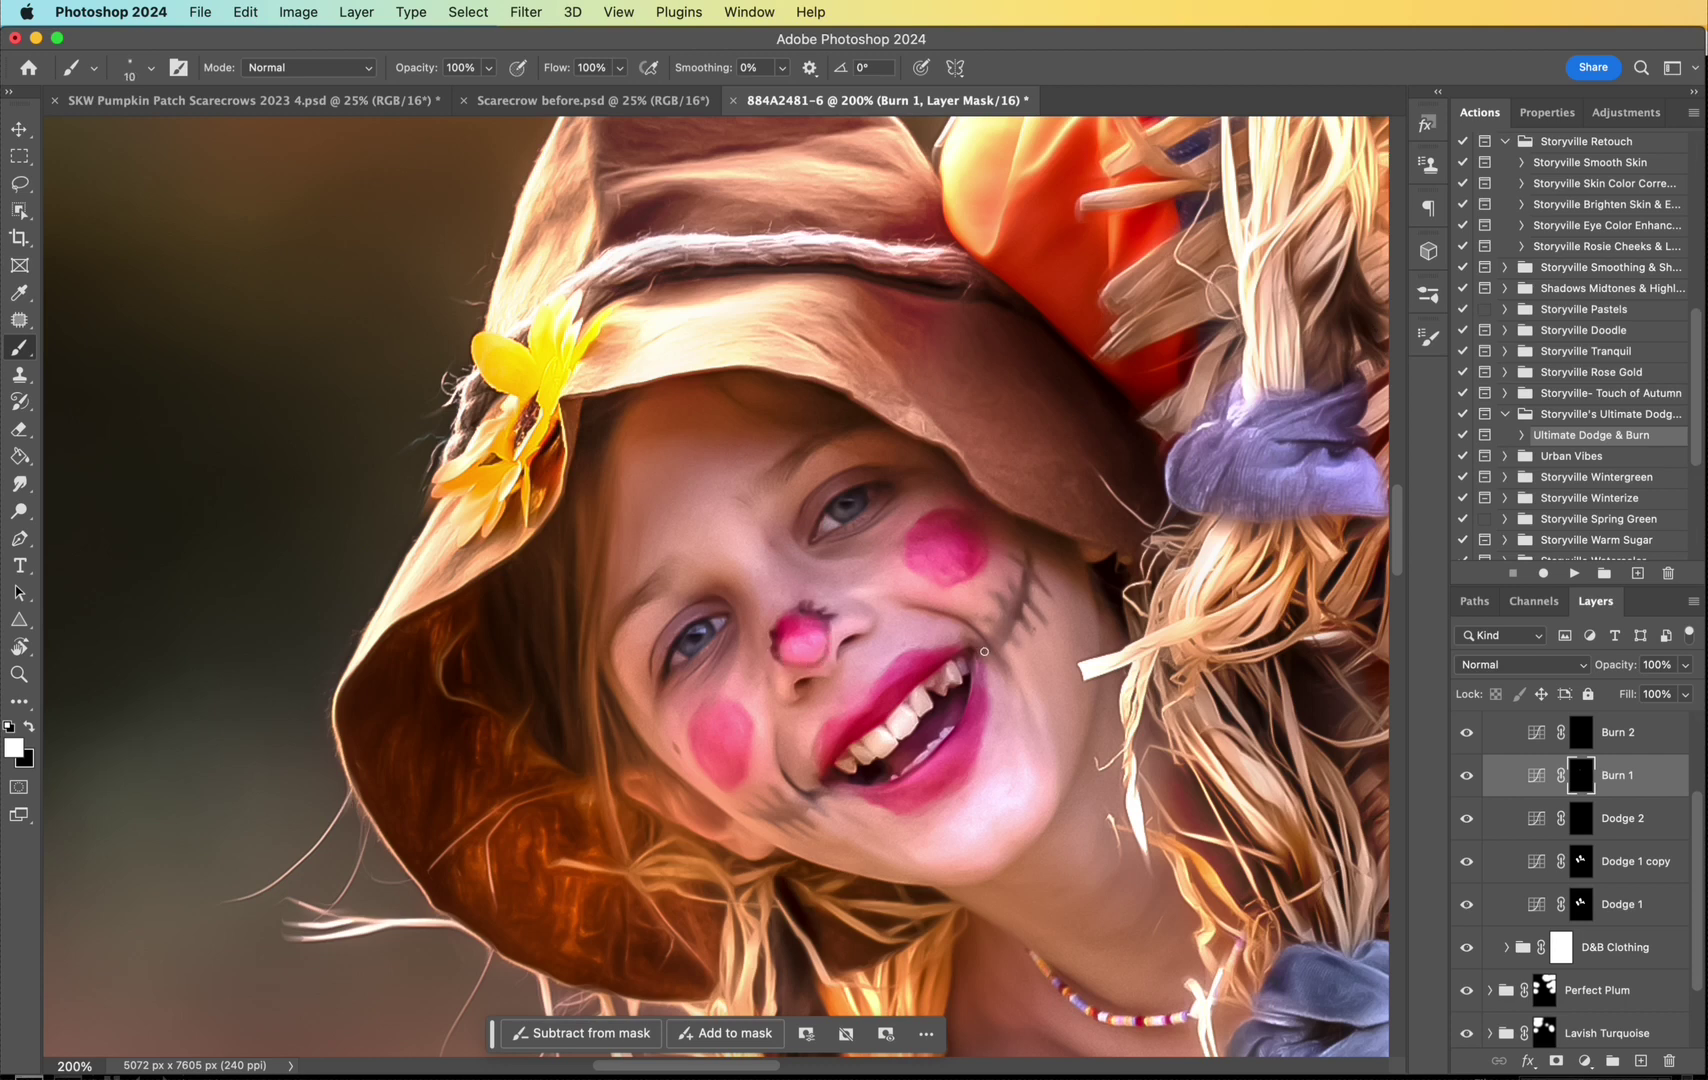
drag(985, 651, 1030, 563)
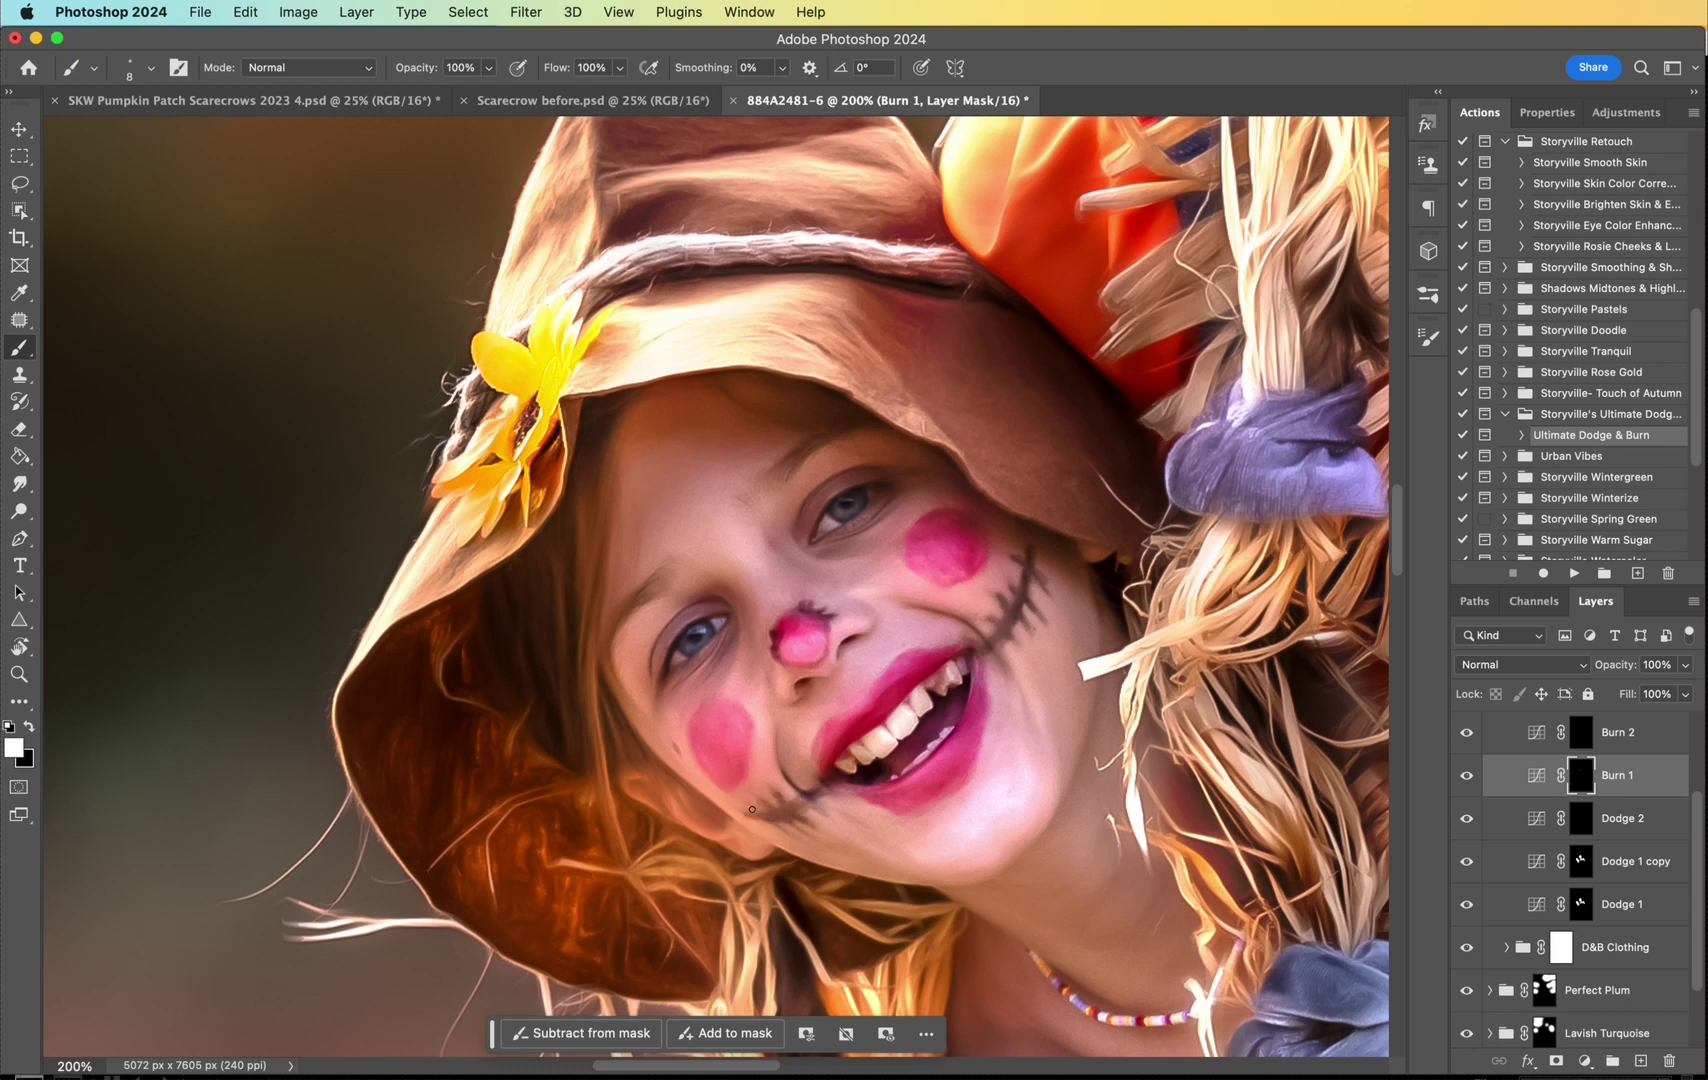
Step: Try a thin burn line beneath her eyes at brush size 10, undo it, and reset the brush to 30
key(bracketright)
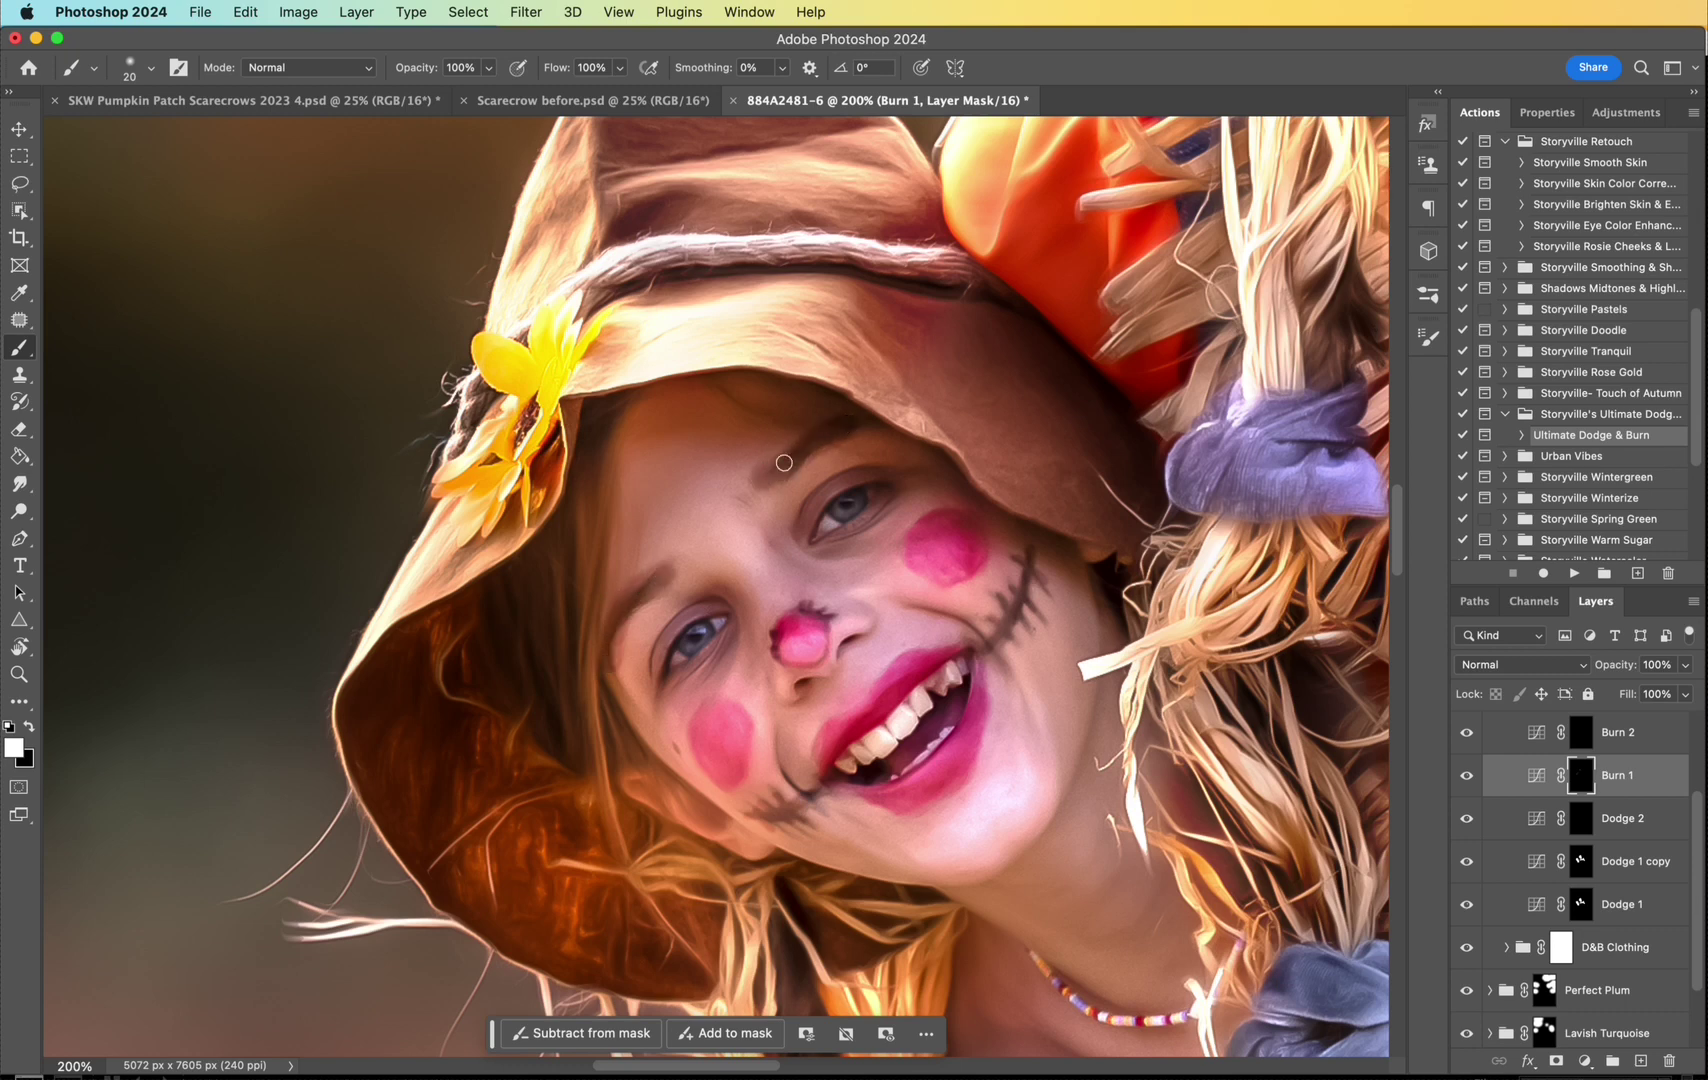
key(bracketleft)
key(bracketleft)
drag(832, 539, 684, 669)
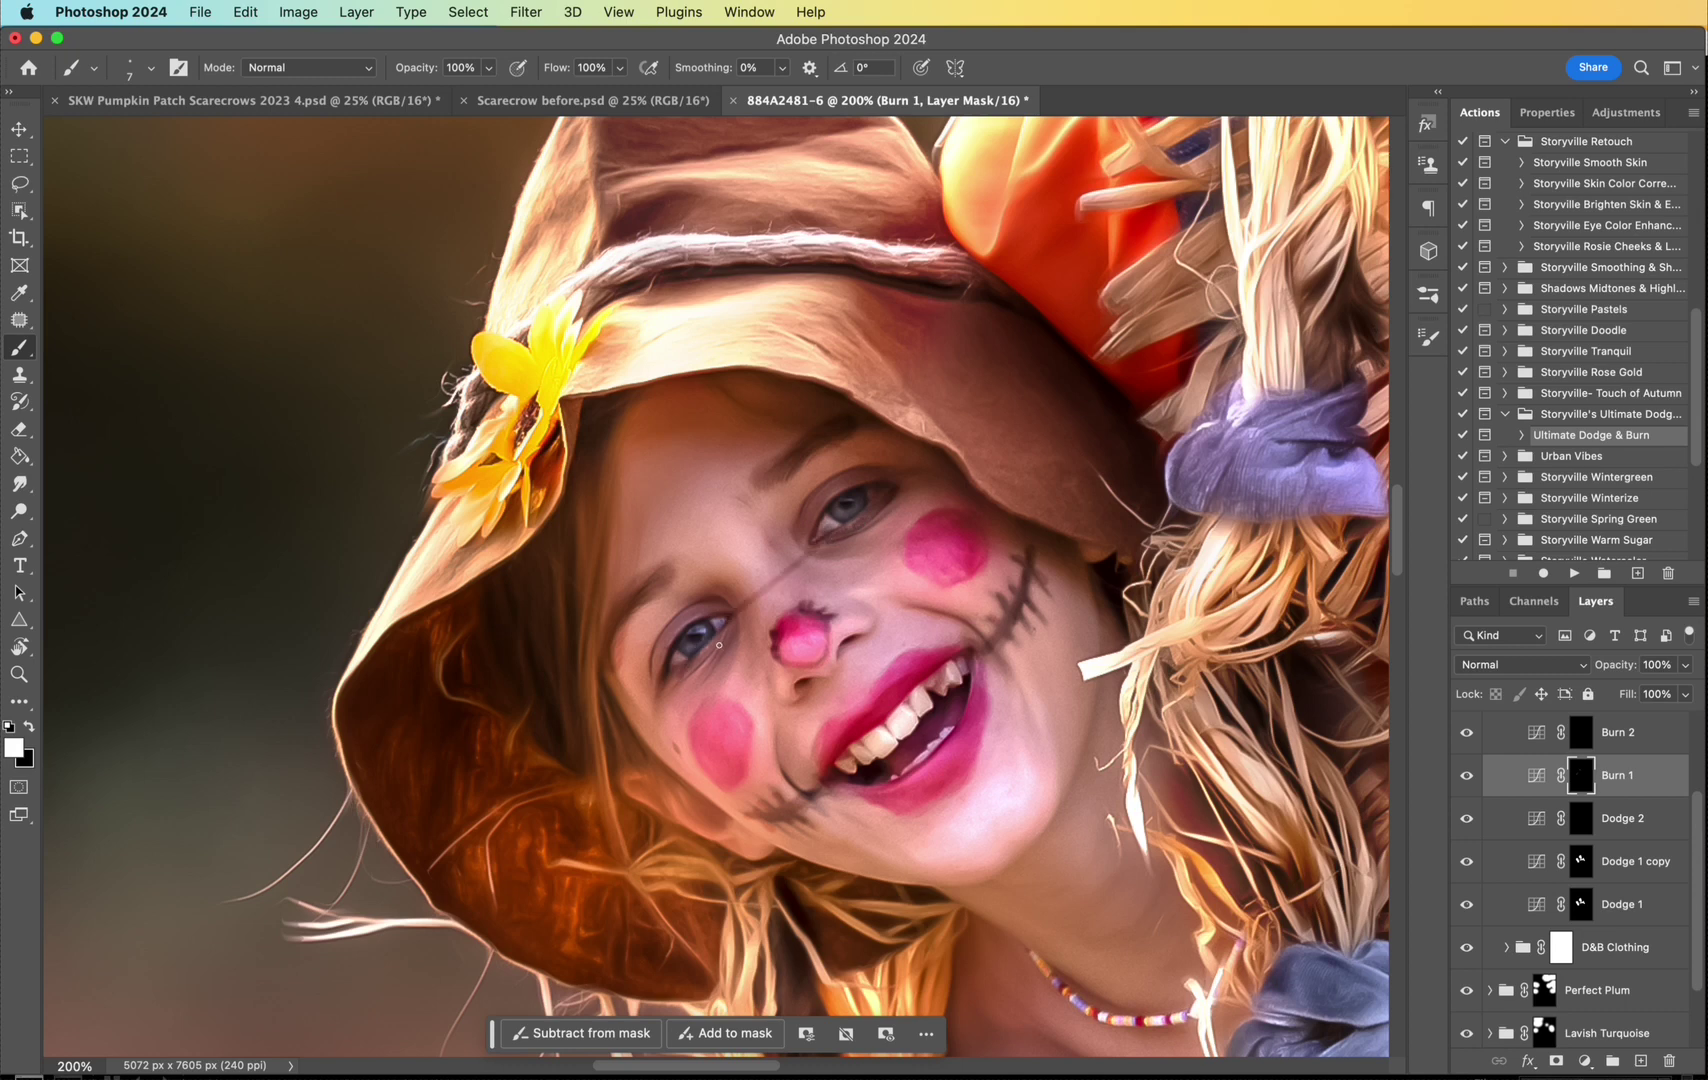
key(super+z)
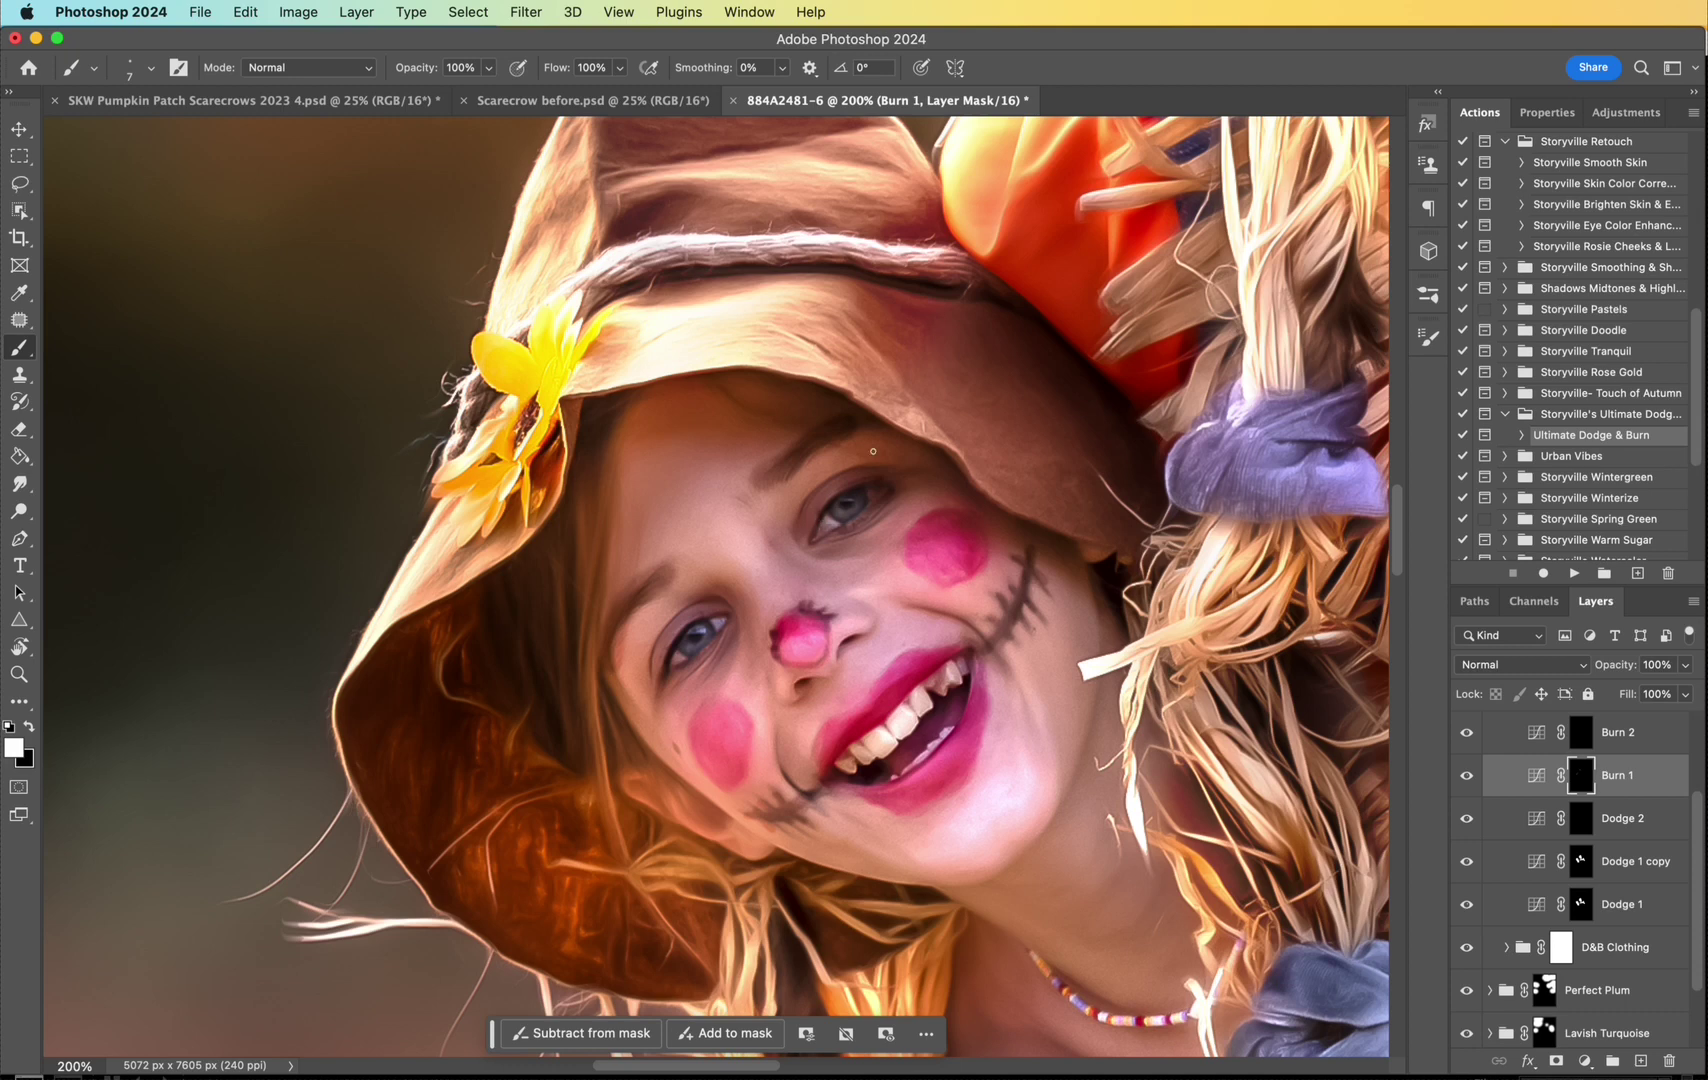
key(x)
key(bracketright)
key(bracketright)
key(bracketright)
key(super+minus)
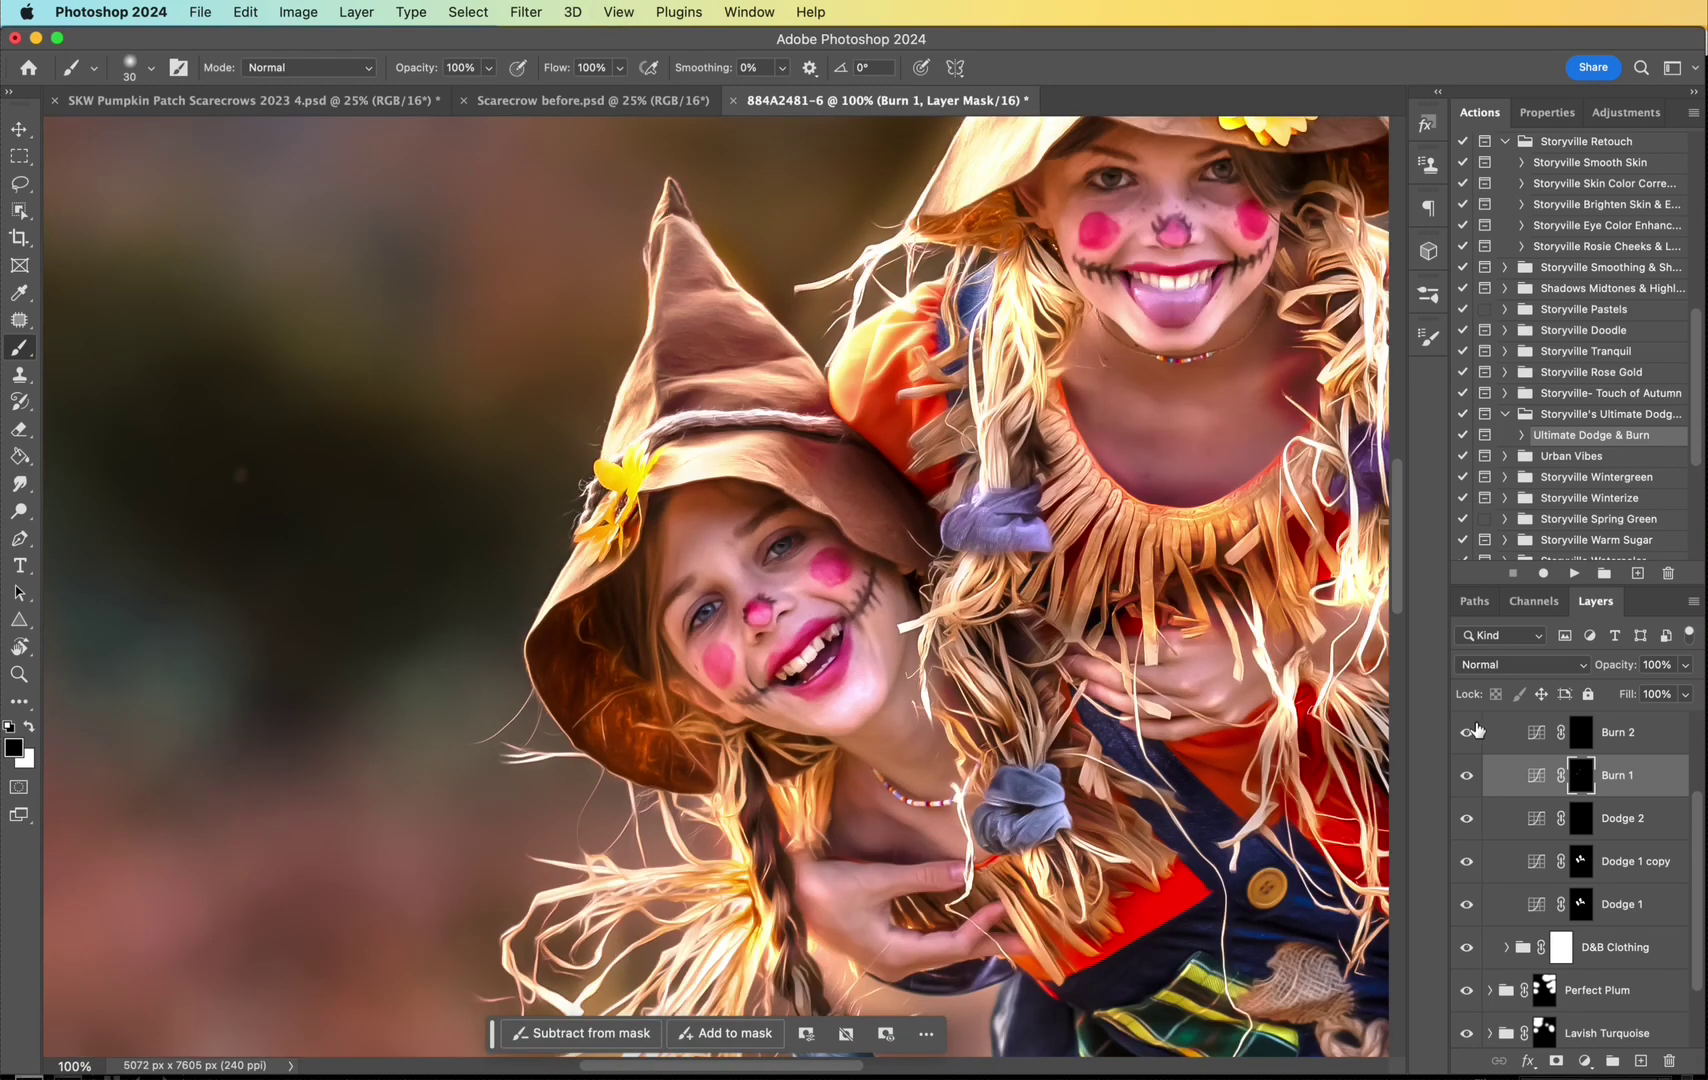
Step: Collapse D&B Skin & Hair, expand Environment, and select the Extra Burn layer mask
key(super+minus)
key(super+minus)
key(super+minus)
key(super+minus)
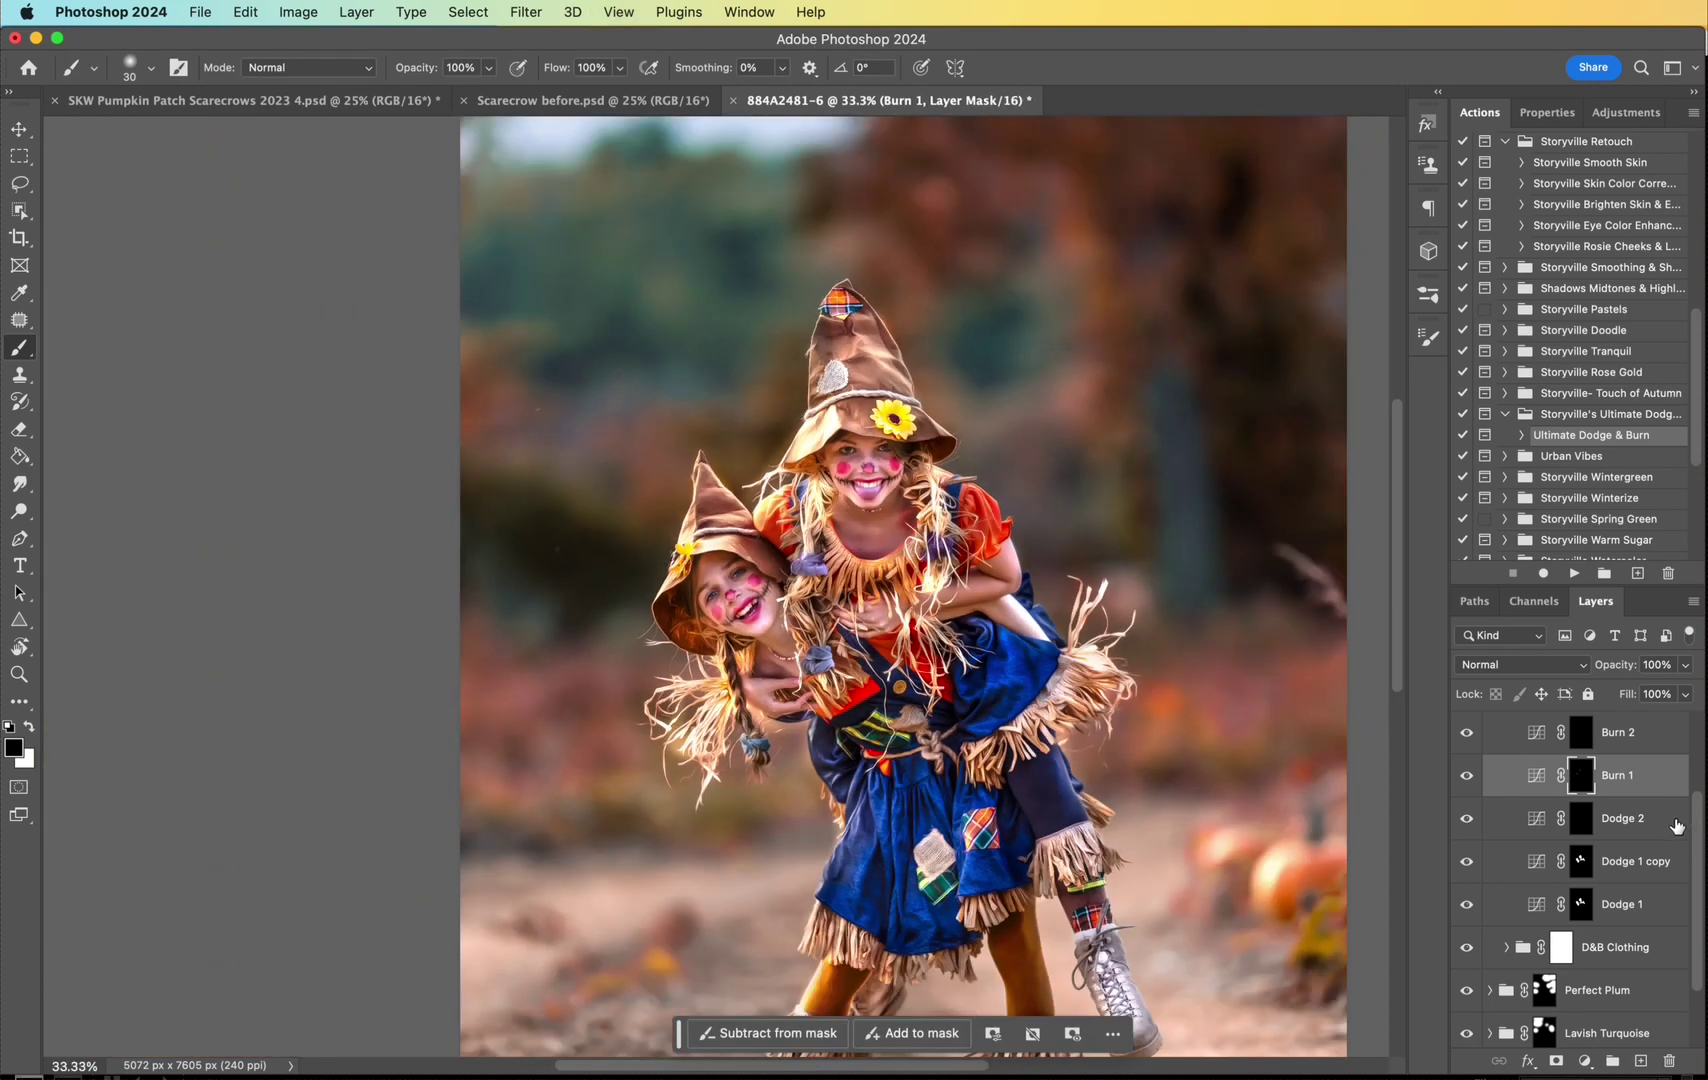
scroll(1697, 830, up, 2)
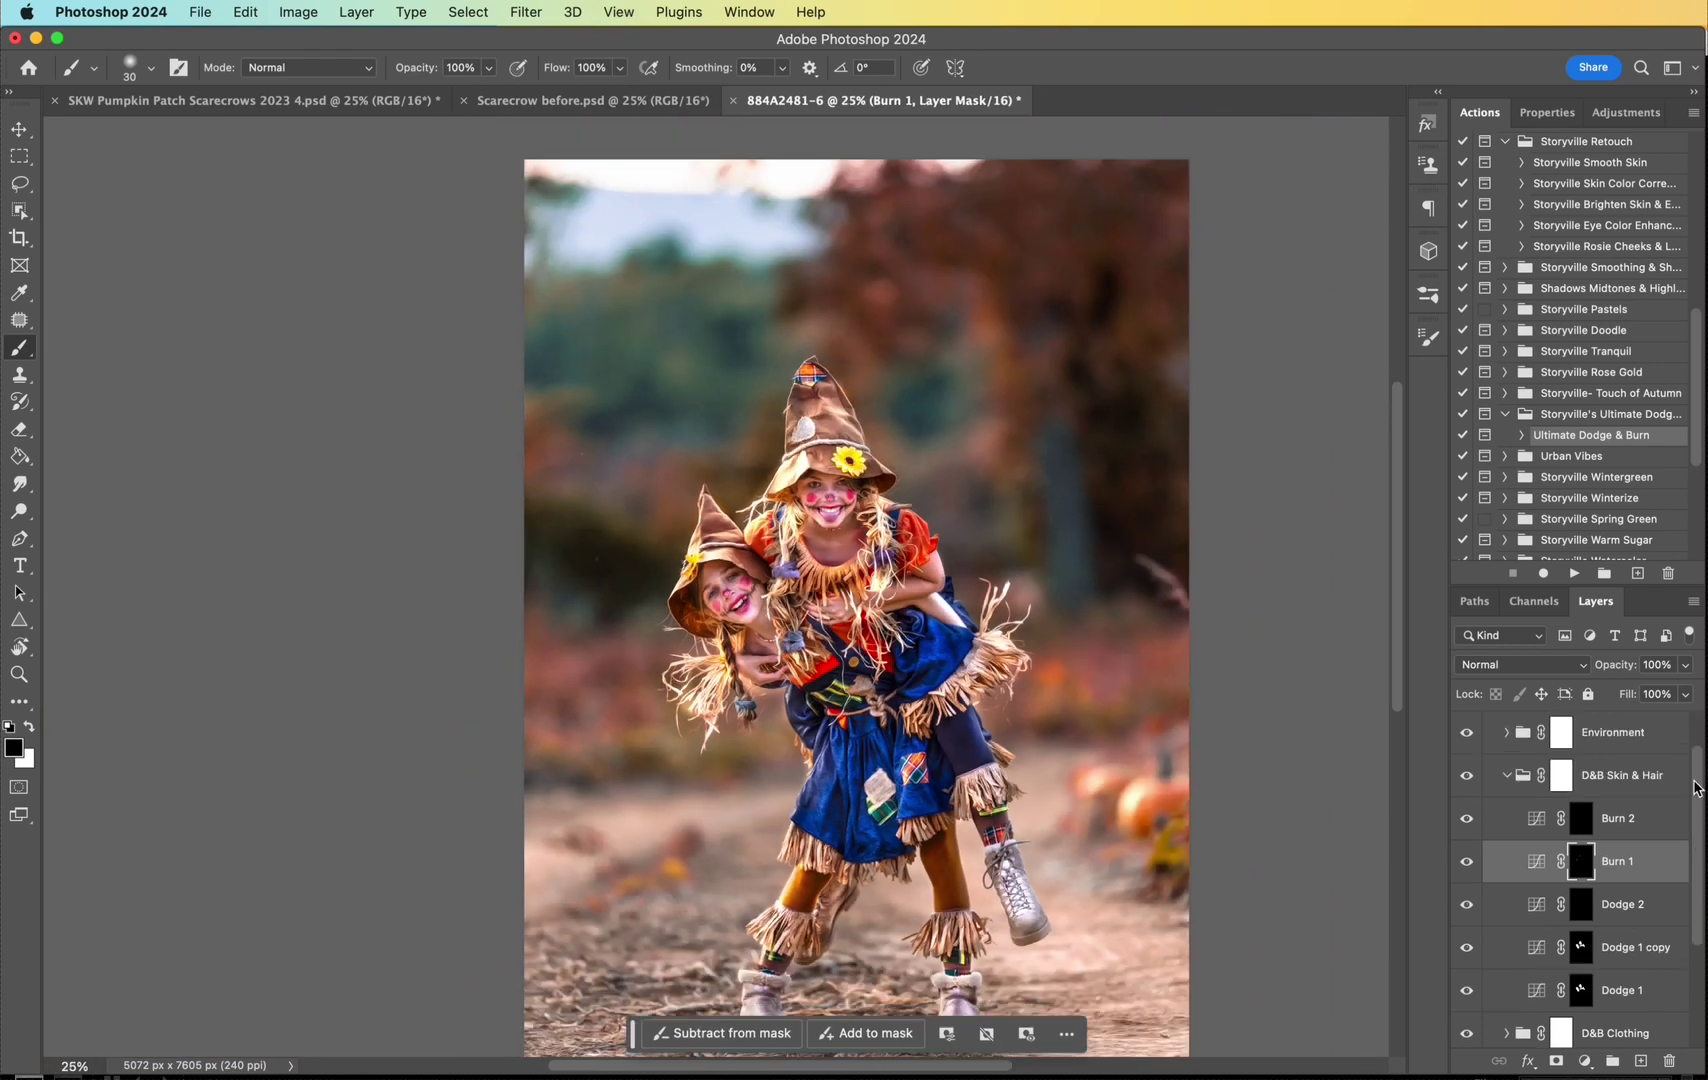
click(1507, 779)
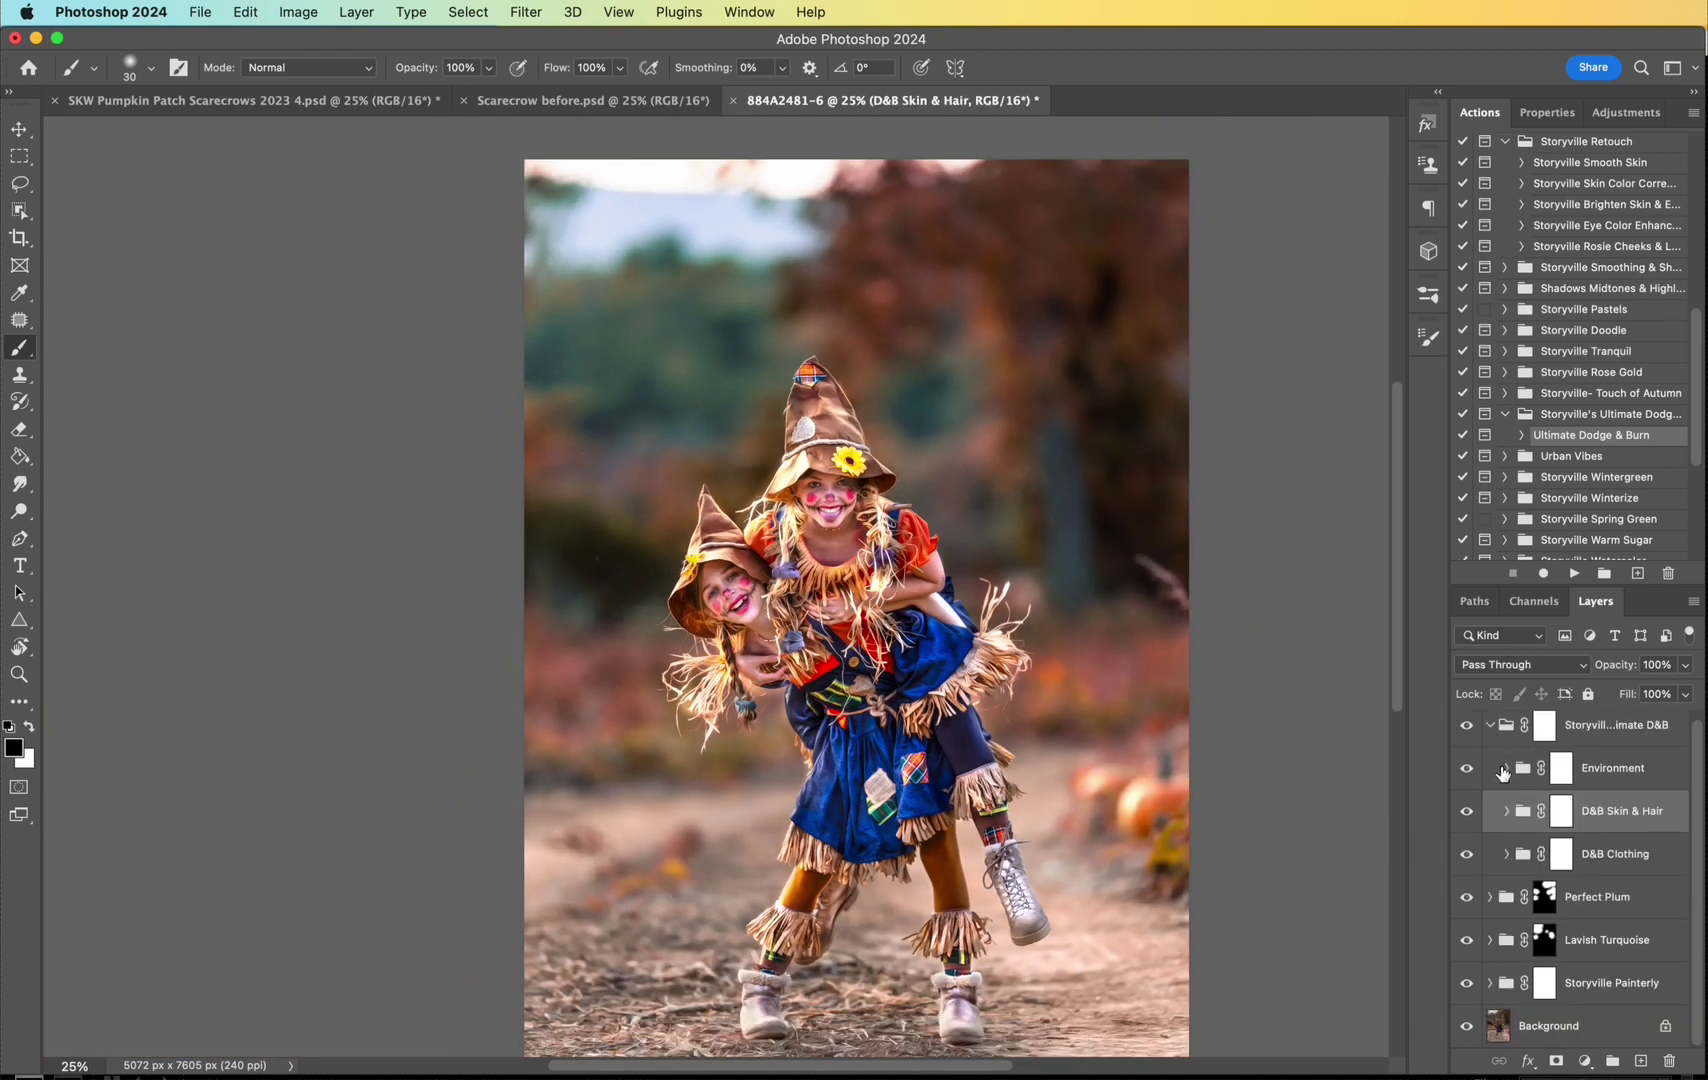
click(1506, 769)
click(1581, 940)
click(1580, 854)
key(super+minus)
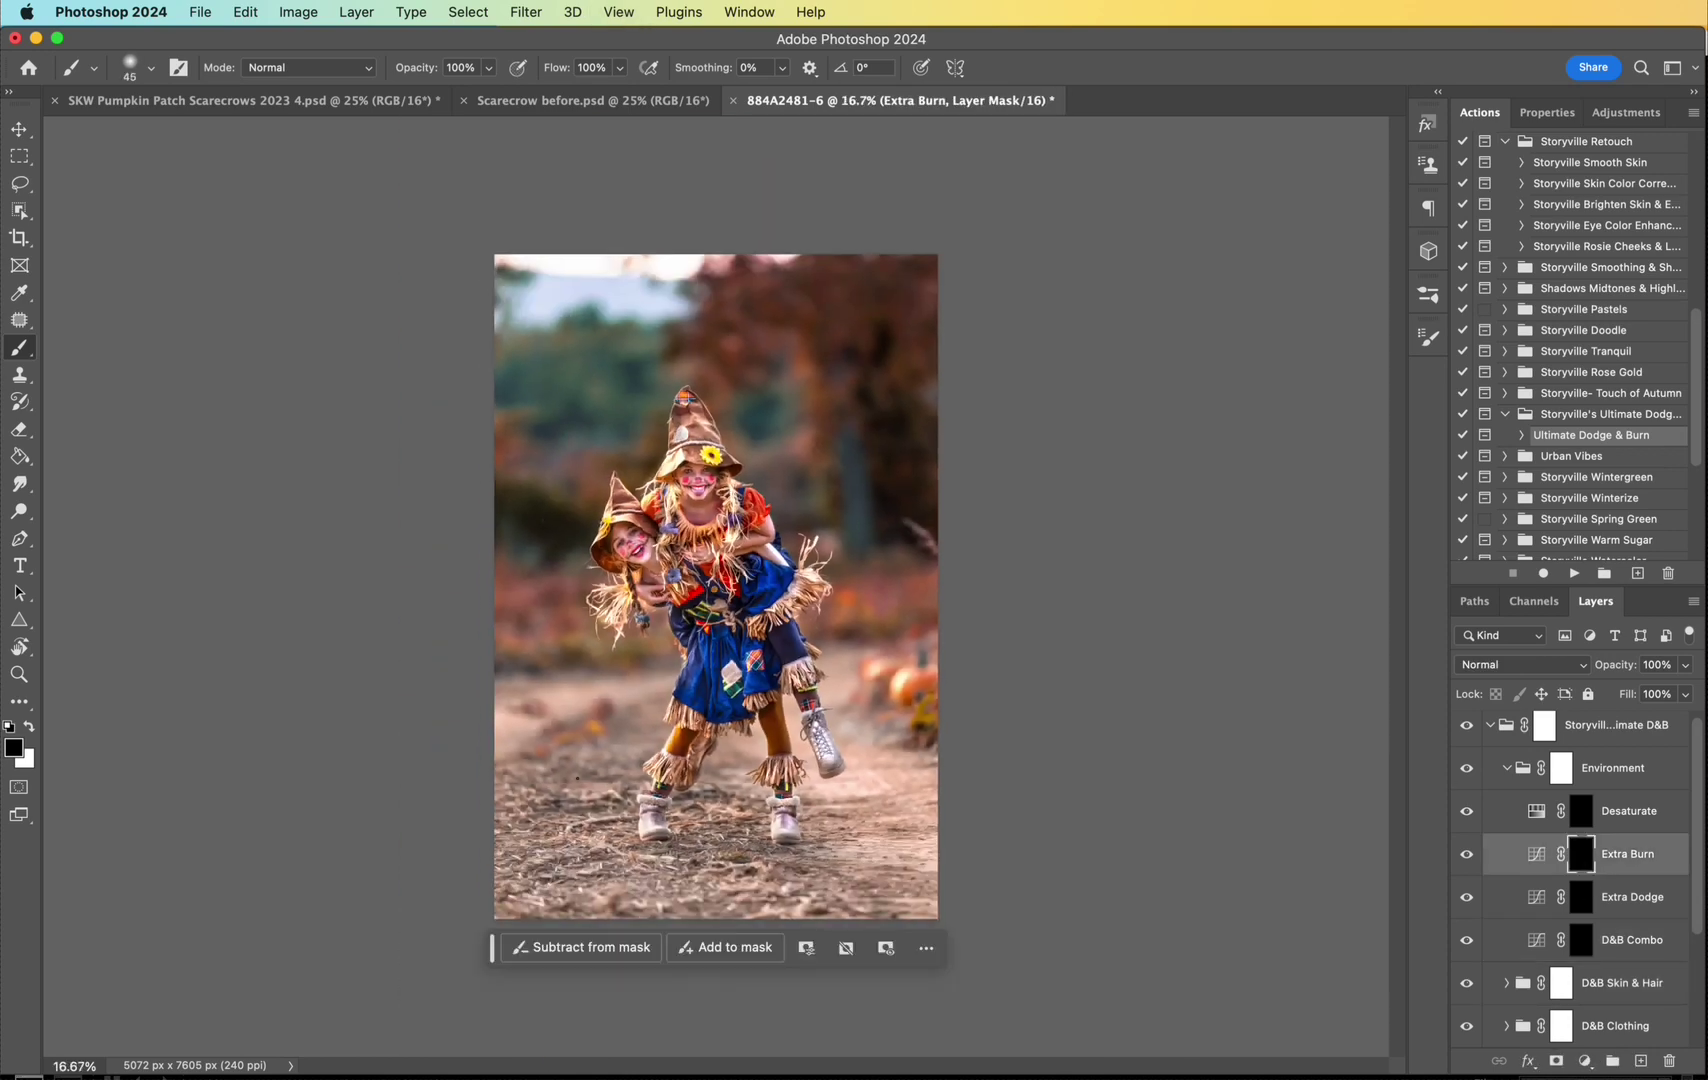
Step: Paint white with an 1100 px brush across the ground along the bottom of the photo
key(bracketright)
key(bracketright)
key(bracketright)
key(bracketright)
key(bracketright)
key(bracketright)
key(bracketright)
key(bracketright)
key(bracketright)
key(bracketright)
key(bracketright)
click(31, 730)
key(bracketright)
key(bracketright)
key(bracketright)
mouse_move(520, 740)
mouse_down()
mouse_move(640, 740)
mouse_move(551, 889)
mouse_move(961, 883)
mouse_move(827, 955)
mouse_move(968, 704)
mouse_move(938, 732)
mouse_up()
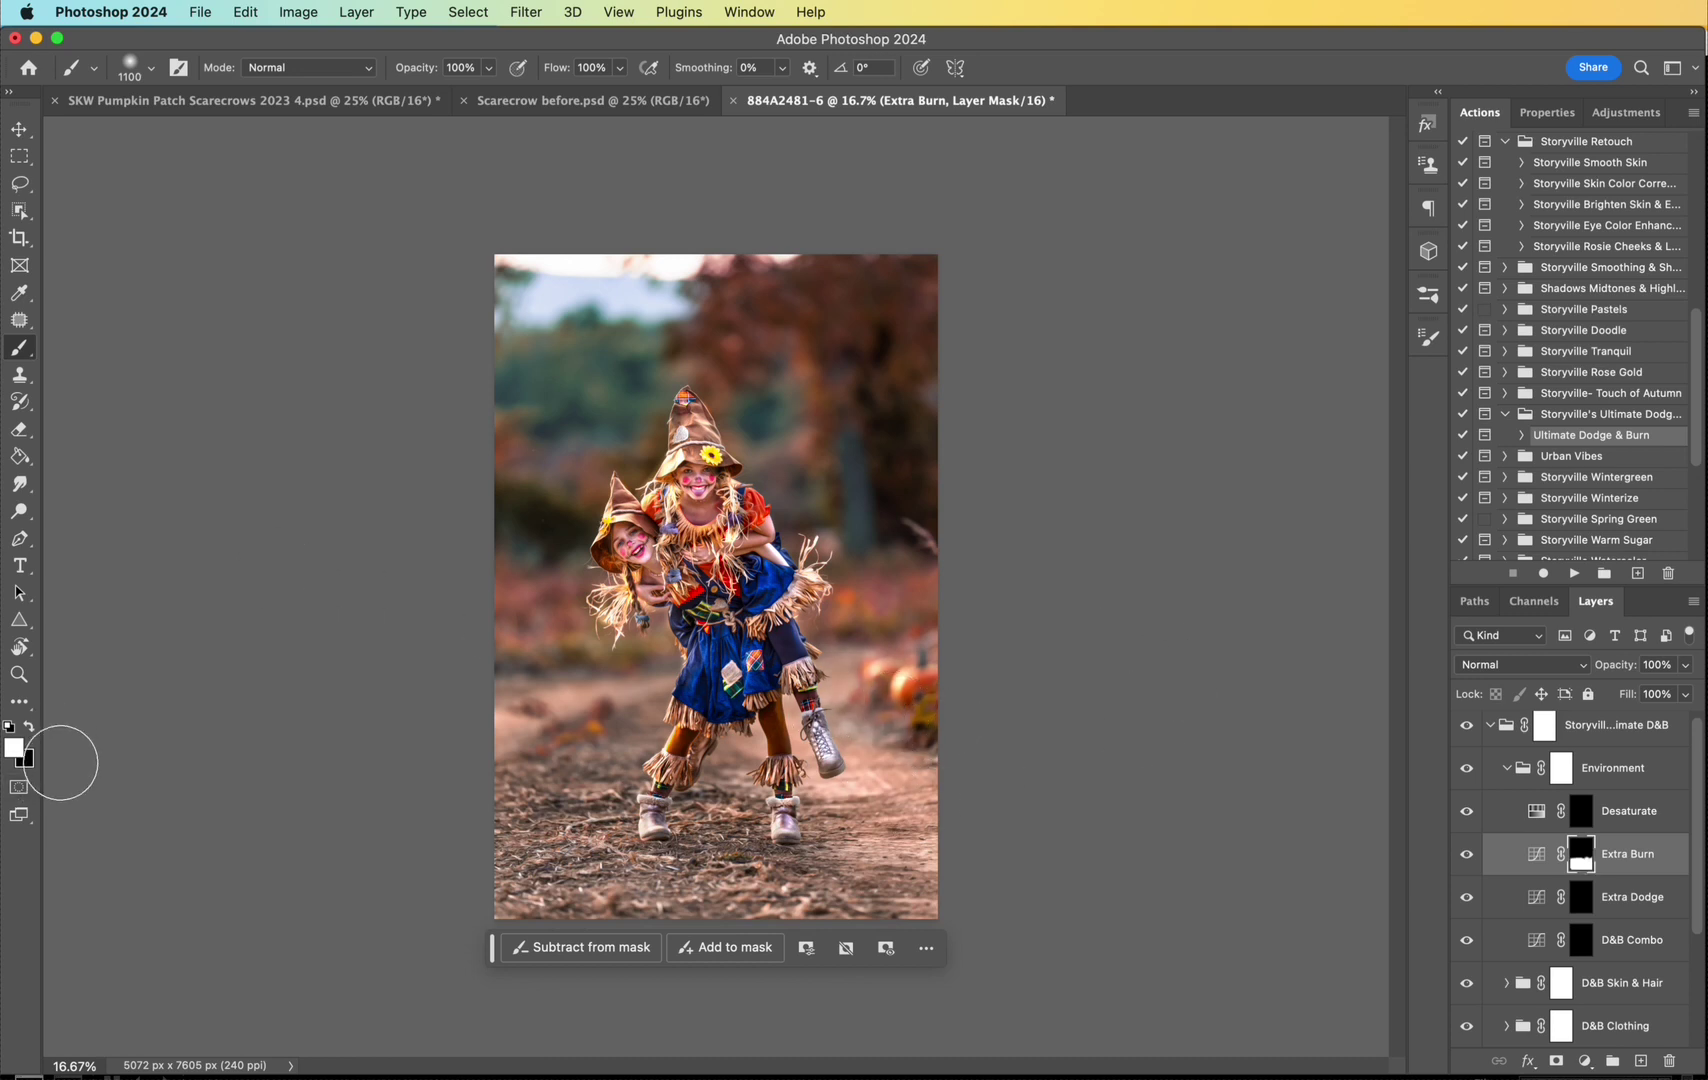
key(x)
key(super+equal)
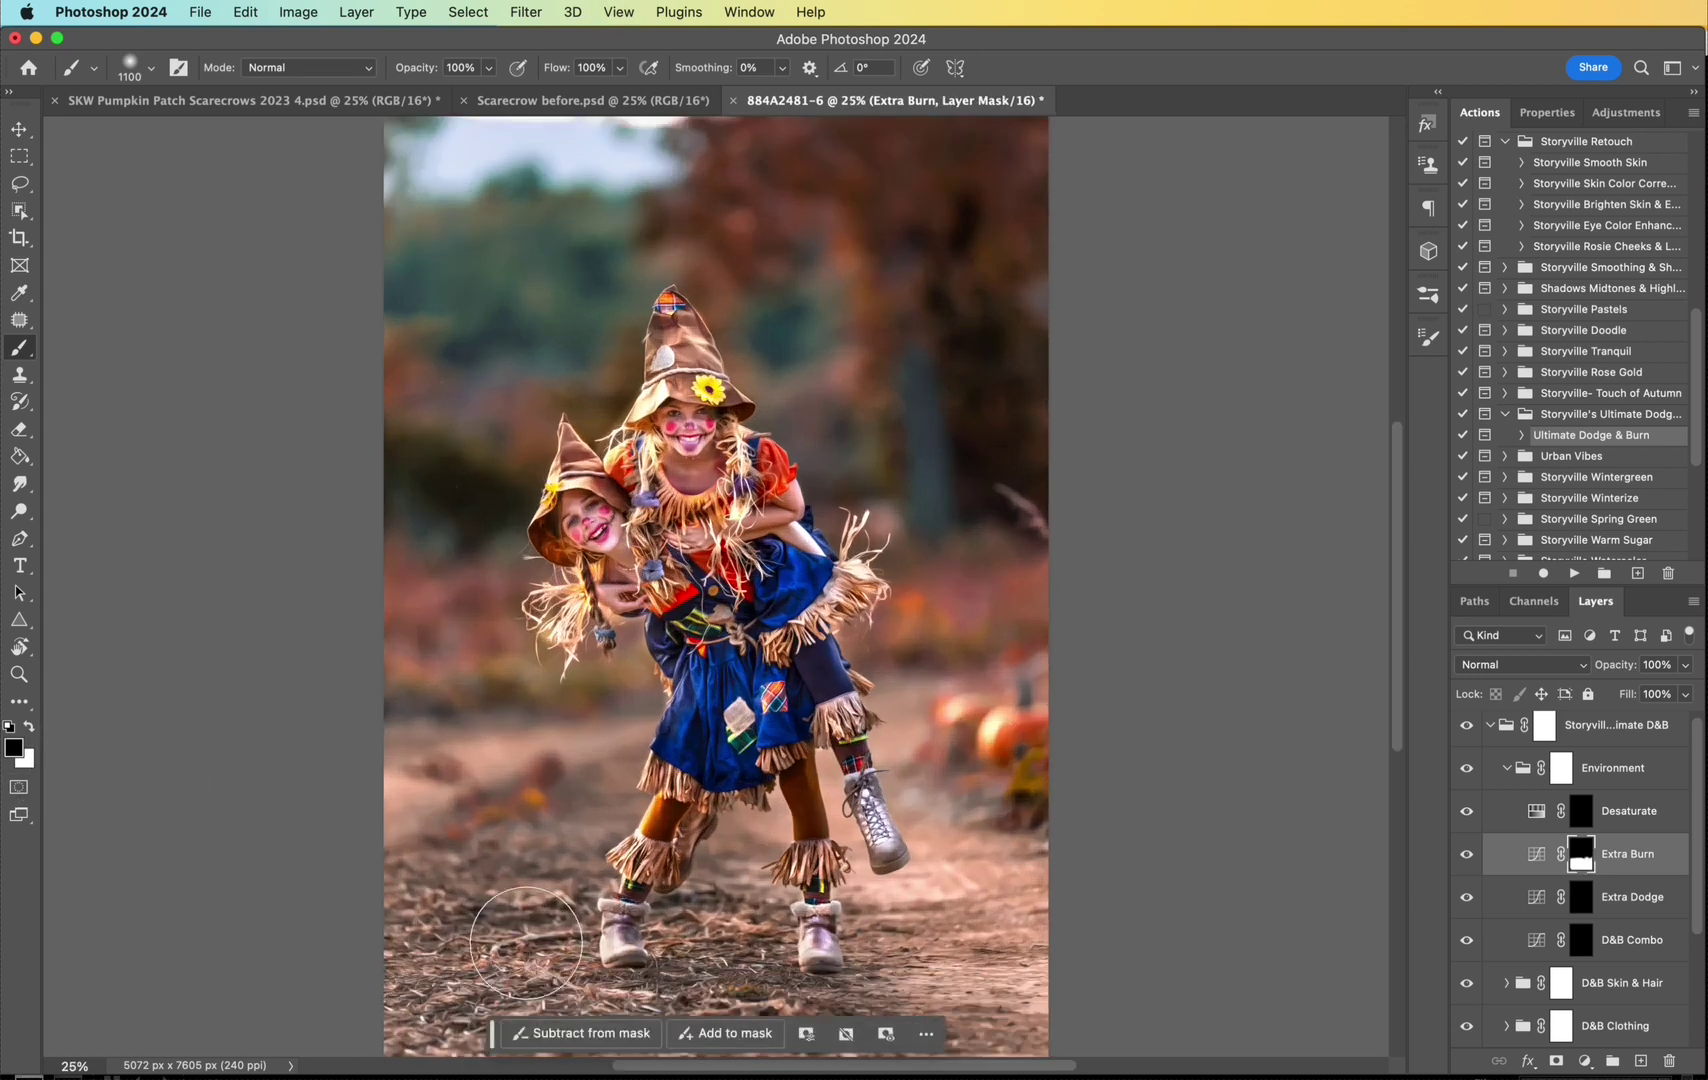
key(bracketleft)
key(bracketleft)
key(bracketleft)
key(bracketleft)
key(bracketleft)
key(bracketleft)
key(bracketleft)
key(bracketleft)
key(bracketleft)
key(bracketleft)
key(bracketleft)
key(bracketleft)
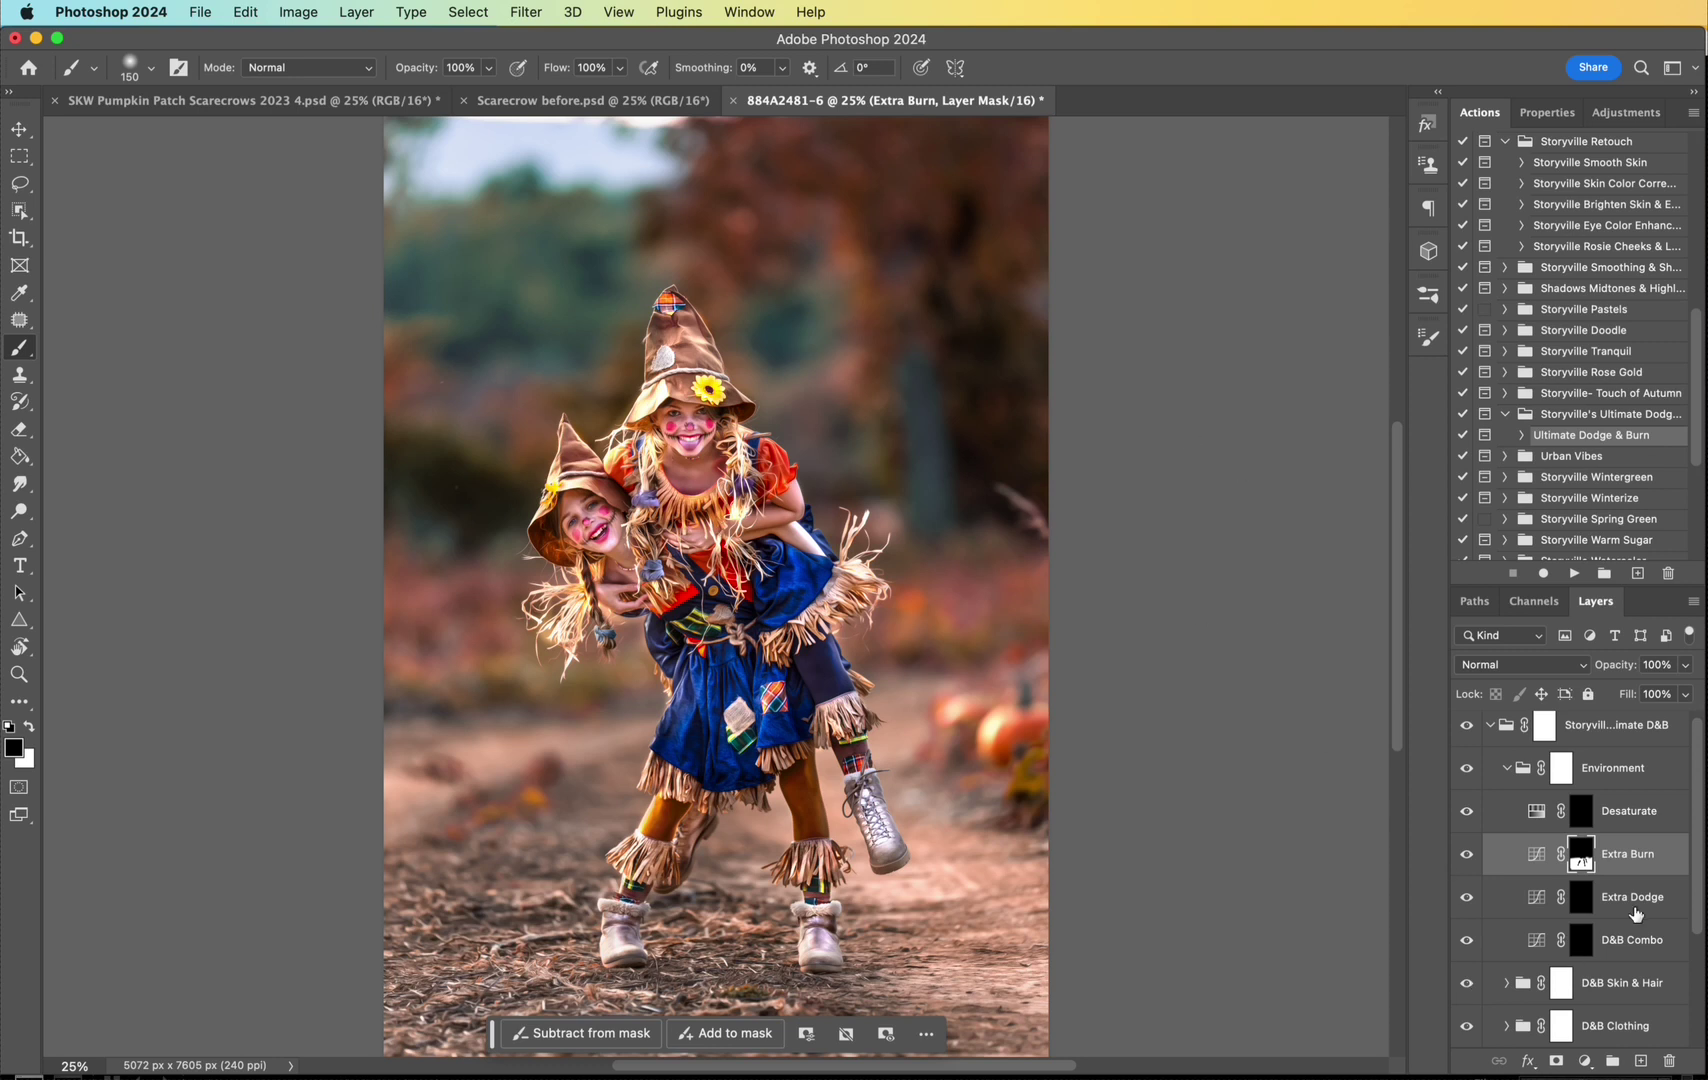
Step: Collapse the Storyville's Ultimate D&B group and toggle its visibility to compare before and after
scroll(1650, 910, down, 2)
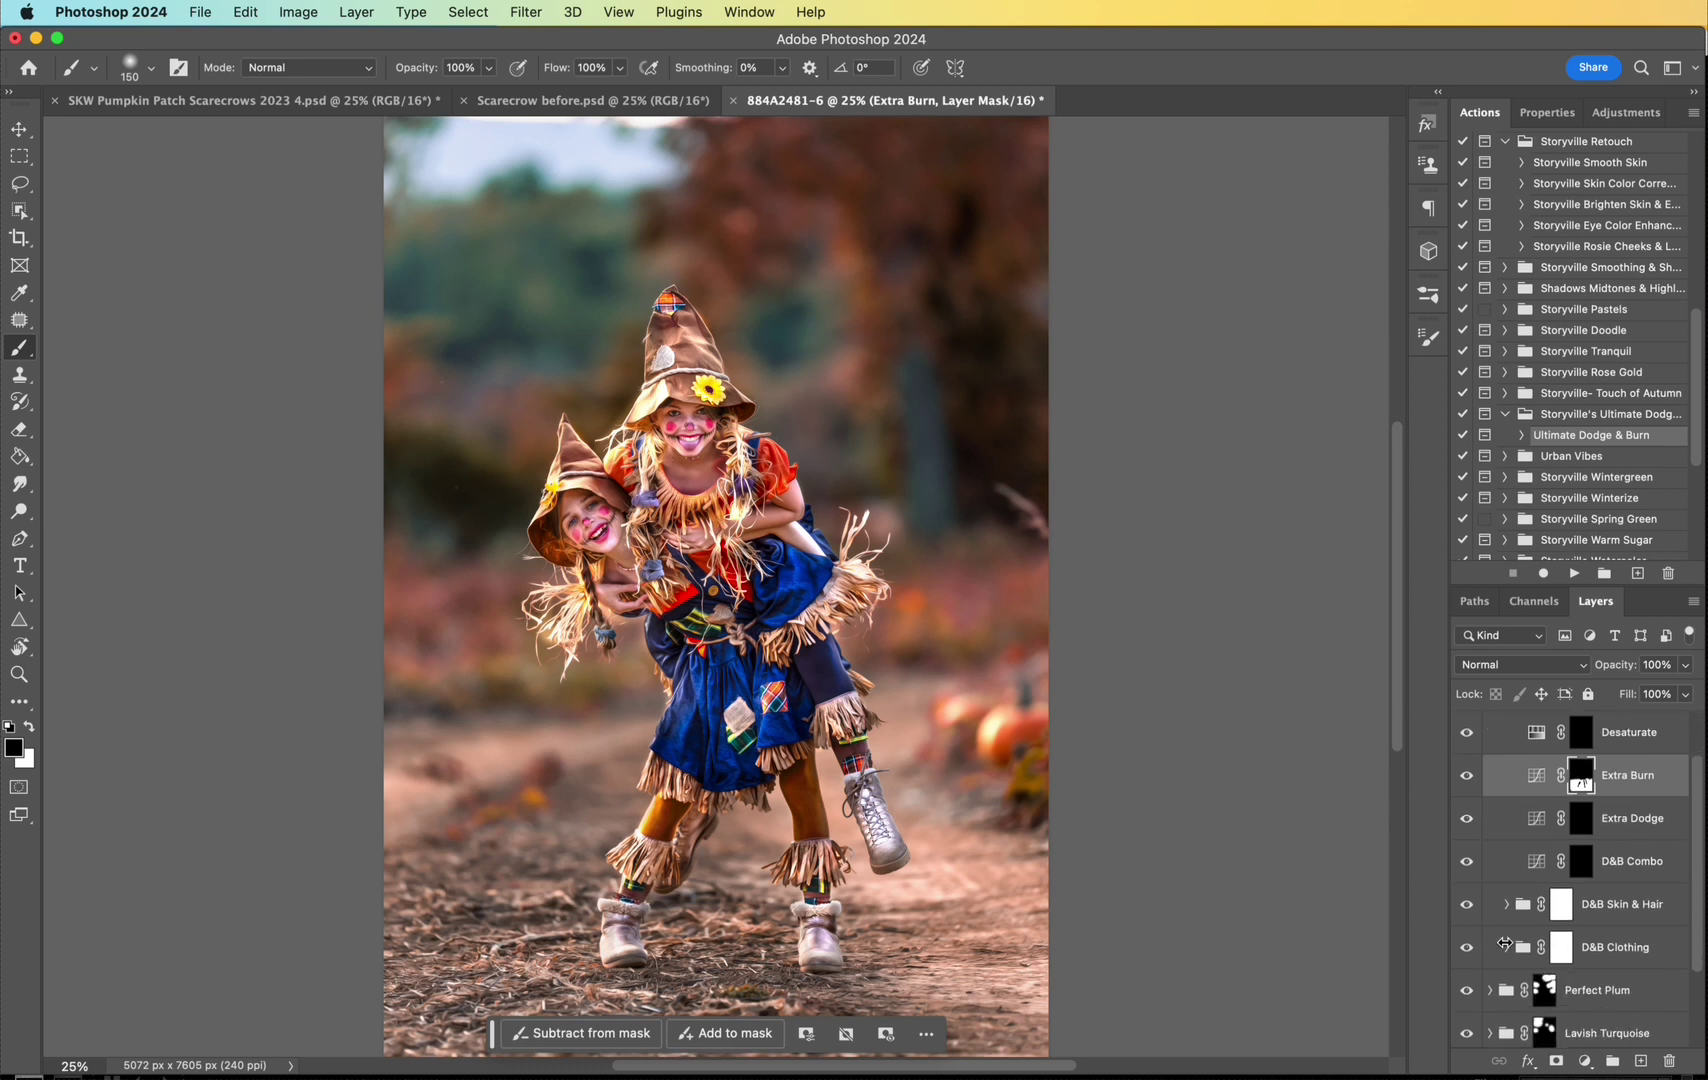
click(1506, 947)
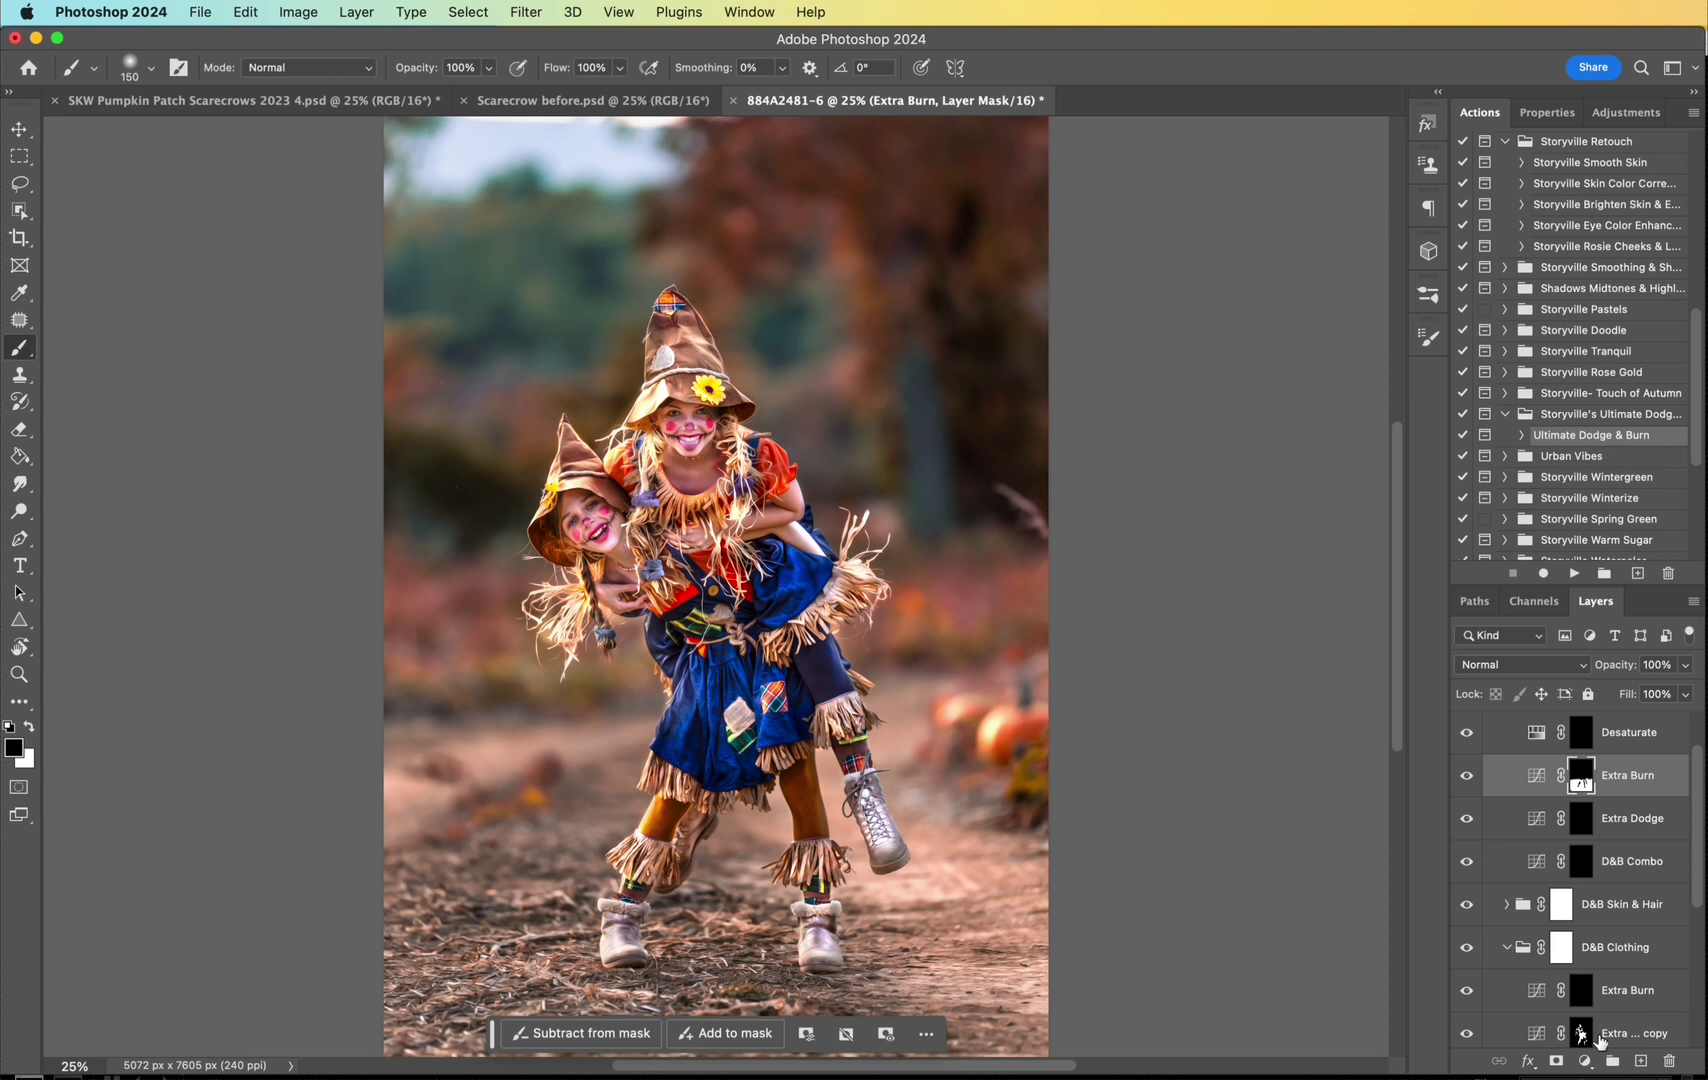
click(1581, 1033)
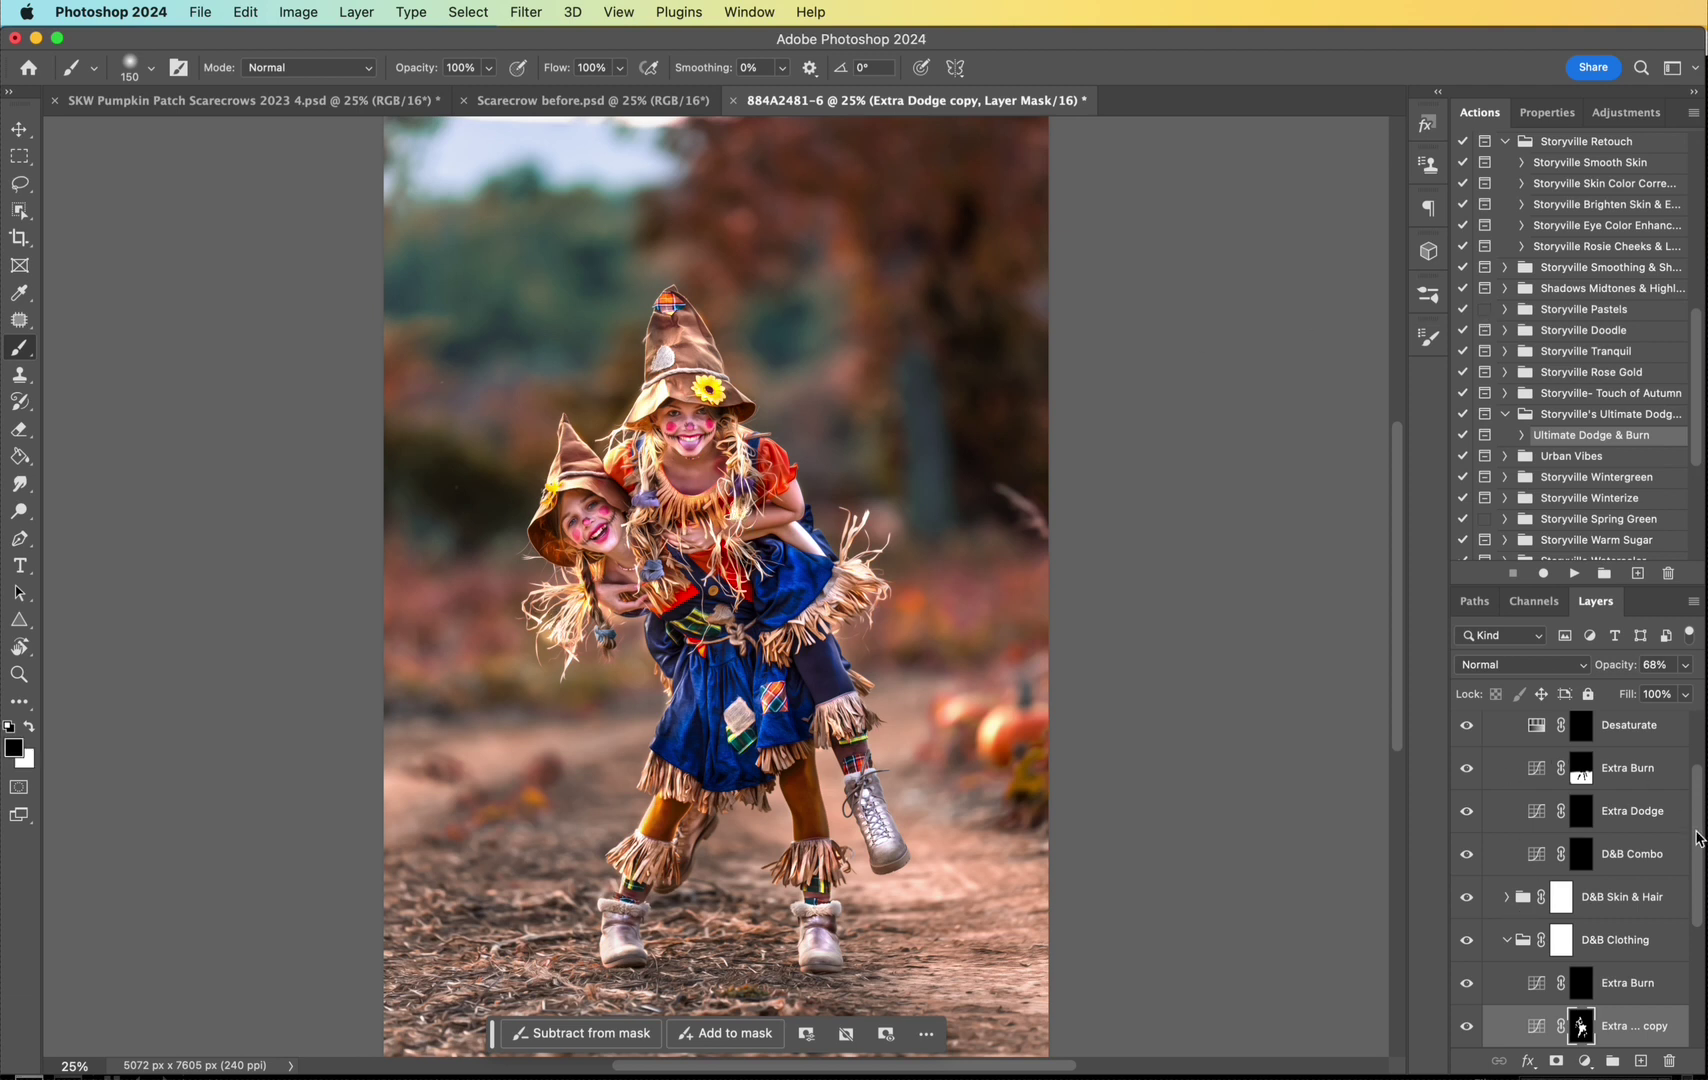
scroll(1700, 838, up, 3)
click(1496, 736)
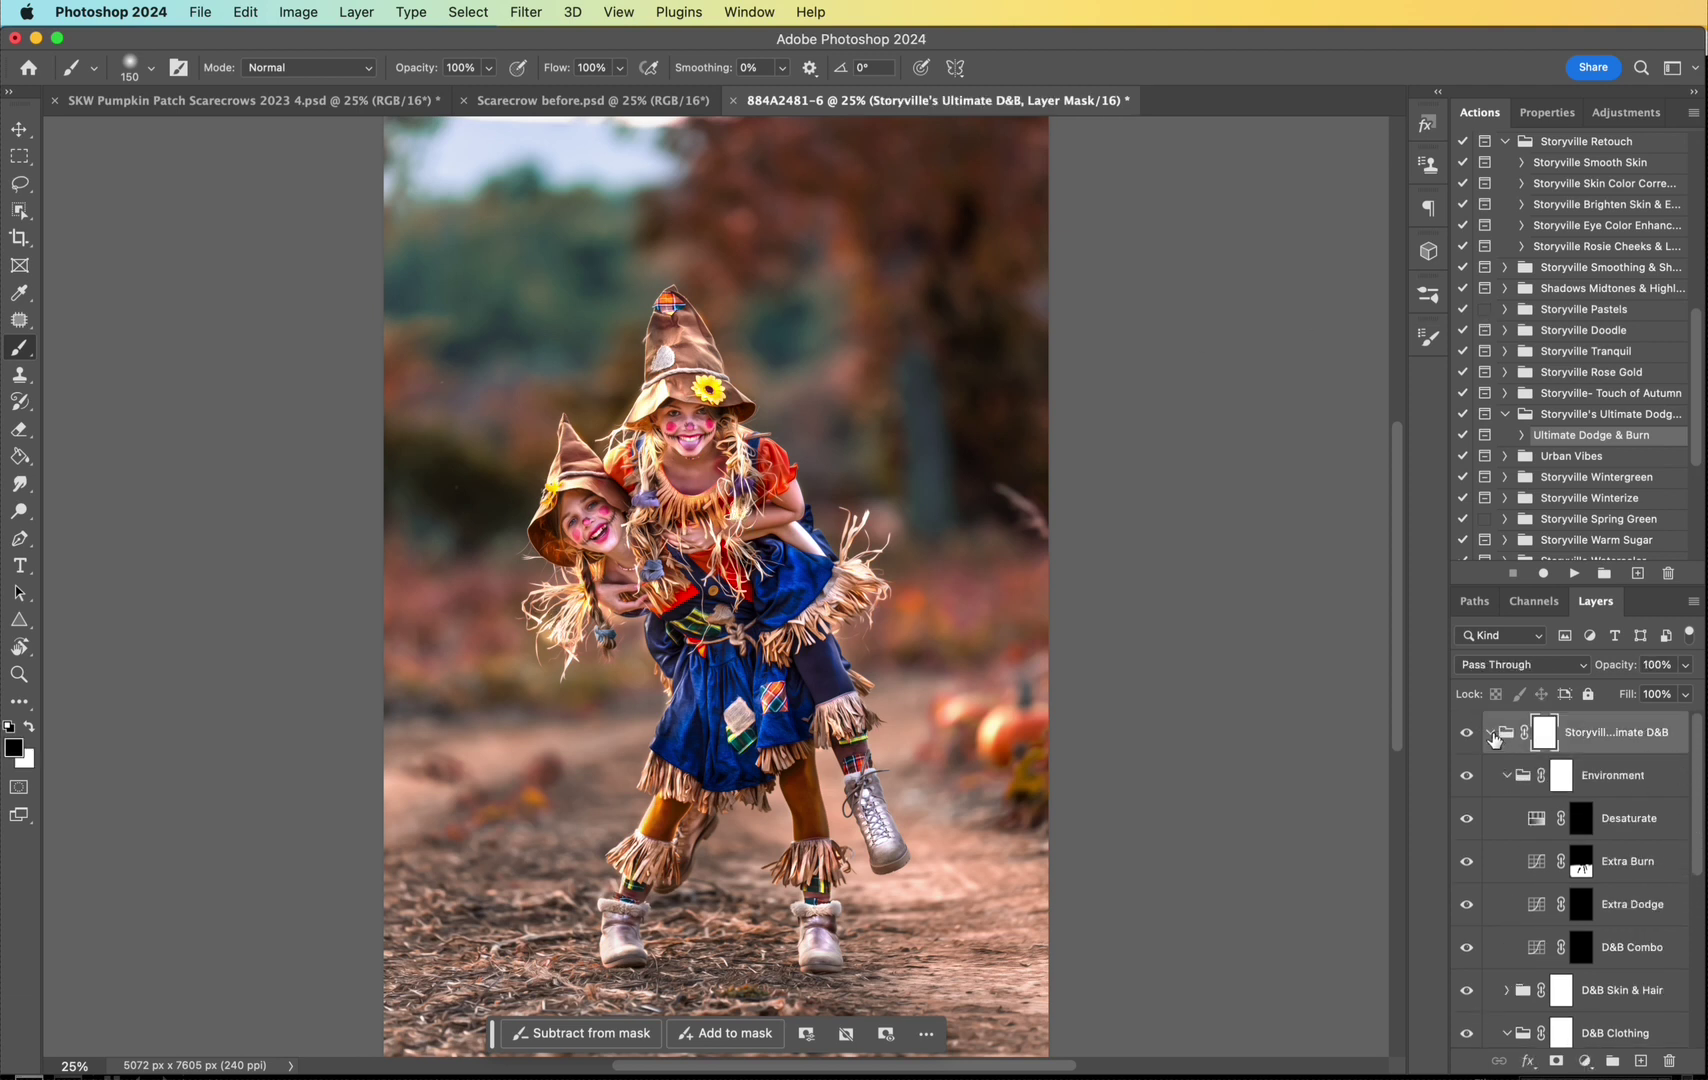
click(1491, 734)
click(1467, 736)
click(1467, 735)
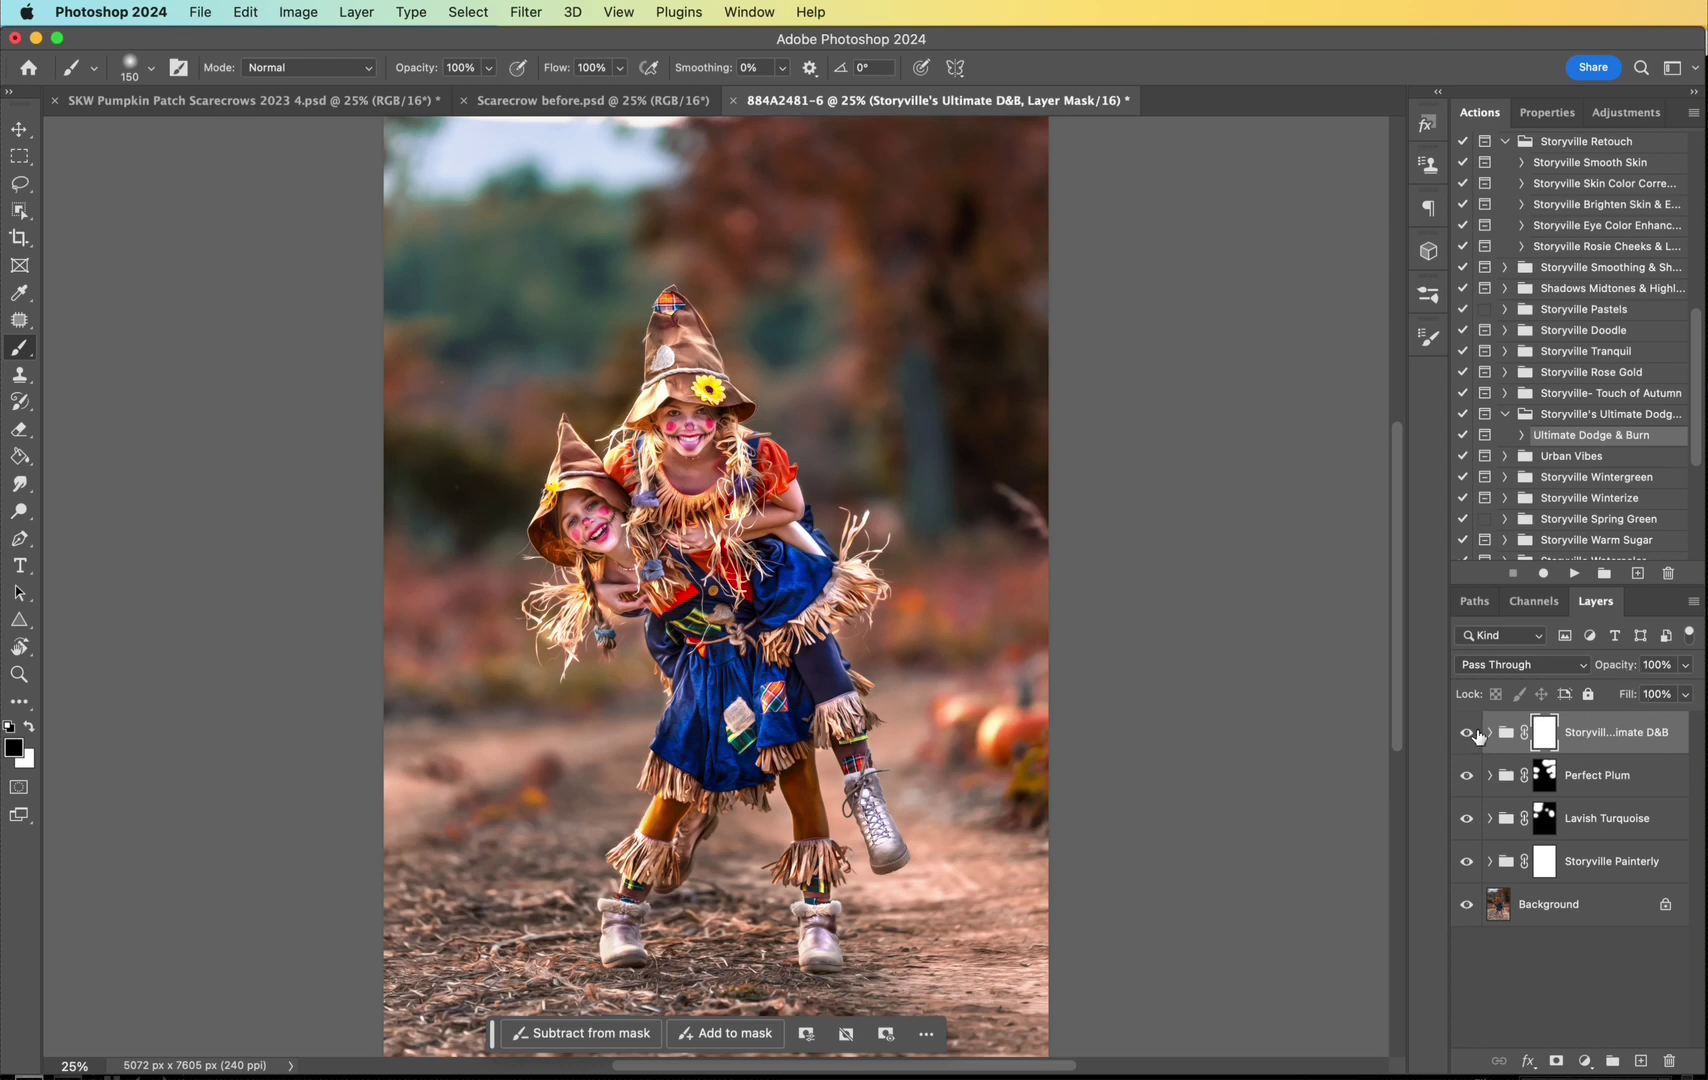
Step: Lower the group's opacity to 96%, then set it back to 100%
mouse_move(1630, 668)
mouse_down()
mouse_move(1450, 664)
mouse_move(1522, 667)
mouse_up()
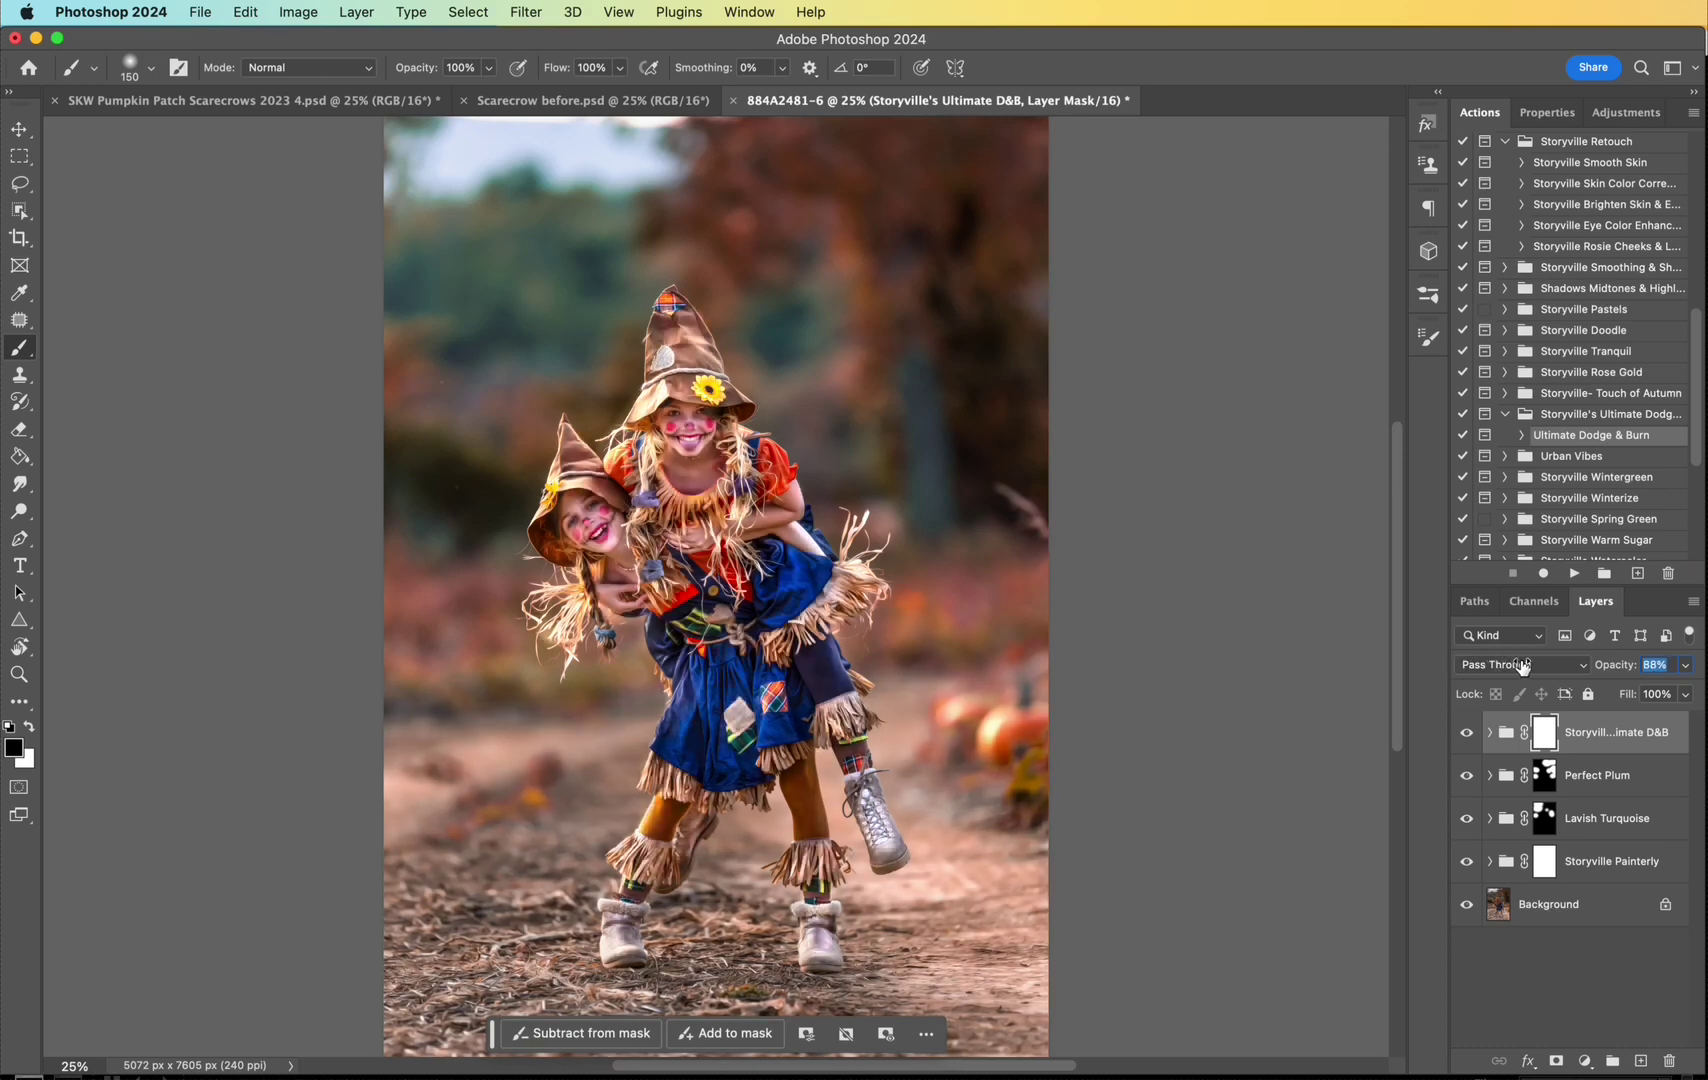
text(96)
click(1655, 665)
text(100)
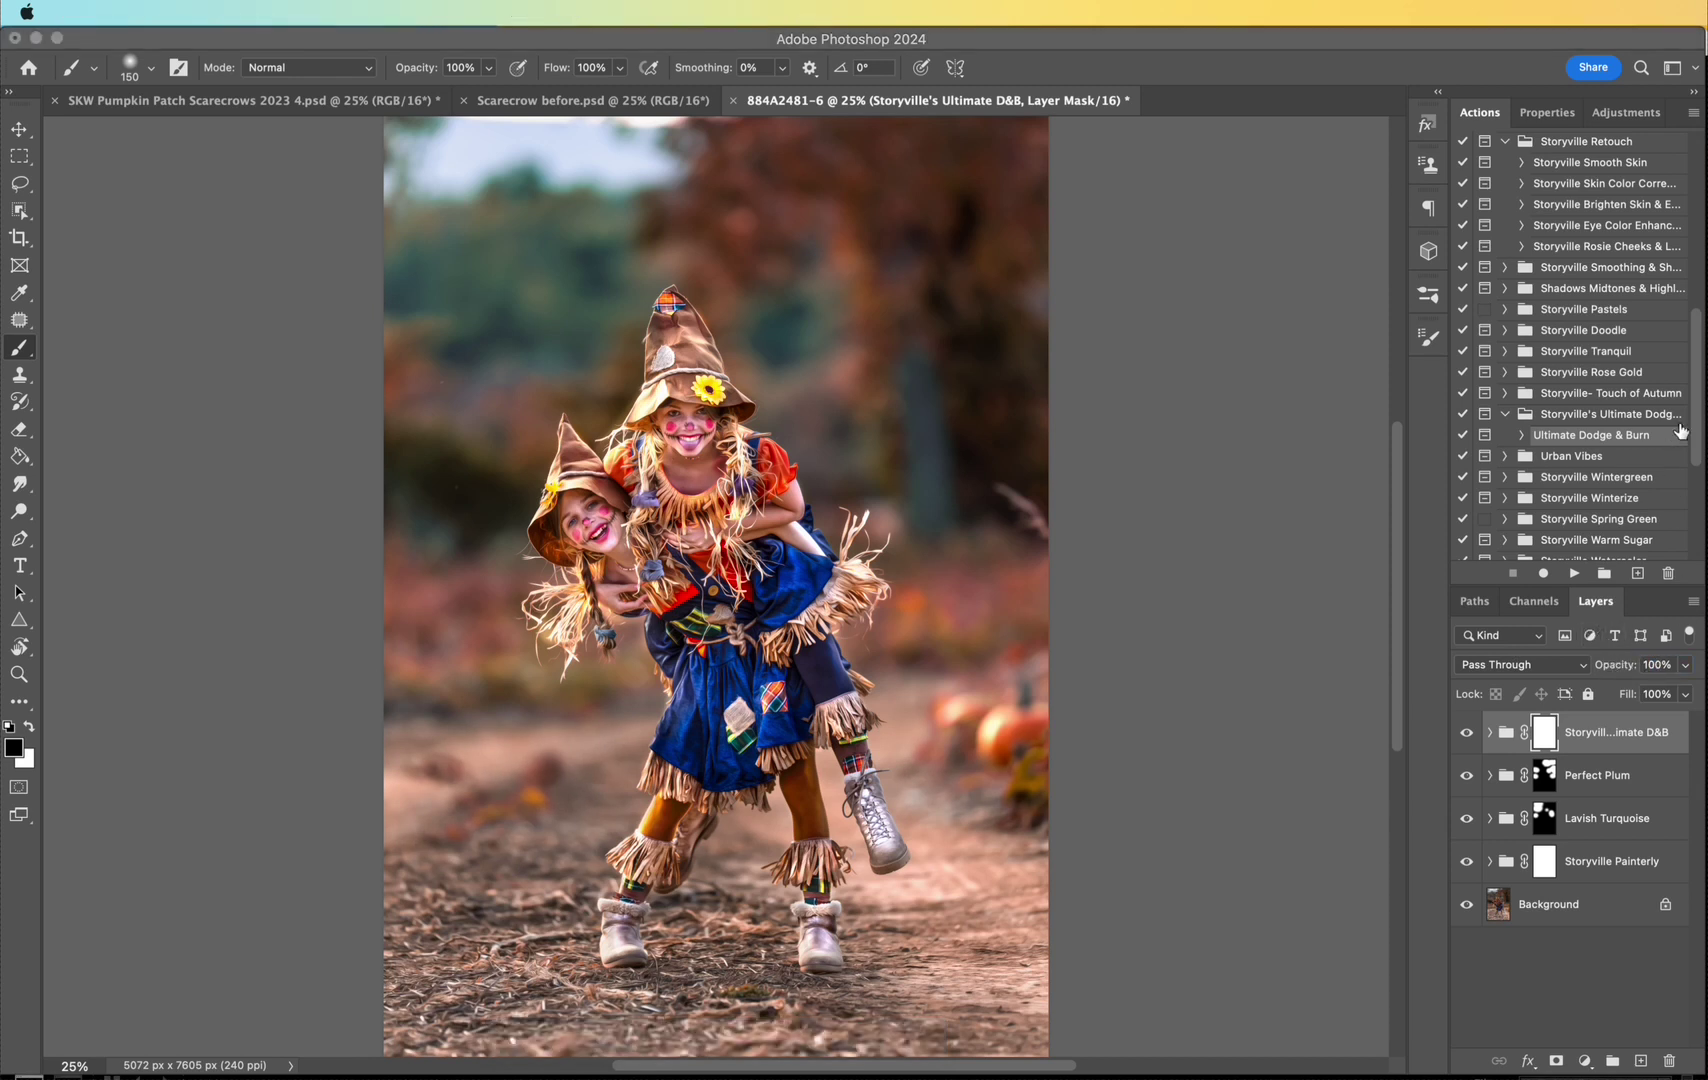
Step: Run the Brighten Skin & Eyes action, creating the Brighten Skin & Eyes group
drag(1703, 378, 1702, 344)
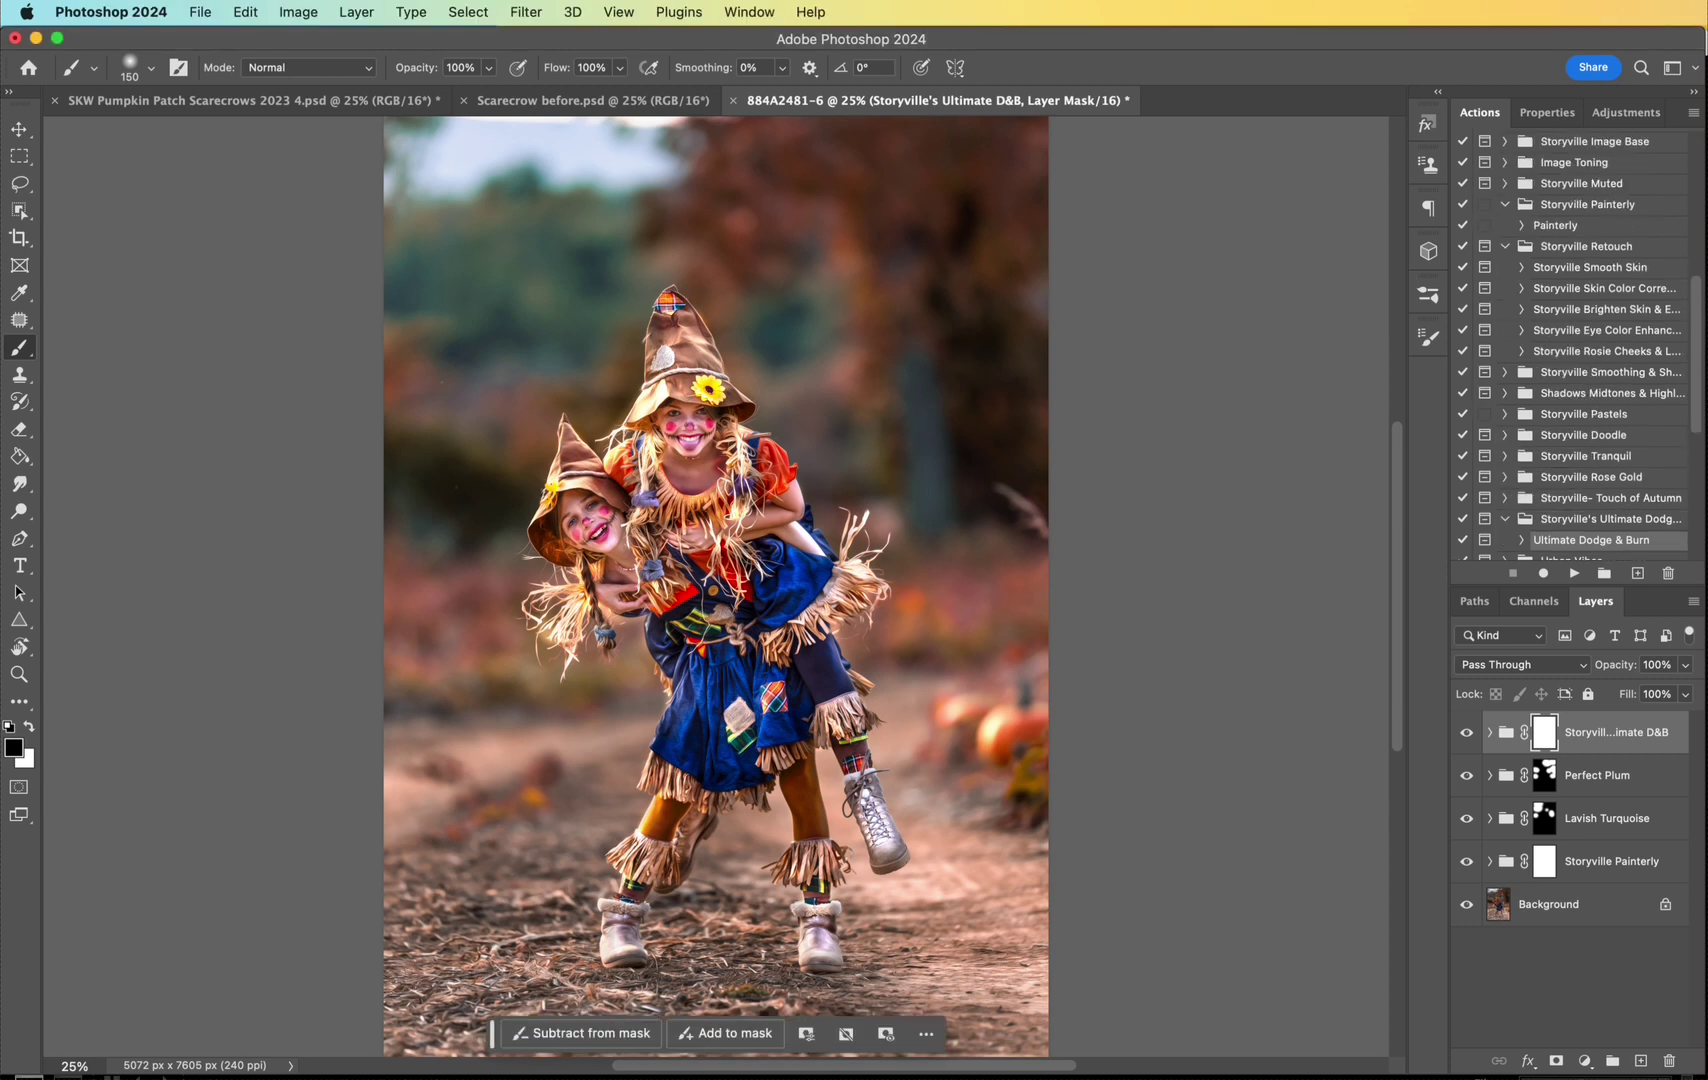
click(1634, 314)
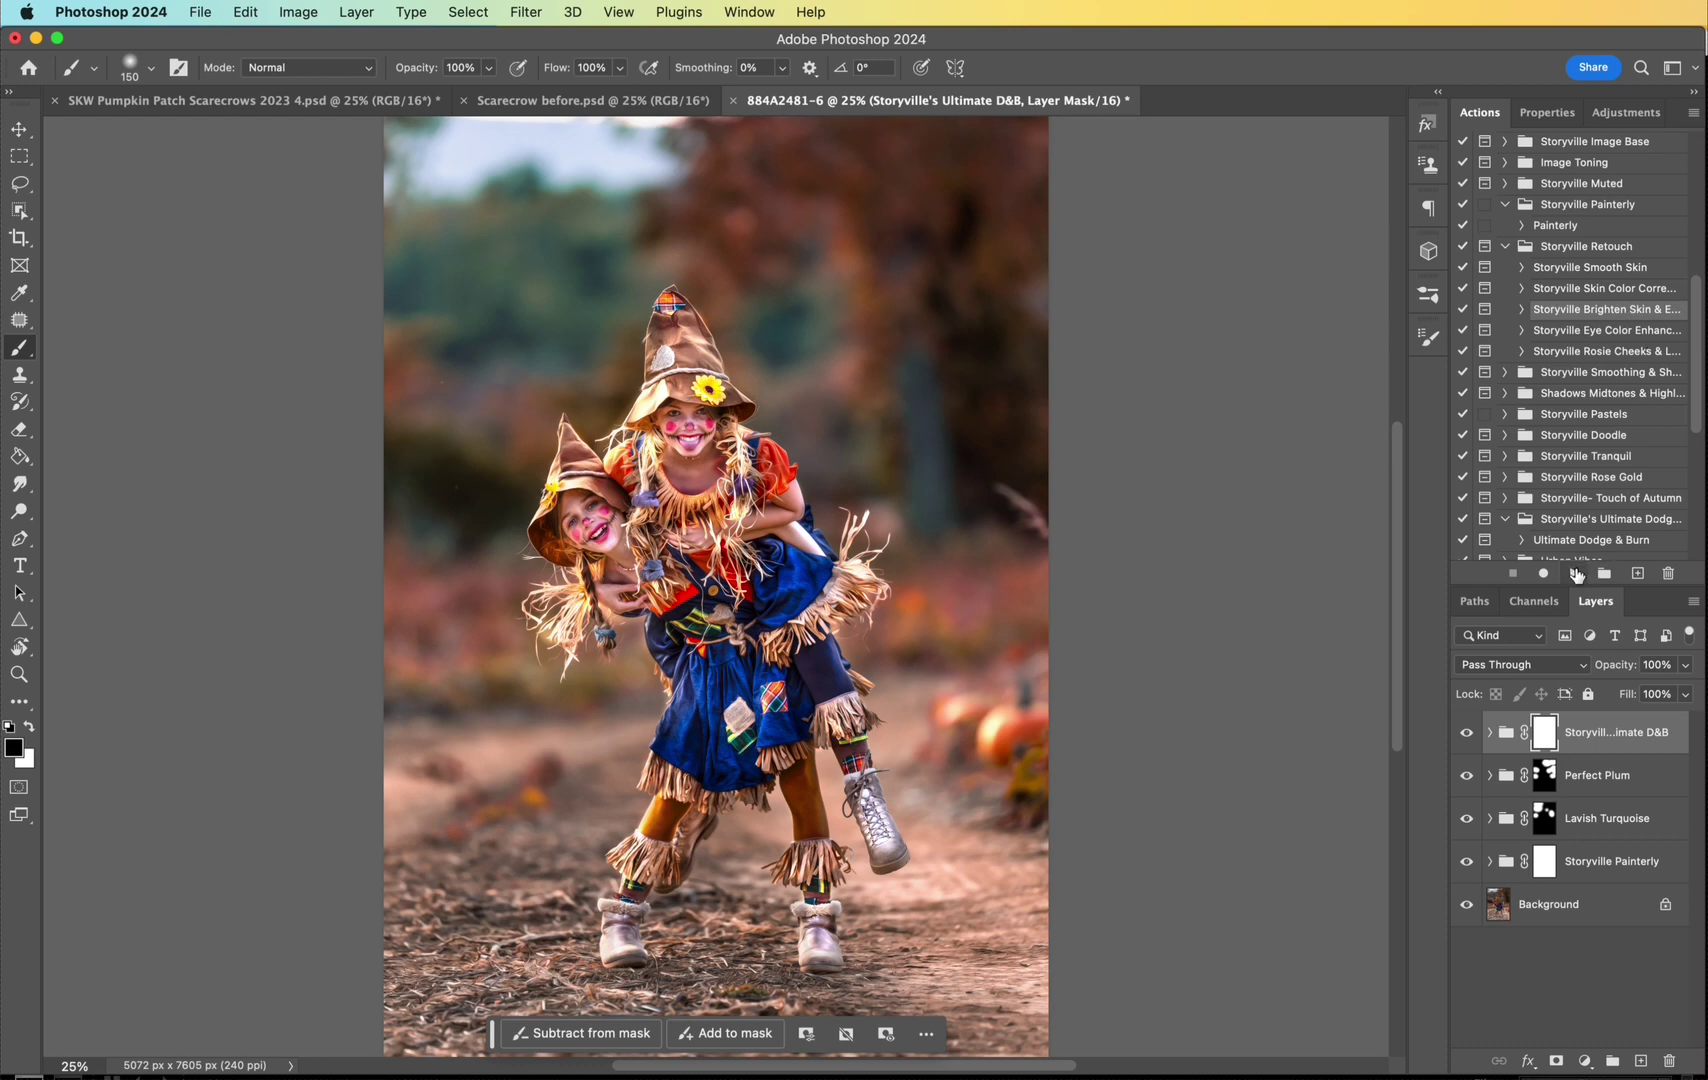
click(1577, 574)
click(1395, 574)
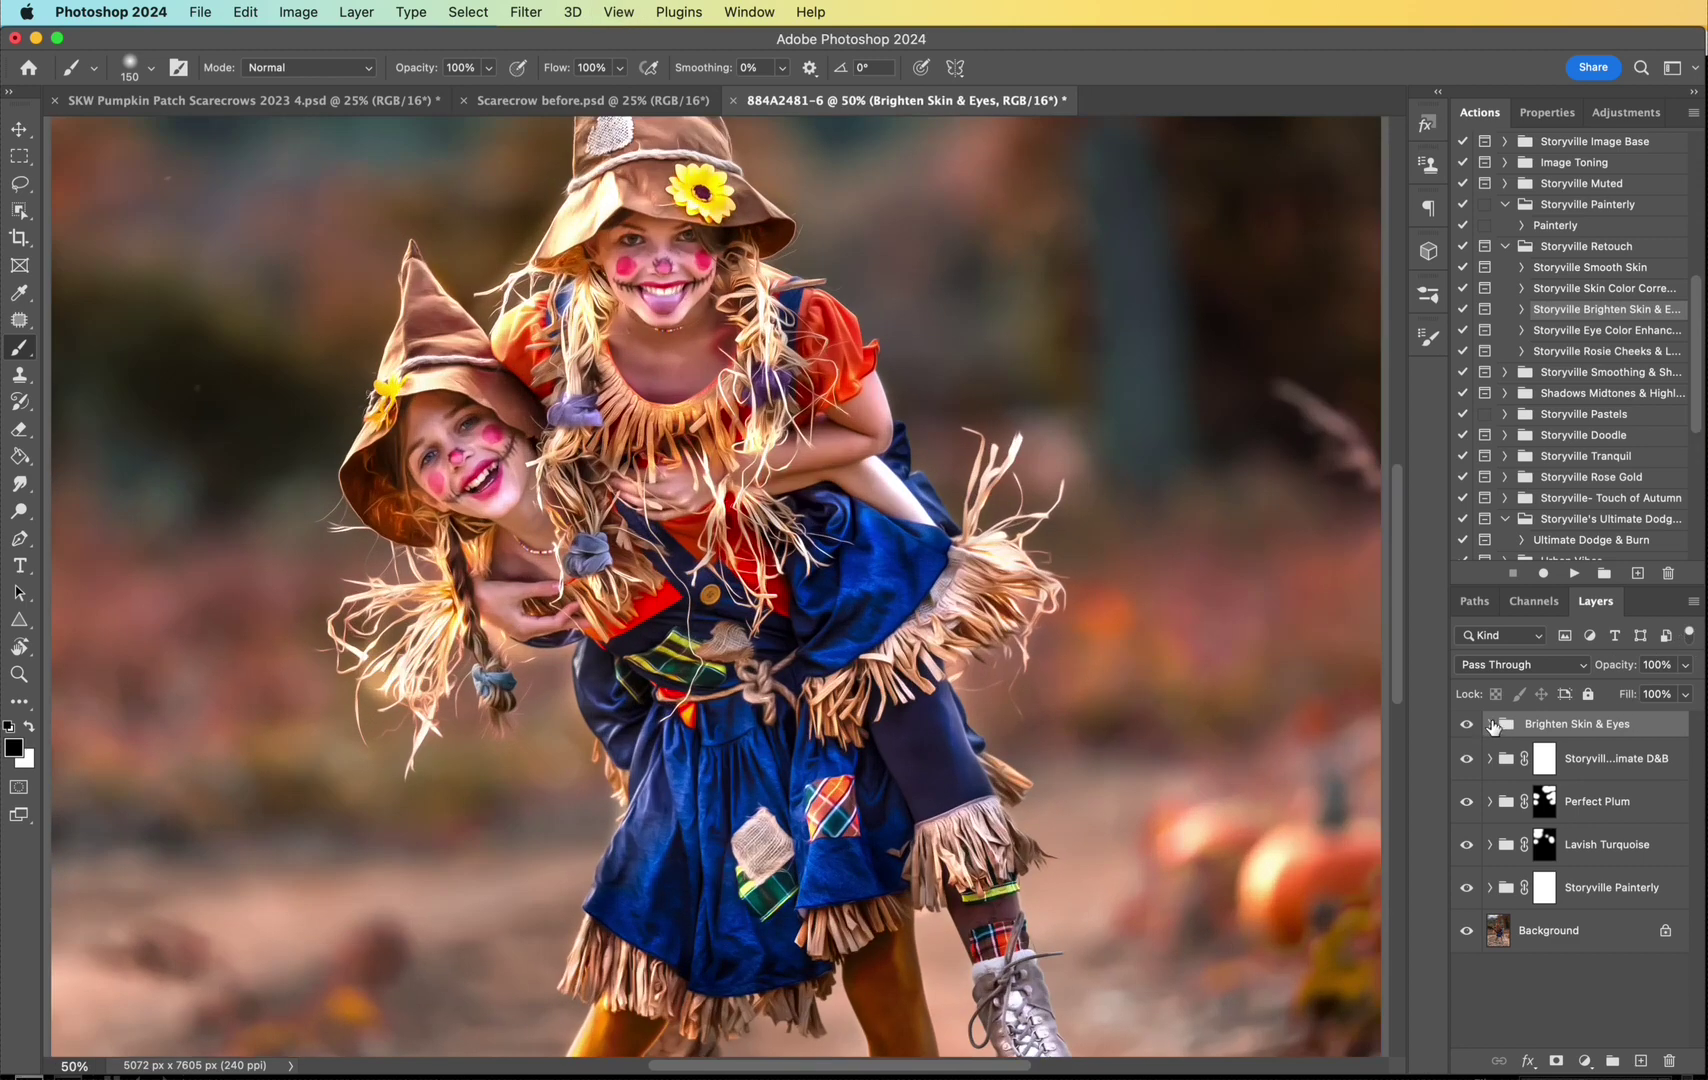
Step: Paint white on the Brighten Eyes mask over both of the upper girl's eyes
click(1491, 724)
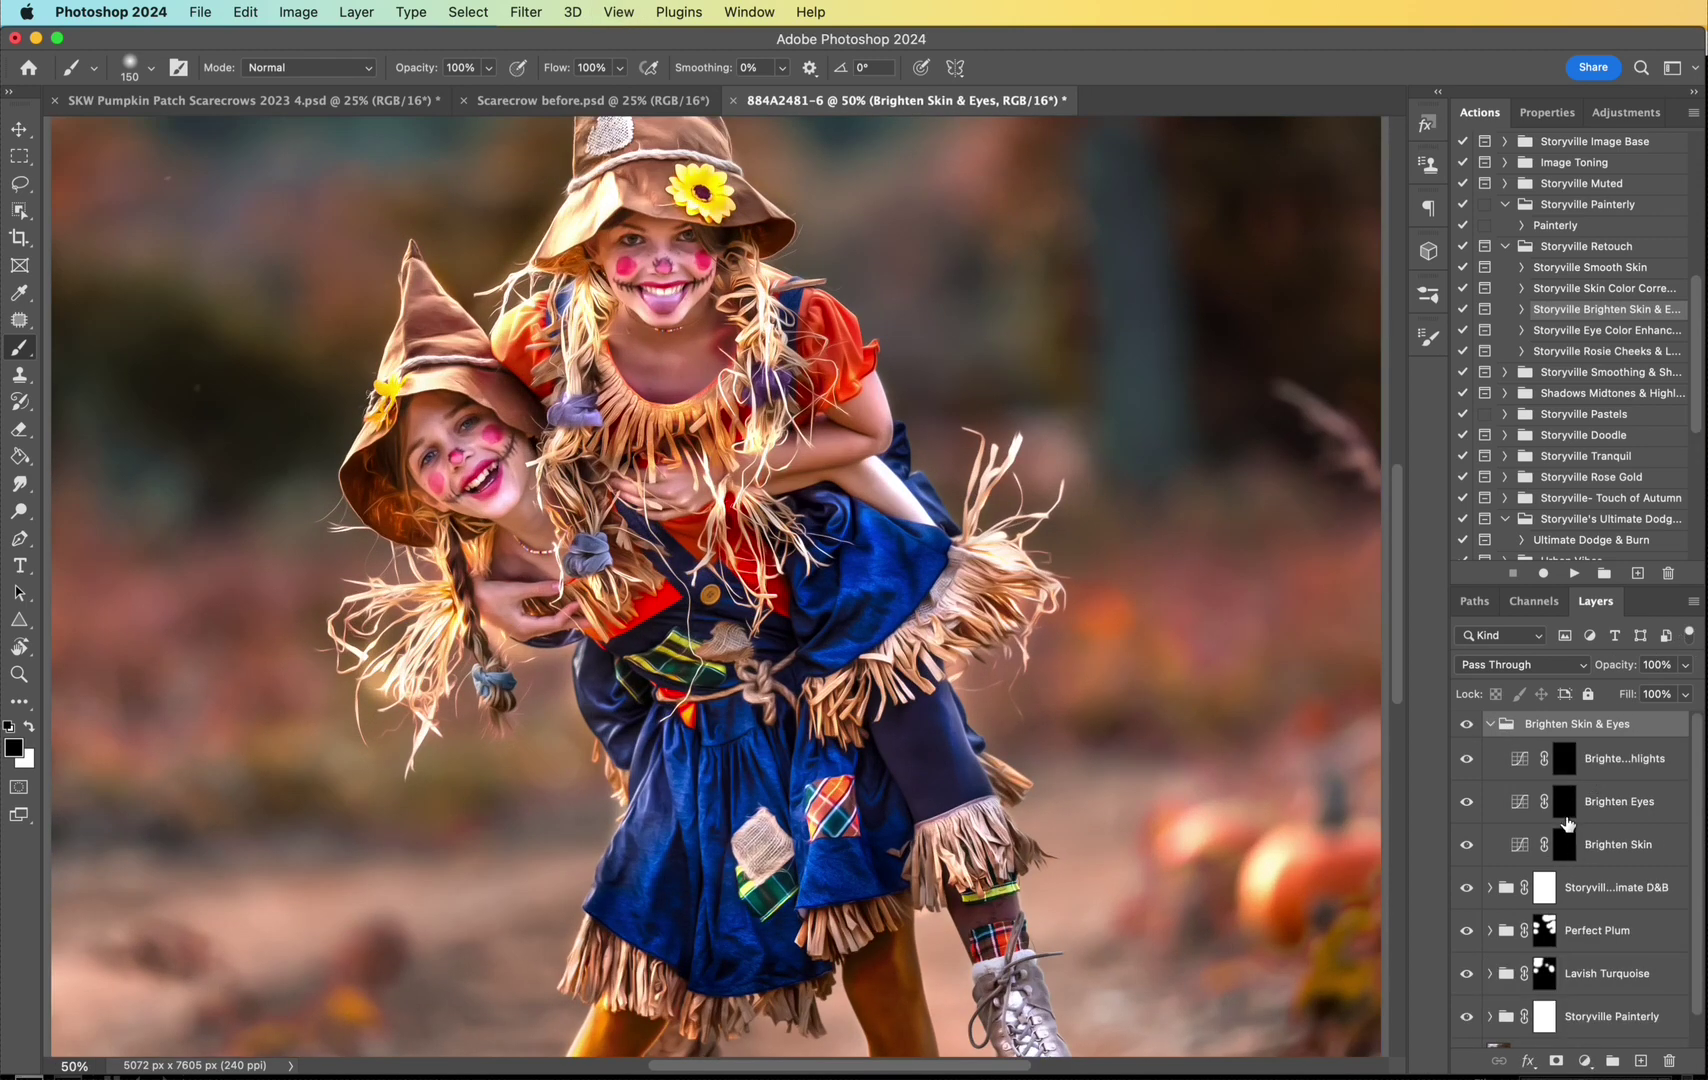
click(1566, 803)
key(super+equal)
key(super+equal)
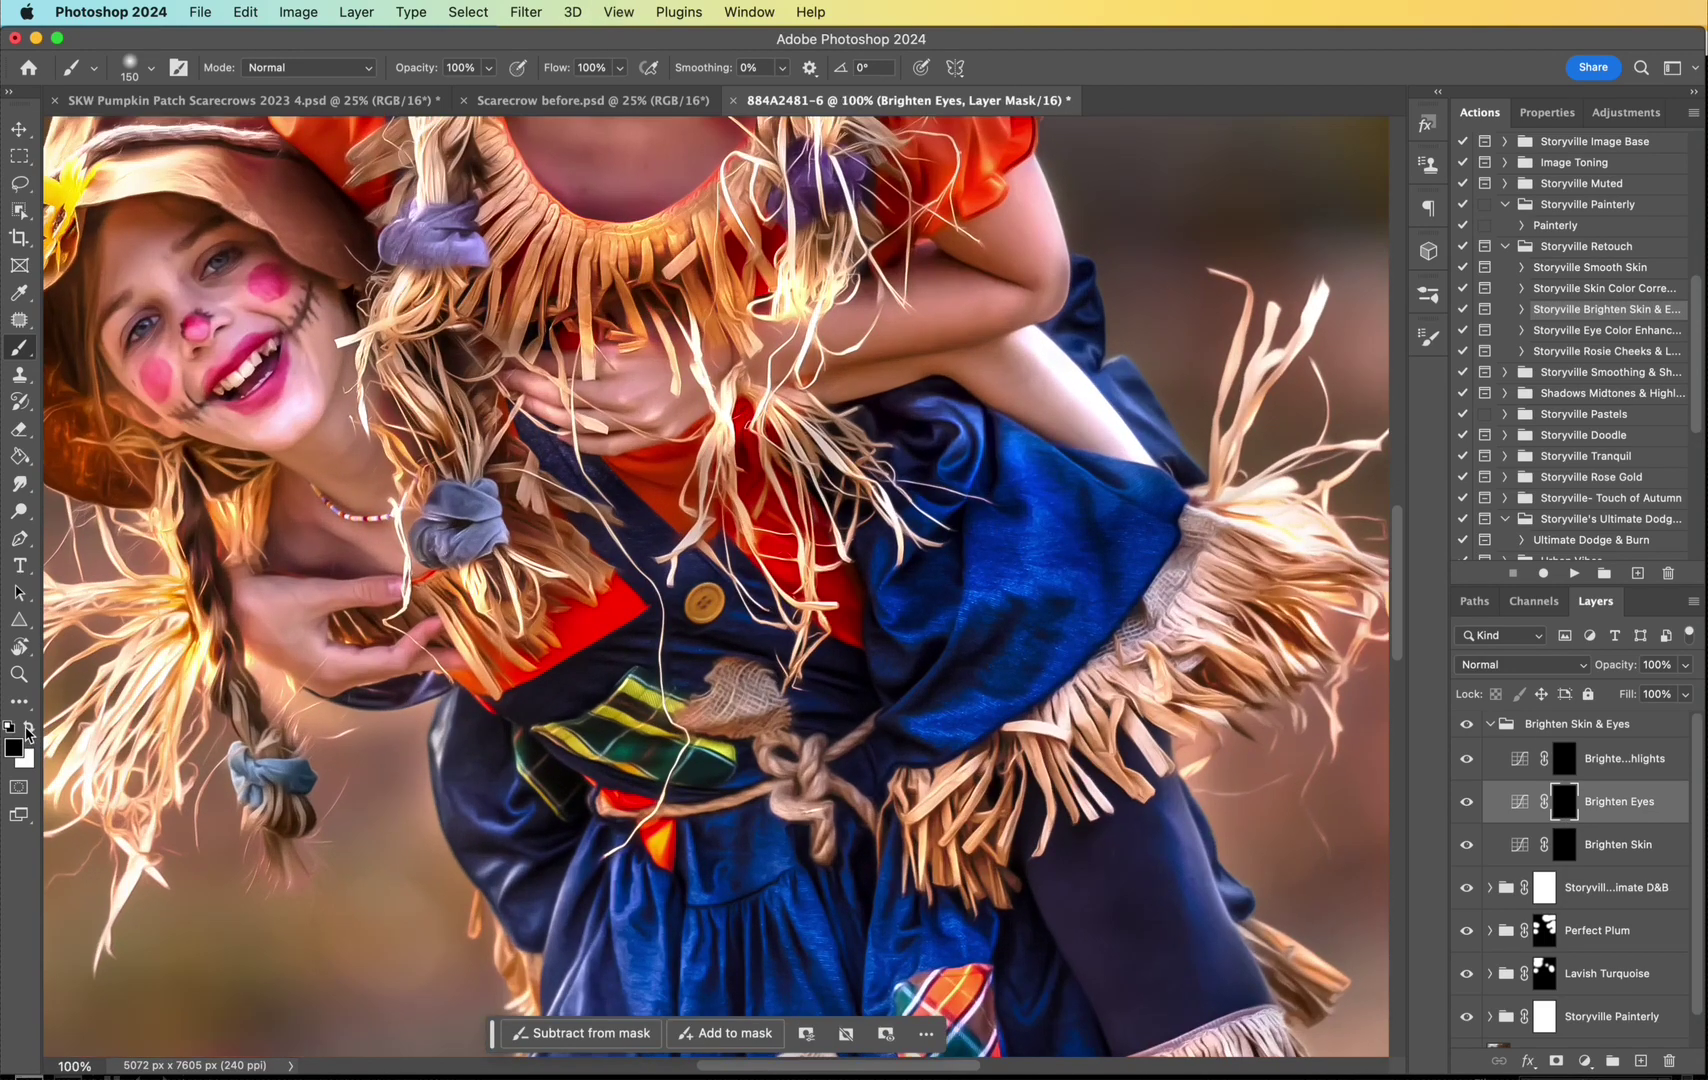
click(28, 728)
drag(1398, 540, 1396, 445)
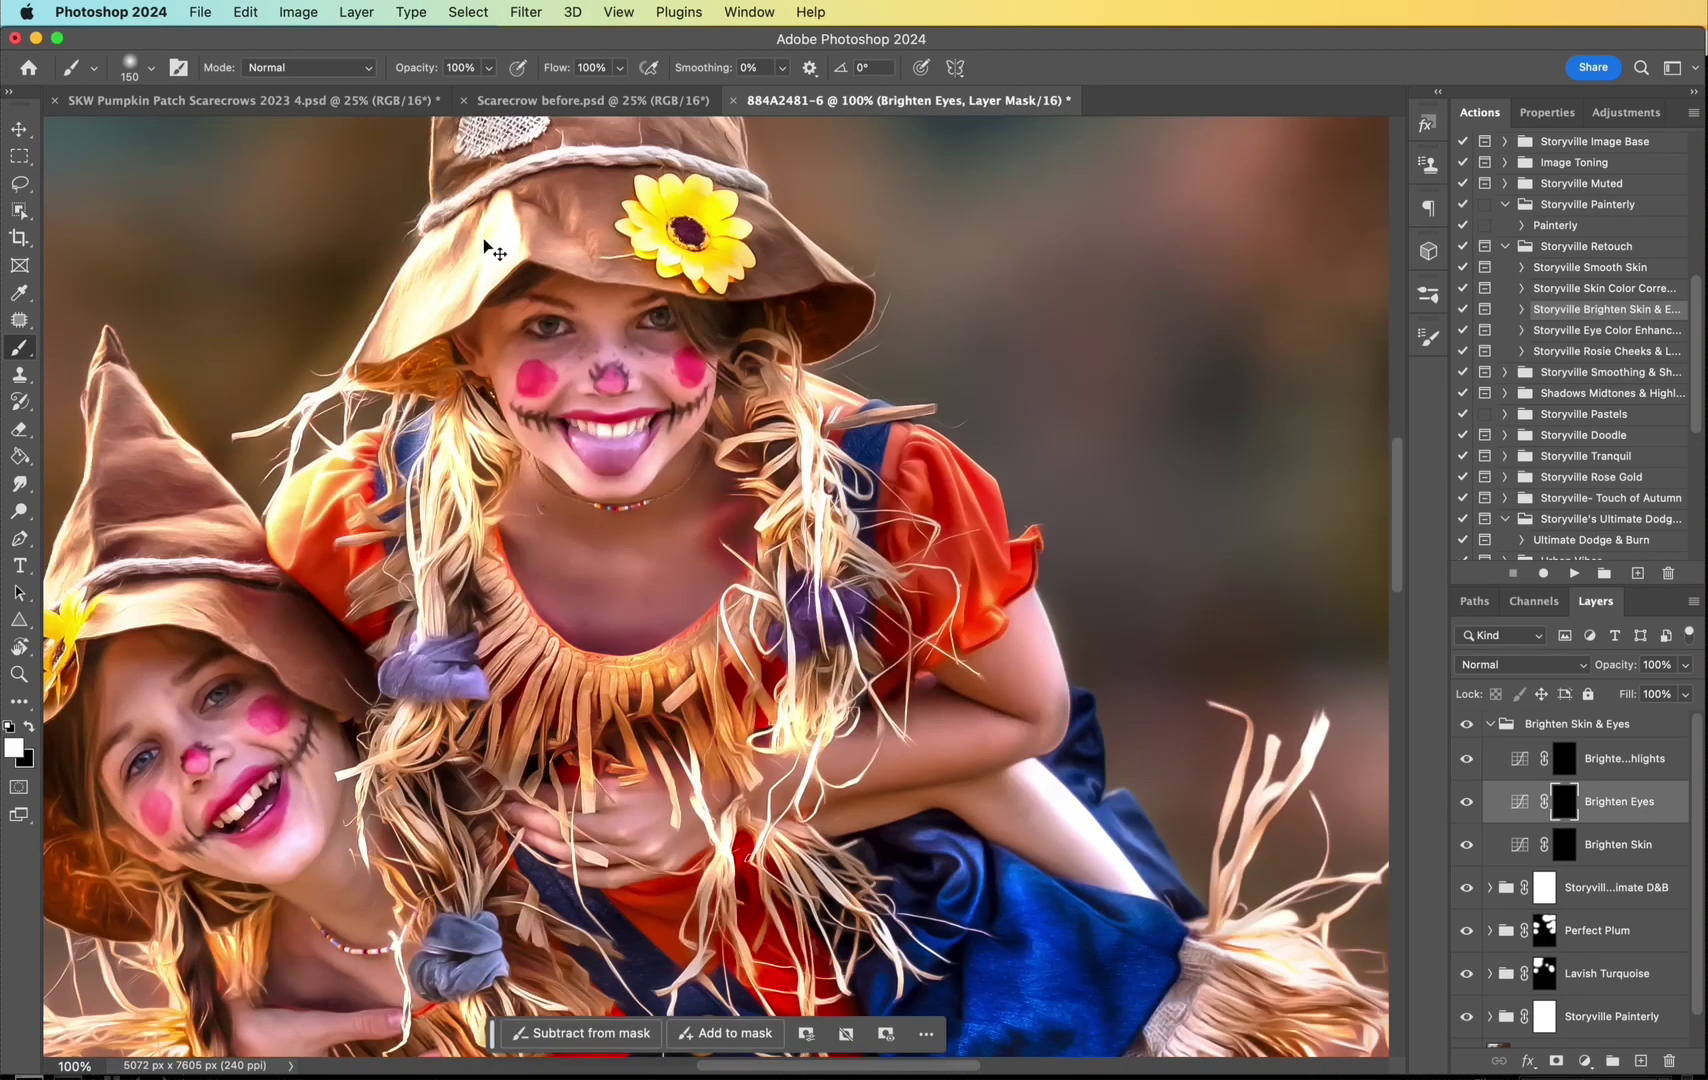
key(super+equal)
drag(1397, 525, 1397, 483)
key(bracketleft)
key(bracketleft)
key(bracketleft)
key(bracketleft)
key(bracketleft)
key(bracketleft)
key(bracketleft)
key(bracketleft)
key(bracketleft)
key(bracketleft)
drag(592, 475, 610, 472)
mouse_move(376, 500)
mouse_down()
mouse_move(360, 492)
mouse_move(405, 495)
mouse_up()
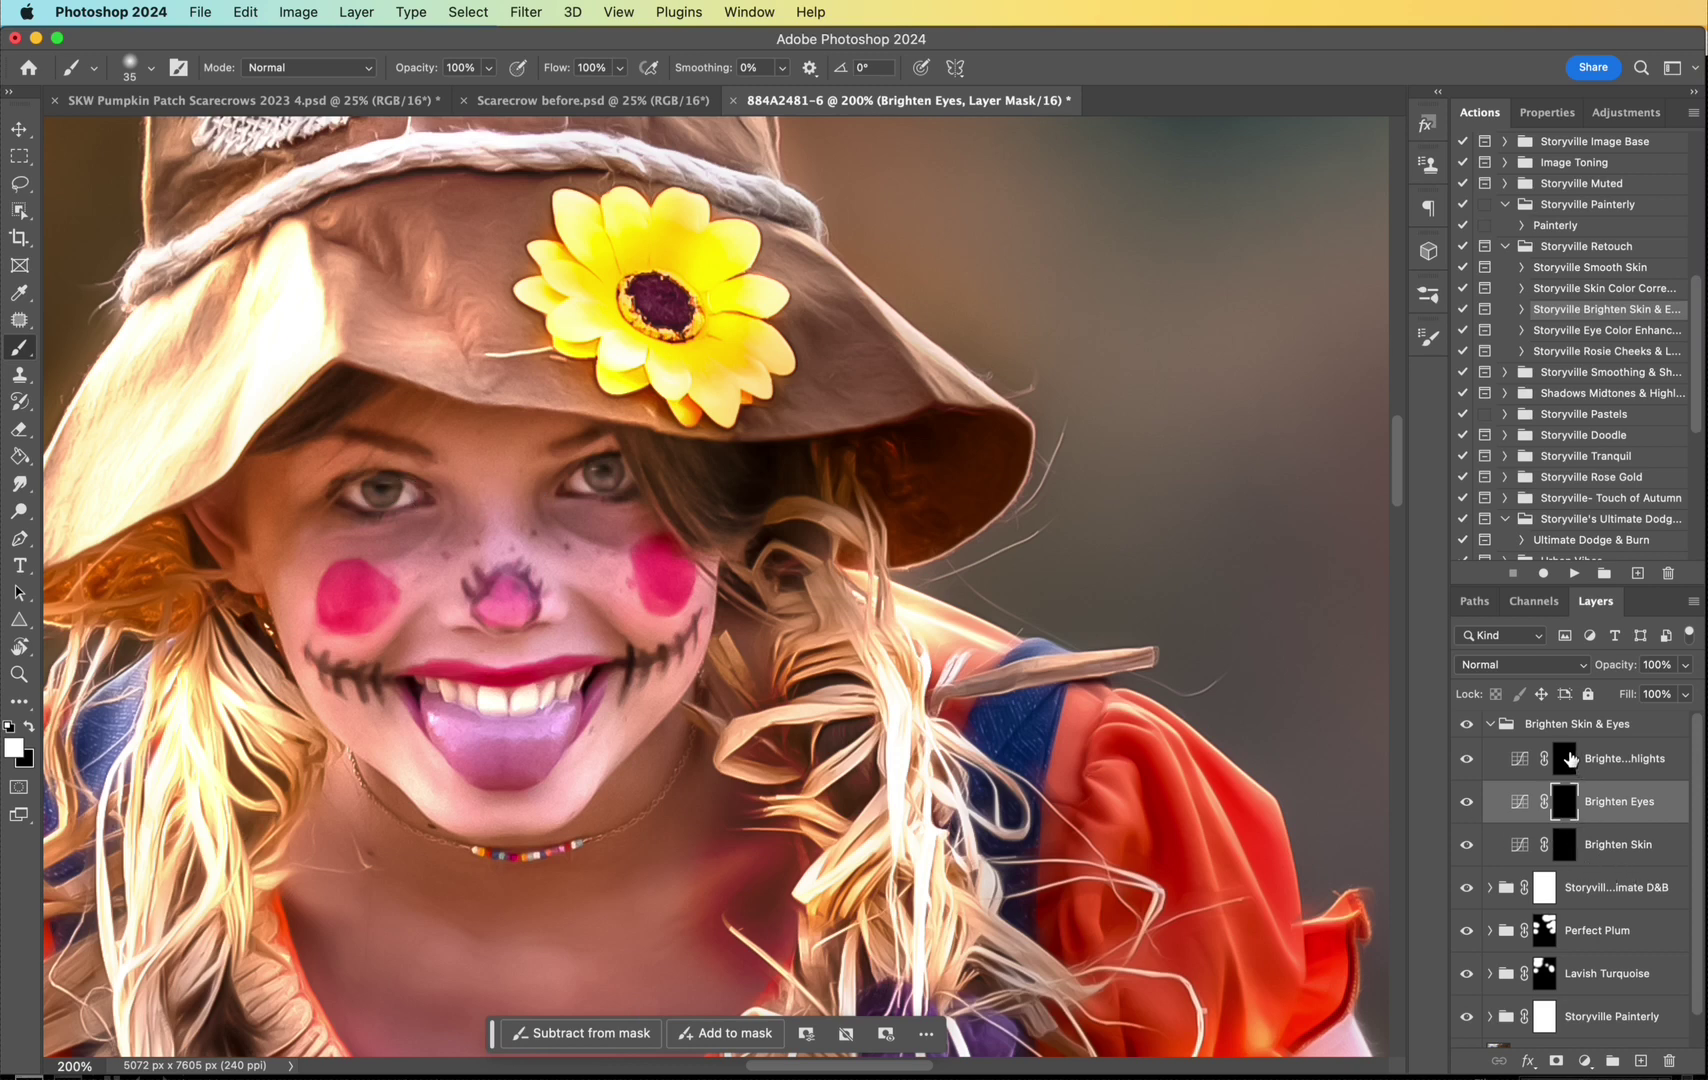
Step: Select the Brighten Catchlights mask and lower its opacity to 48%
click(1565, 760)
key(bracketleft)
key(bracketleft)
key(bracketleft)
key(bracketleft)
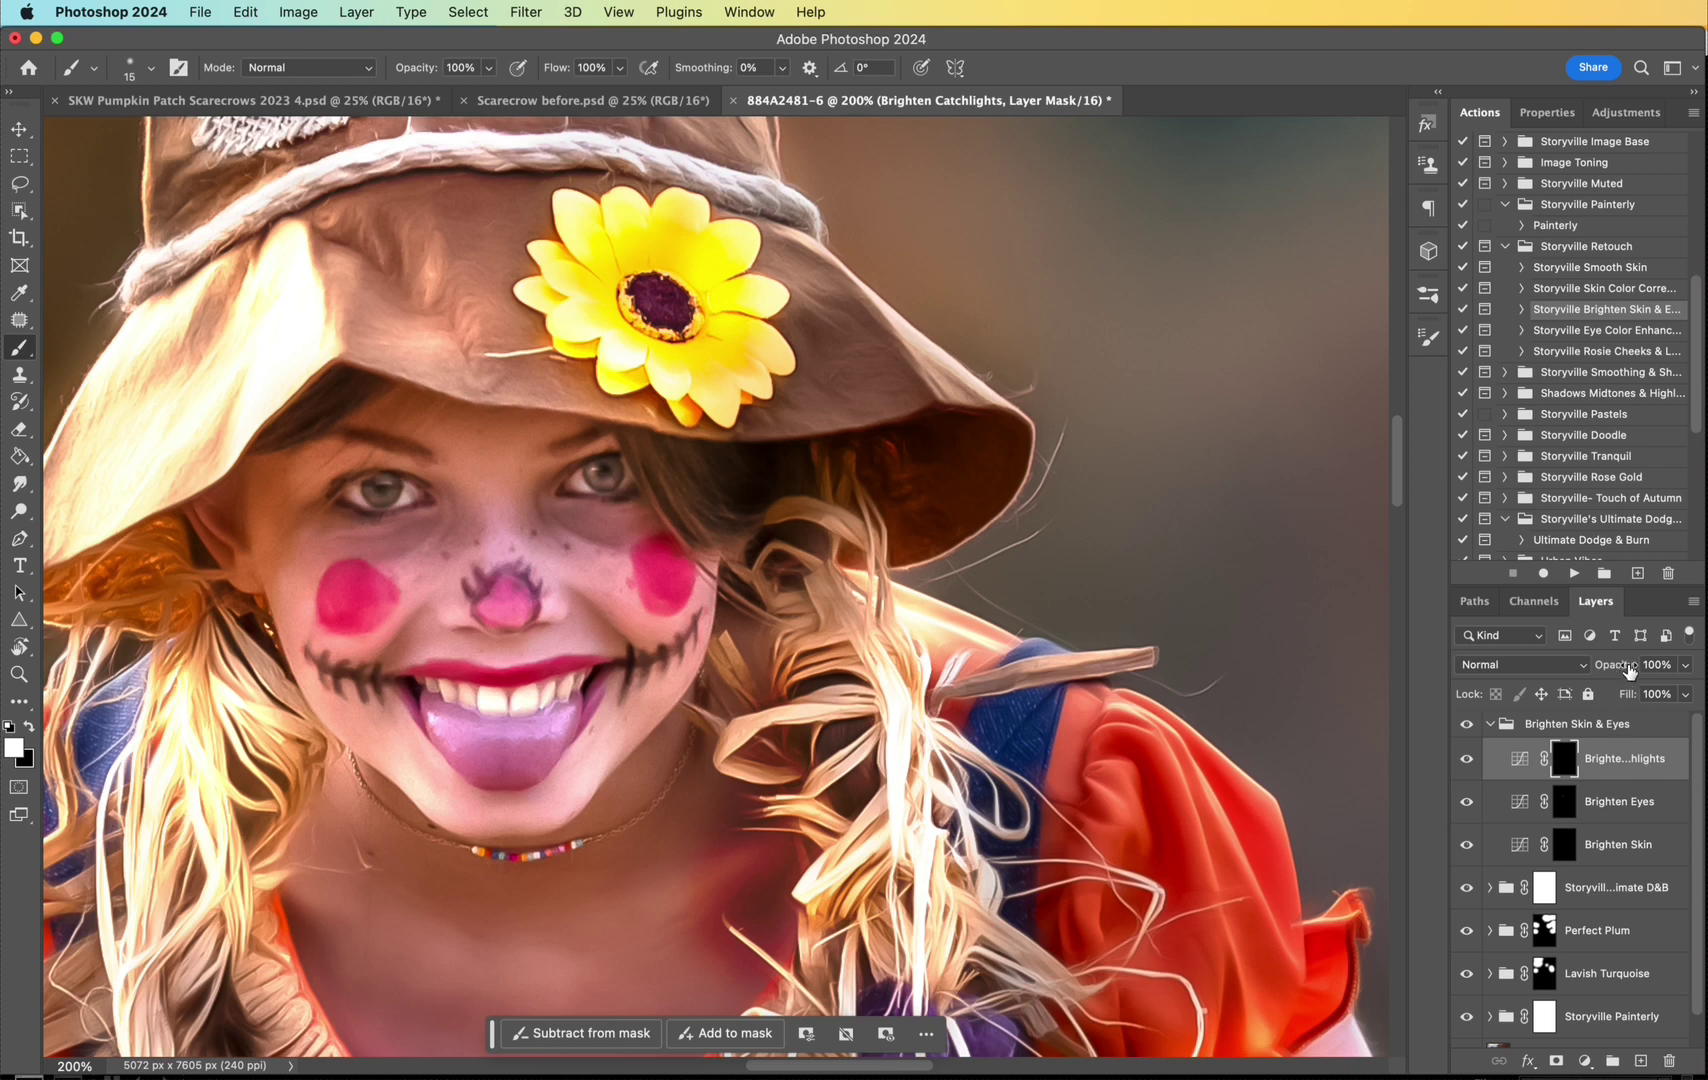
drag(1622, 668, 1520, 657)
drag(830, 1065, 680, 1065)
scroll(788, 544, down, 10)
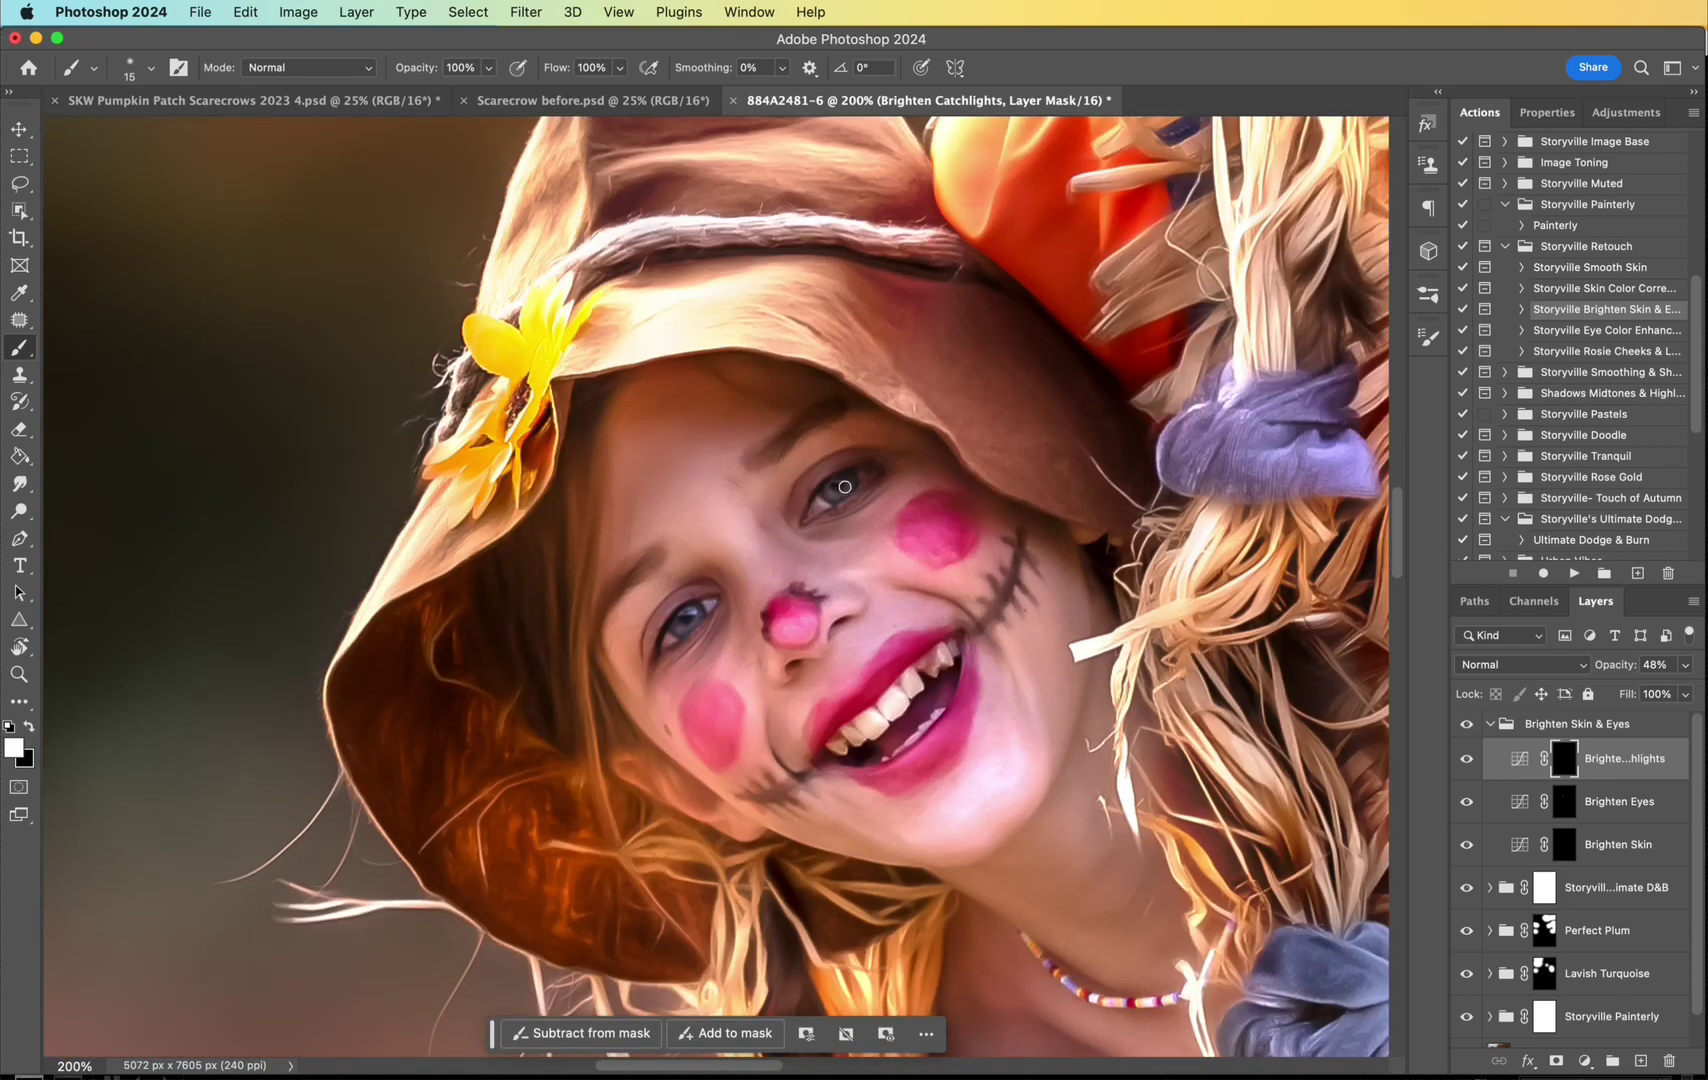
Step: Paint white on the Brighten Eyes mask over both of the lower girl's eyes
click(1568, 801)
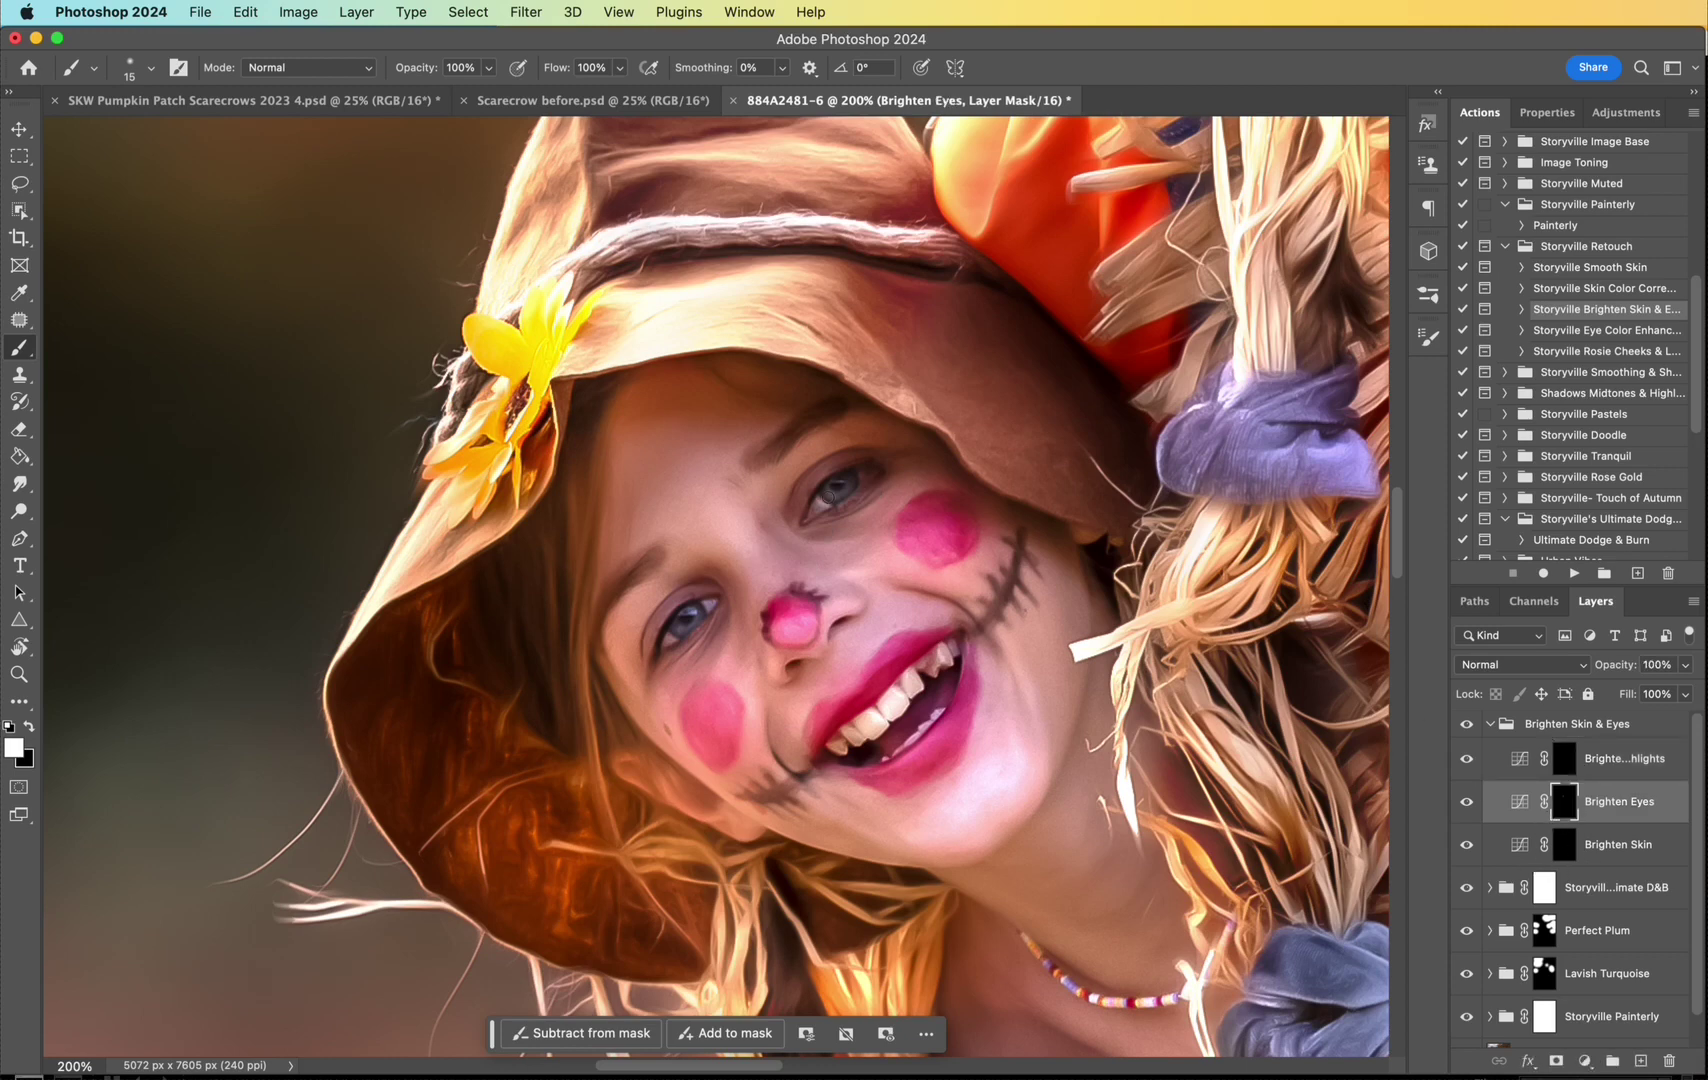
drag(829, 495, 833, 491)
mouse_move(673, 636)
mouse_down()
mouse_move(700, 612)
mouse_move(683, 622)
mouse_up()
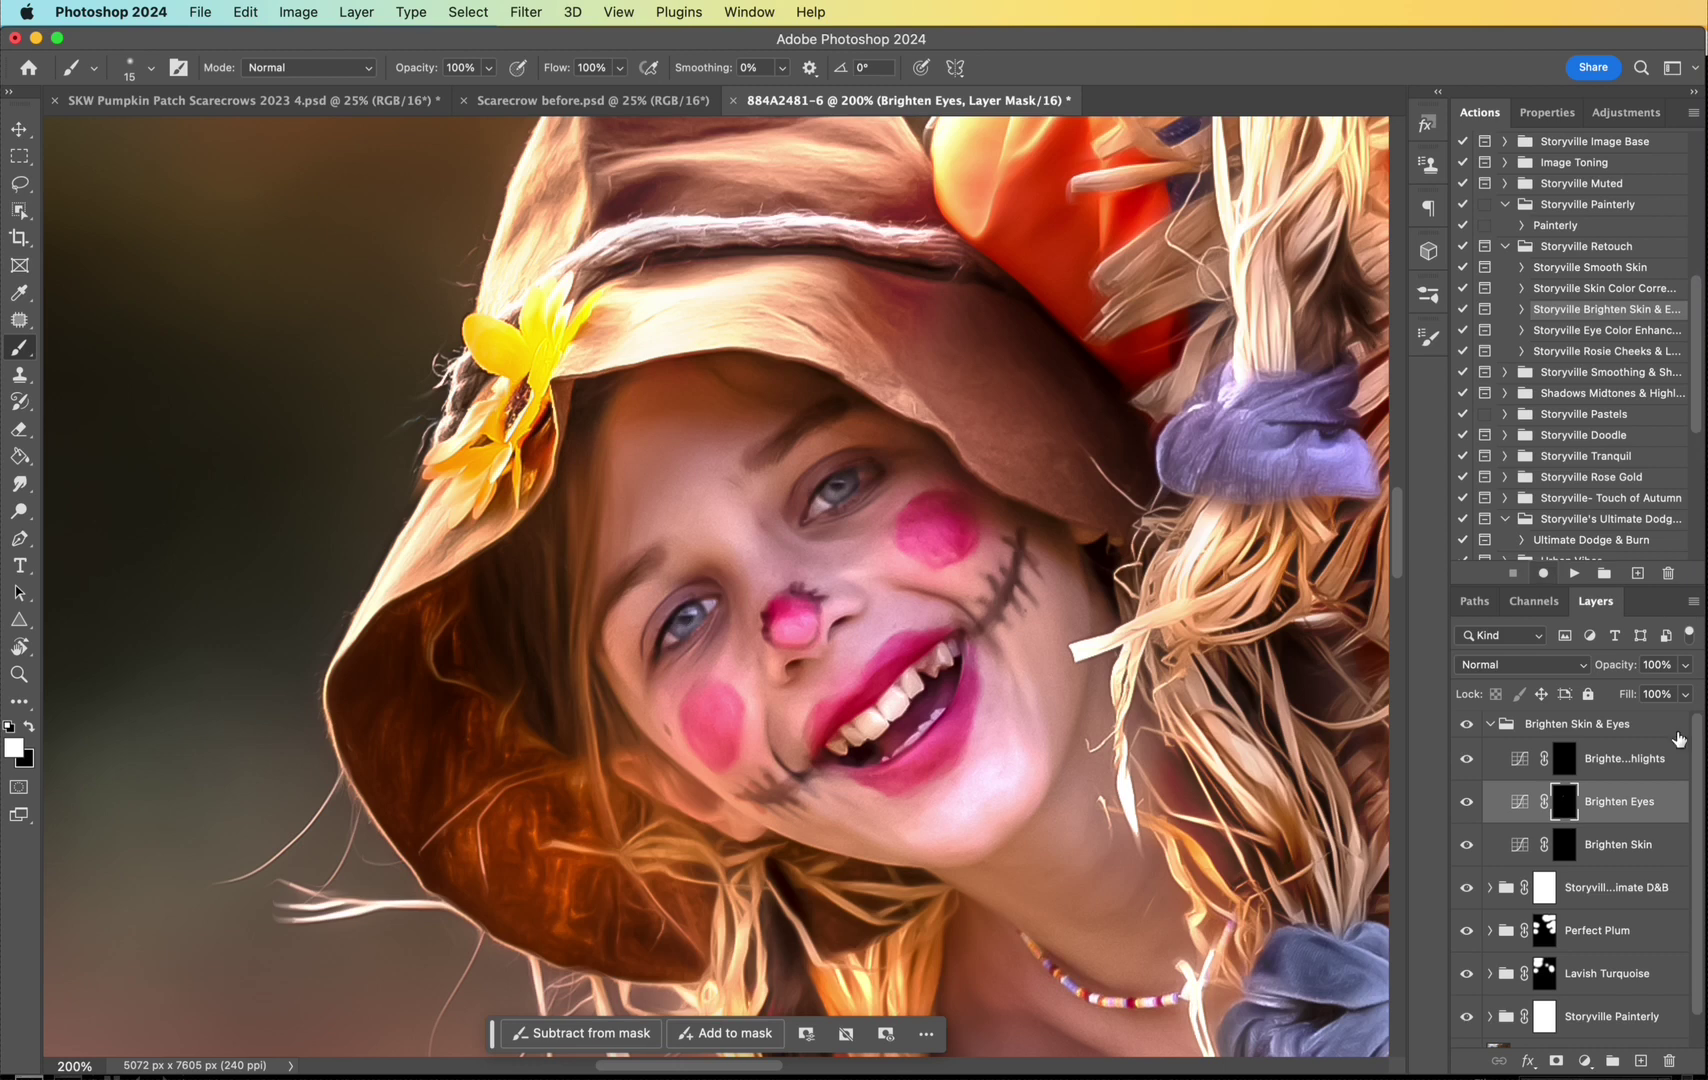
click(1566, 768)
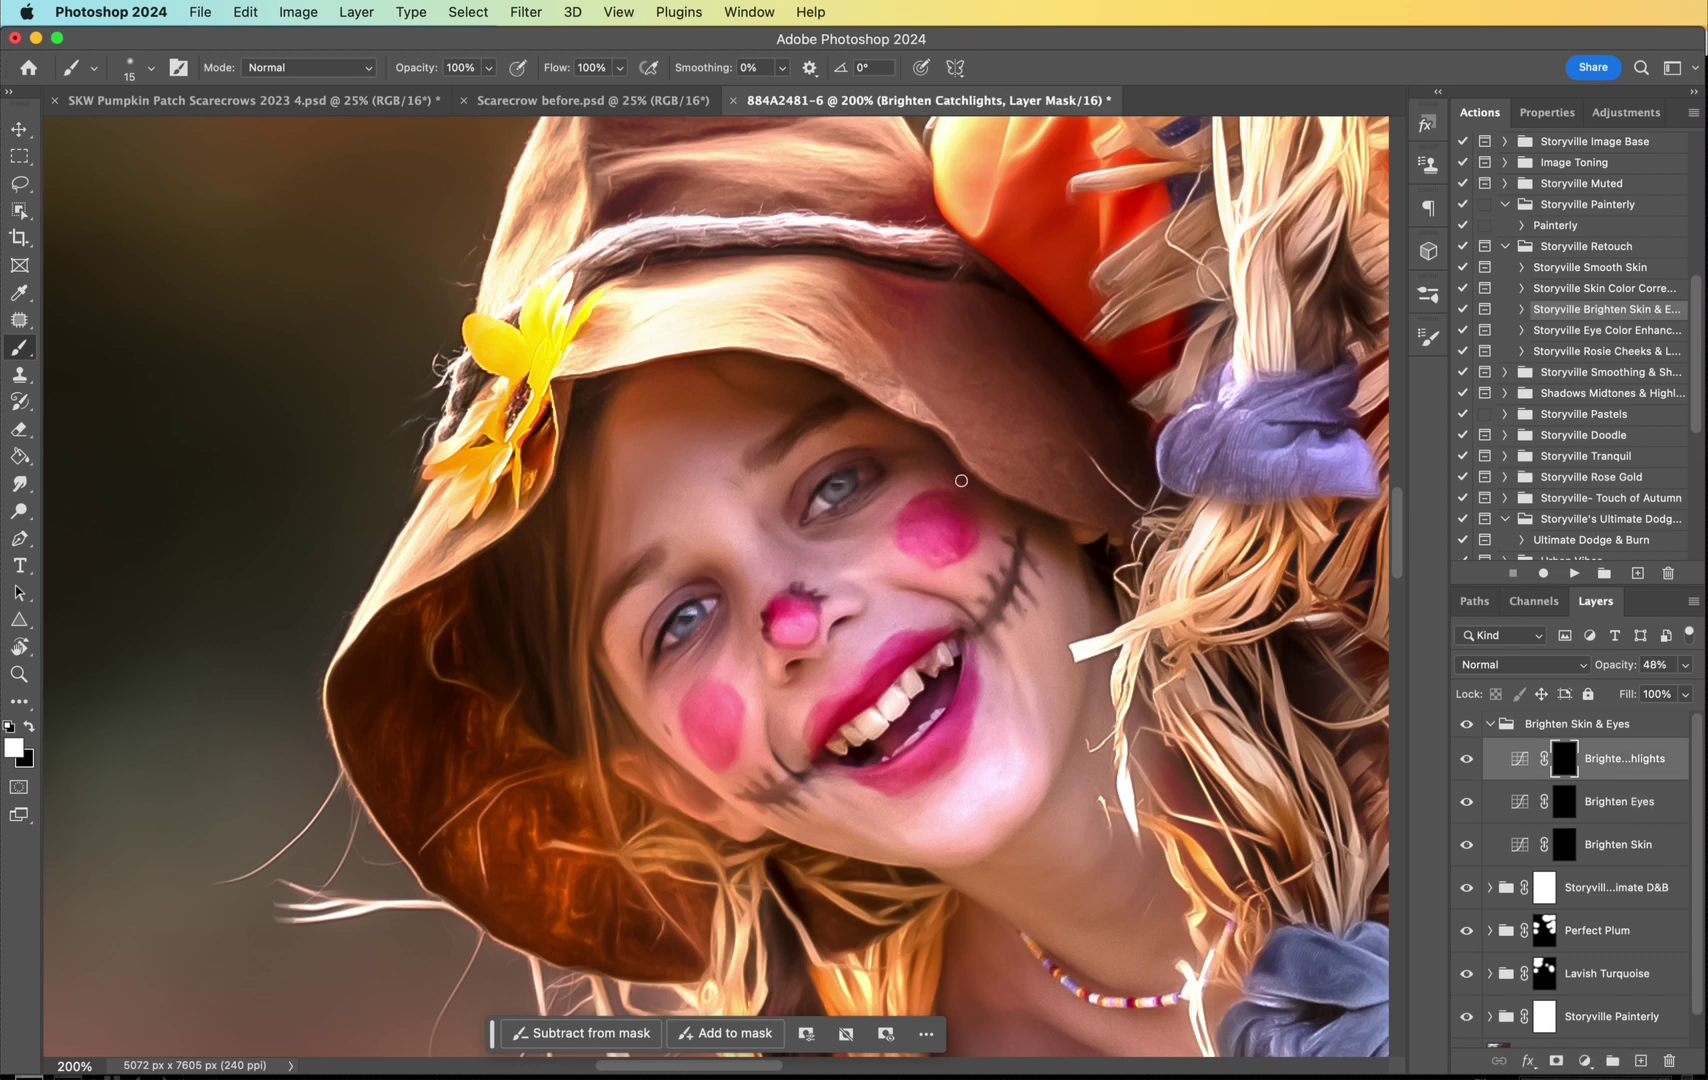
Step: Run the Storyville Eye Color Enhancement action to add the Eye Color Enhancements group
click(1490, 724)
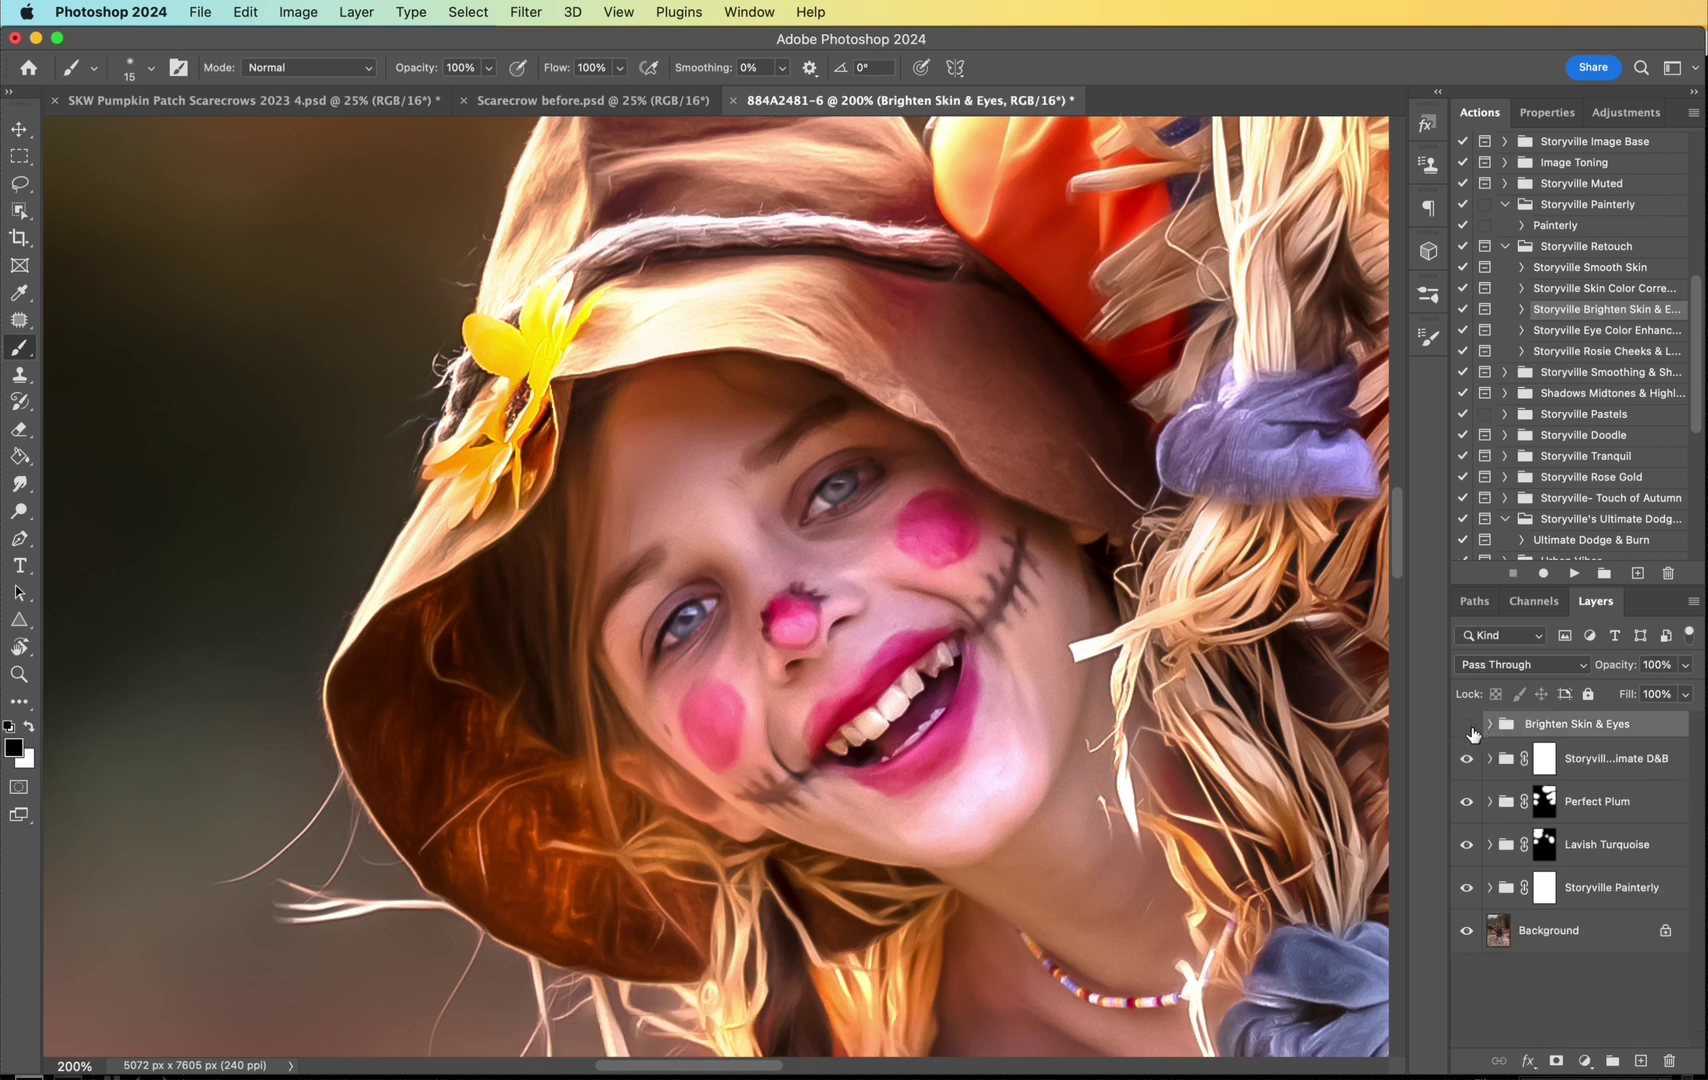
click(1467, 726)
click(1640, 330)
click(1574, 576)
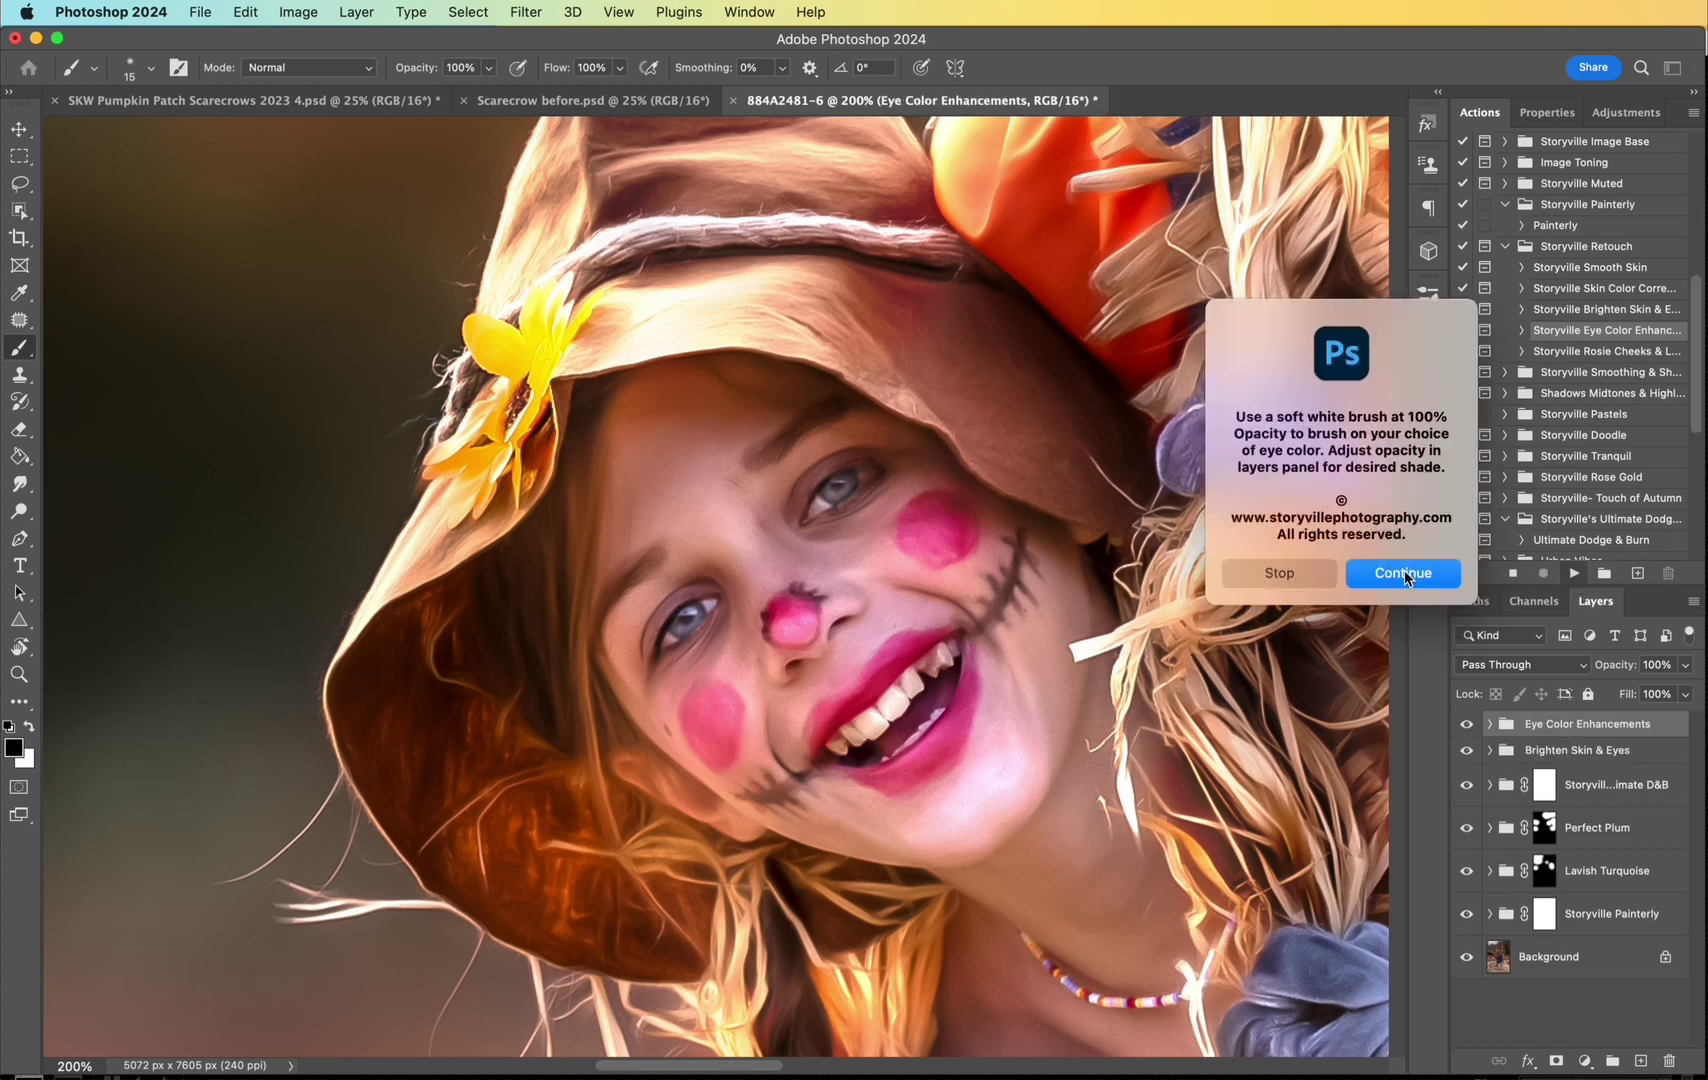
key(Return)
Step: On the Blue Eye layer, fade the blue tint on the lower girl's eyes to a subtle level
click(1490, 723)
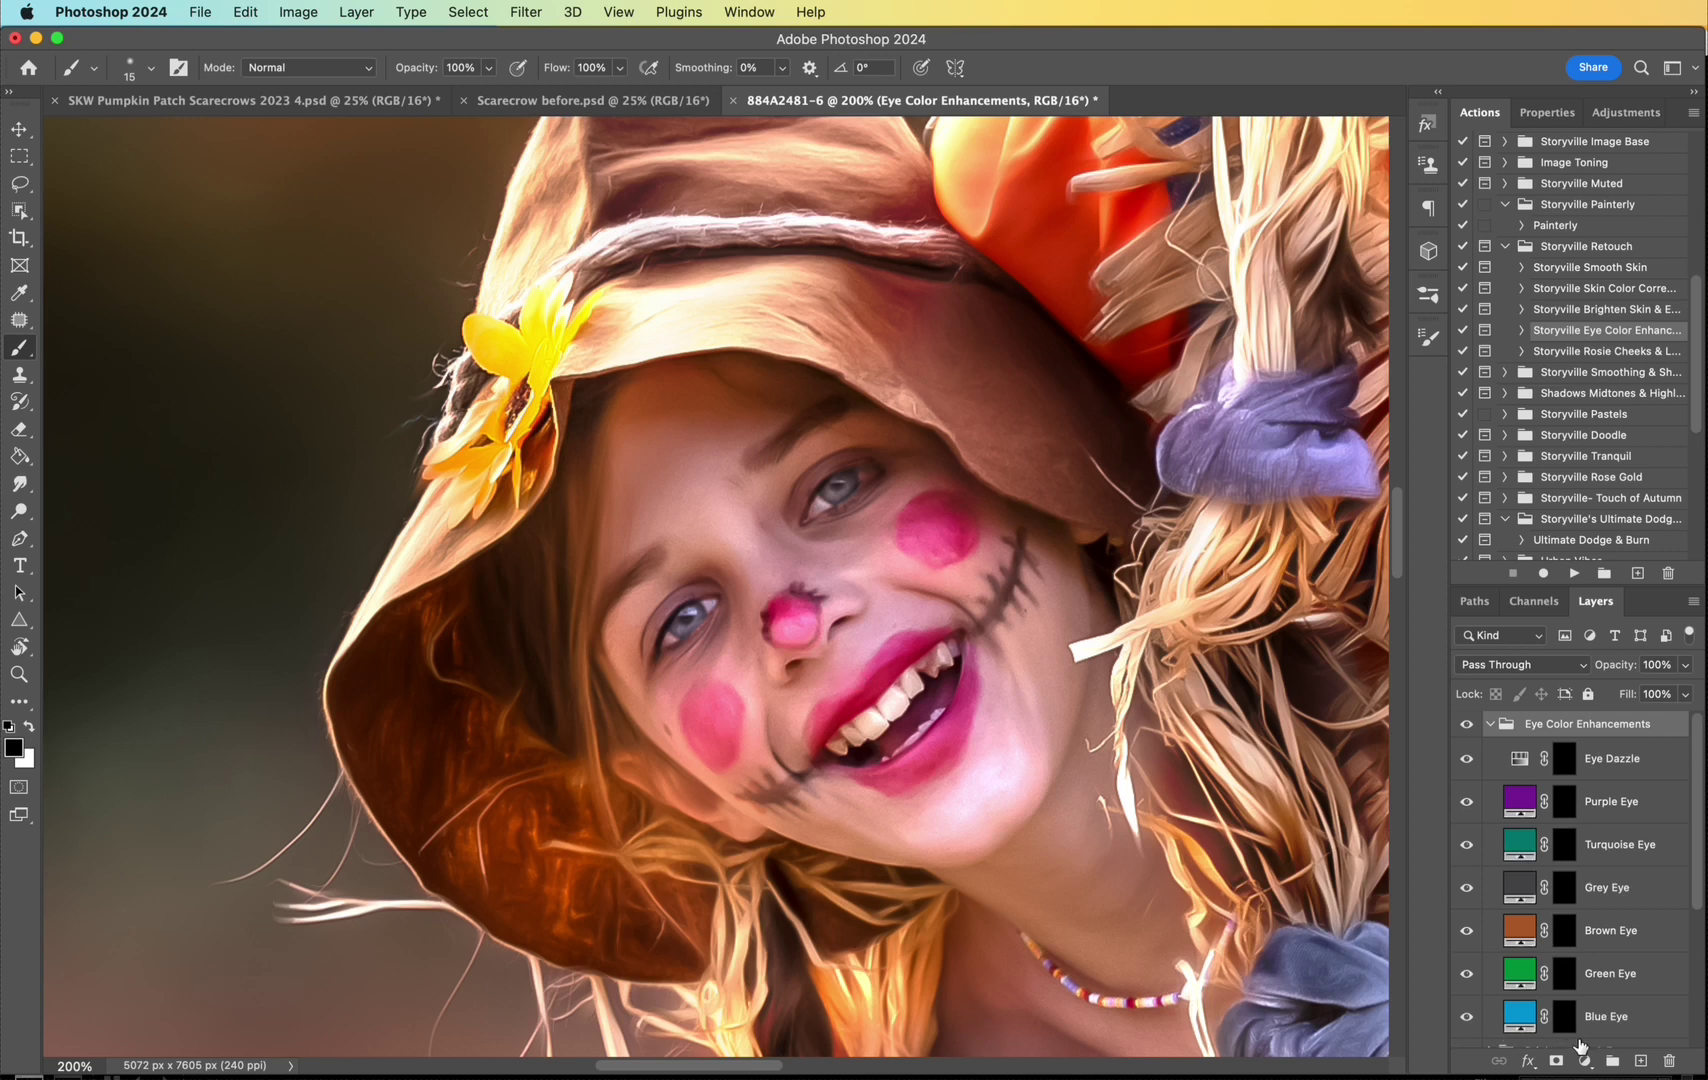
click(1562, 1026)
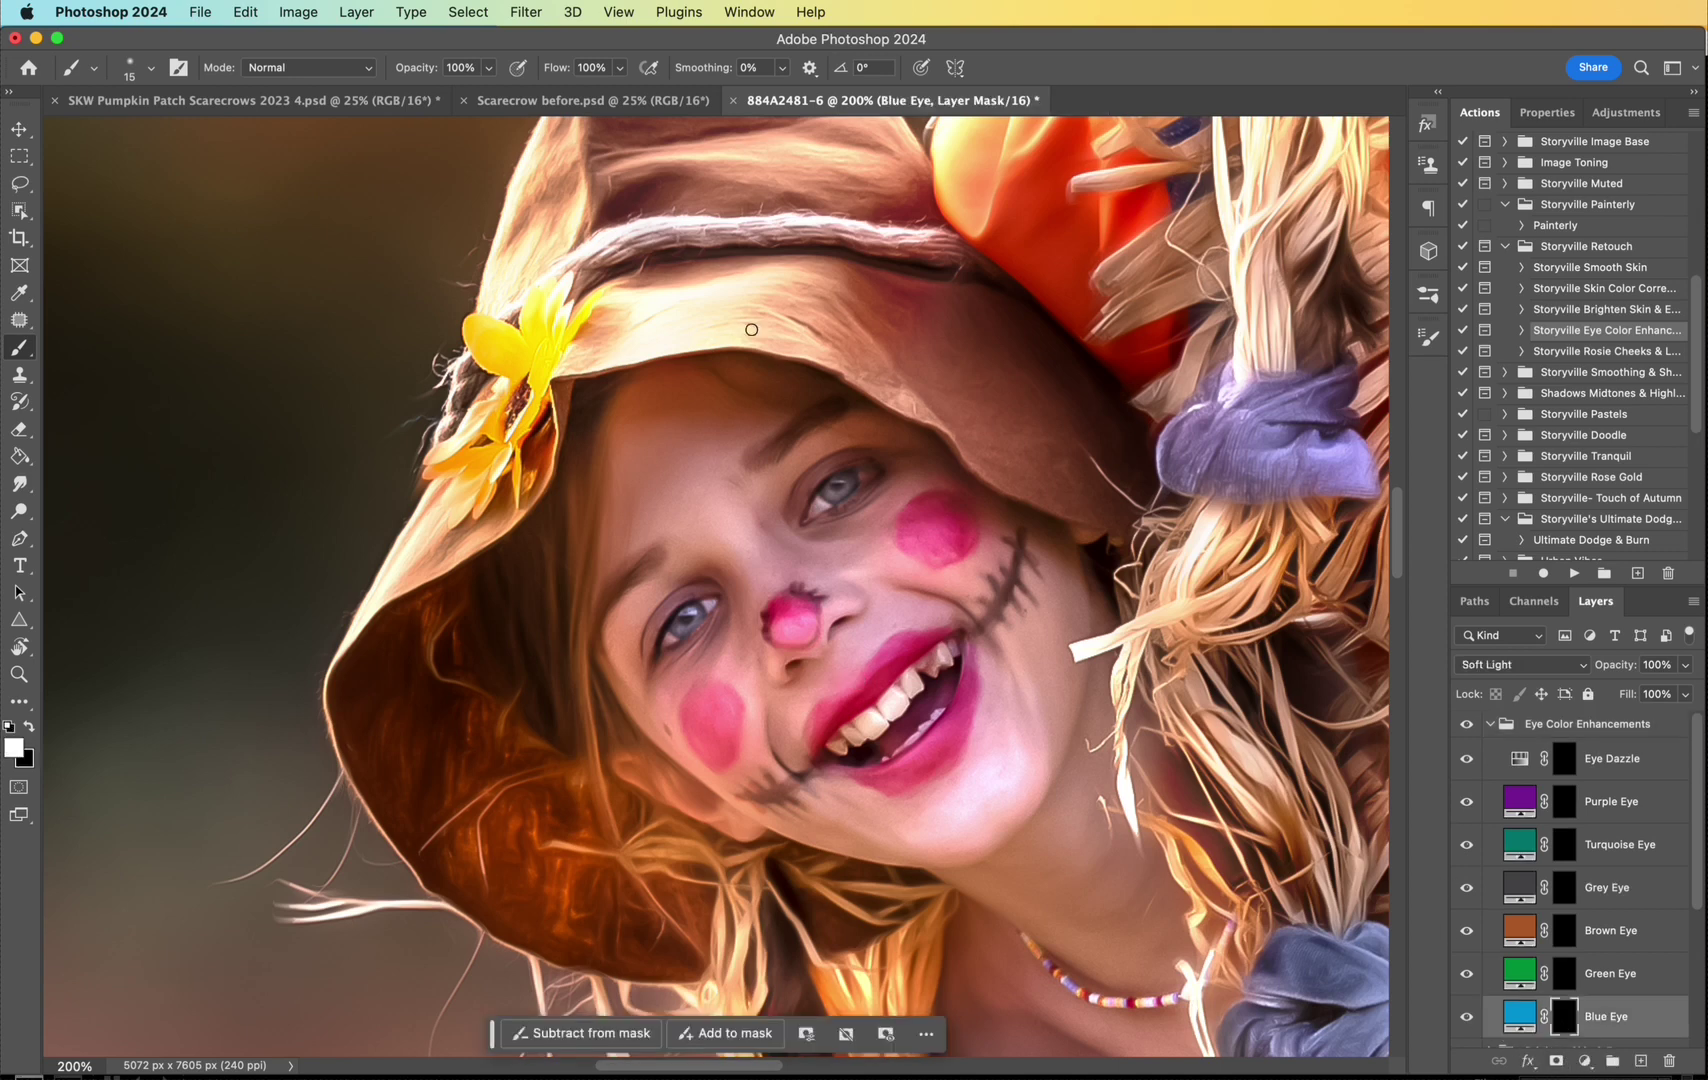
scroll(702, 598, up, 1)
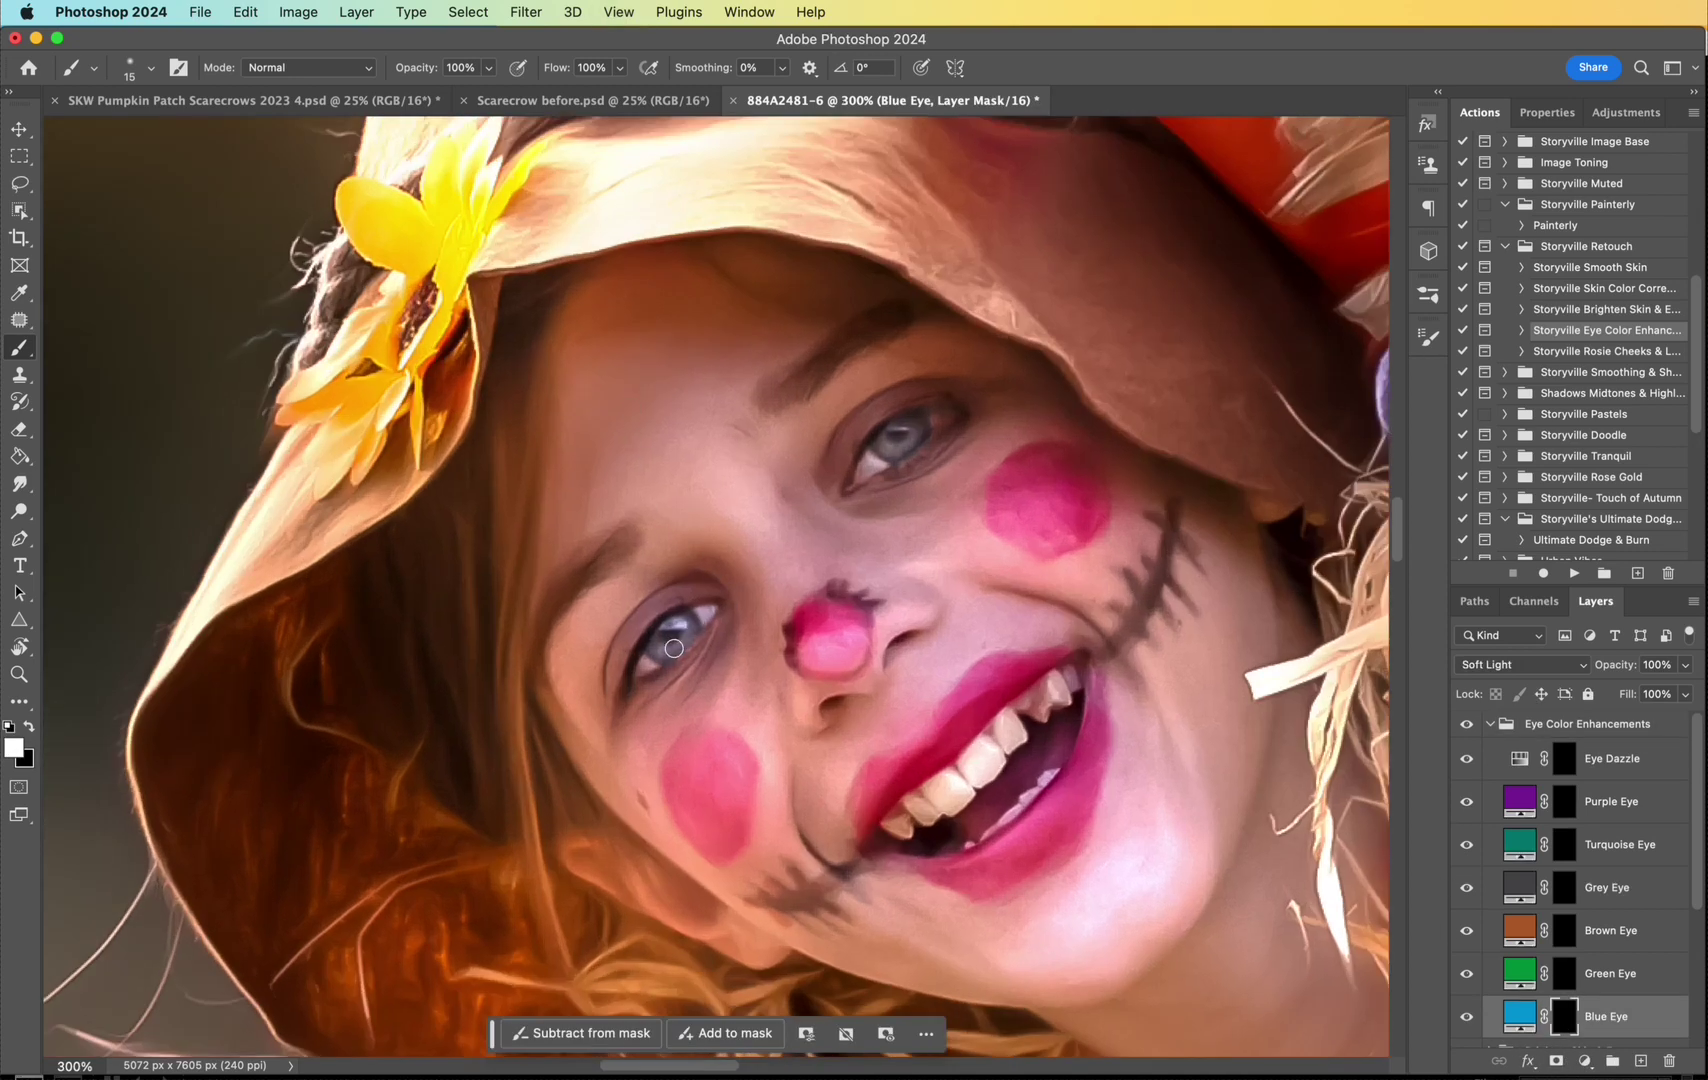
key(bracketleft)
key(bracketleft)
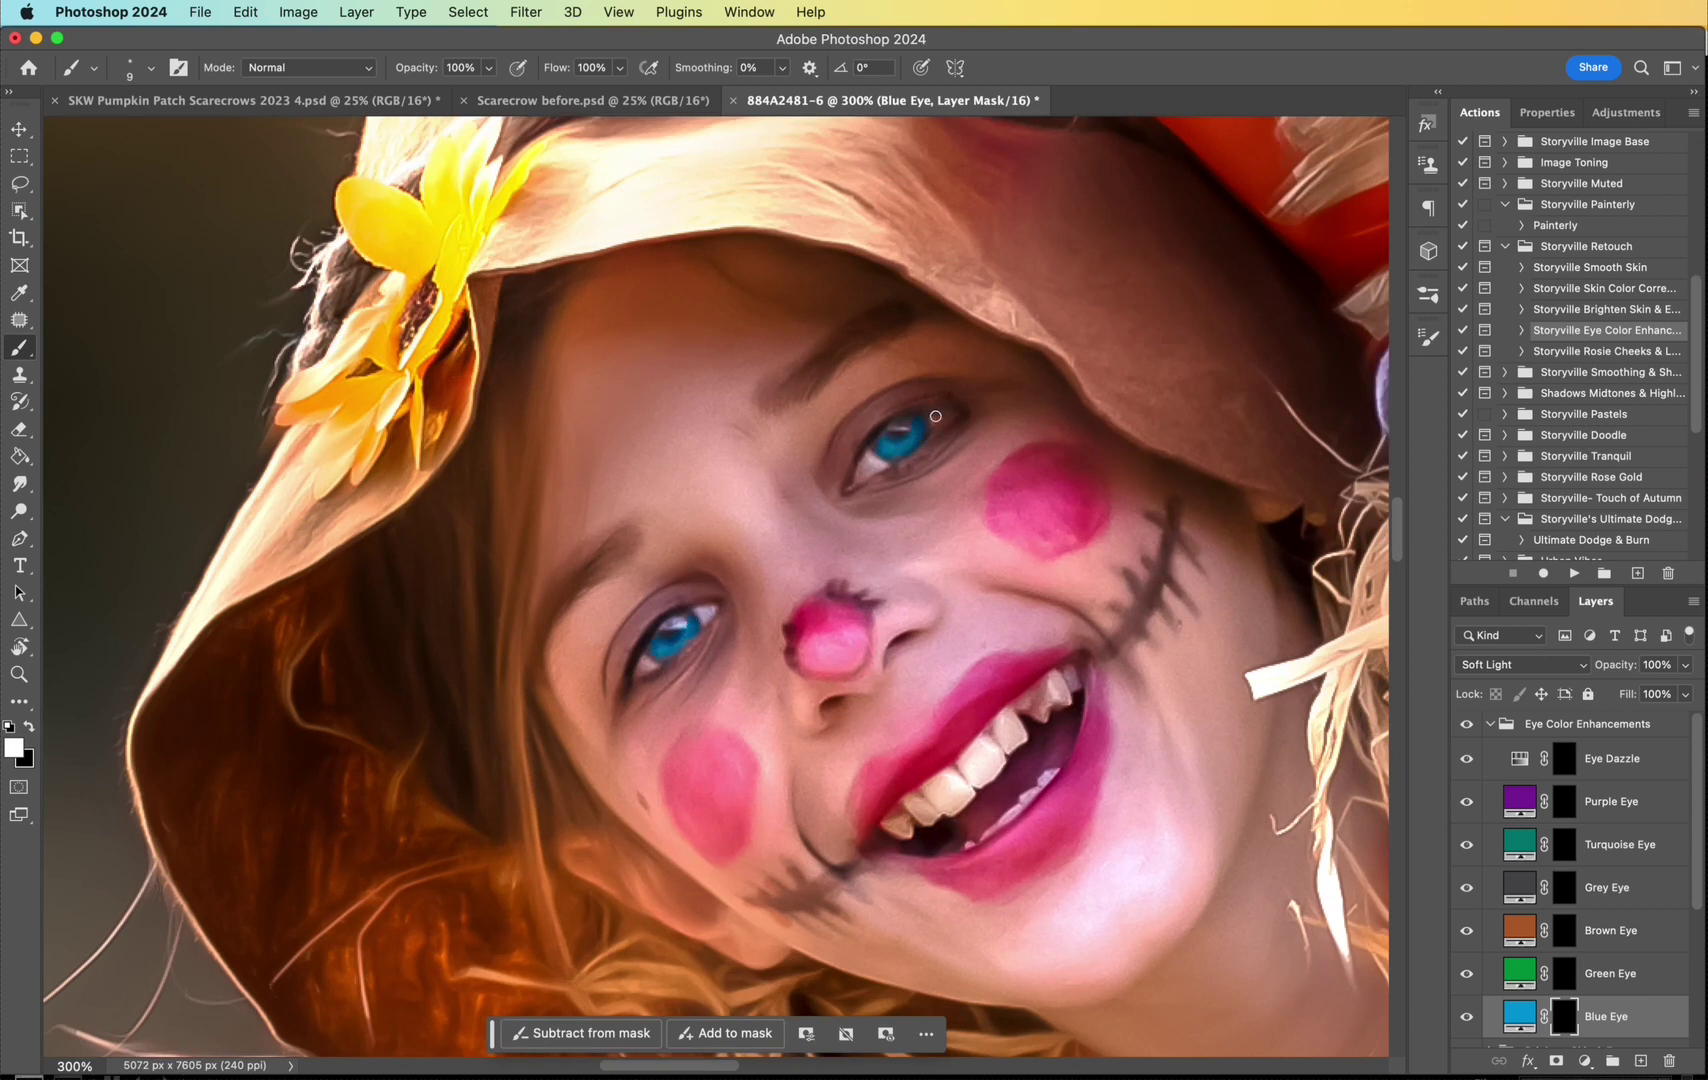
drag(1622, 665, 1500, 672)
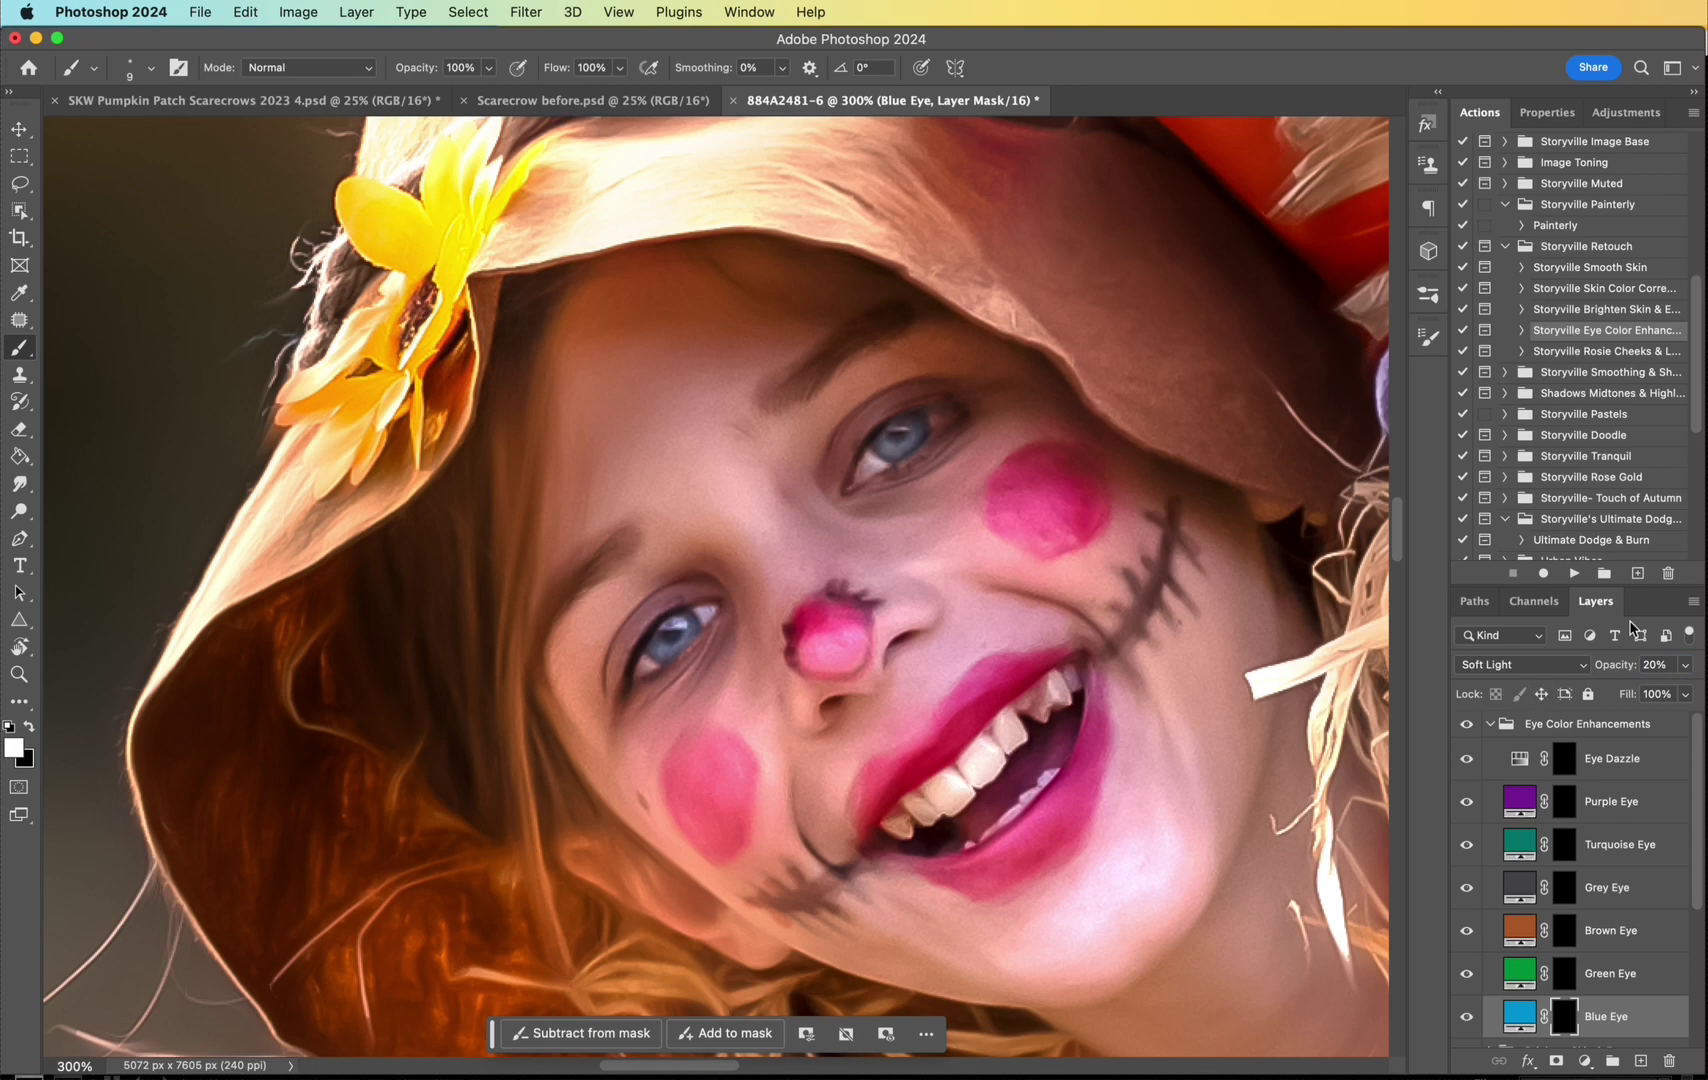
Step: Lower the Green Eye layer's opacity so the upper girl's irises get a subtle green tint
drag(698, 1072, 840, 1073)
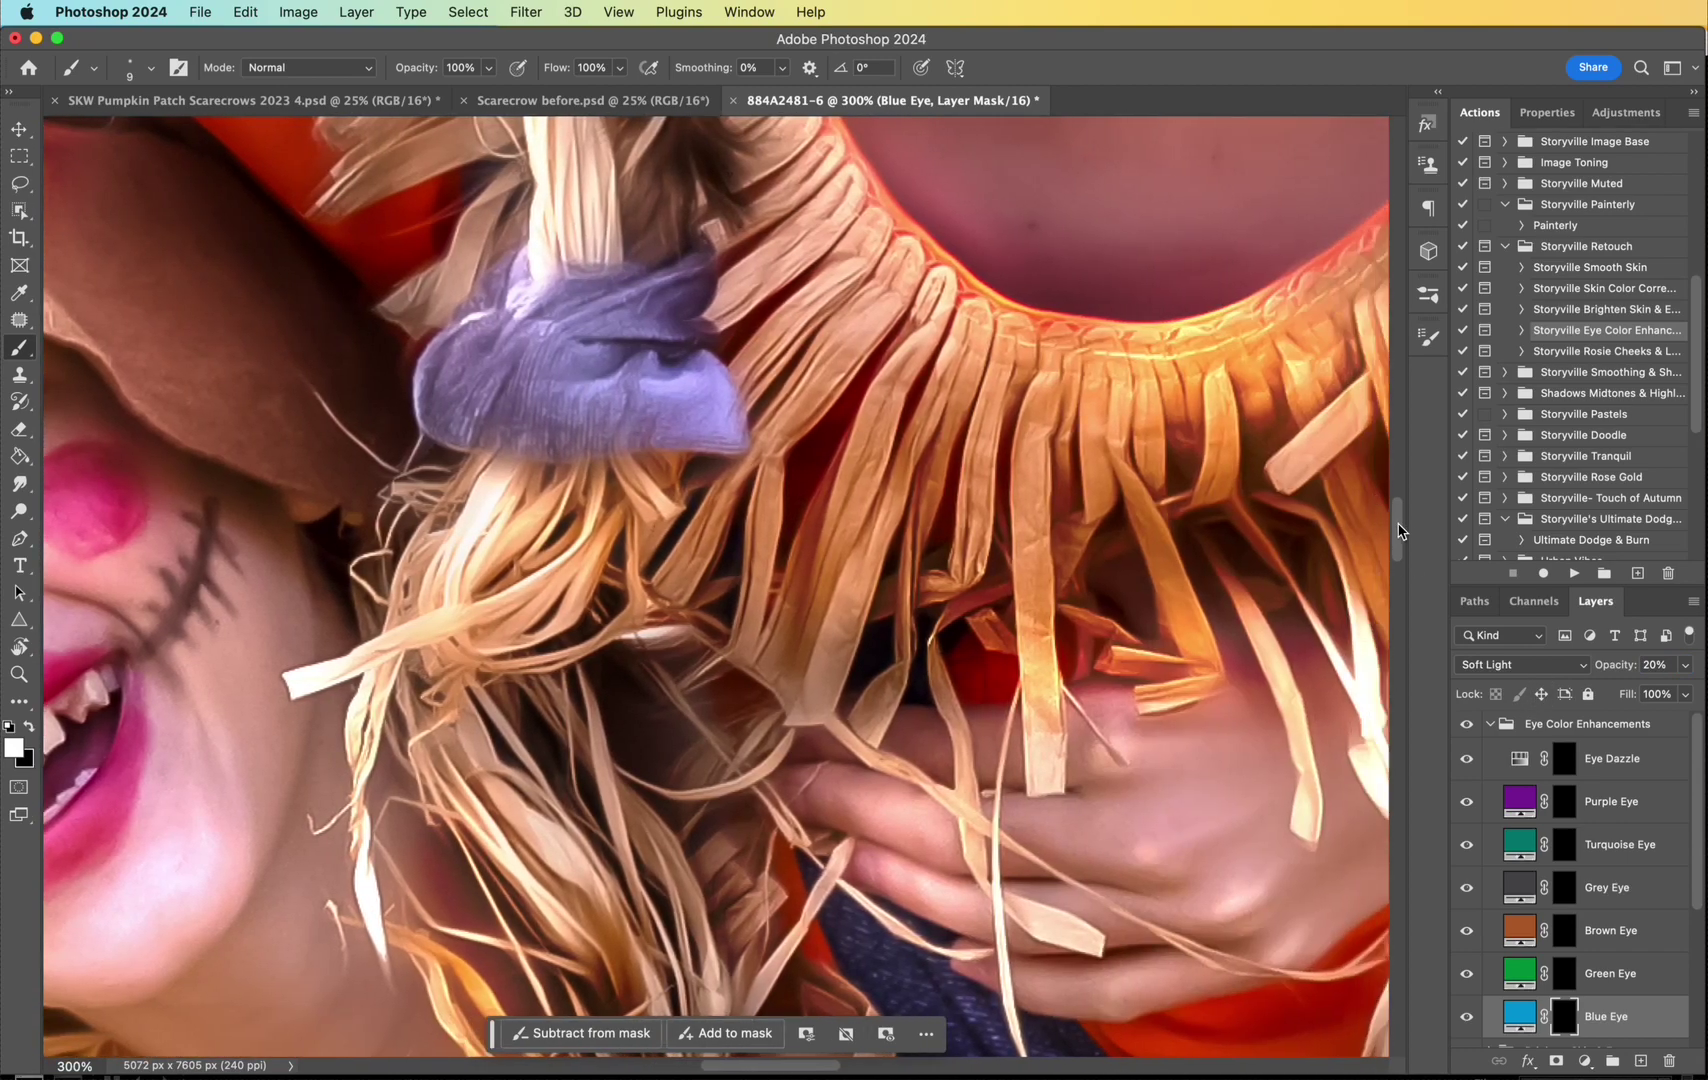
drag(1401, 530, 1403, 448)
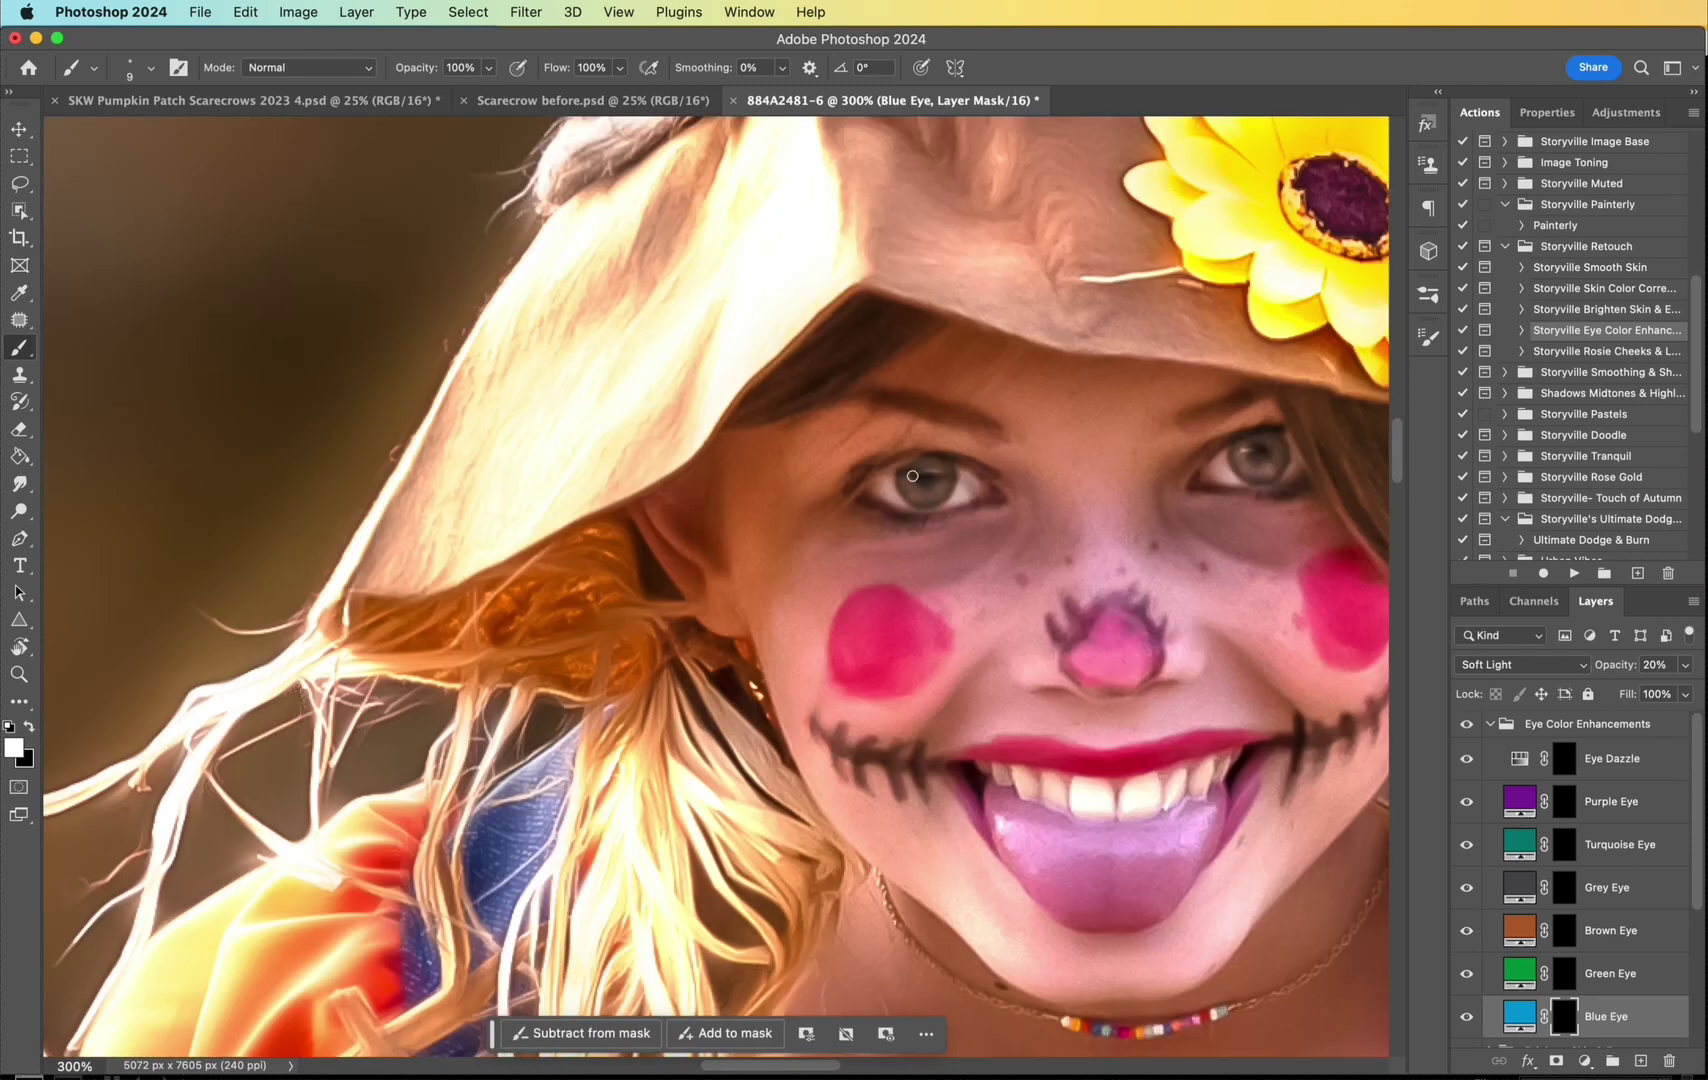
click(1566, 975)
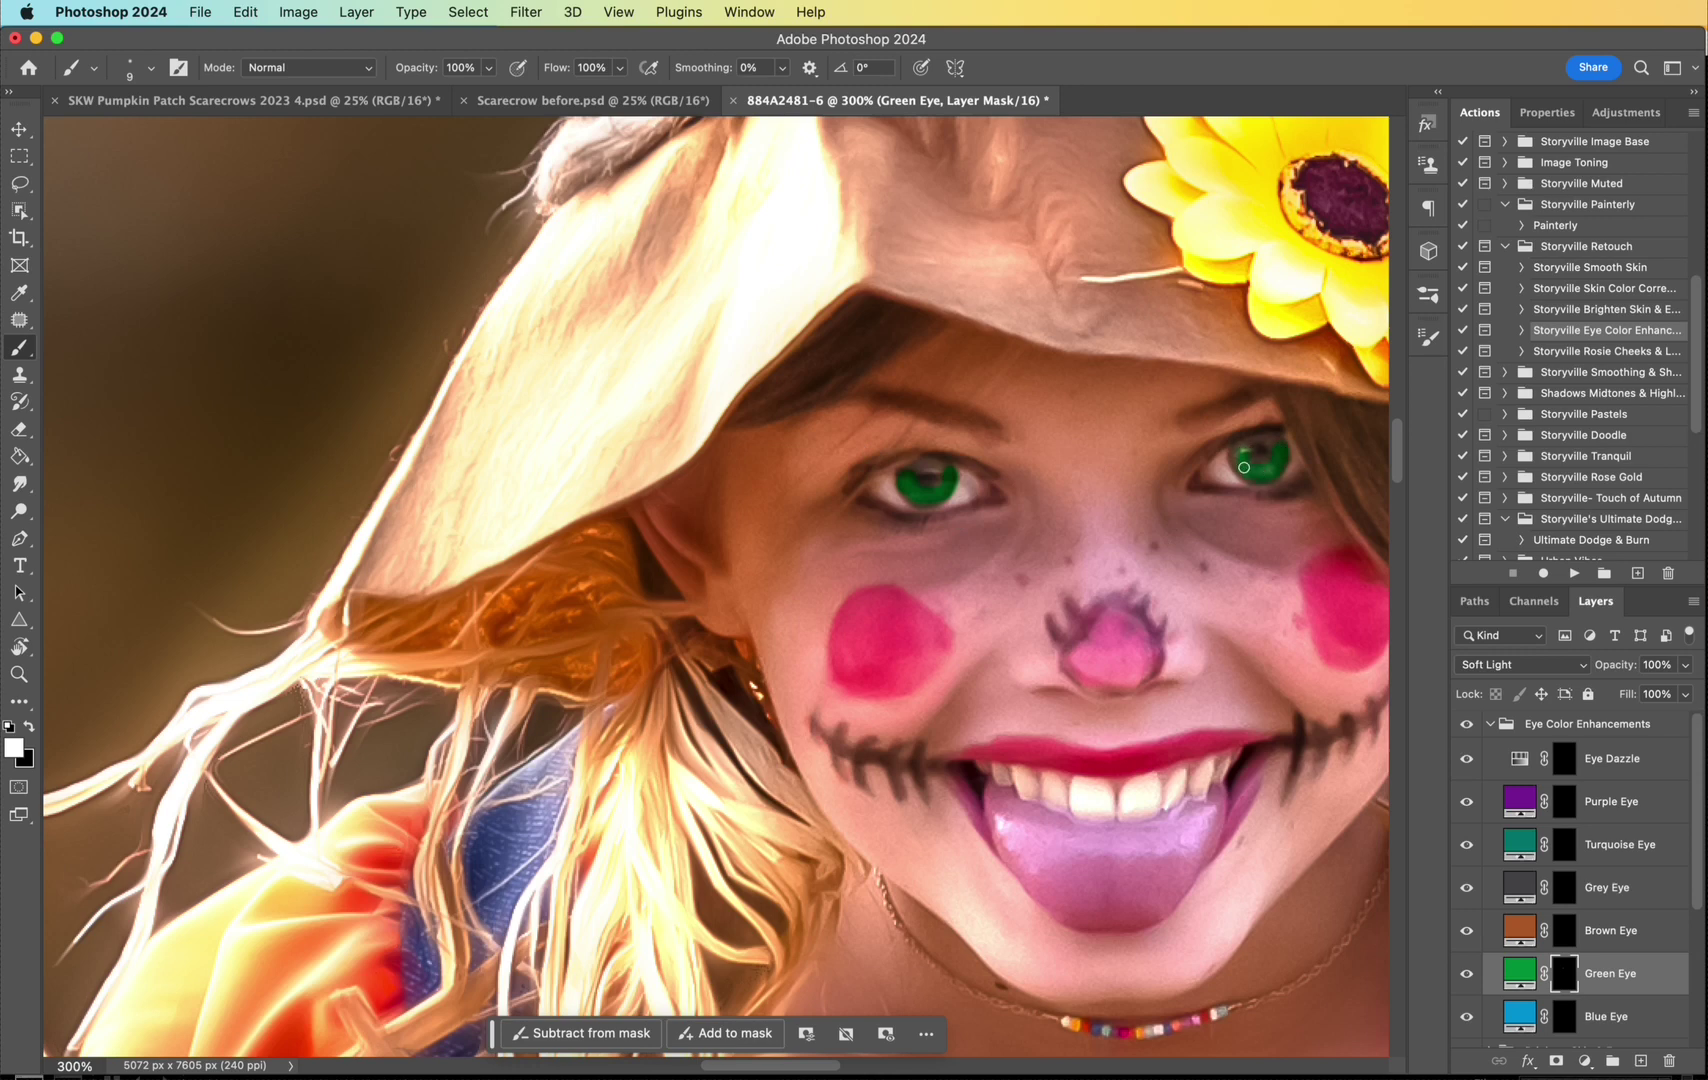
drag(1620, 666, 1570, 664)
click(1489, 723)
key(super+1)
key(super+minus)
key(super+minus)
key(super+minus)
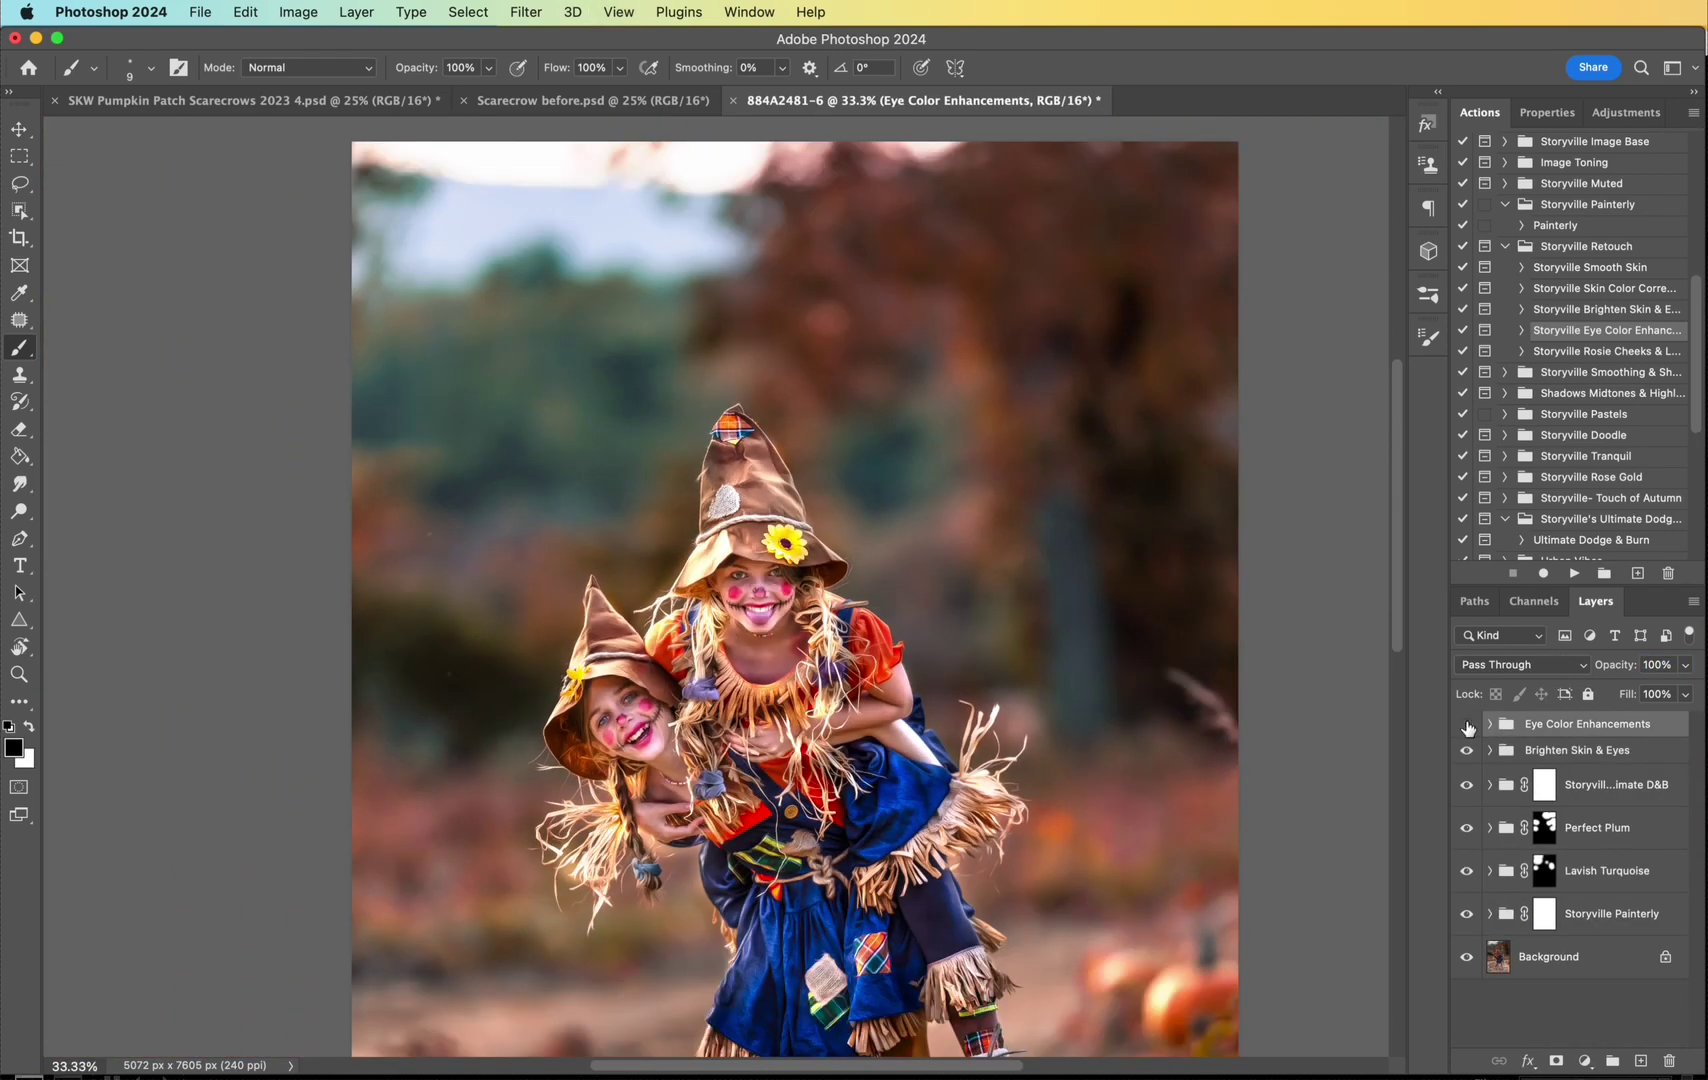
Step: Compare the eye-colour change, then run the rosy cheeks and lips action
click(1467, 725)
click(1467, 725)
click(1602, 352)
click(1573, 574)
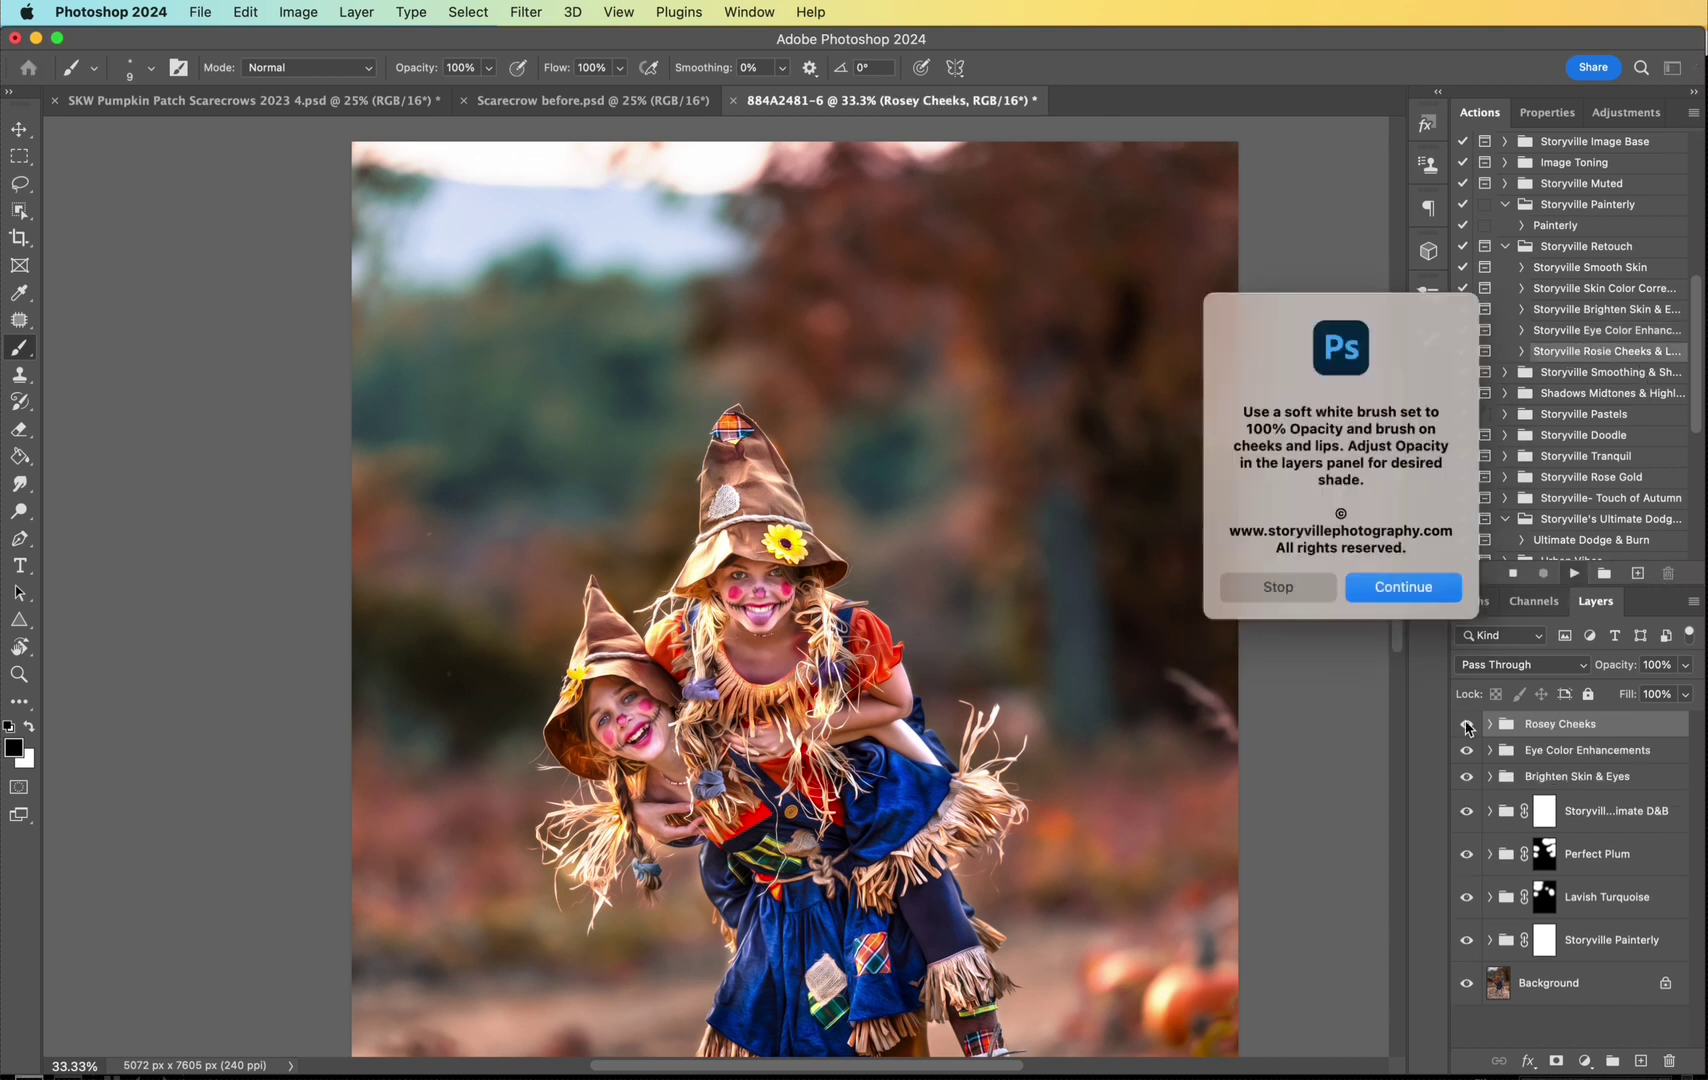
click(1403, 585)
Step: Set the Rosey Red layer inside the Rosey Cheeks group to Soft Light blend mode
click(1492, 725)
click(1565, 930)
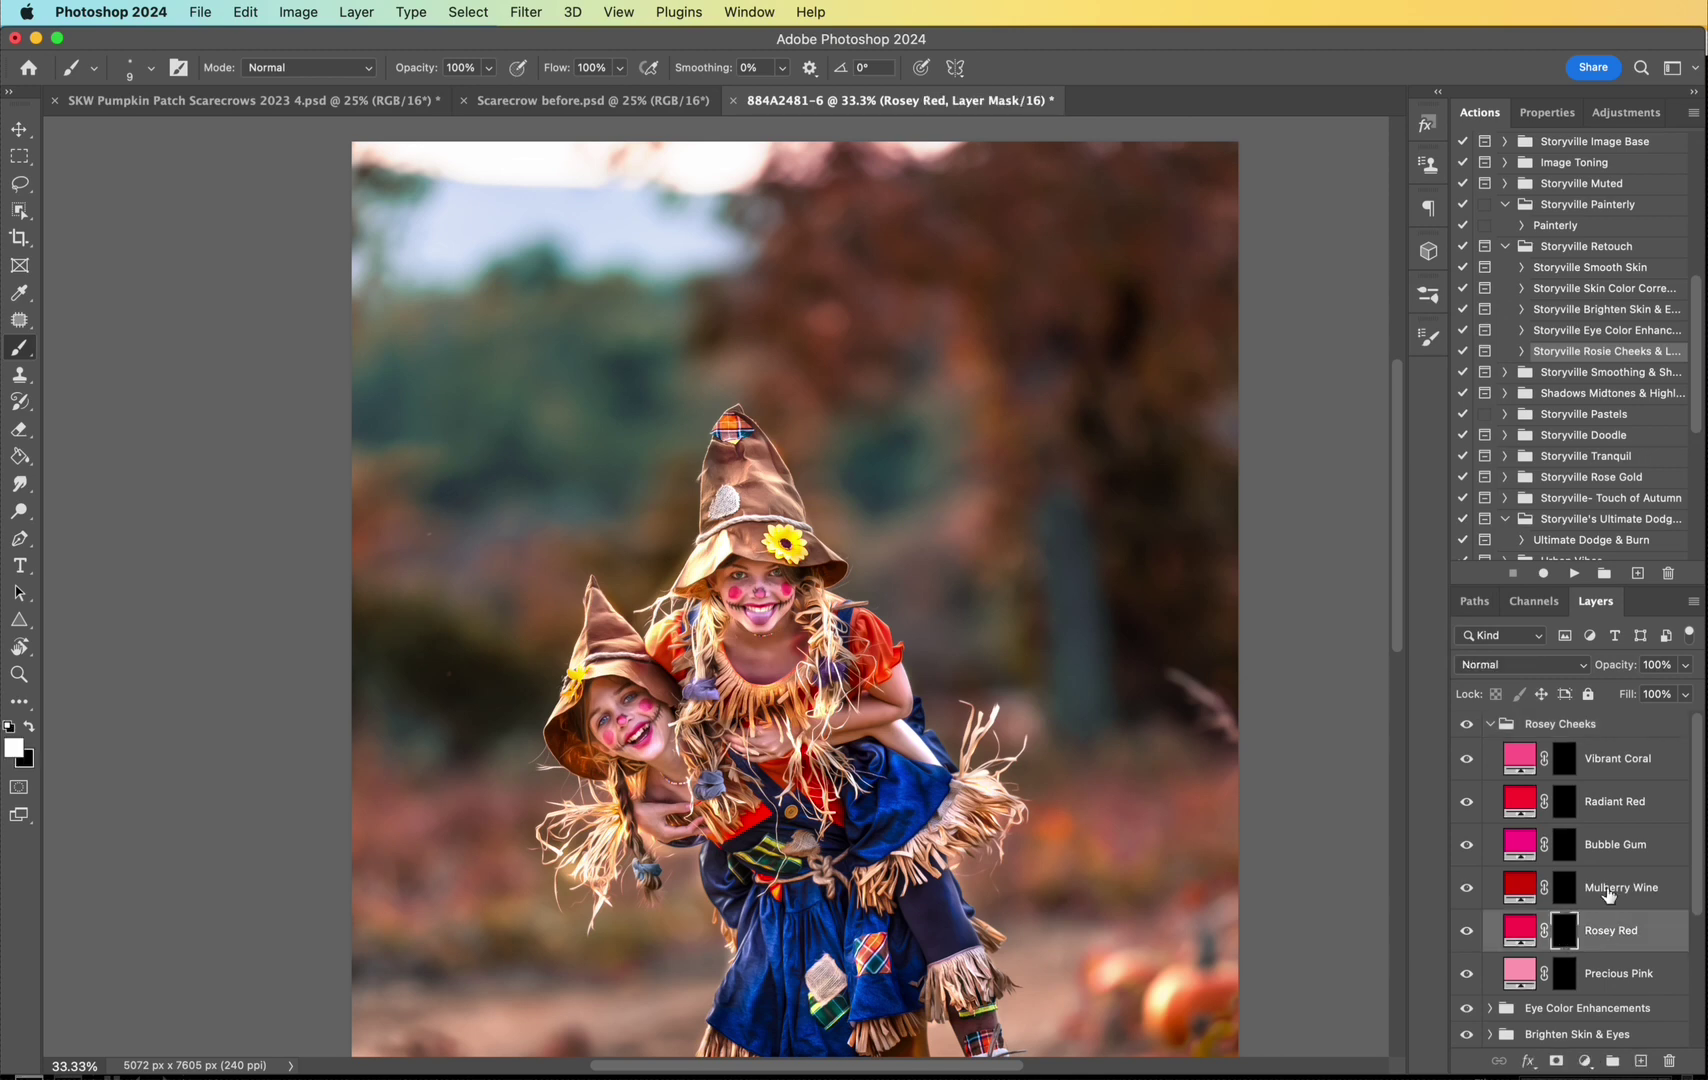
click(1533, 666)
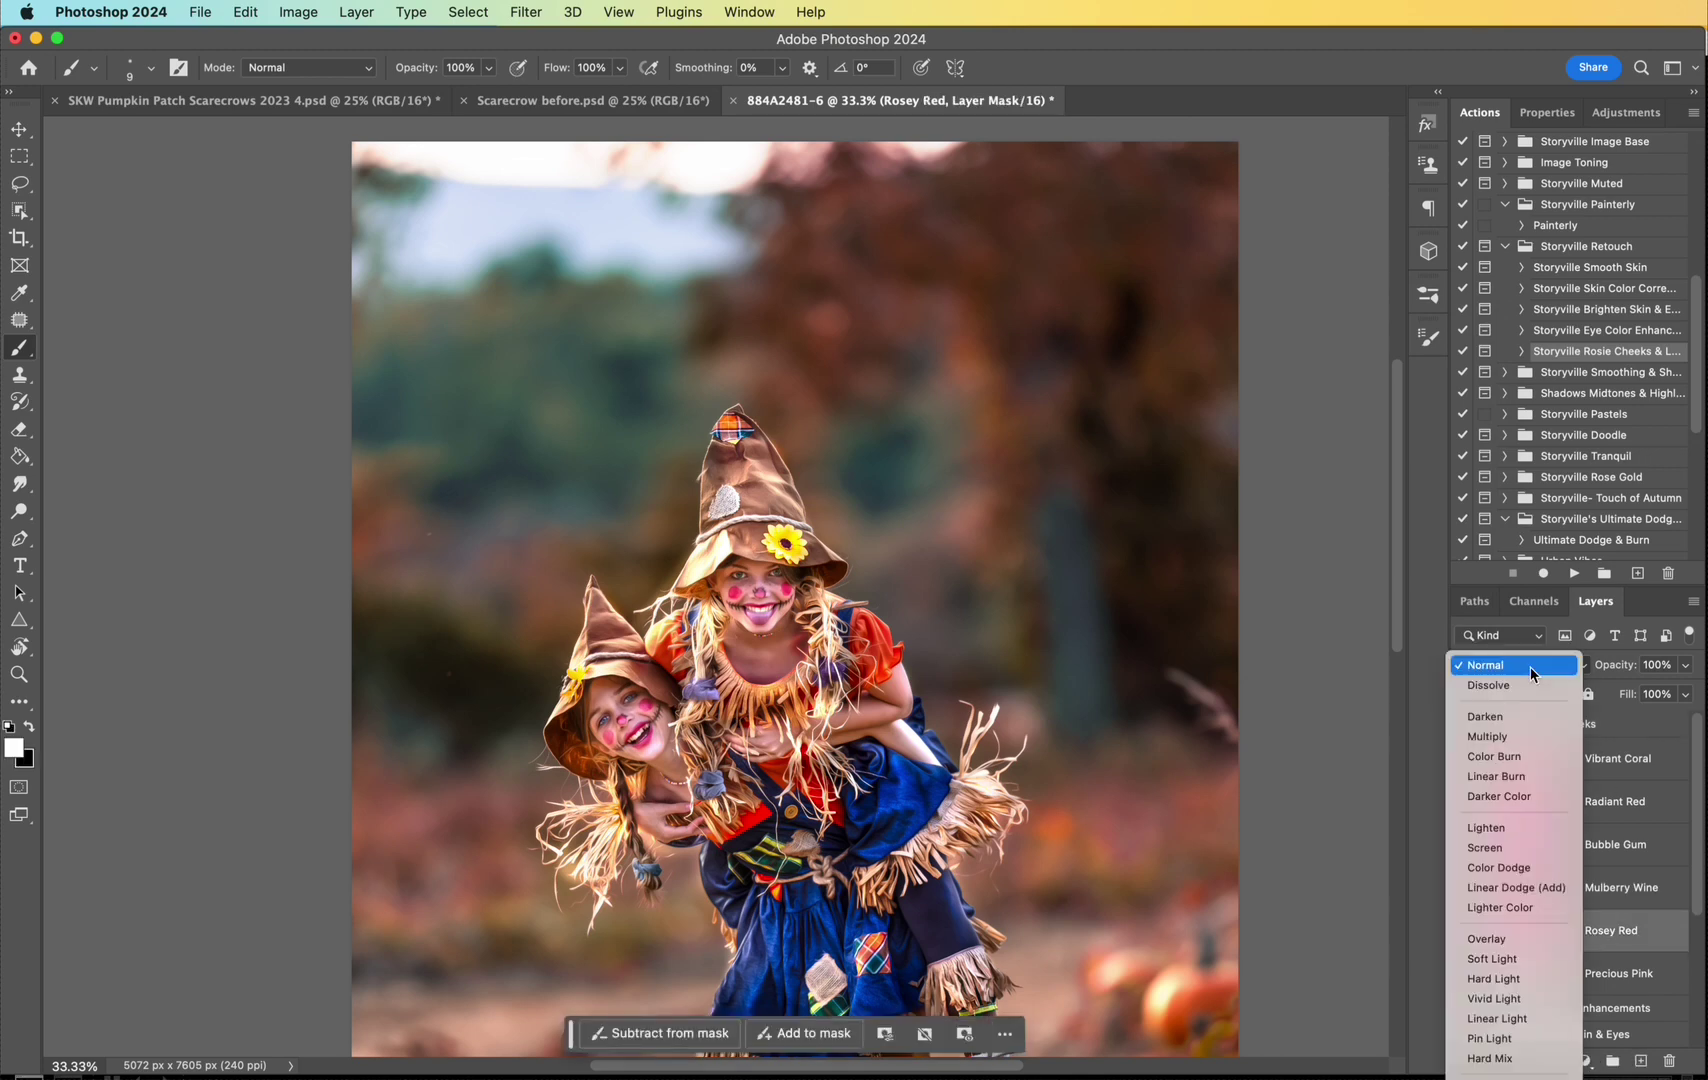
click(1528, 959)
key(super+minus)
key(super+plus)
key(super+plus)
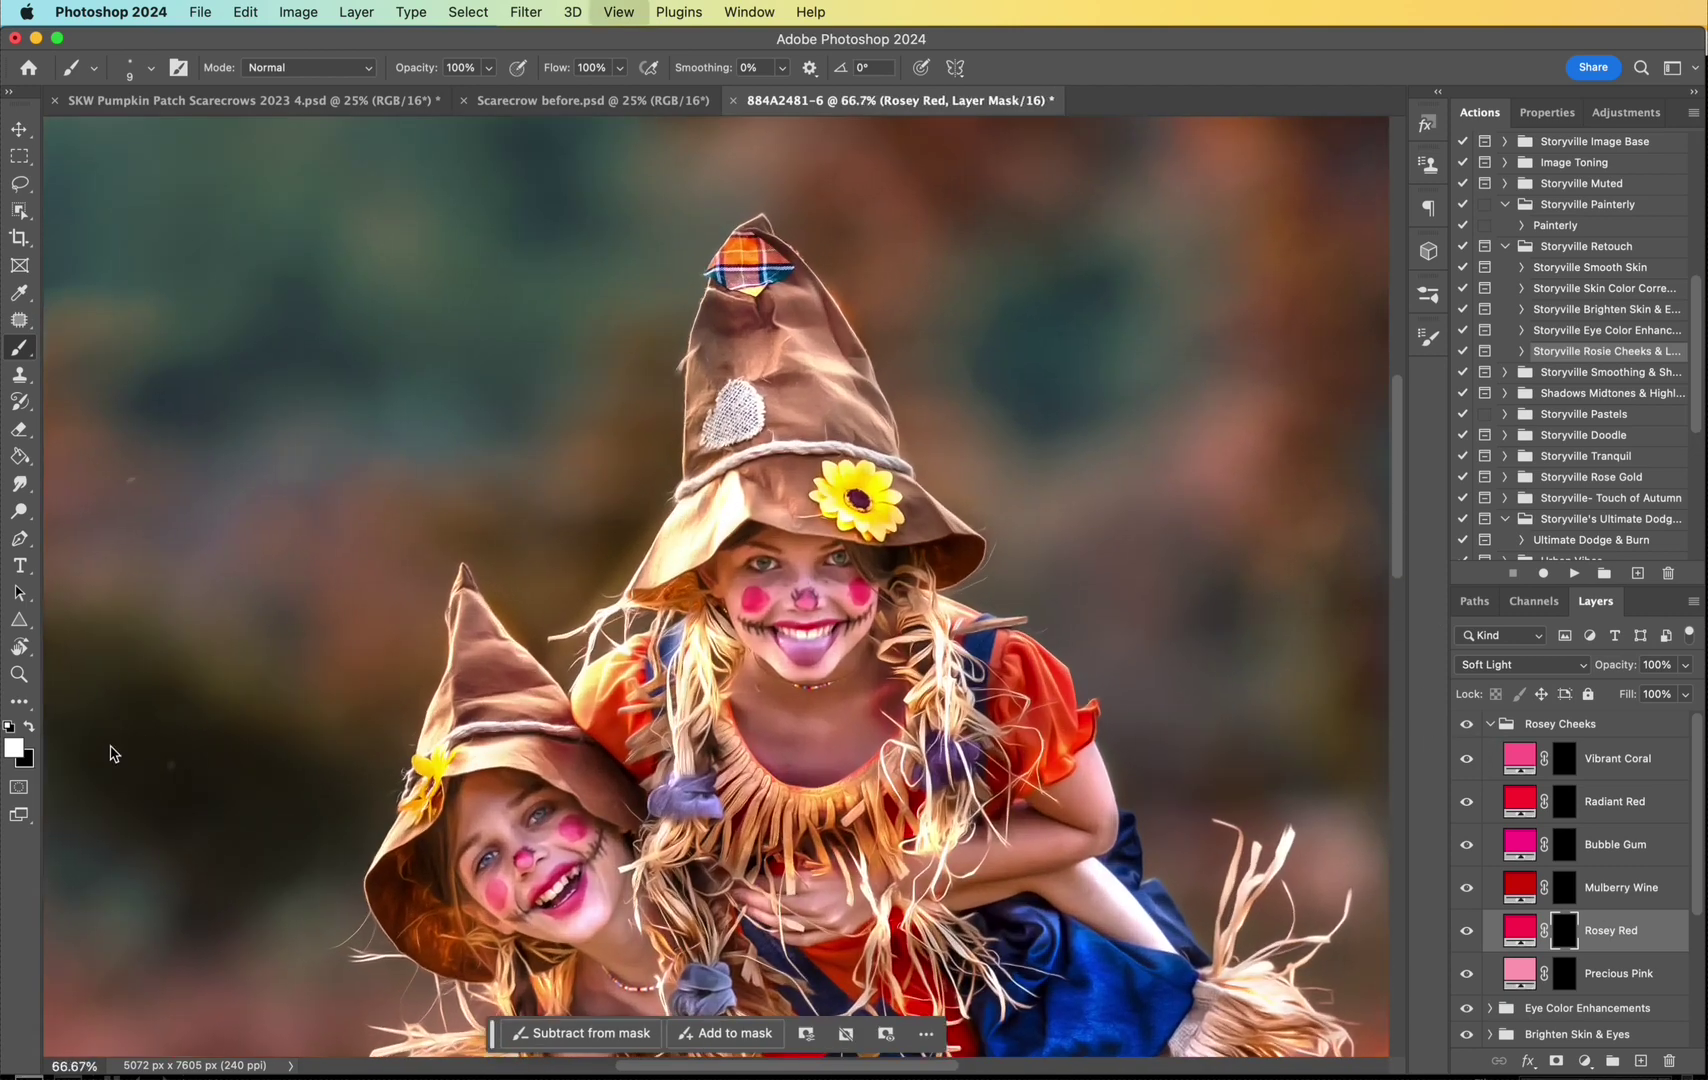
key(super+plus)
key(super+plus)
key(super+plus)
Step: Paint rosy colour onto the tongue, noses and cheeks of both girls
key(bracketright)
mouse_move(954, 766)
mouse_down()
mouse_move(912, 746)
mouse_move(937, 772)
mouse_move(969, 759)
mouse_move(943, 756)
mouse_move(1019, 763)
mouse_move(944, 796)
mouse_move(1025, 778)
mouse_move(978, 785)
mouse_move(906, 739)
mouse_move(890, 829)
mouse_move(1029, 710)
mouse_move(958, 837)
mouse_move(951, 814)
mouse_move(924, 816)
mouse_move(971, 829)
mouse_move(1047, 785)
mouse_up()
key(x)
key(x)
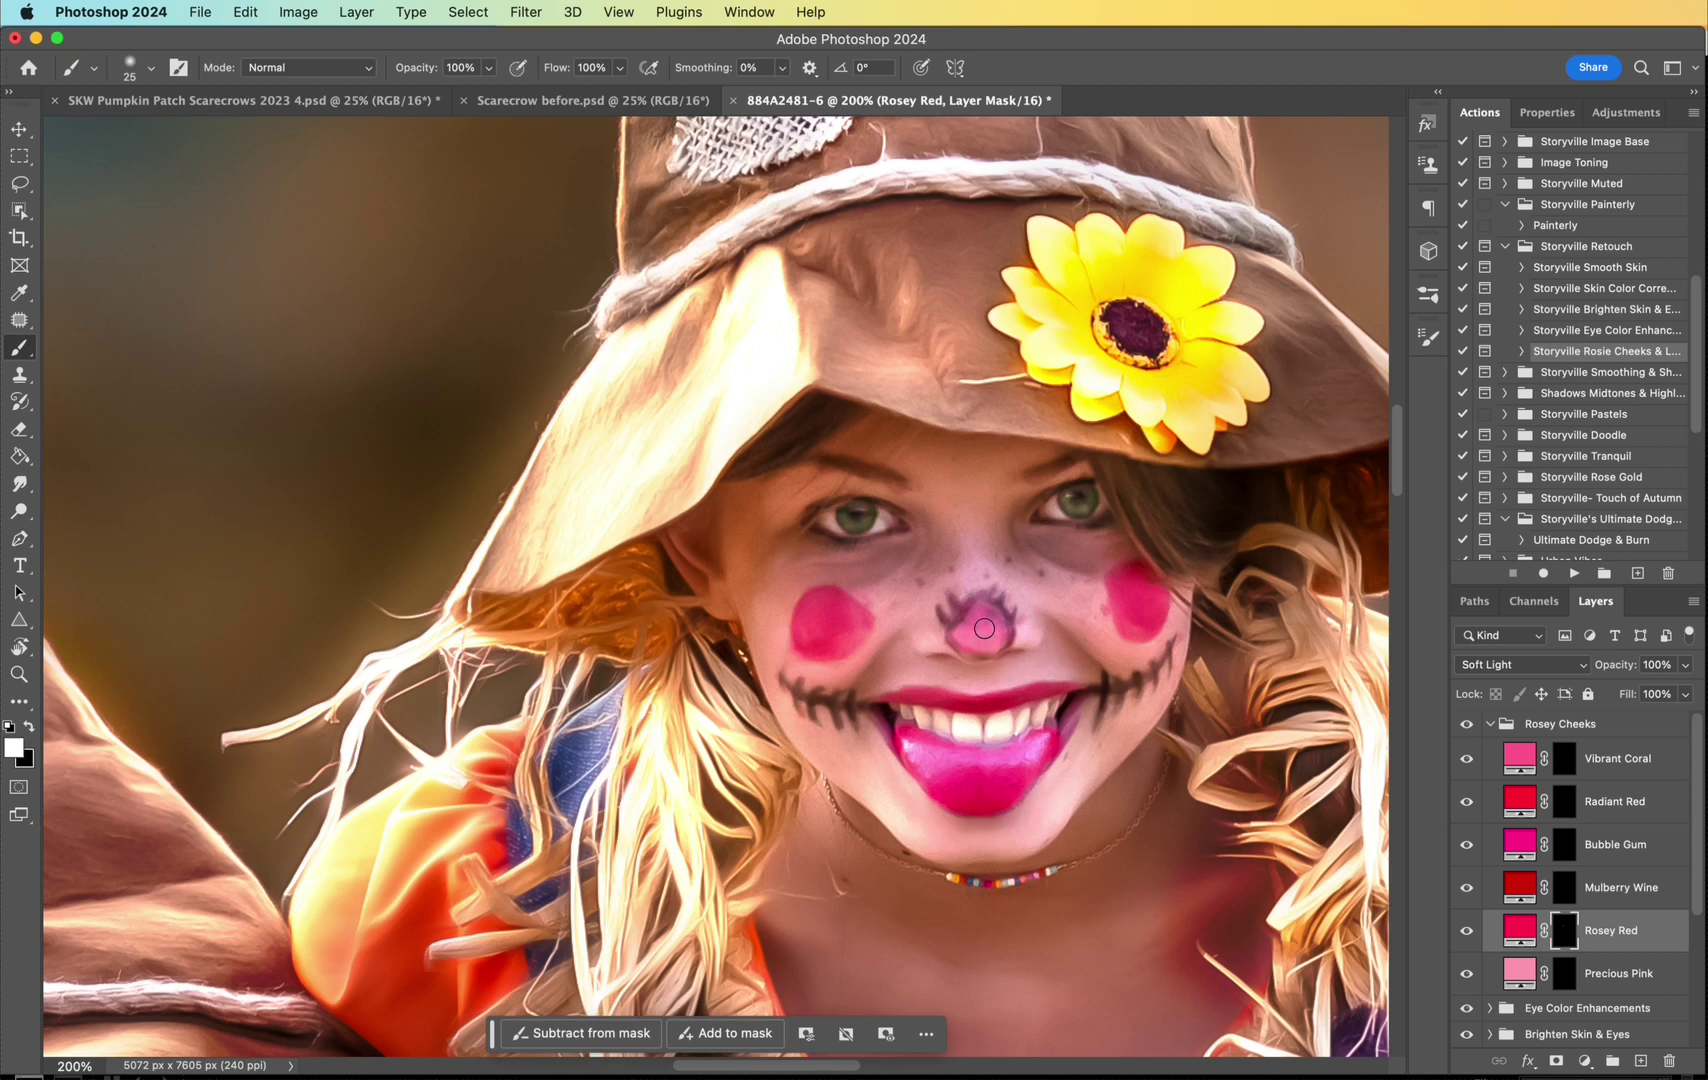
drag(992, 636, 994, 628)
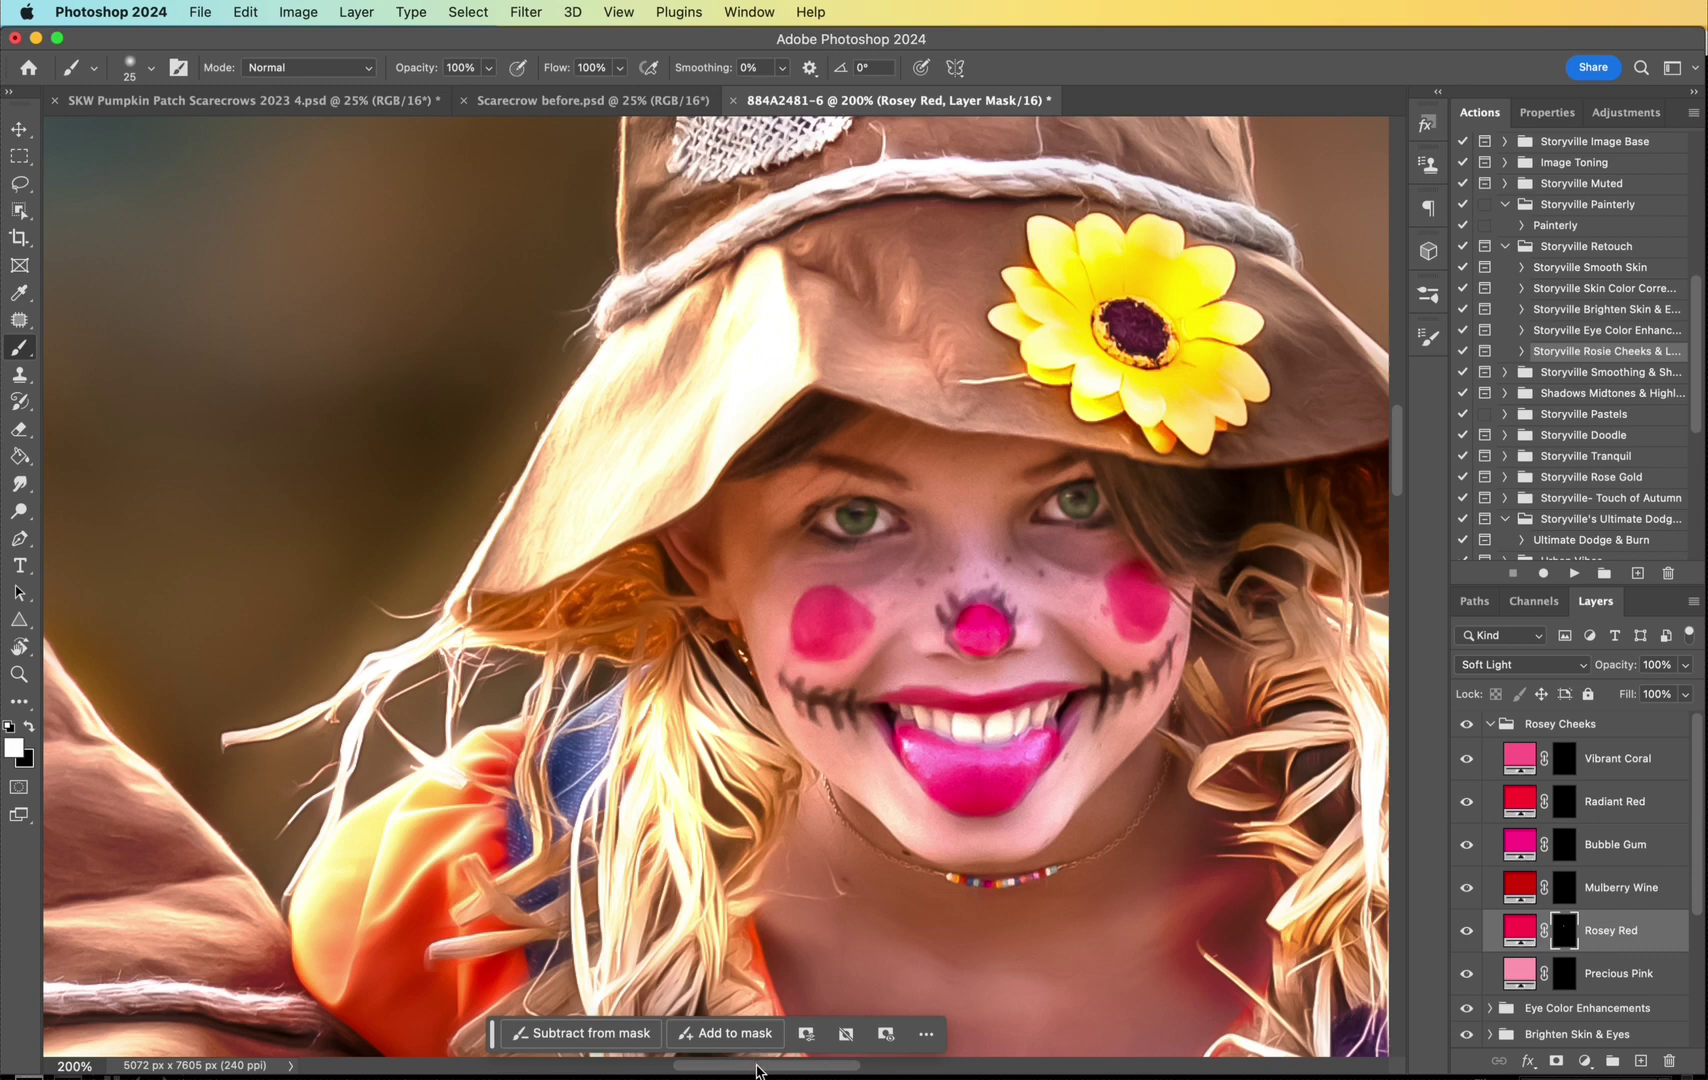
scroll(760, 1065, left, 10)
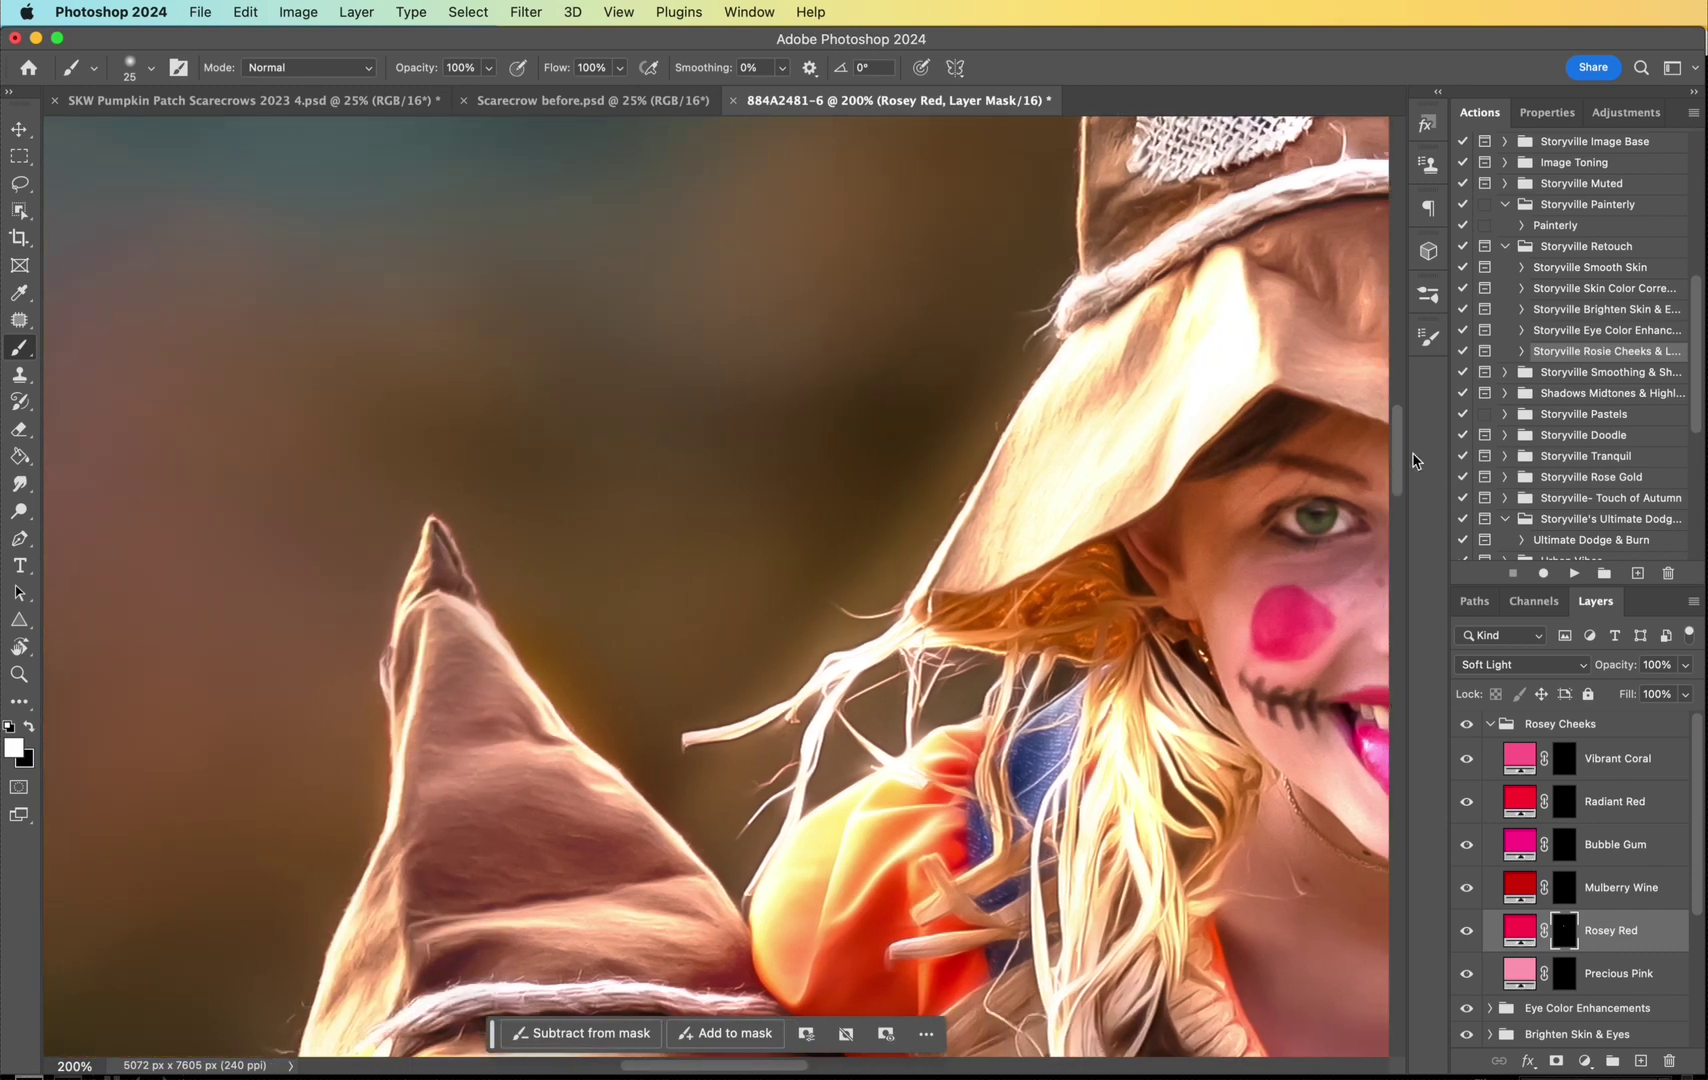
mouse_move(1400, 478)
mouse_down()
mouse_move(1408, 551)
mouse_move(612, 700)
mouse_up()
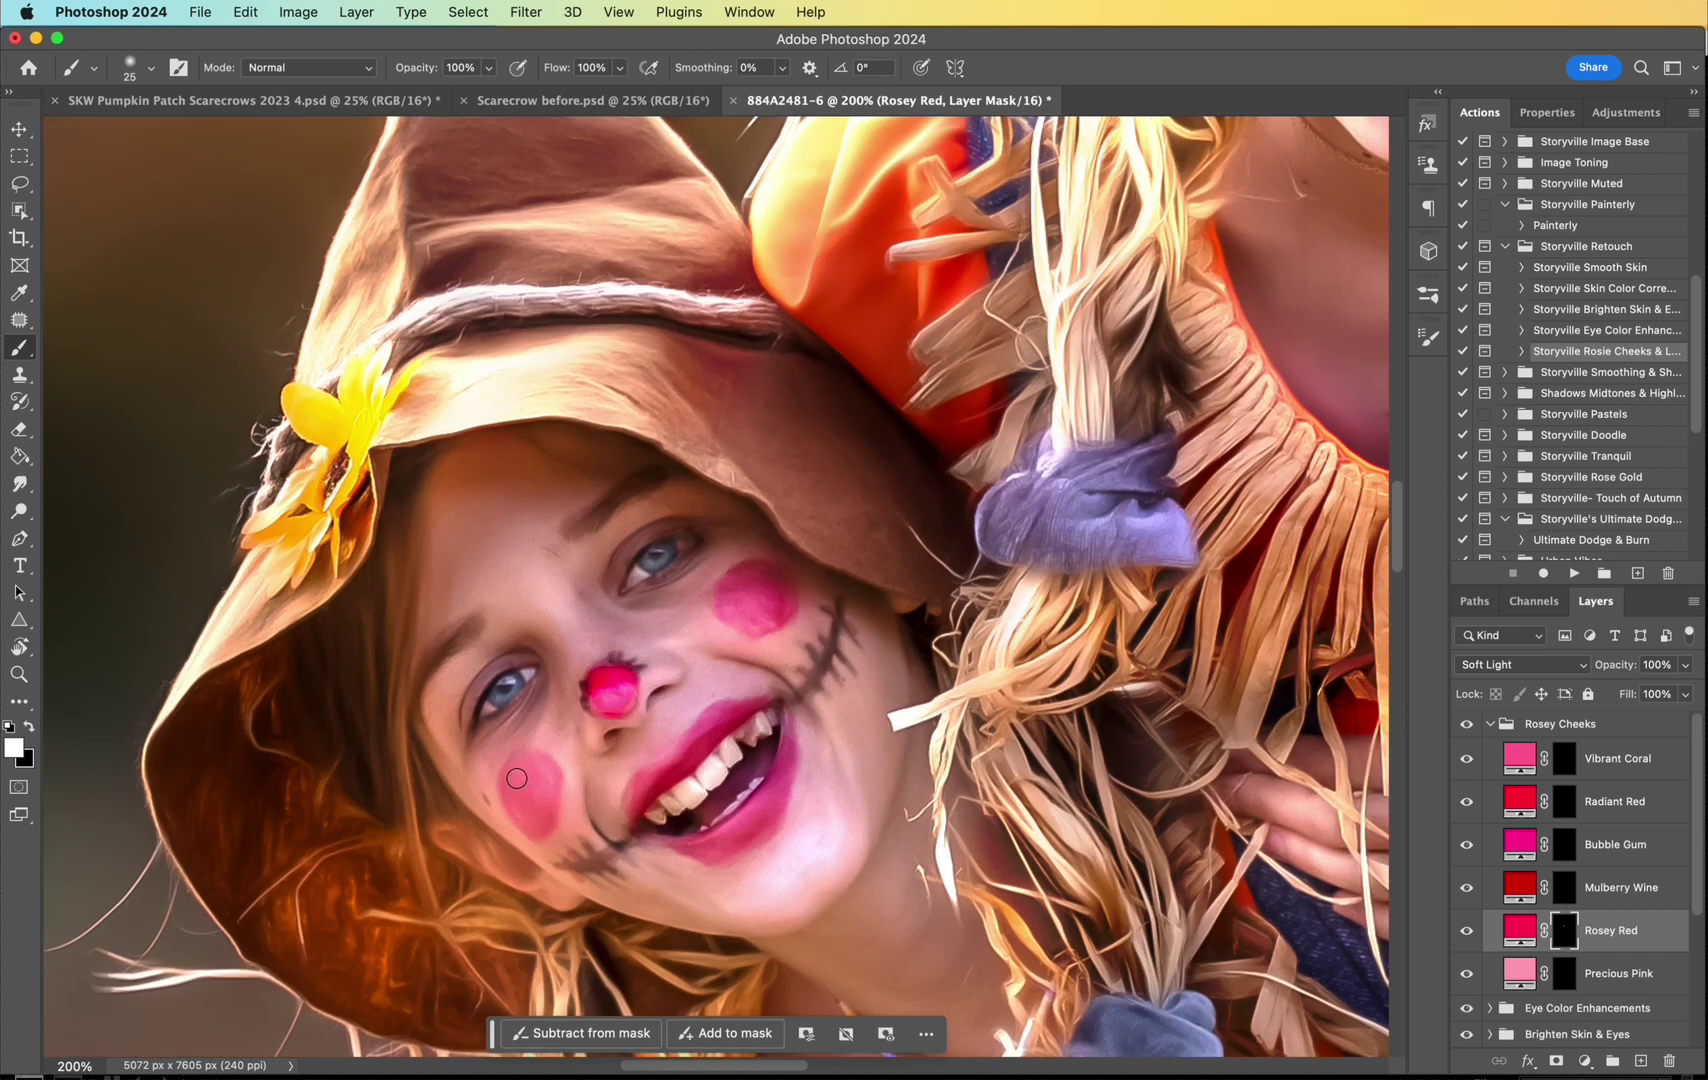
drag(518, 781, 537, 770)
mouse_move(754, 596)
mouse_down()
mouse_move(740, 605)
mouse_move(796, 604)
mouse_up()
Step: Set the rosy colour to about 60% strength, compare before/after, and collapse the Rosey Cheeks group
mouse_move(1632, 672)
mouse_down()
mouse_move(1427, 680)
mouse_move(1494, 682)
mouse_up()
key(super+minus)
key(super+minus)
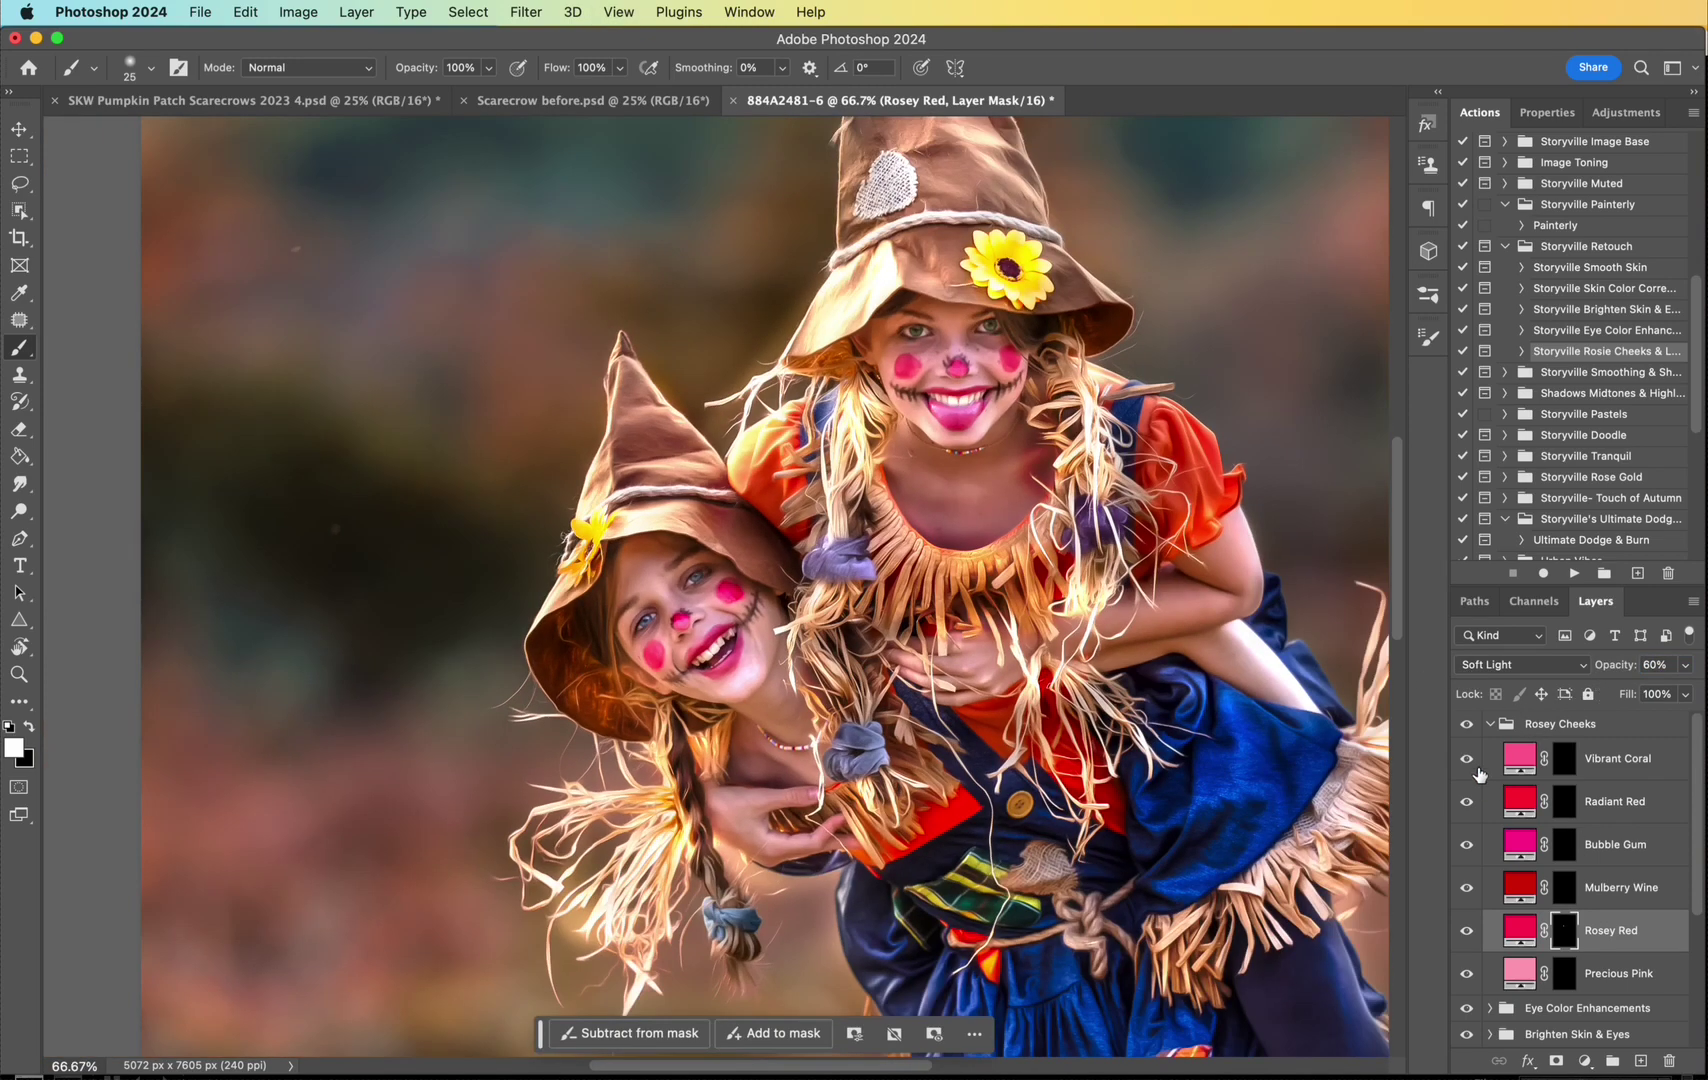
click(1468, 724)
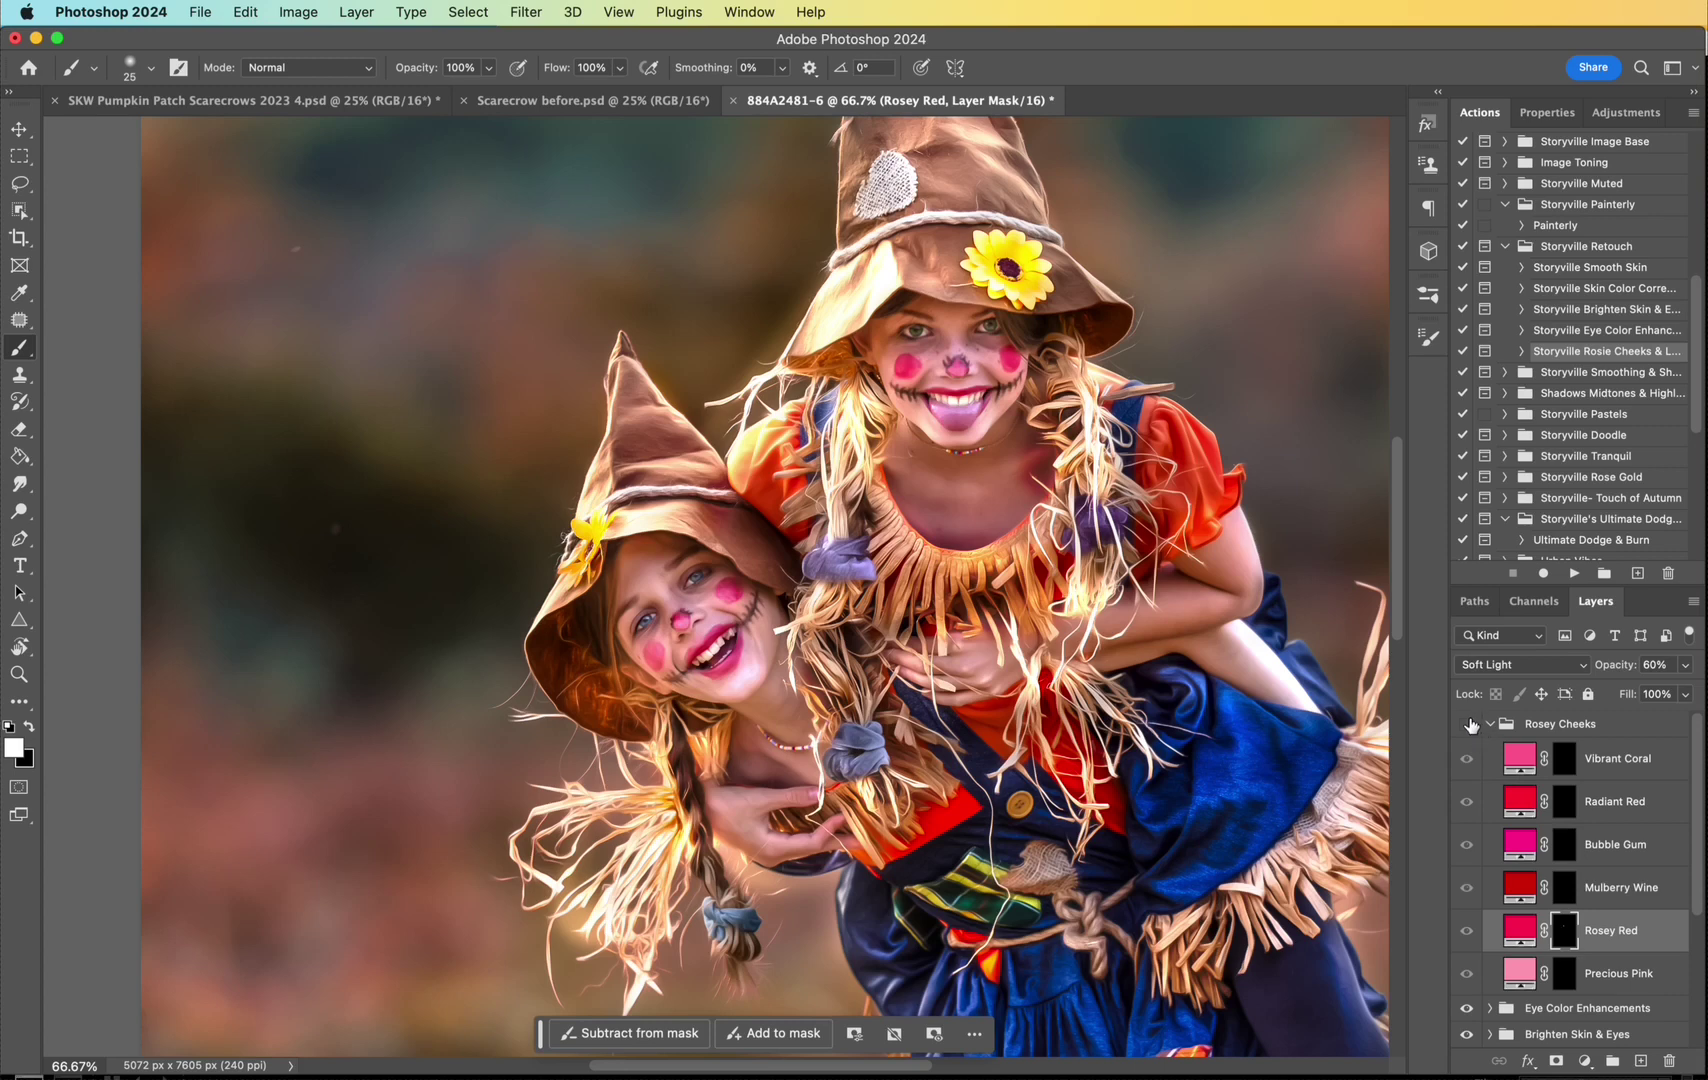
click(1468, 724)
click(1489, 724)
key(super+plus)
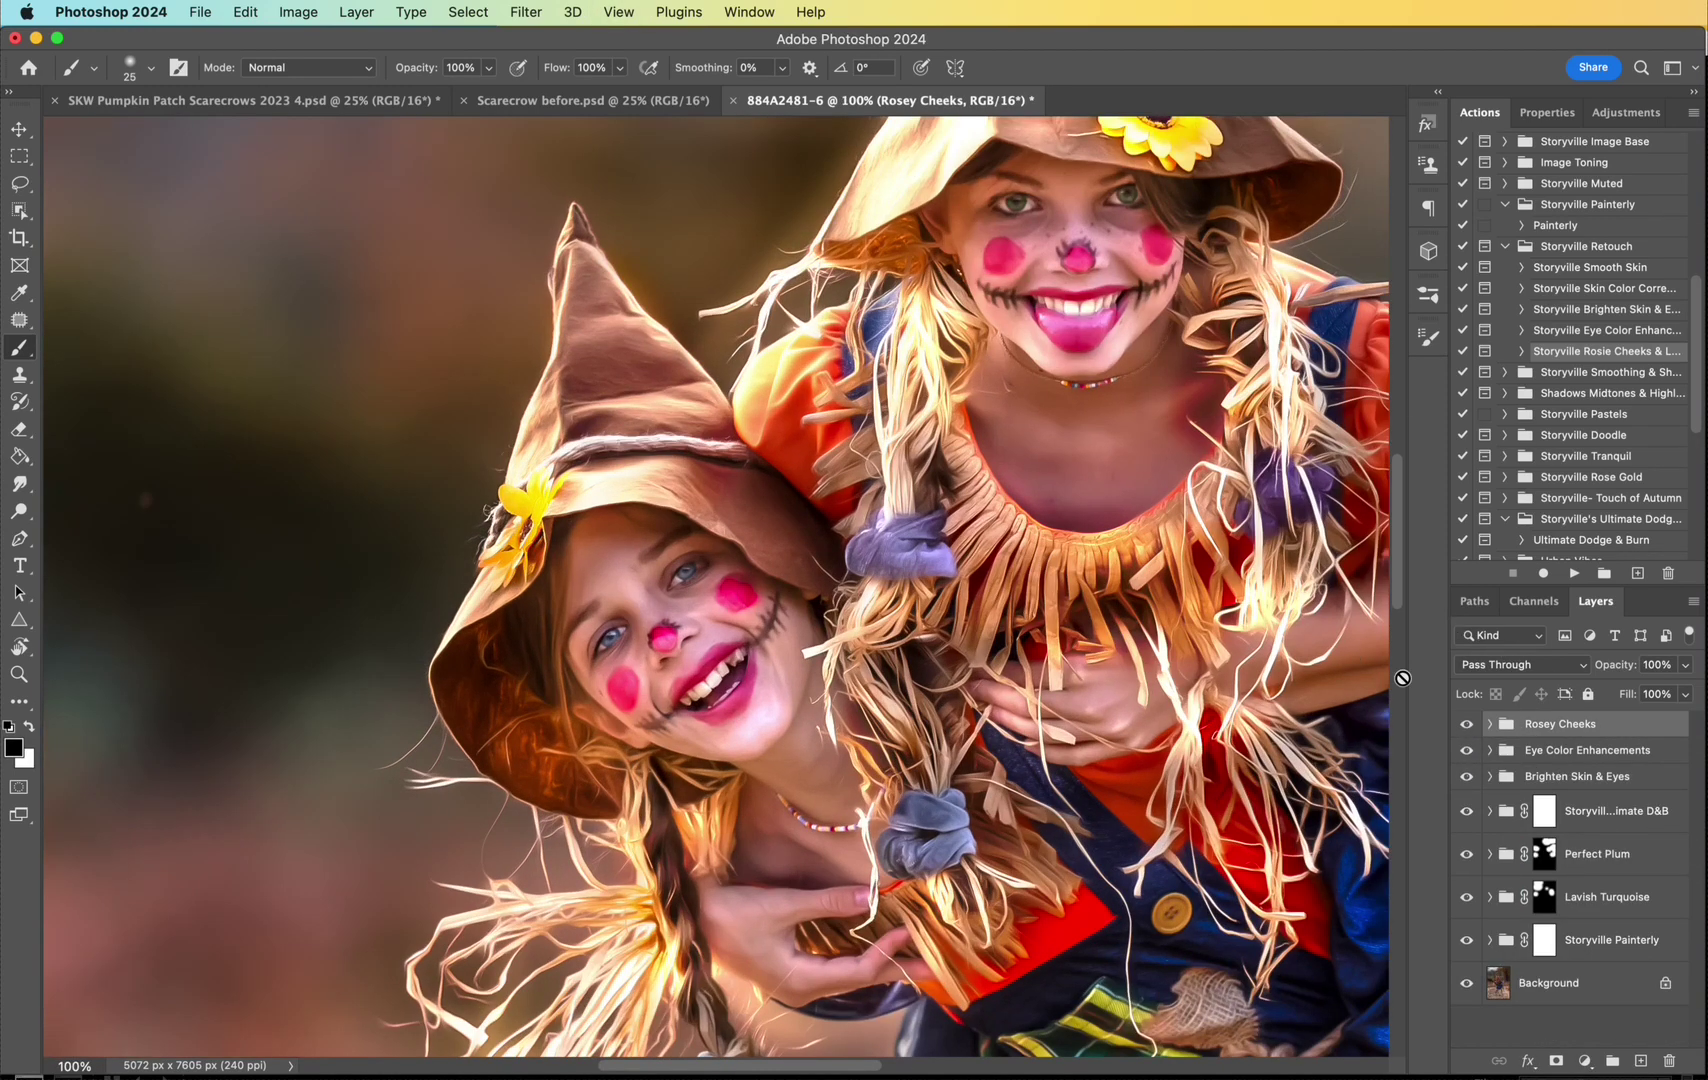
scroll(1397, 563, down, 5)
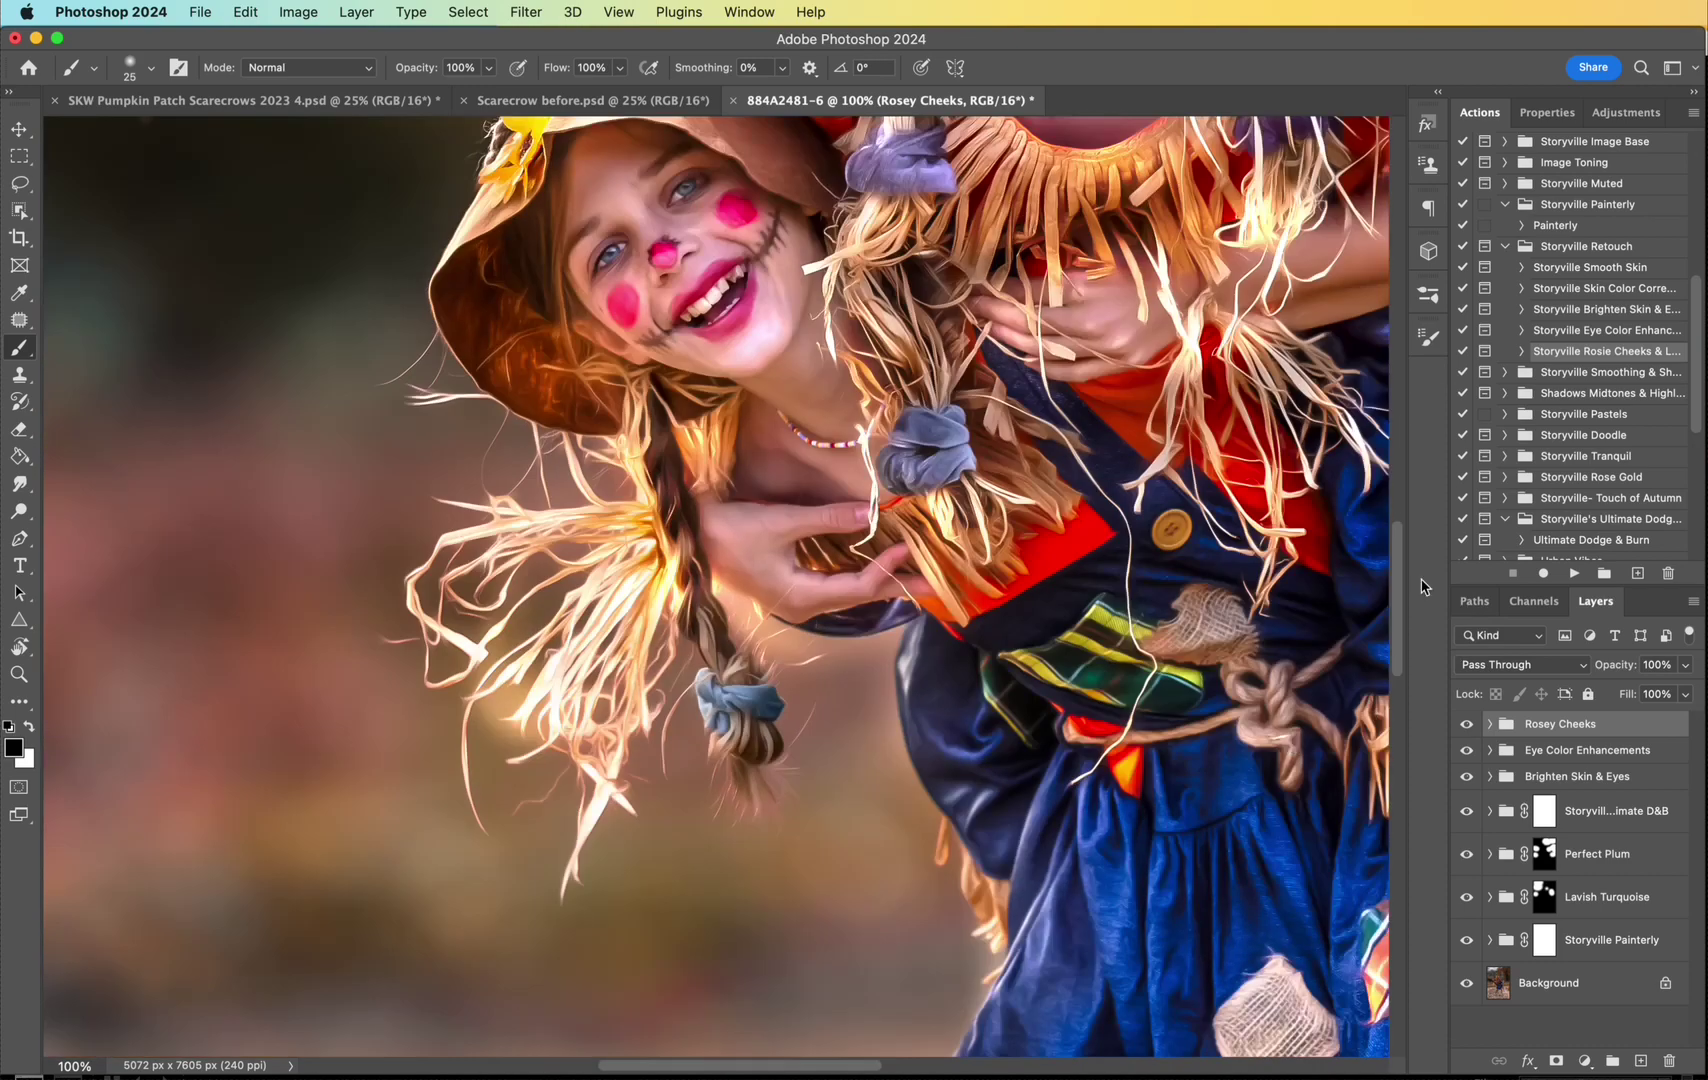
scroll(1397, 543, up, 8)
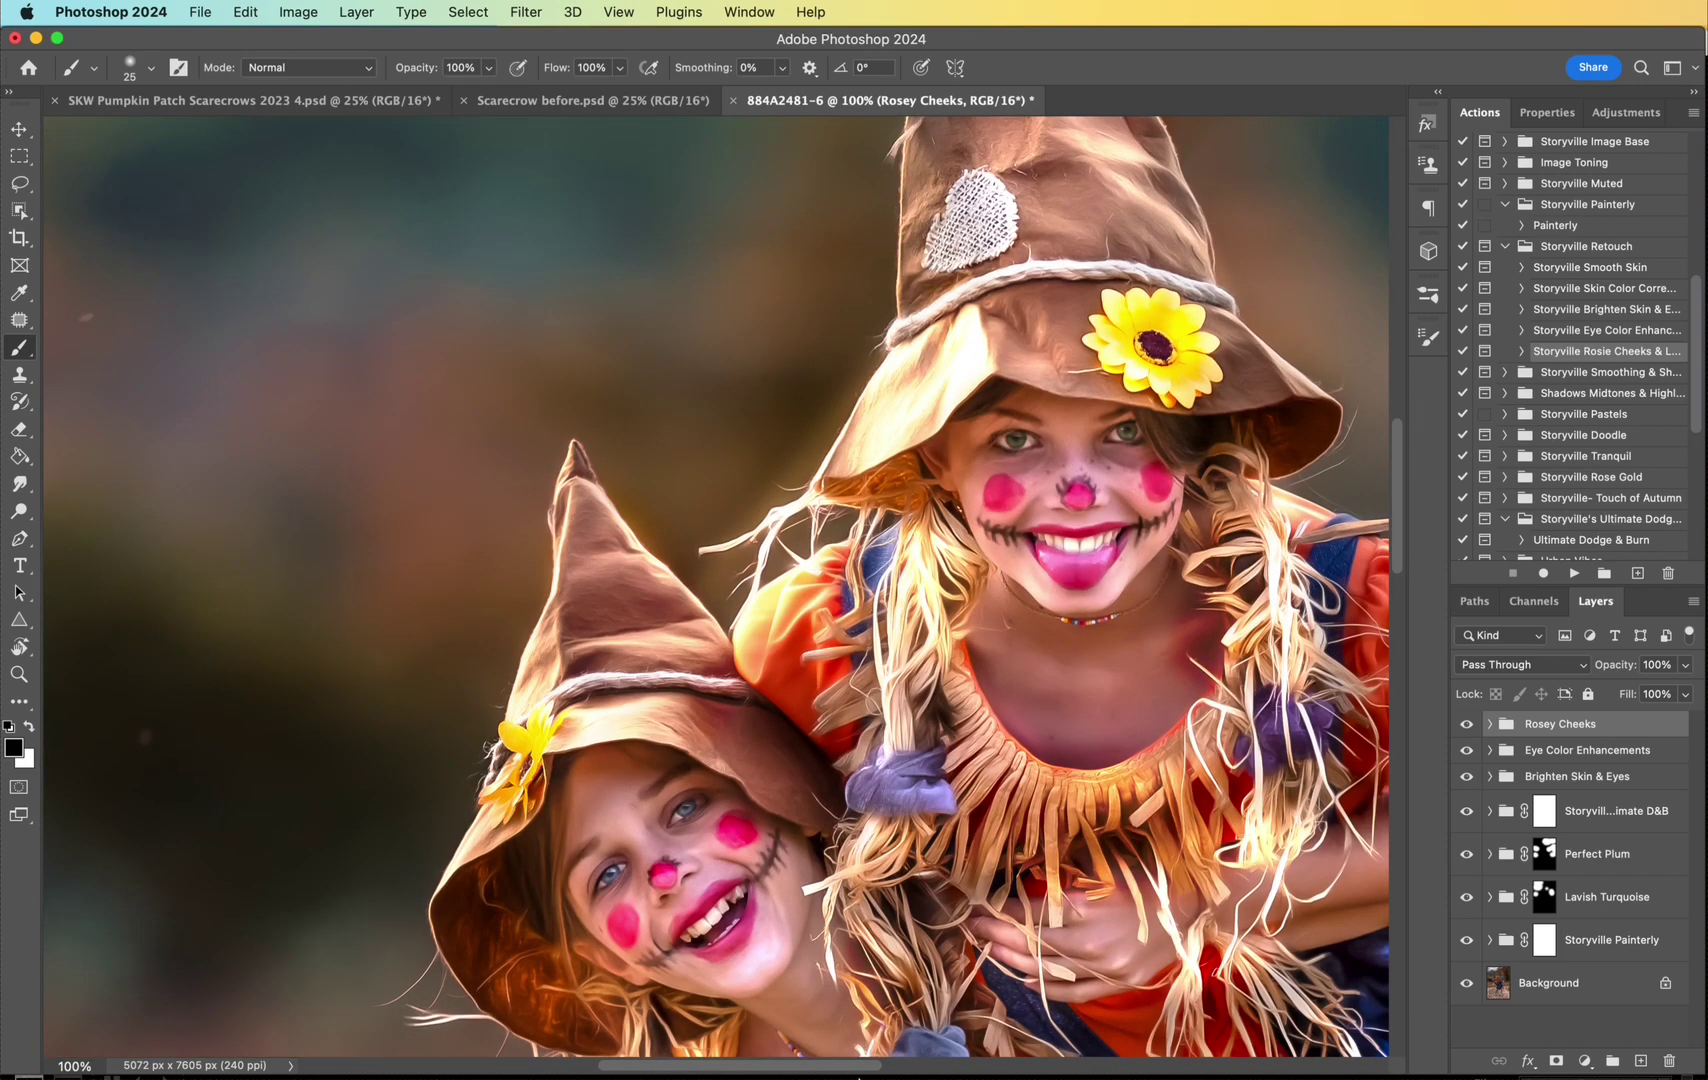
drag(857, 1072, 917, 1072)
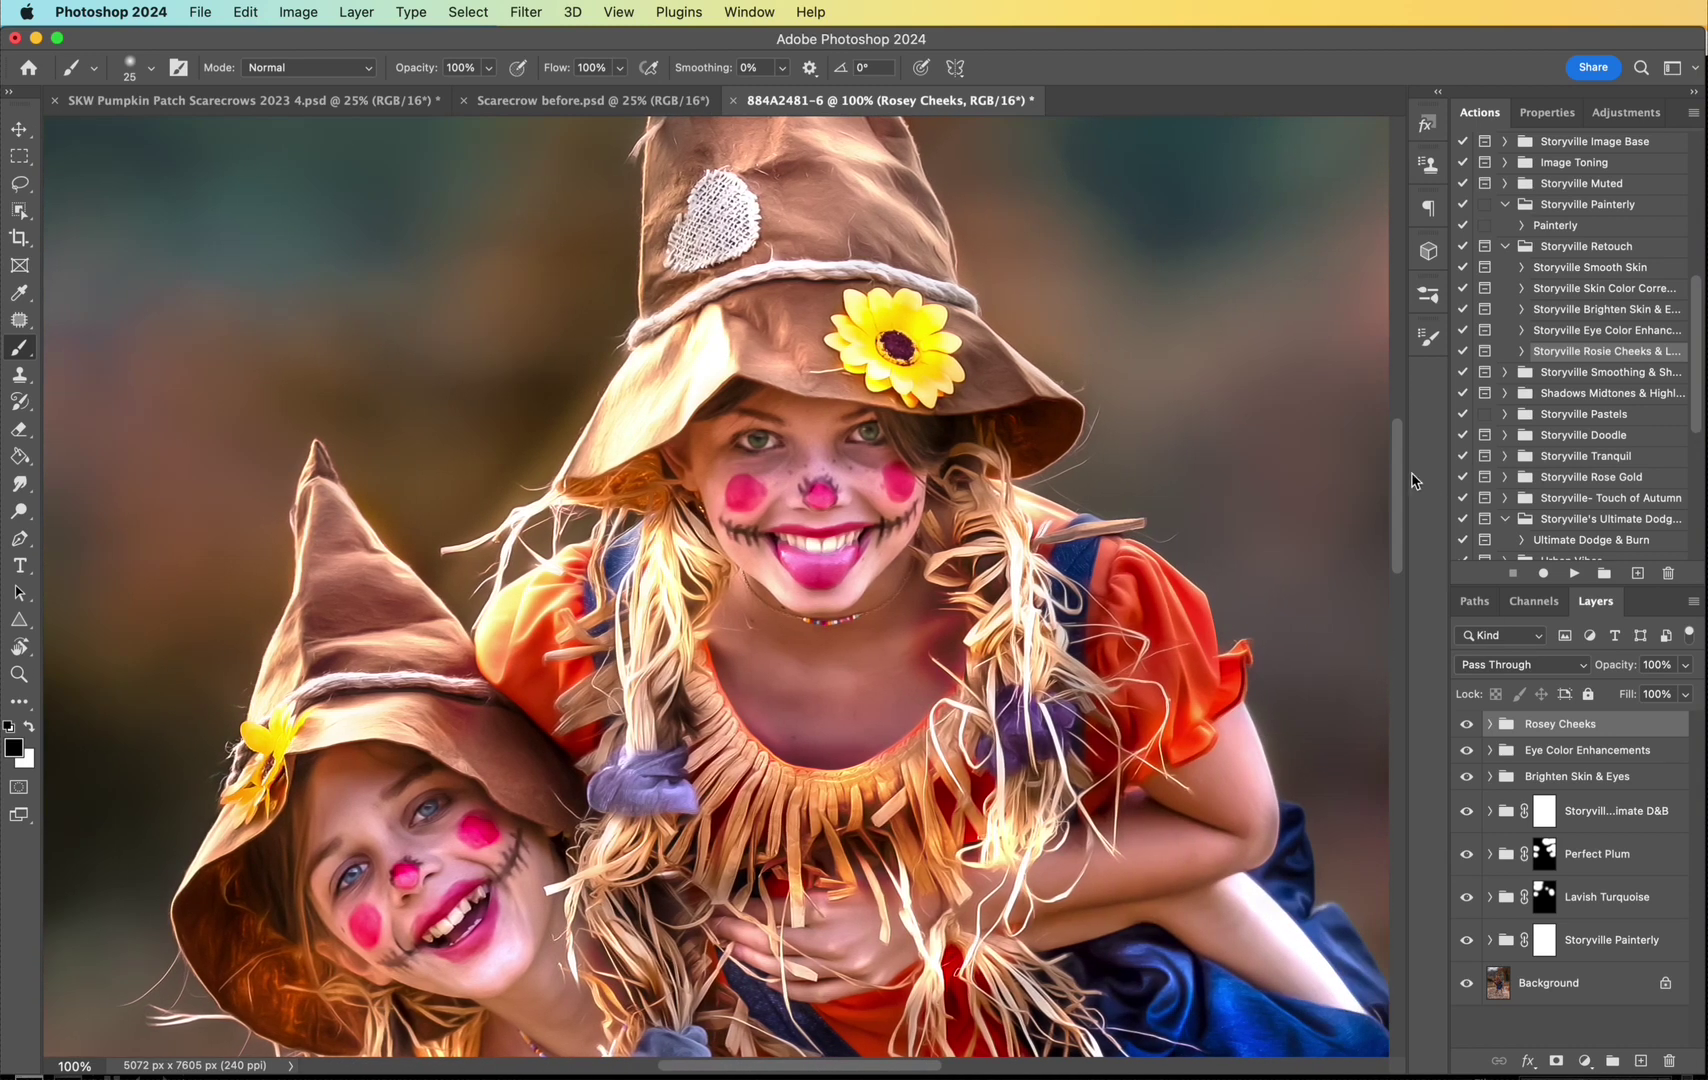
drag(1400, 496, 1403, 481)
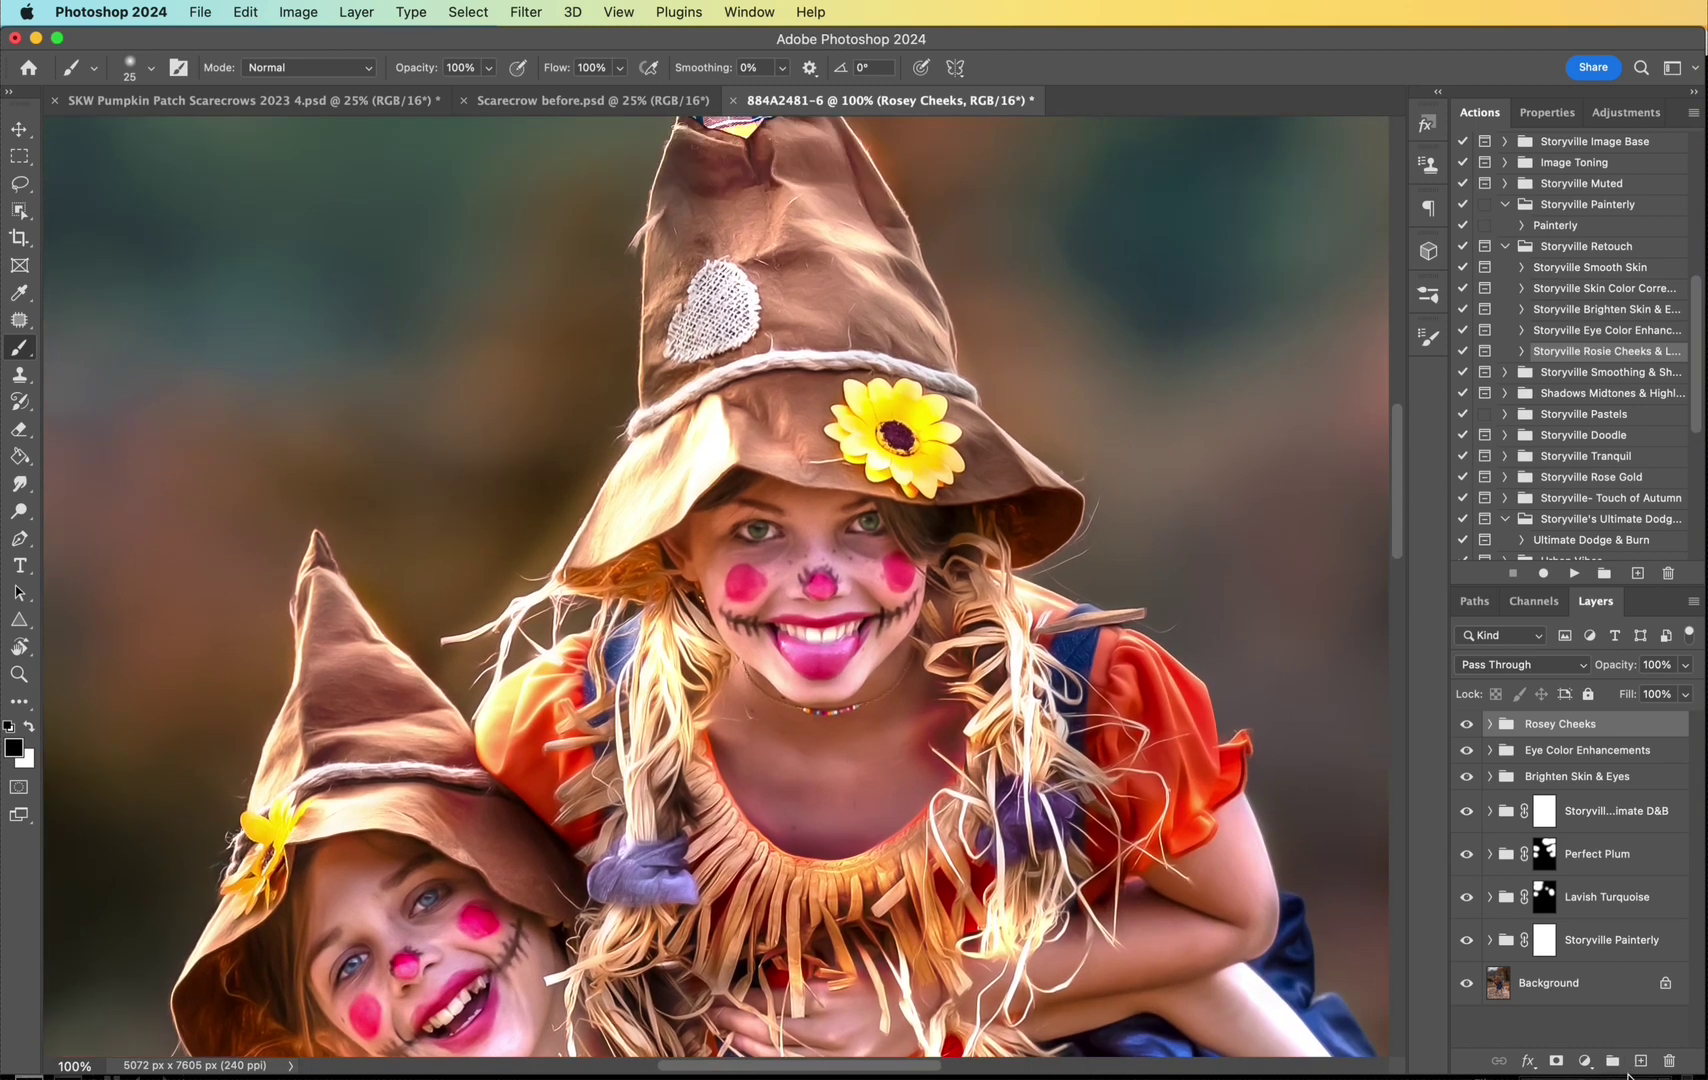
Step: On a new layer at 29% opacity, paint sampled skin tone under the upper girl's eyes with a size-50 brush
click(1643, 1061)
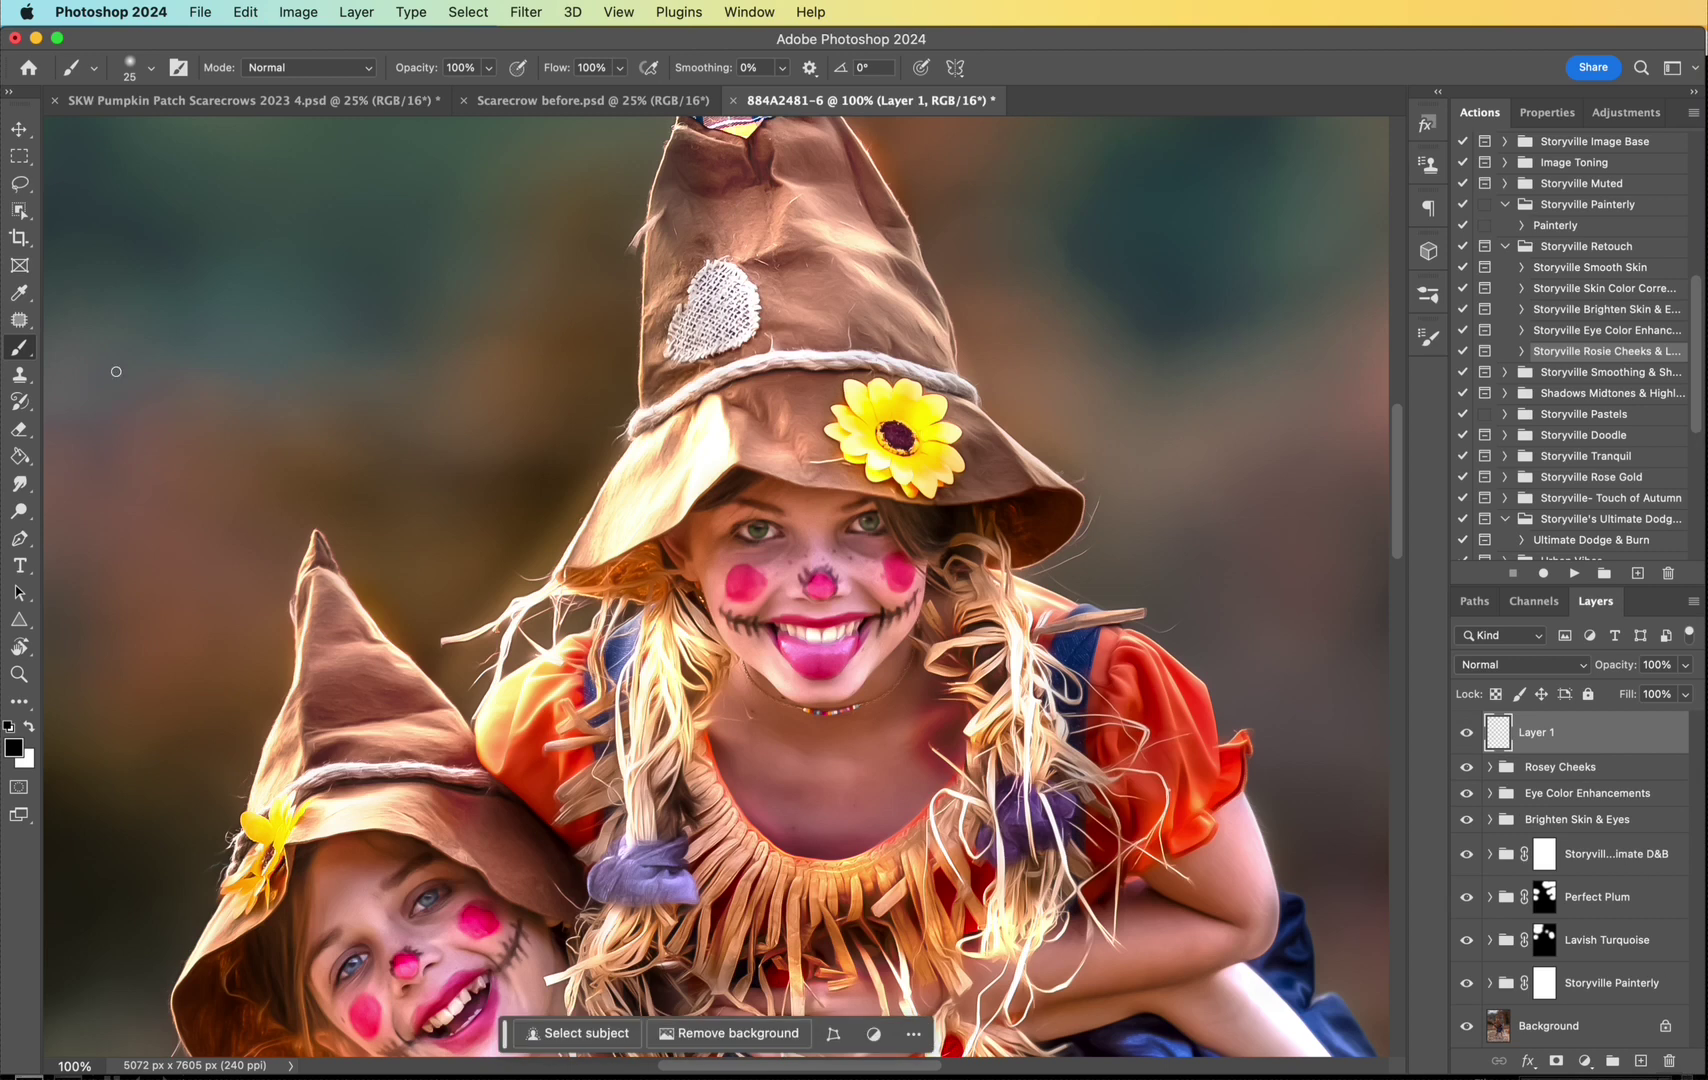
key(super+equal)
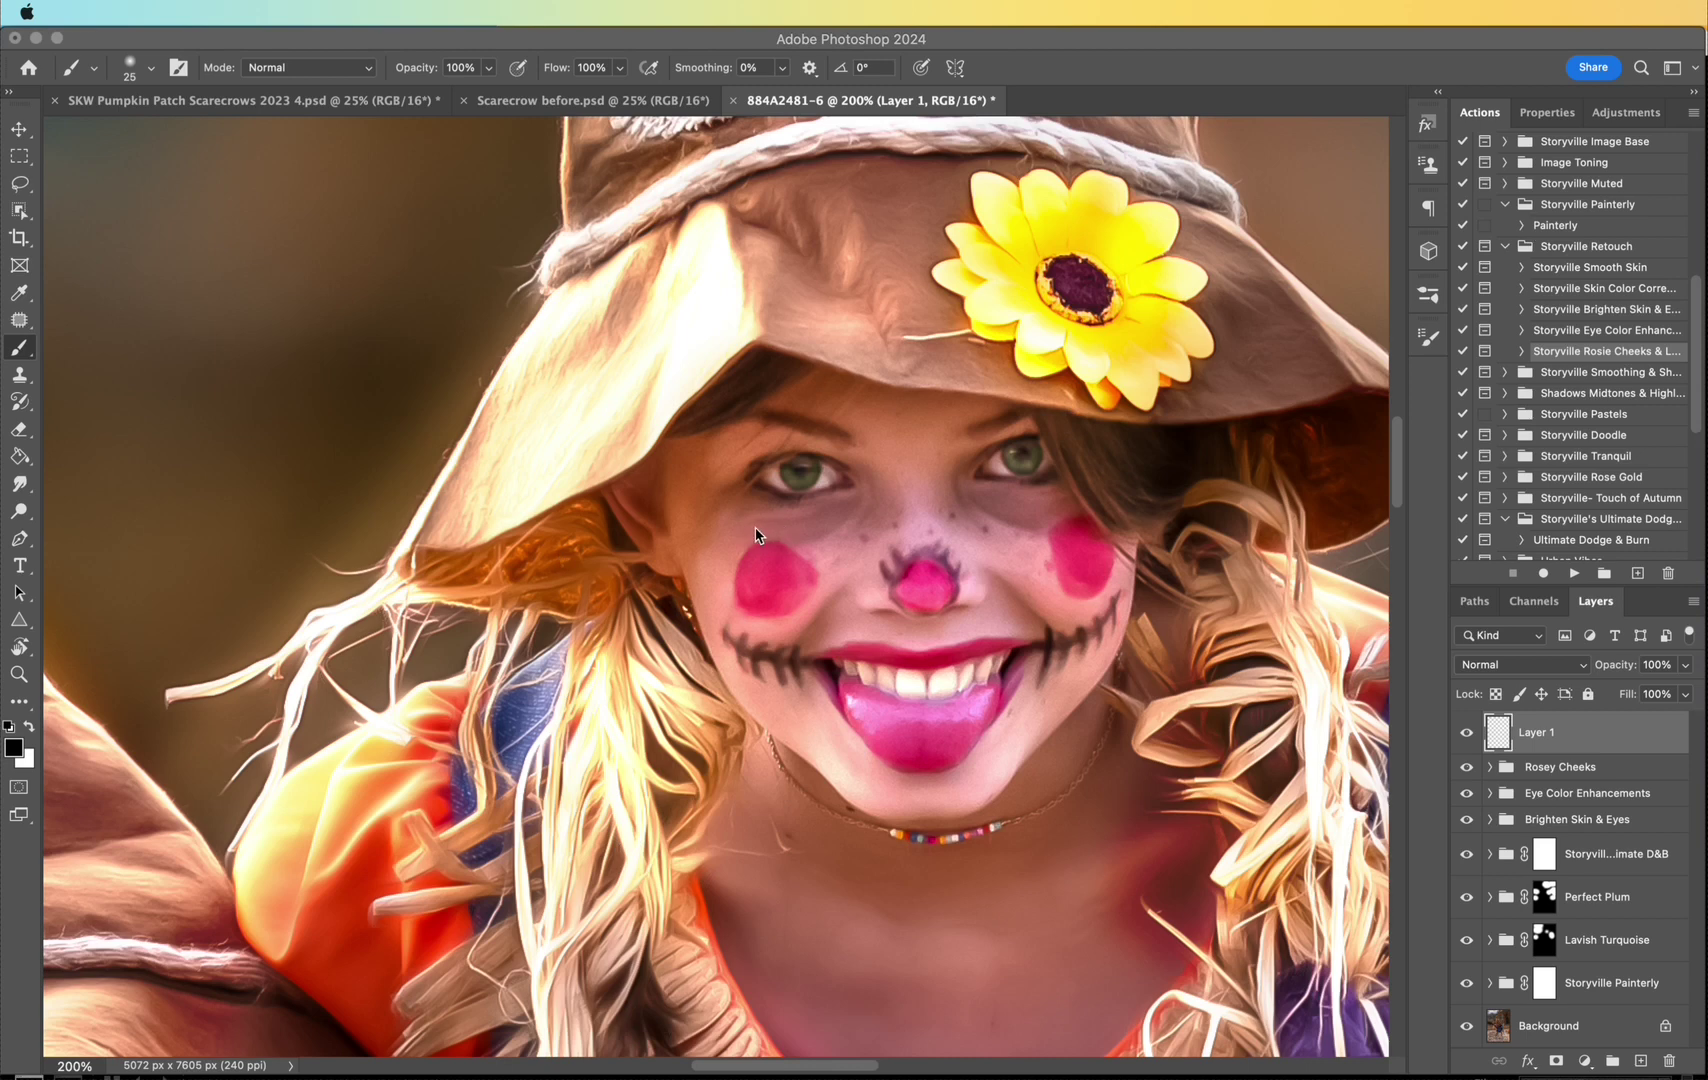
click(955, 42)
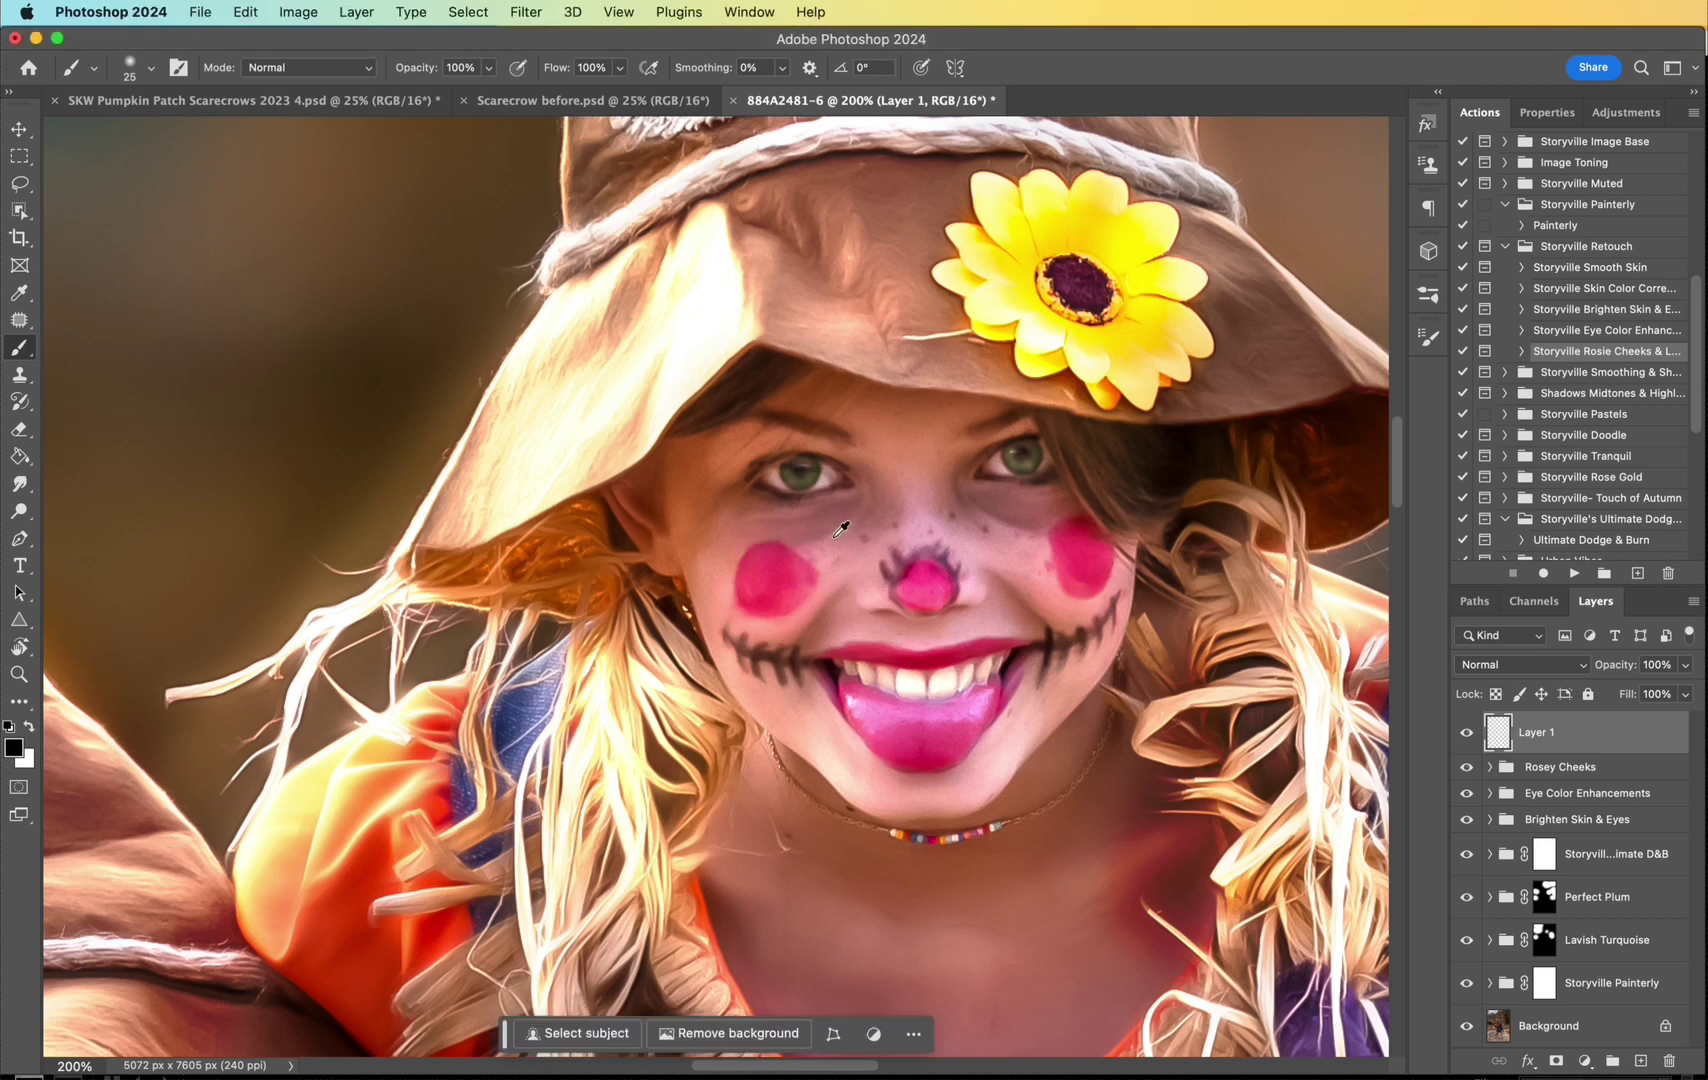
alt+click(843, 536)
drag(1622, 662, 1515, 670)
key(bracketright)
key(bracketright)
key(bracketright)
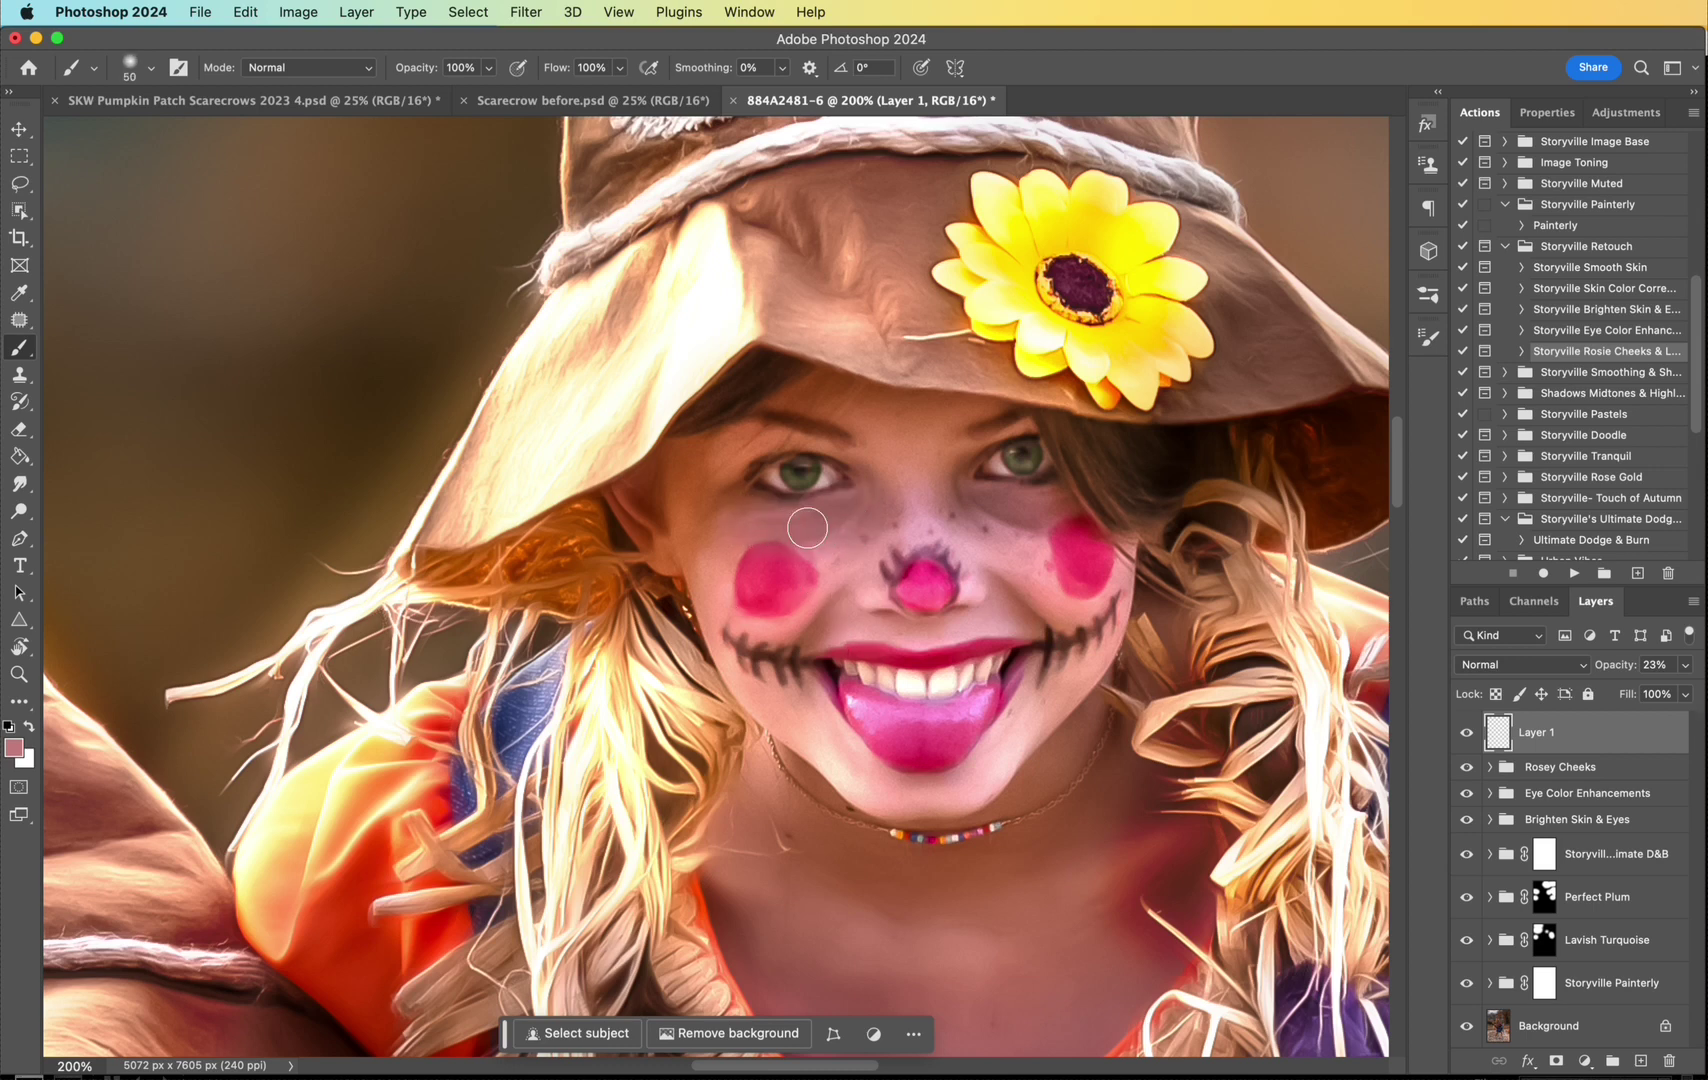
drag(1625, 667, 1633, 665)
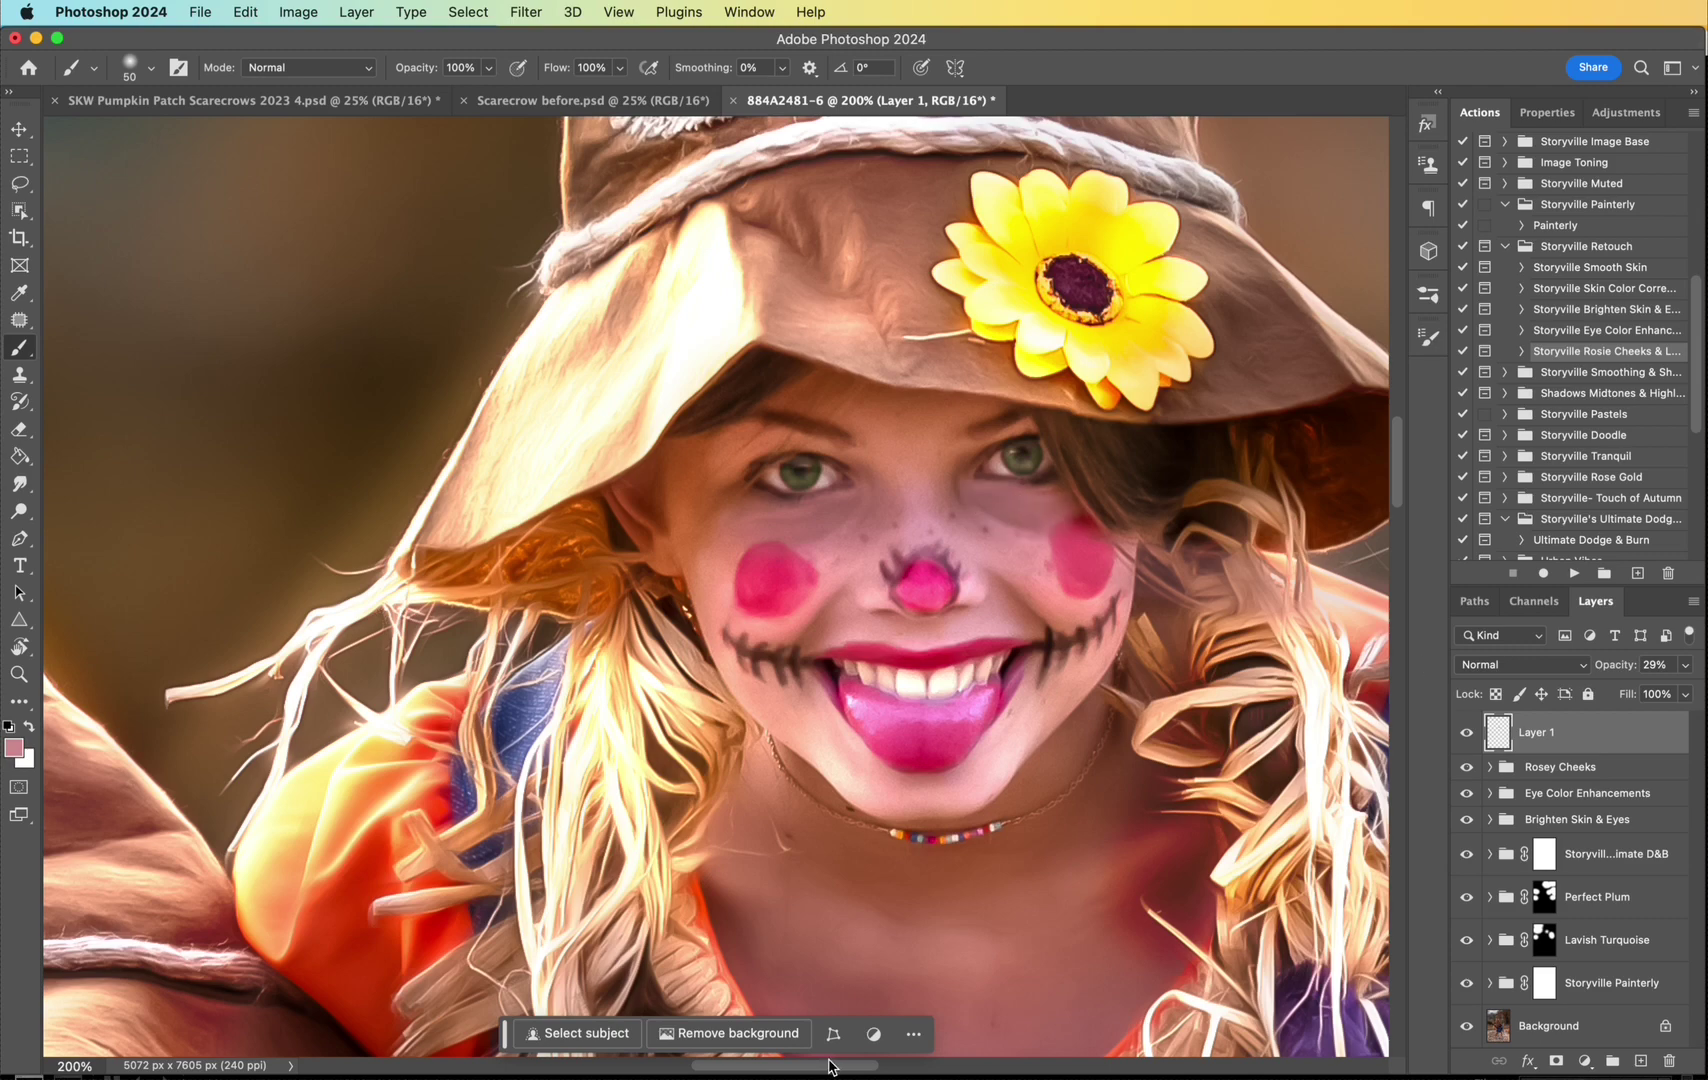
drag(830, 1066, 762, 1053)
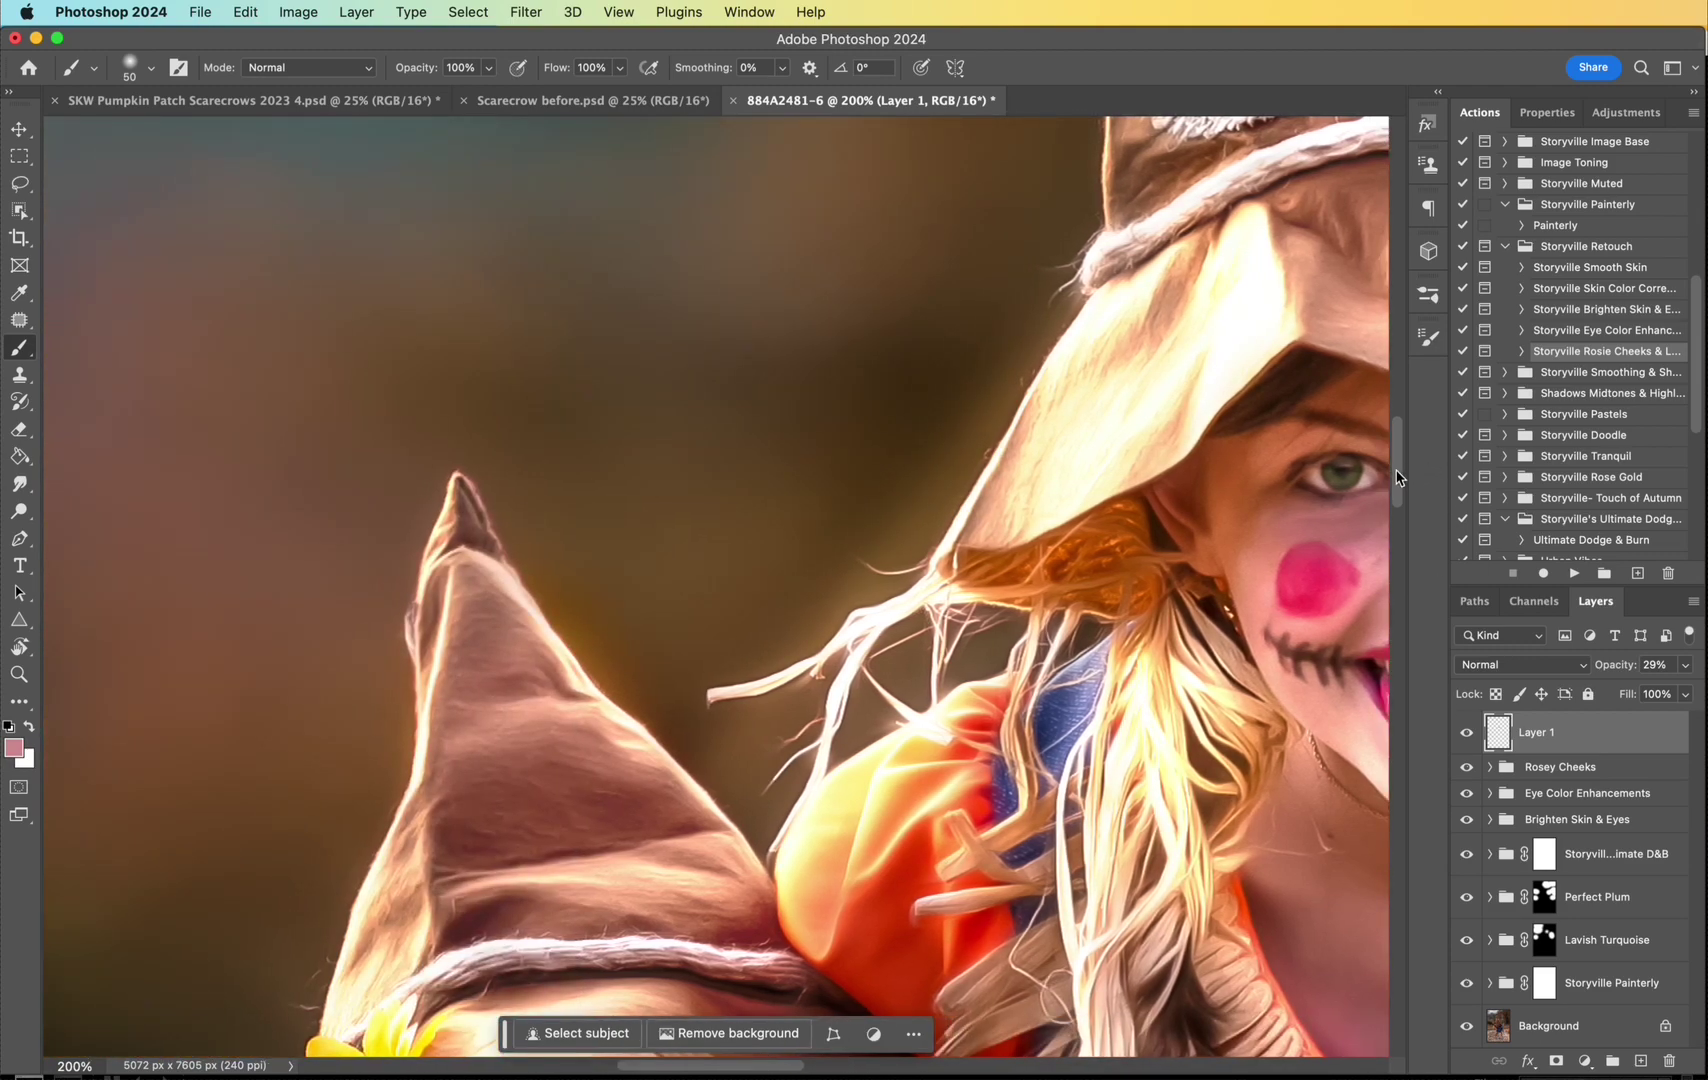
drag(1398, 478, 1405, 562)
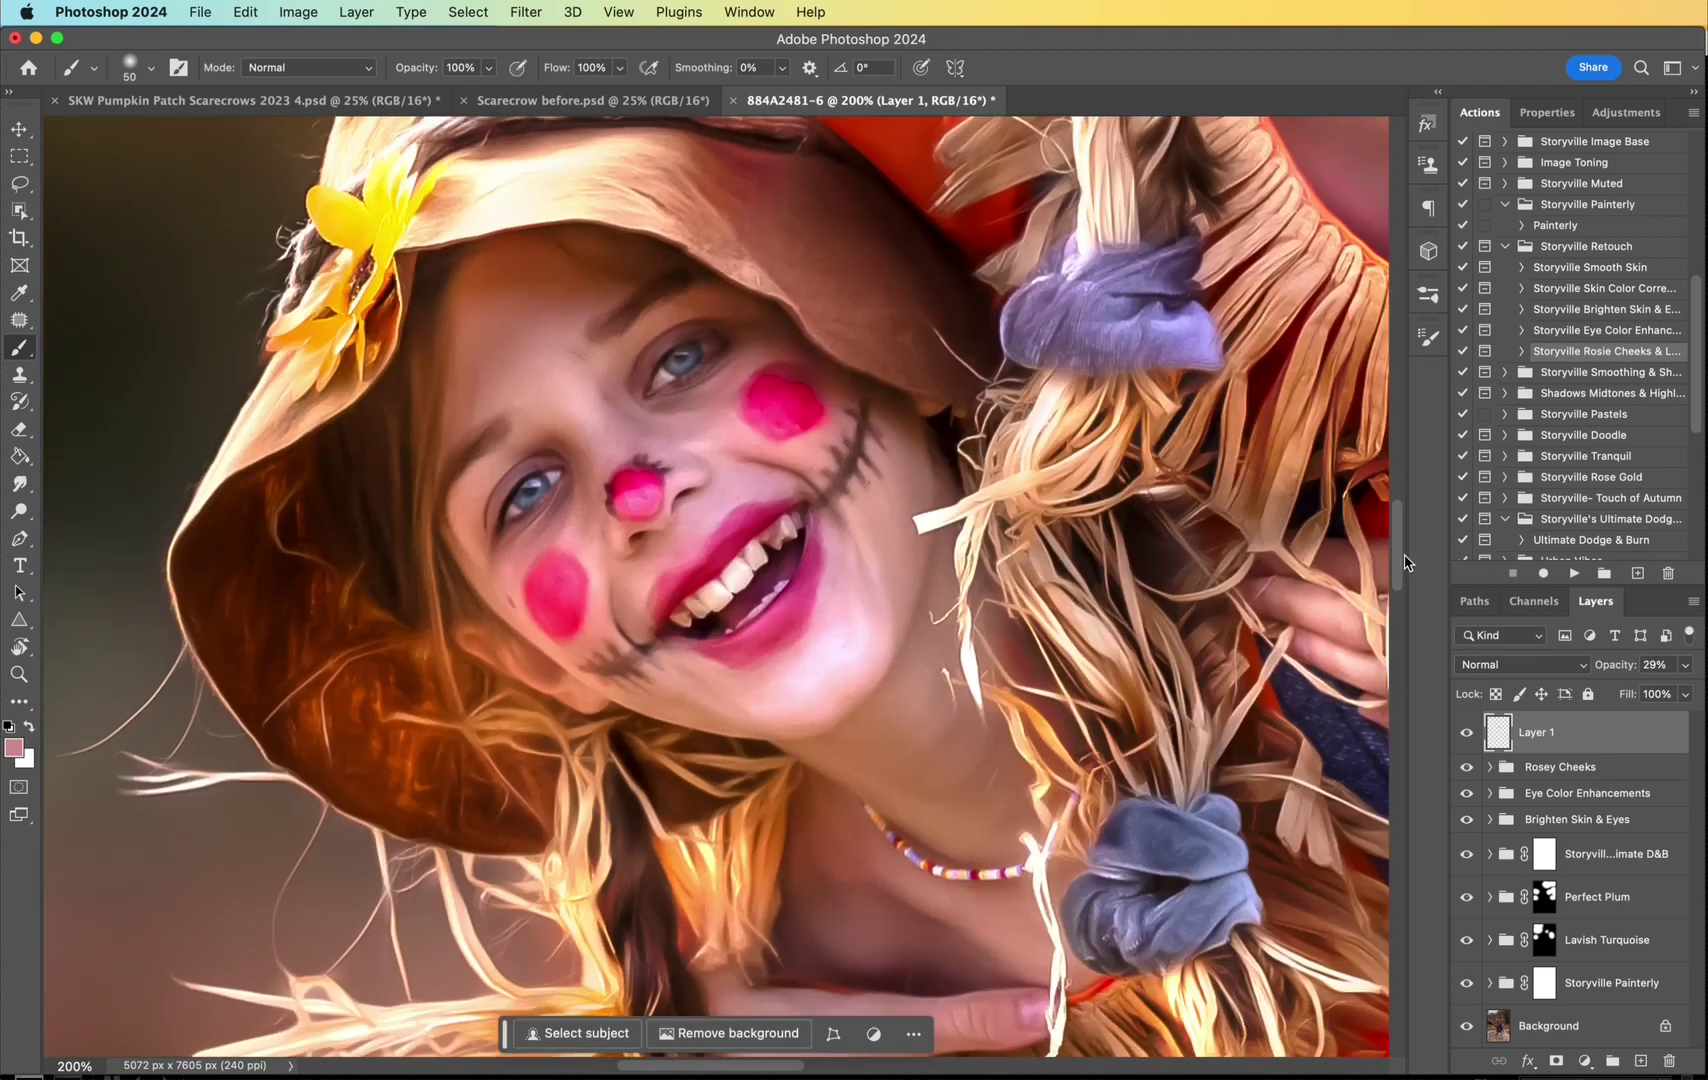
Step: Add Layer 2 at 31% opacity using the lower girl's sampled skin tone
click(1640, 1060)
drag(1620, 666, 1577, 677)
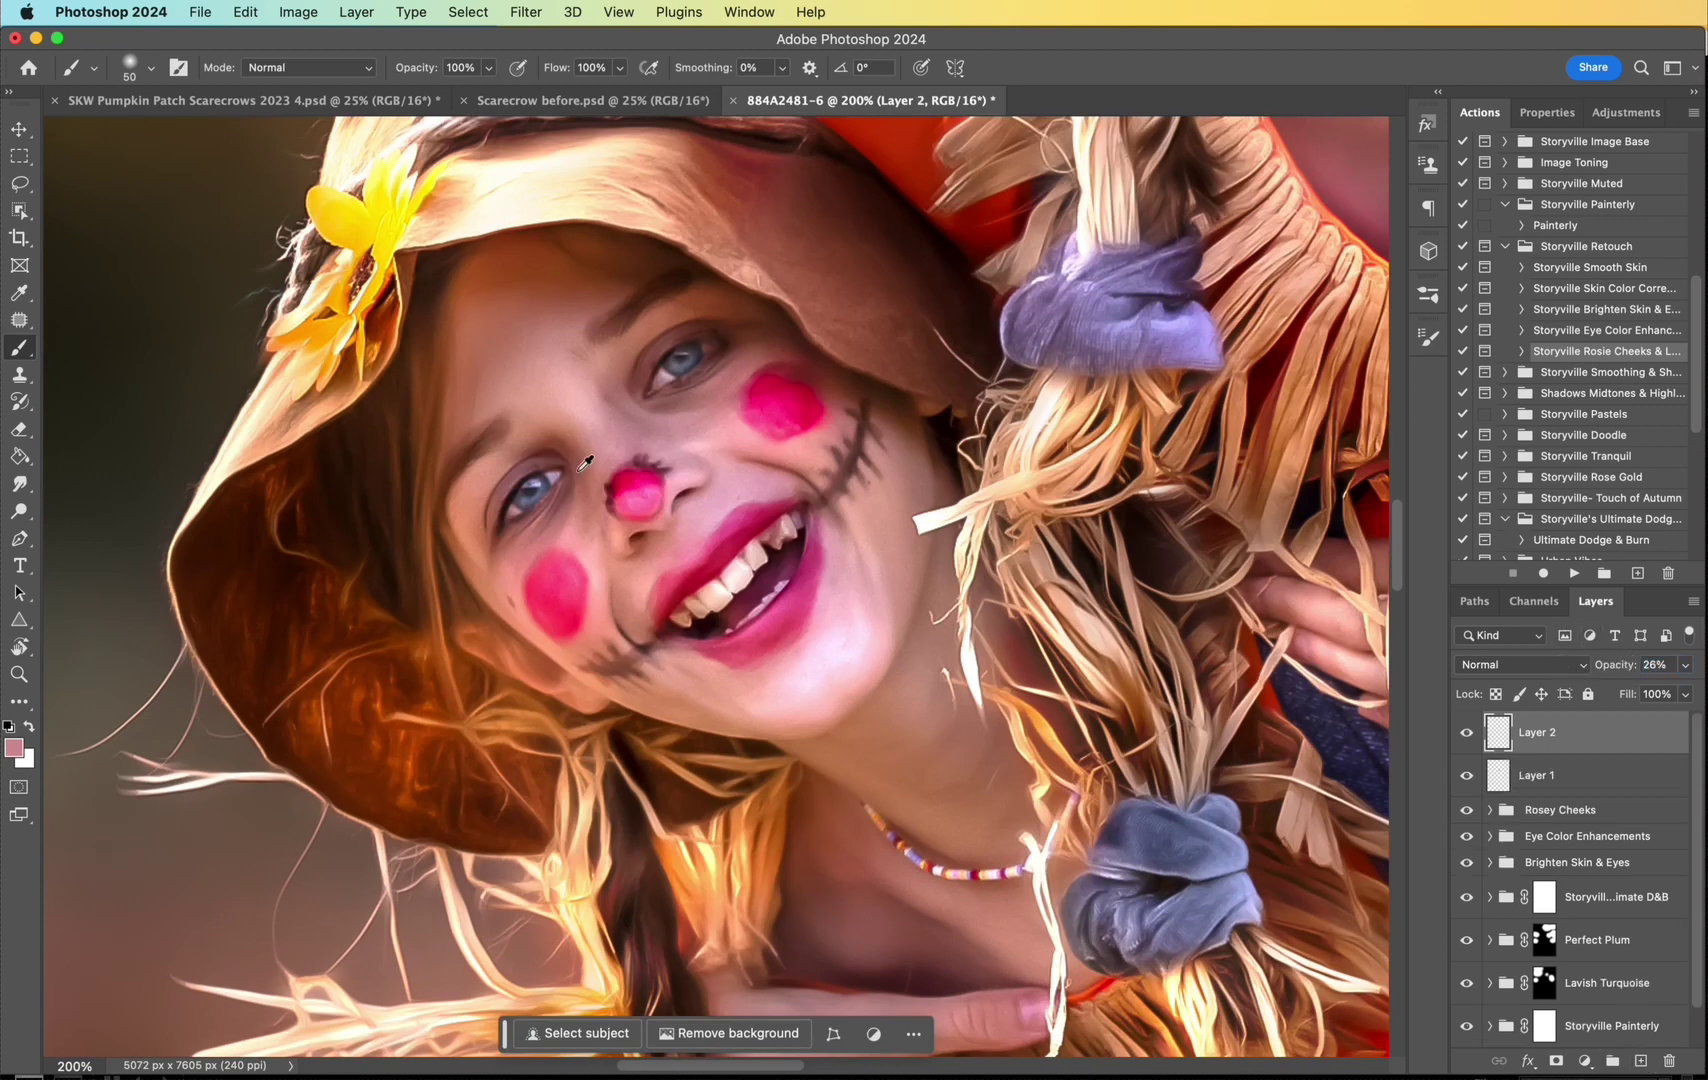
alt+click(577, 523)
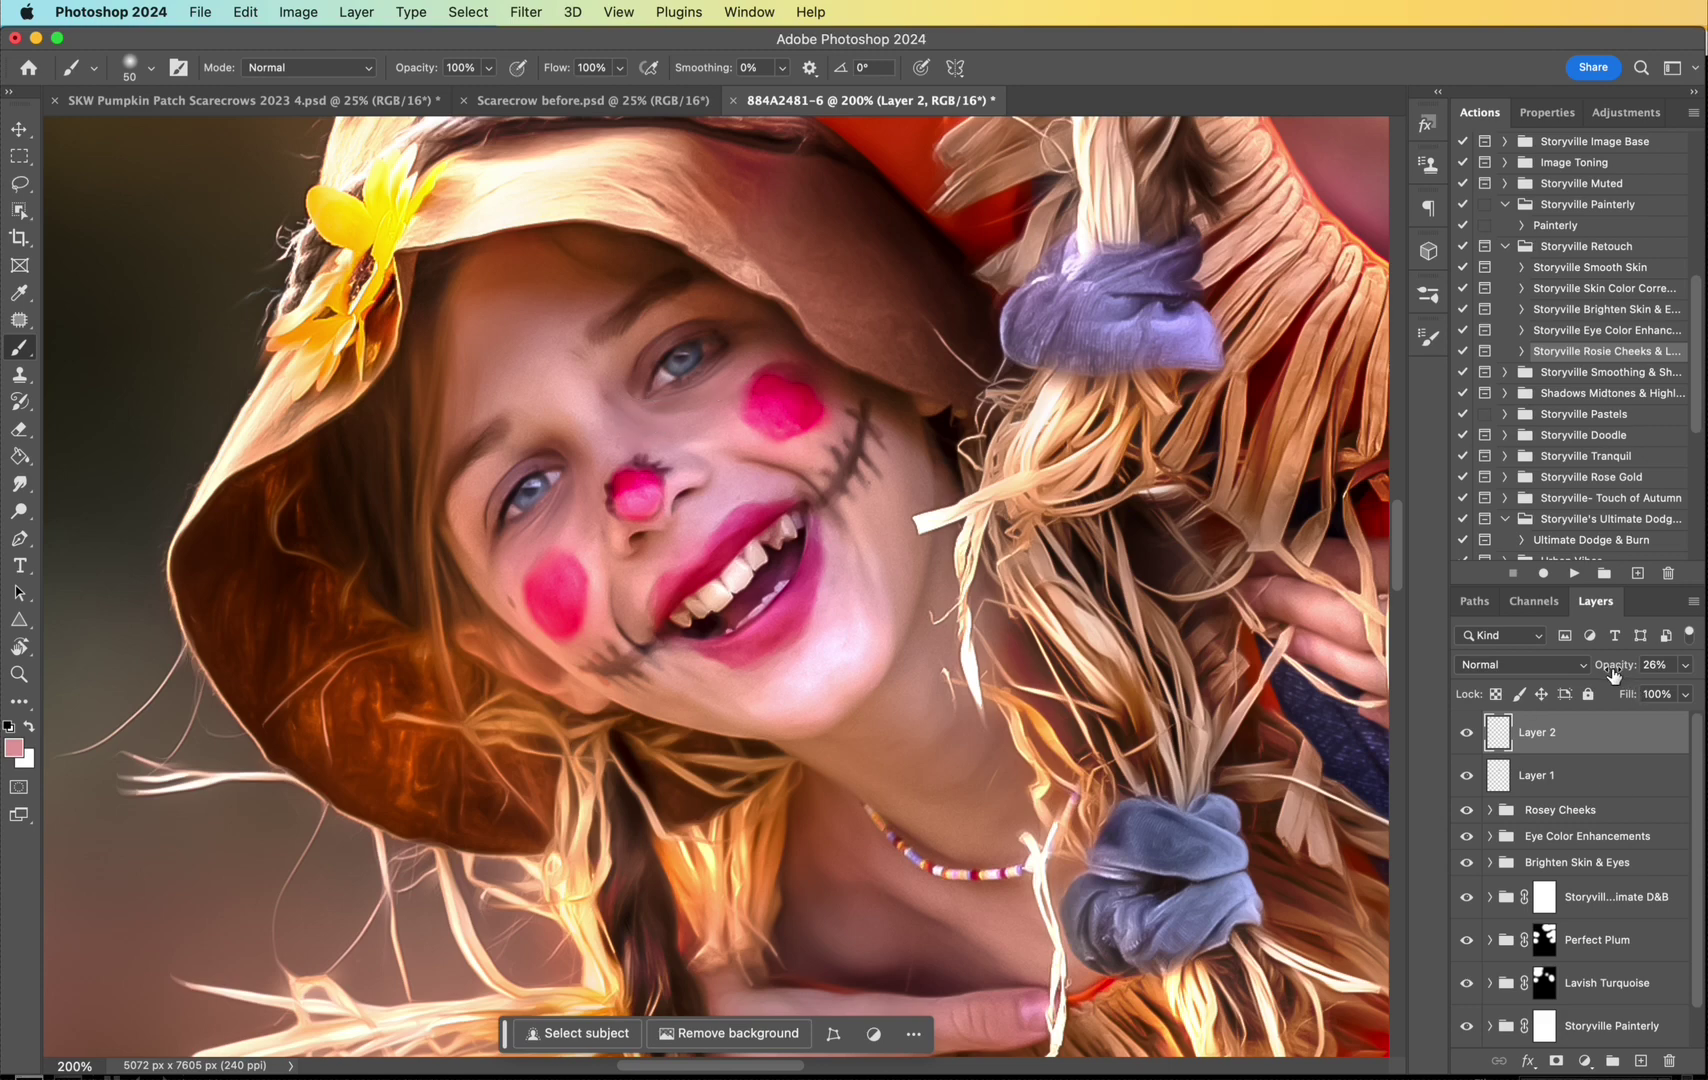
drag(1613, 675, 1625, 671)
Step: Fit the photo to the window and flatten it with Layer > Flatten Image, discarding hidden layers
key(super+0)
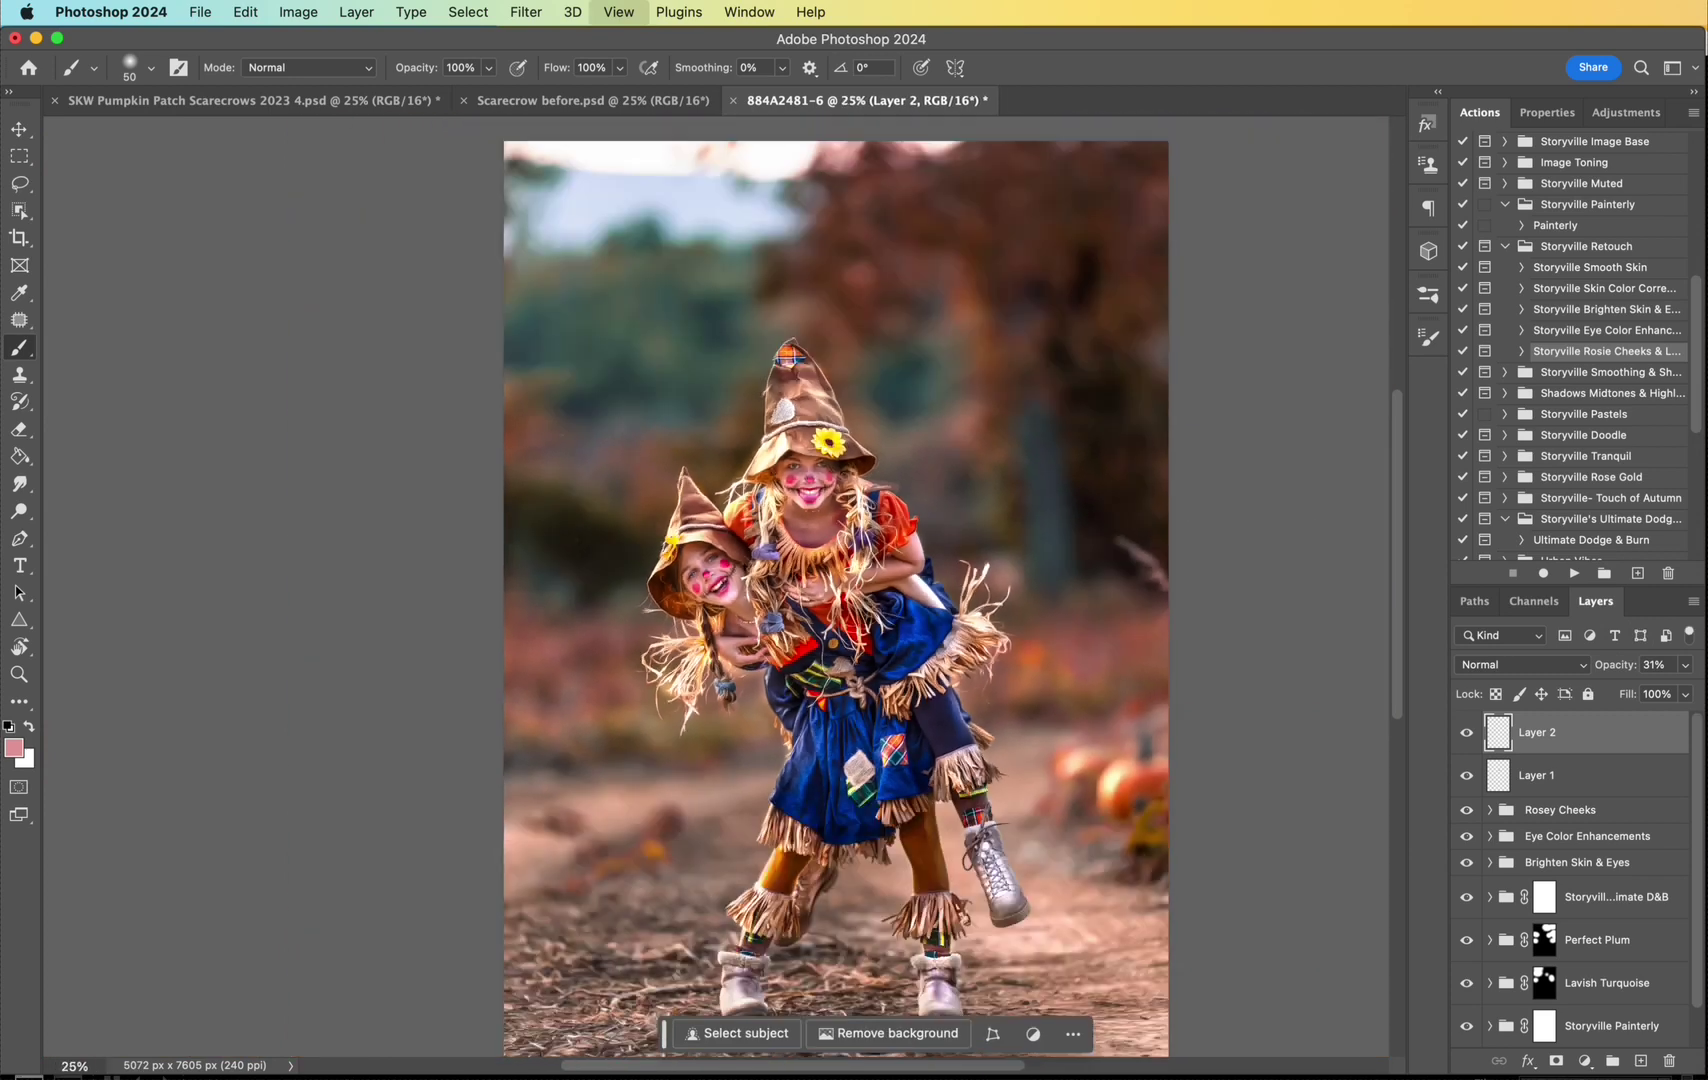
key(super+minus)
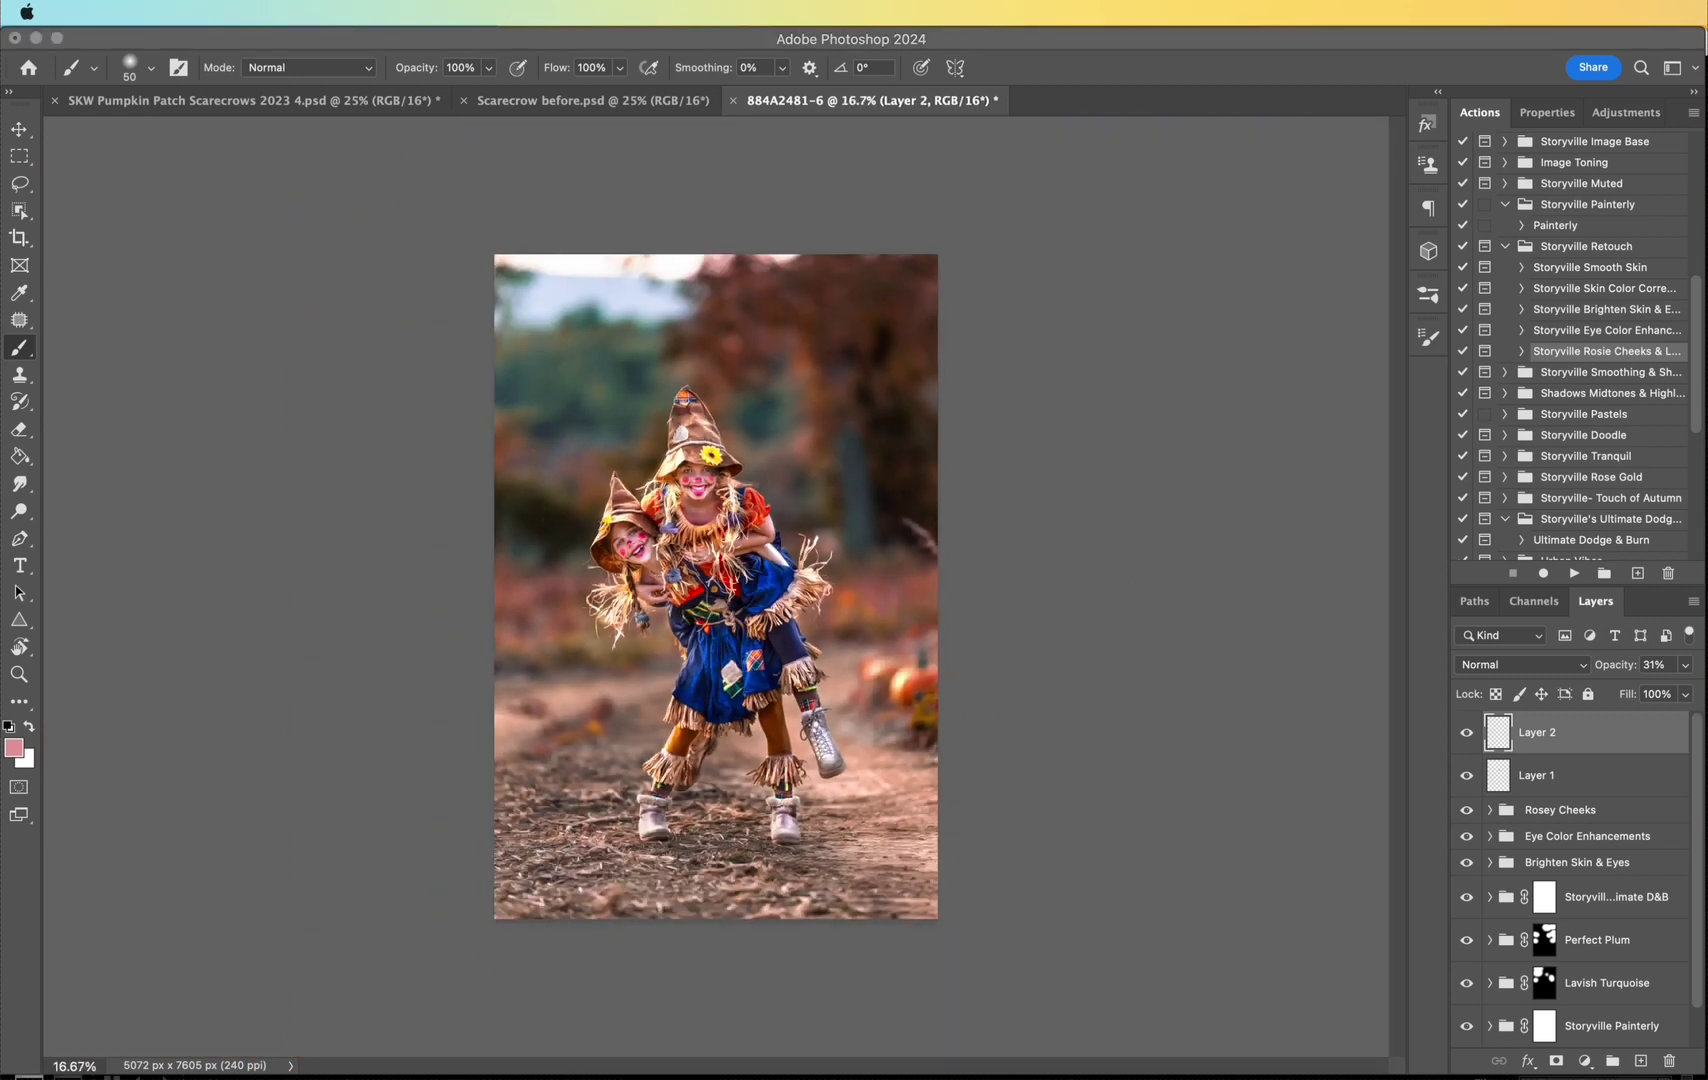
click(1105, 198)
click(356, 12)
key(Escape)
click(1340, 503)
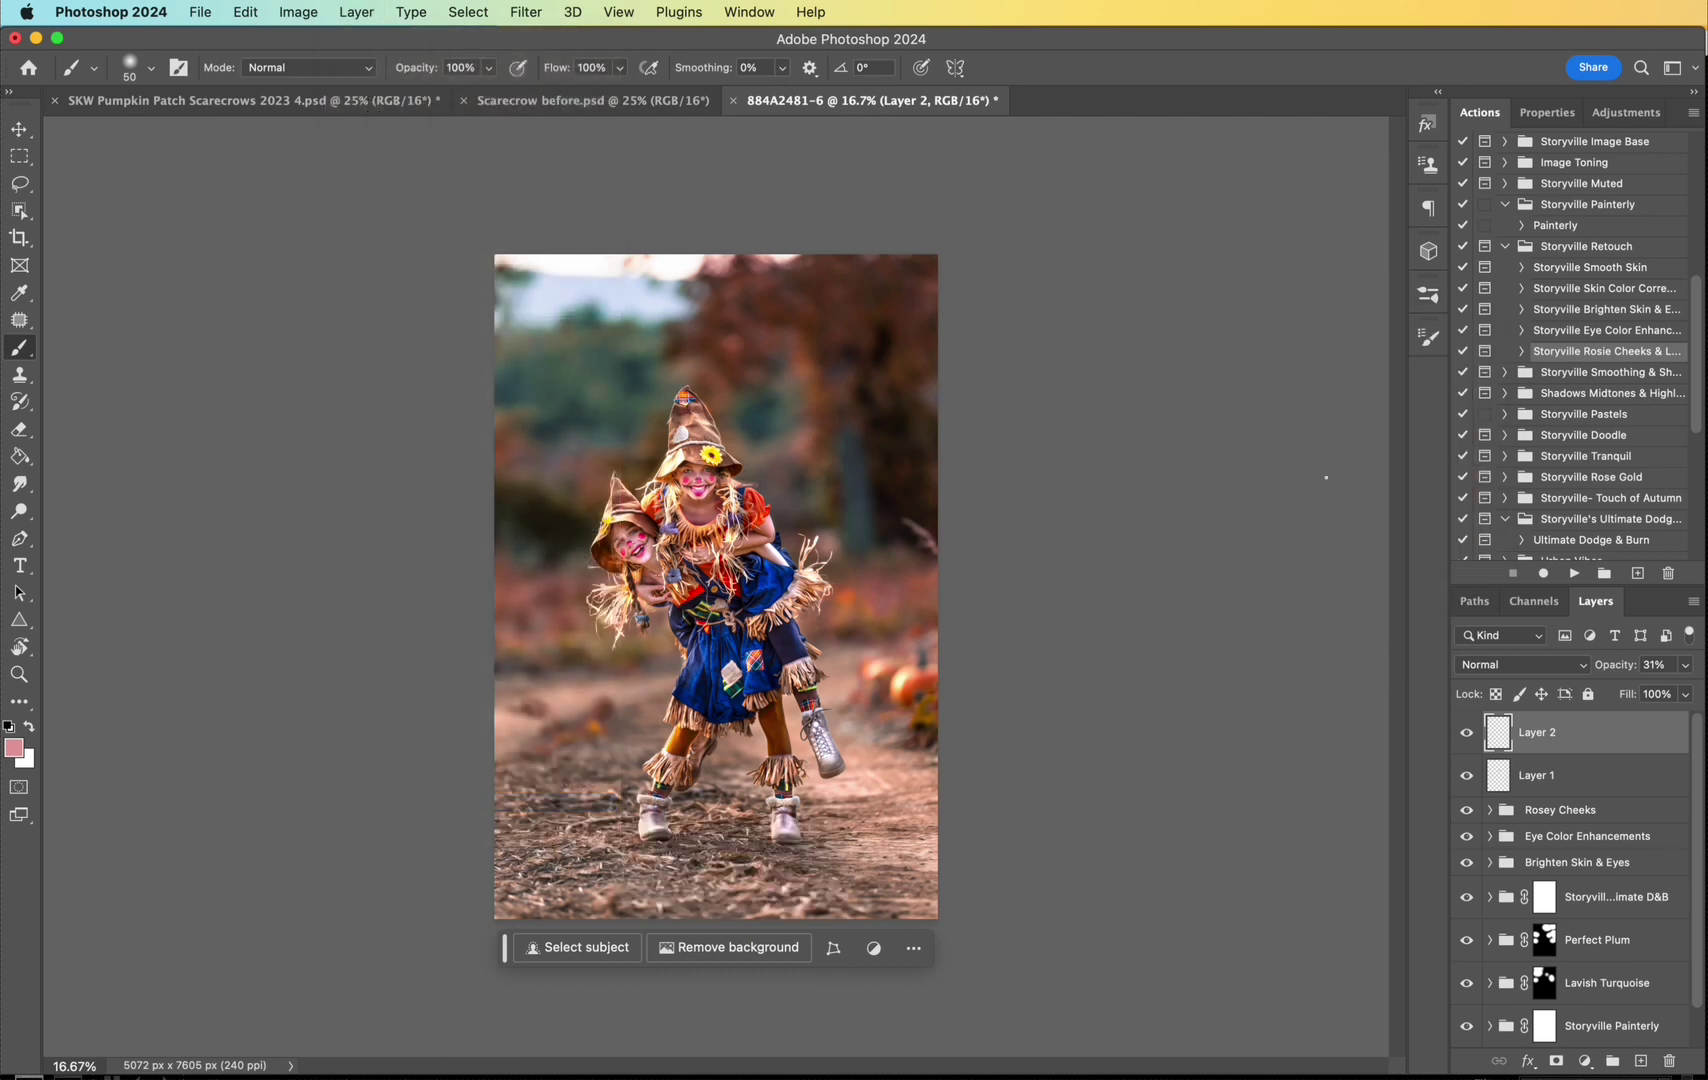
click(356, 12)
click(468, 803)
click(1336, 470)
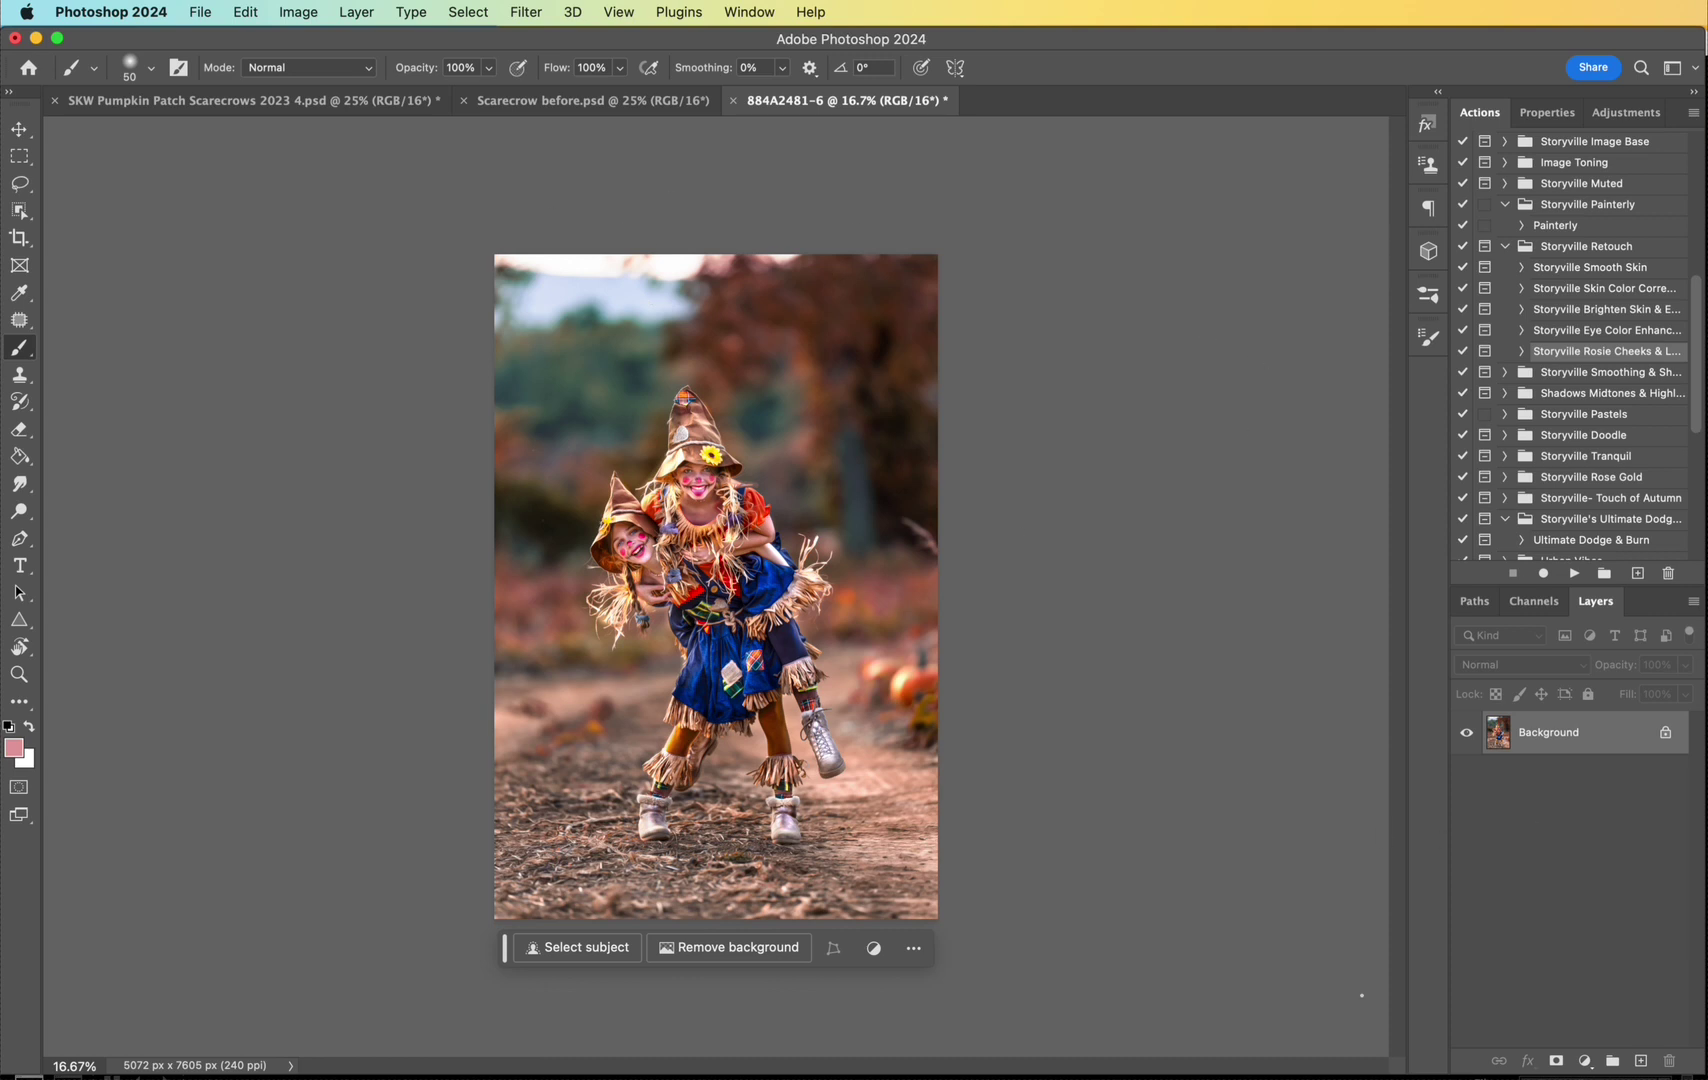
Step: Duplicate the flattened photo to Layer 1 and lasso-select the blown-out top-left corner
key(super+j)
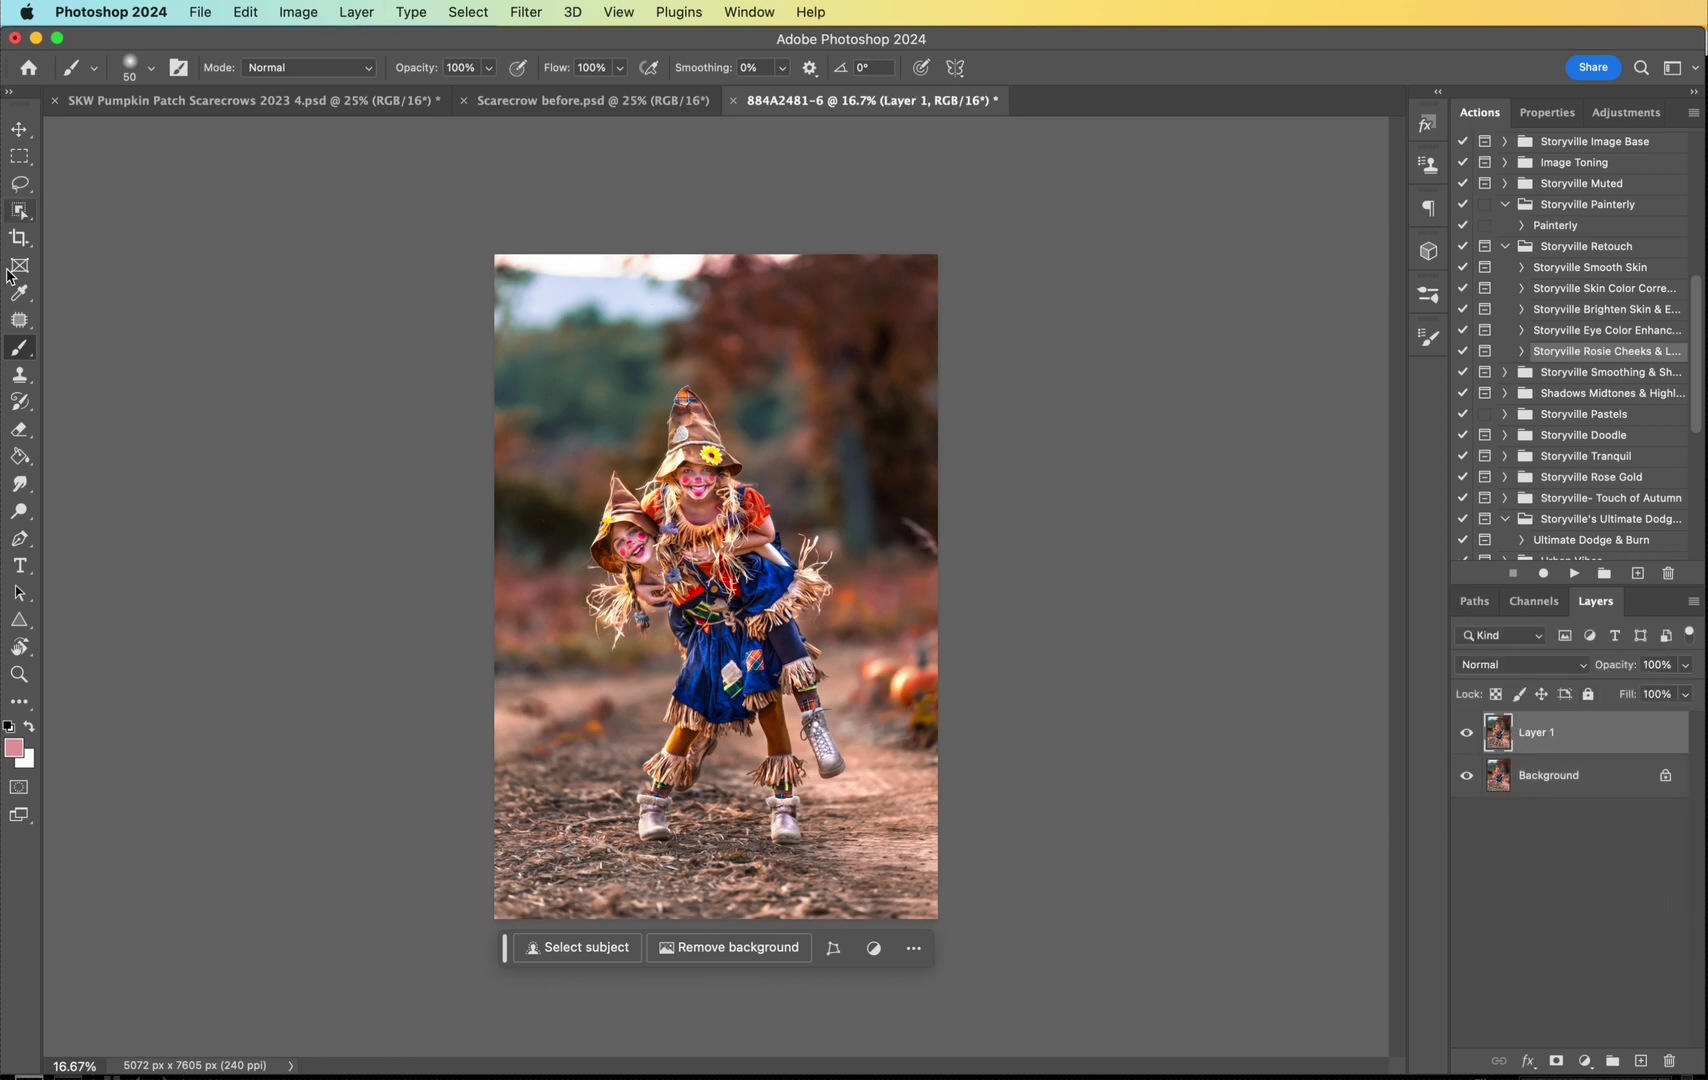
click(19, 184)
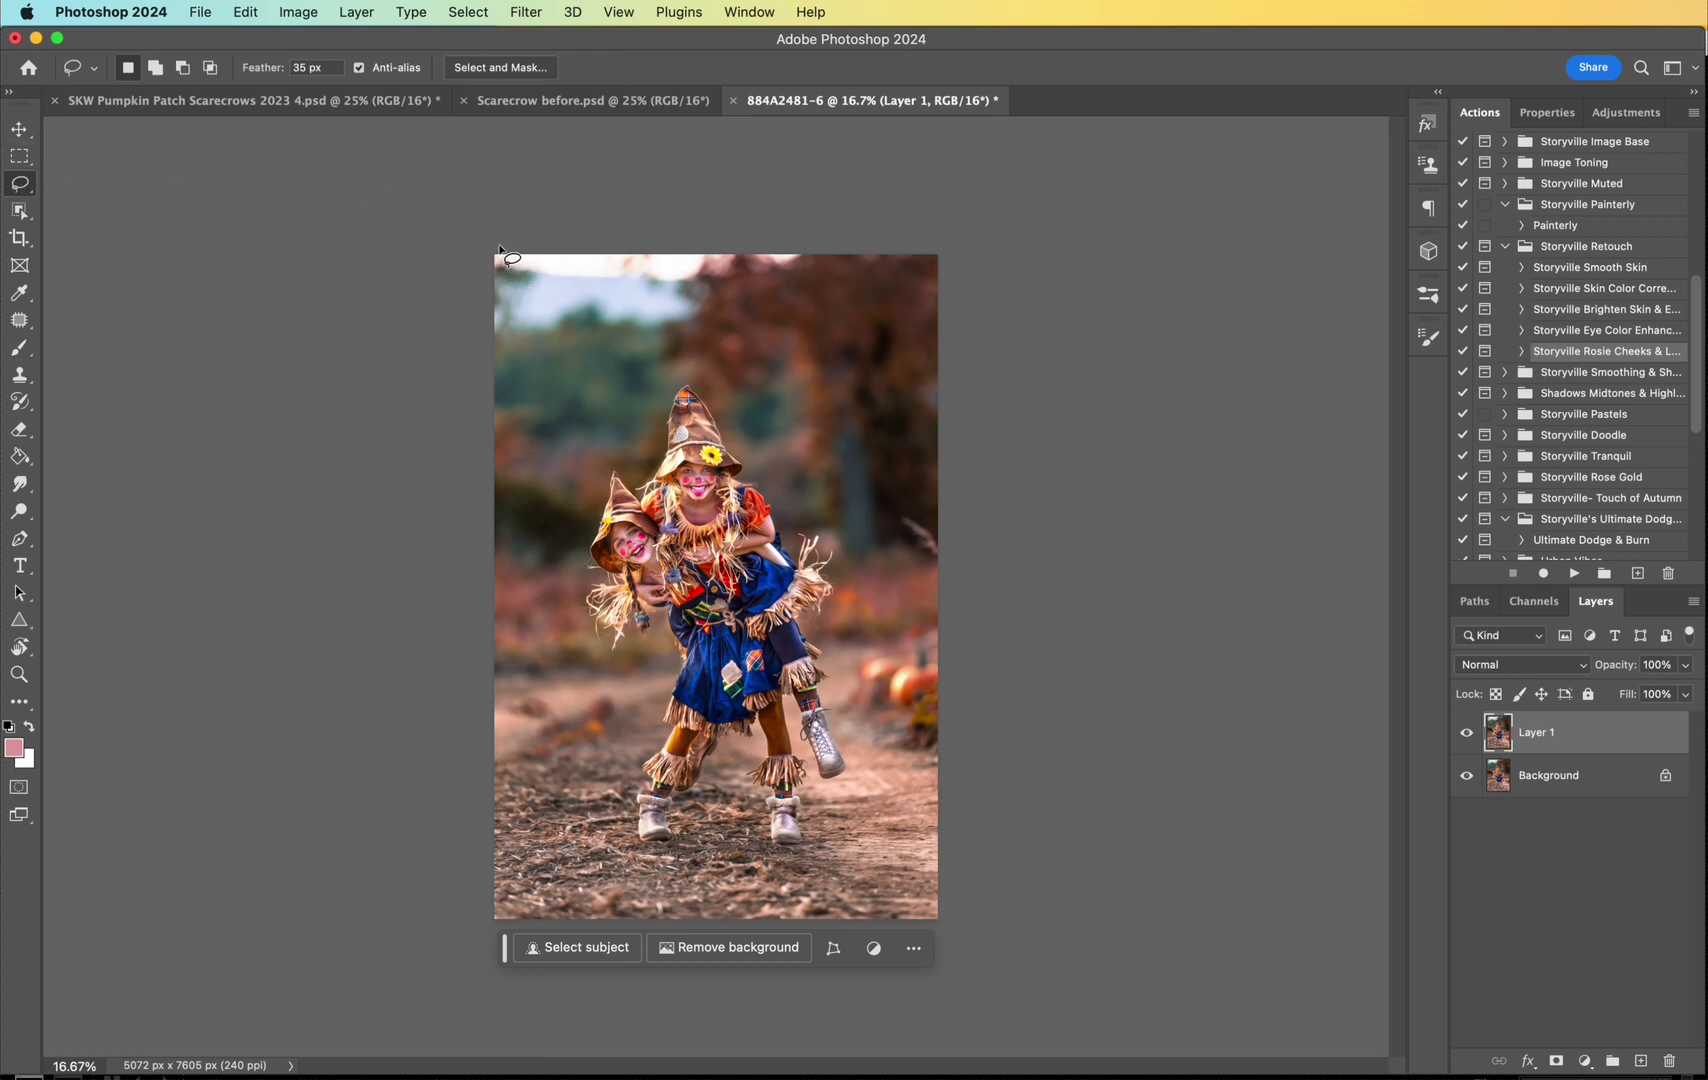
mouse_move(491, 277)
mouse_down()
mouse_move(521, 331)
mouse_move(610, 343)
mouse_move(802, 257)
mouse_move(504, 209)
mouse_up()
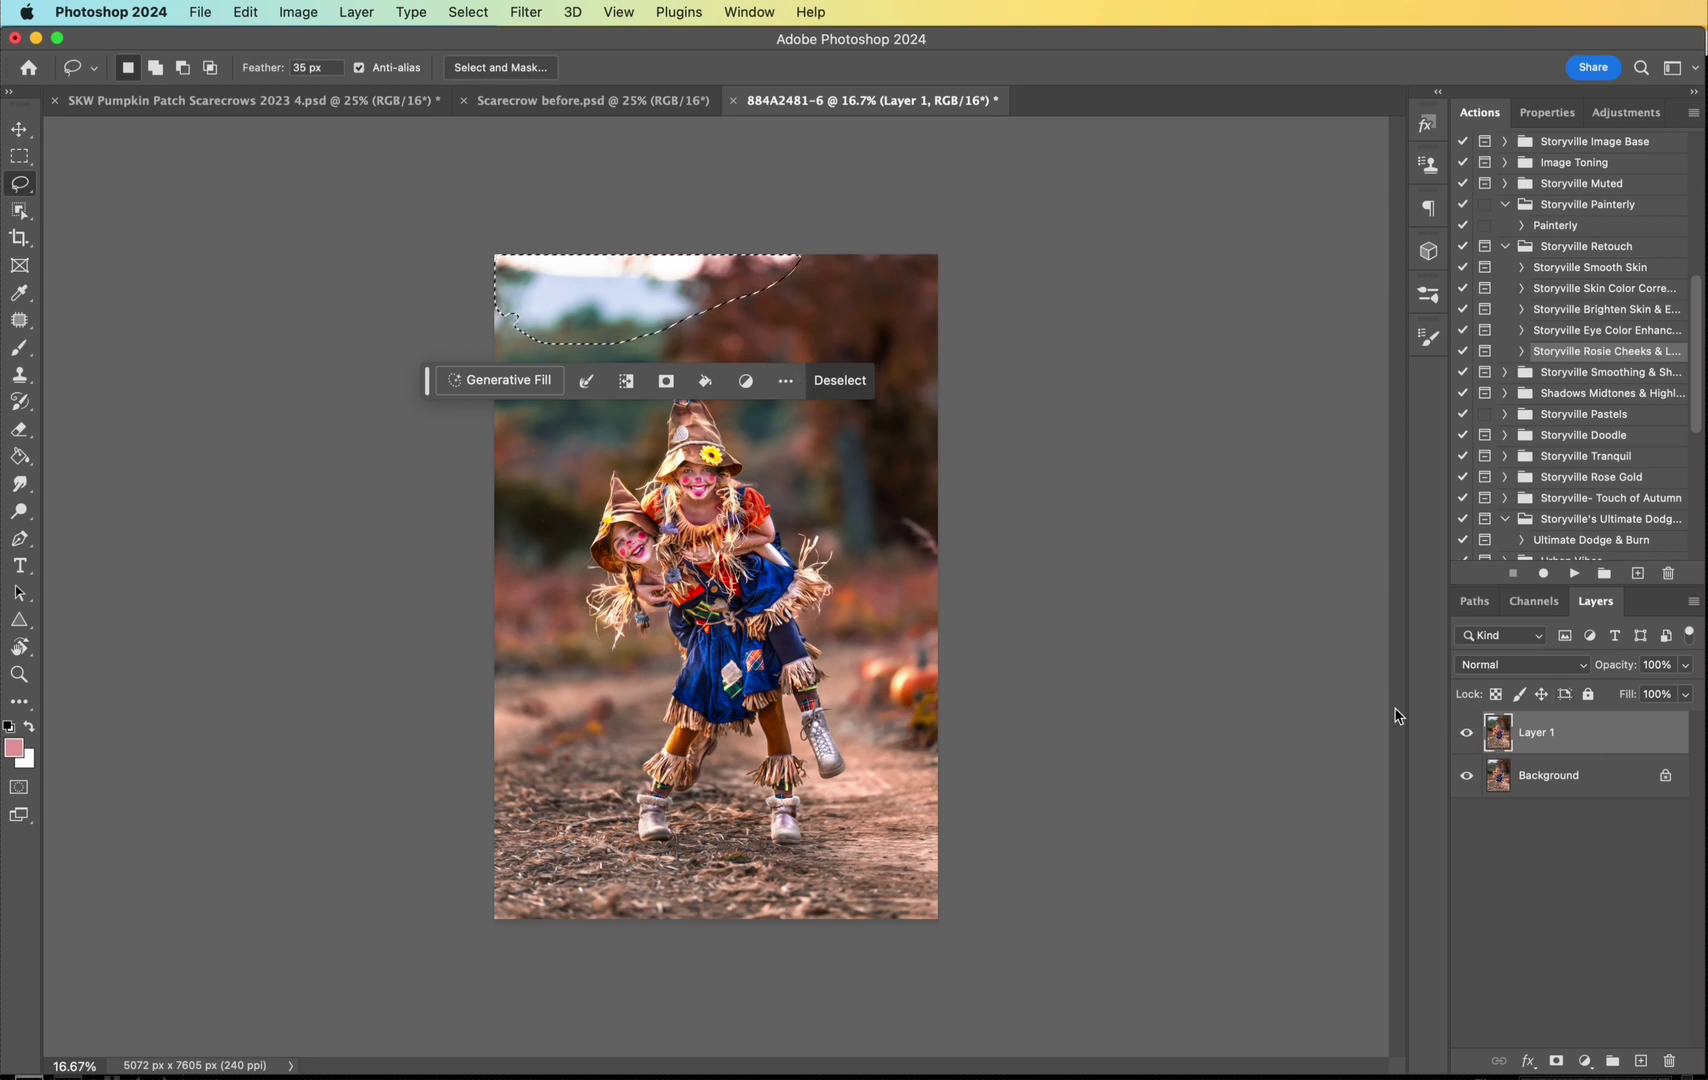
Step: Free-transform the selected patch taller and wider over the corner and commit it
key(super+t)
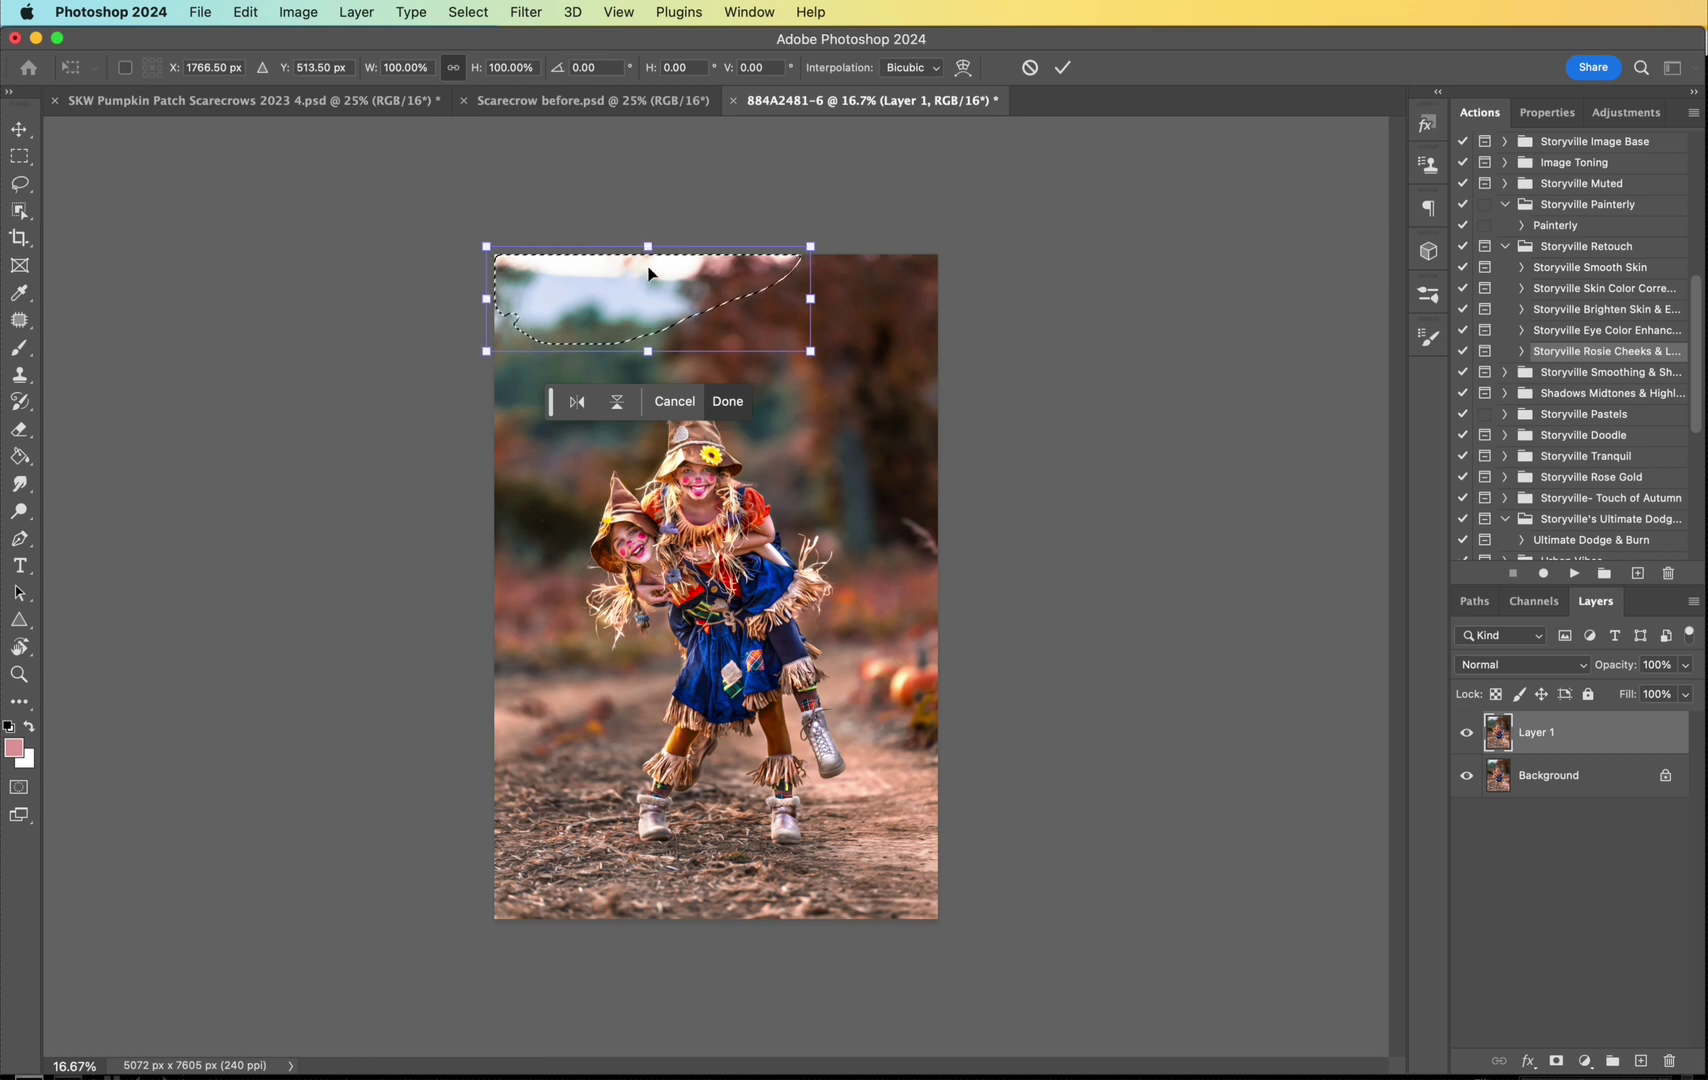
drag(645, 238, 649, 177)
drag(811, 271, 844, 271)
drag(486, 274, 473, 272)
click(1063, 67)
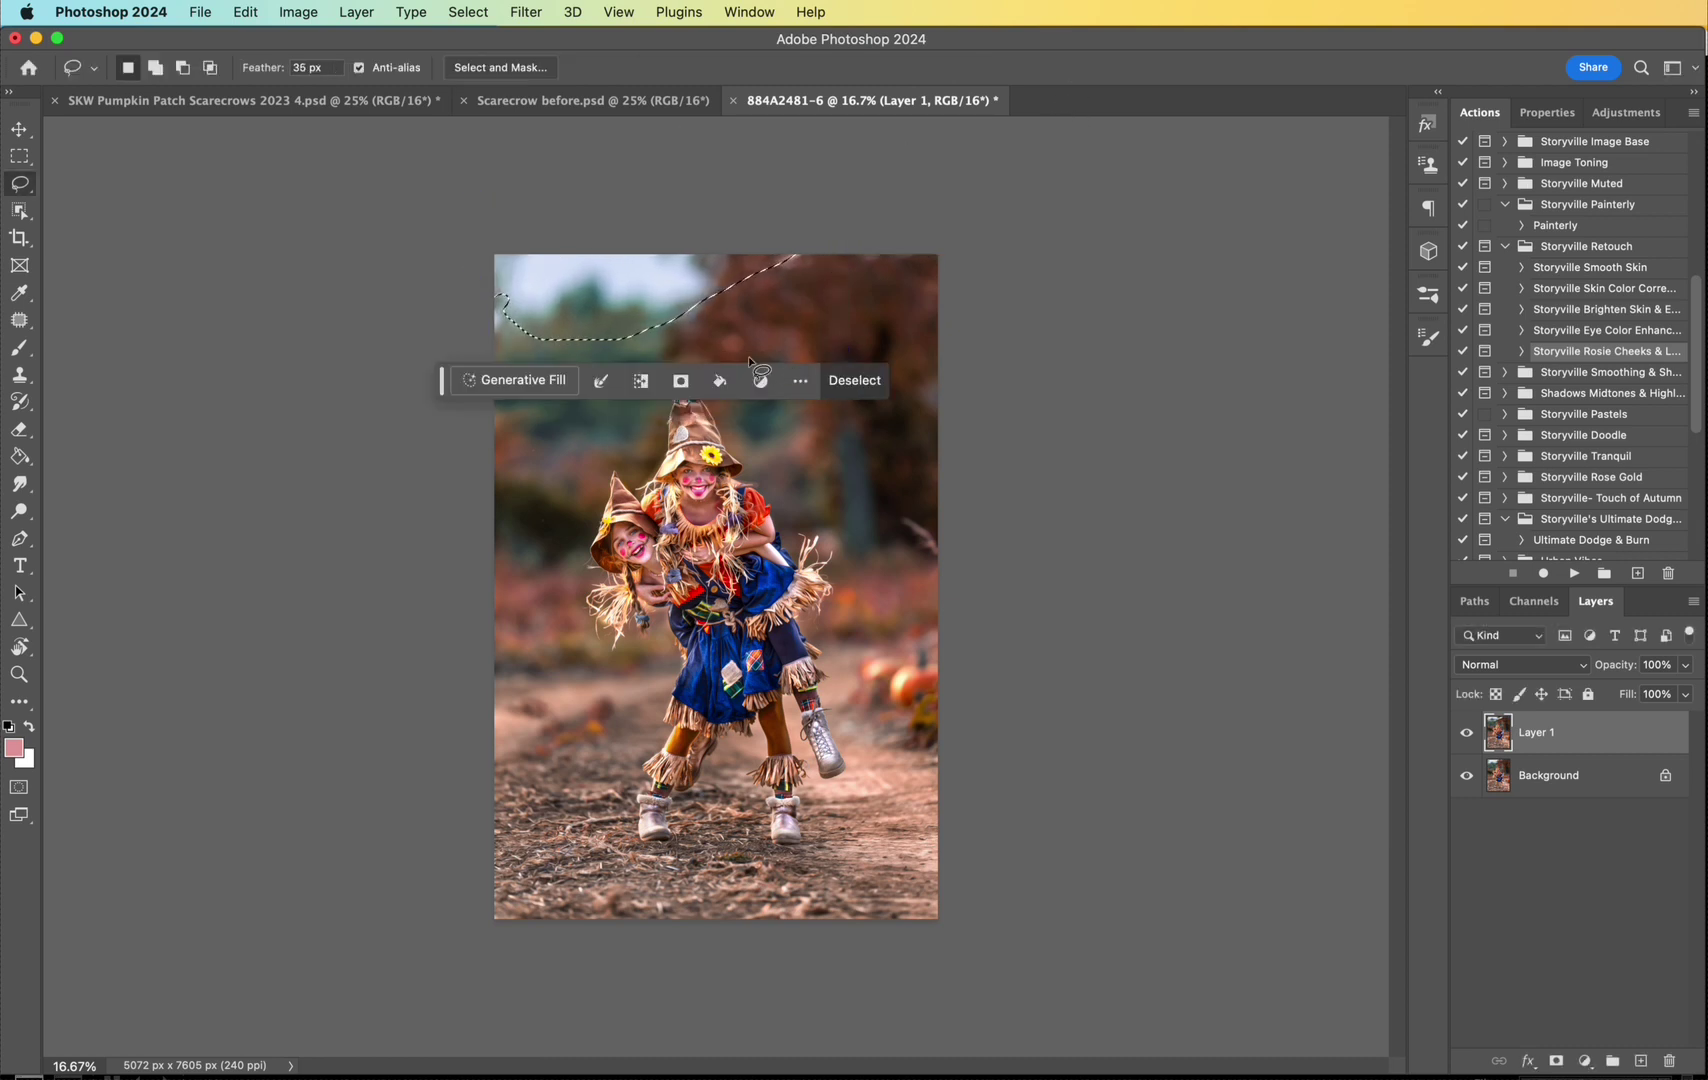
click(20, 347)
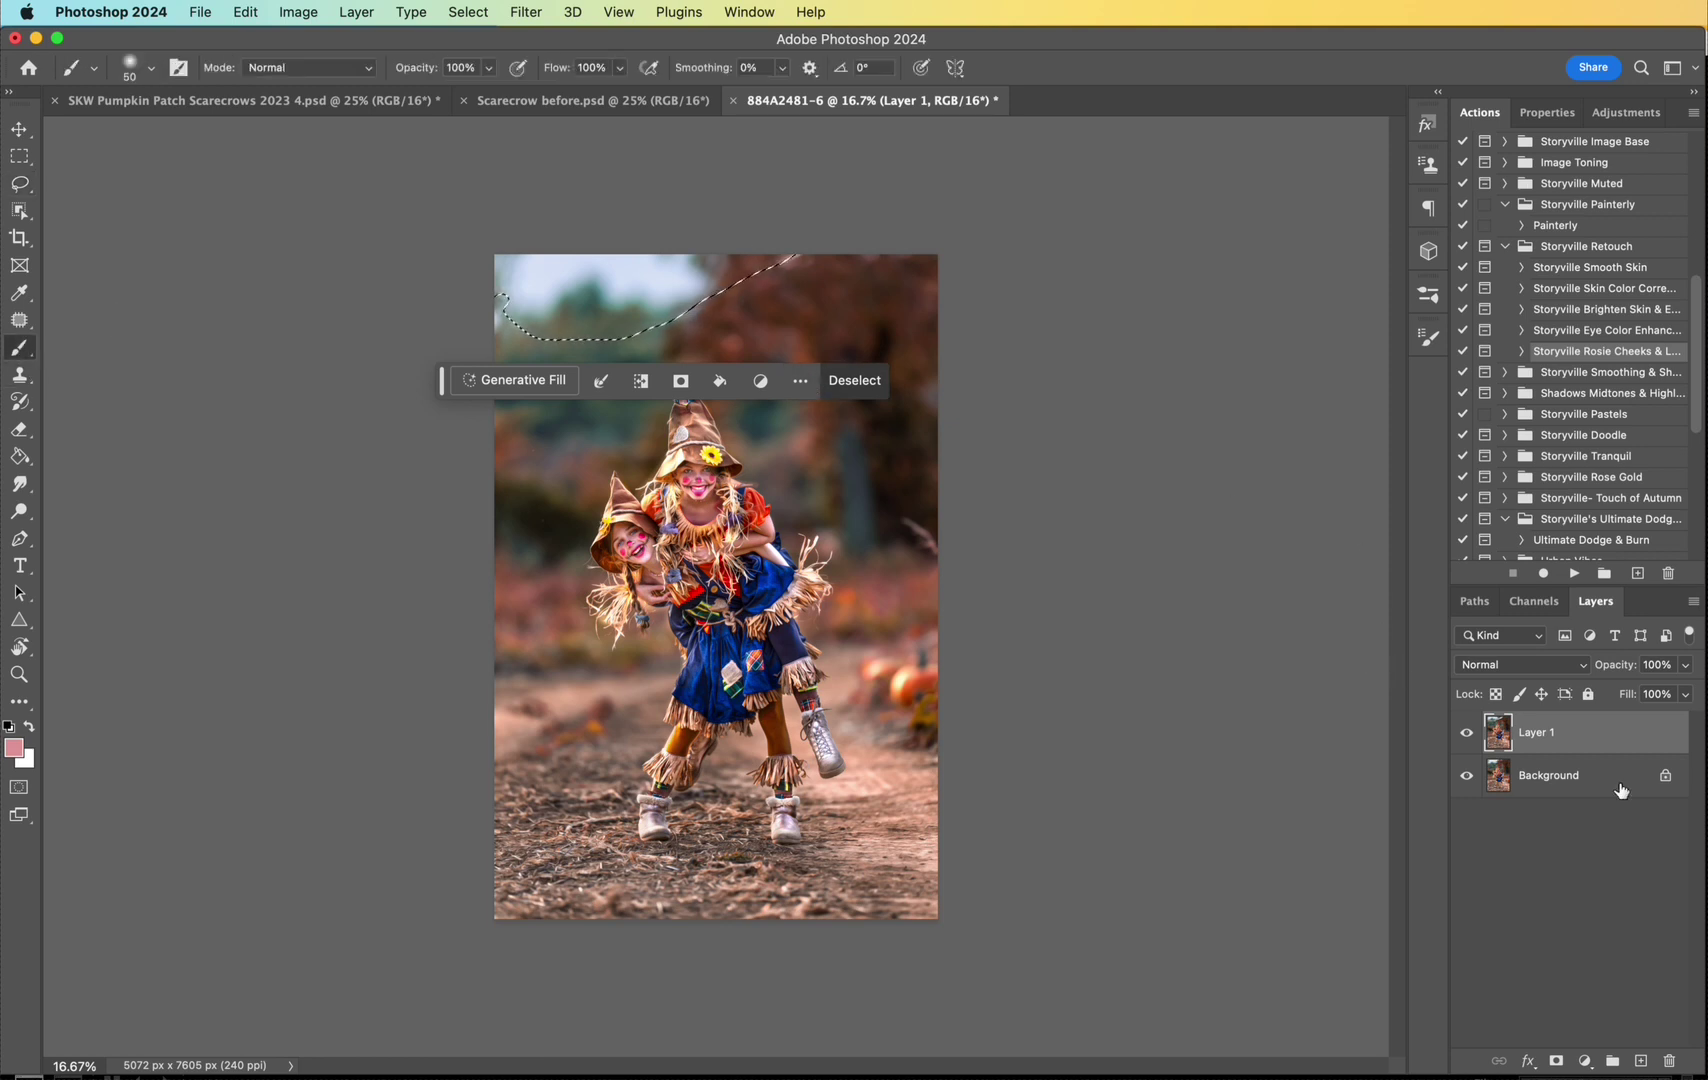
Step: View Scarecrow before.psd, return to 884A2481-6 and deselect the patch
click(636, 105)
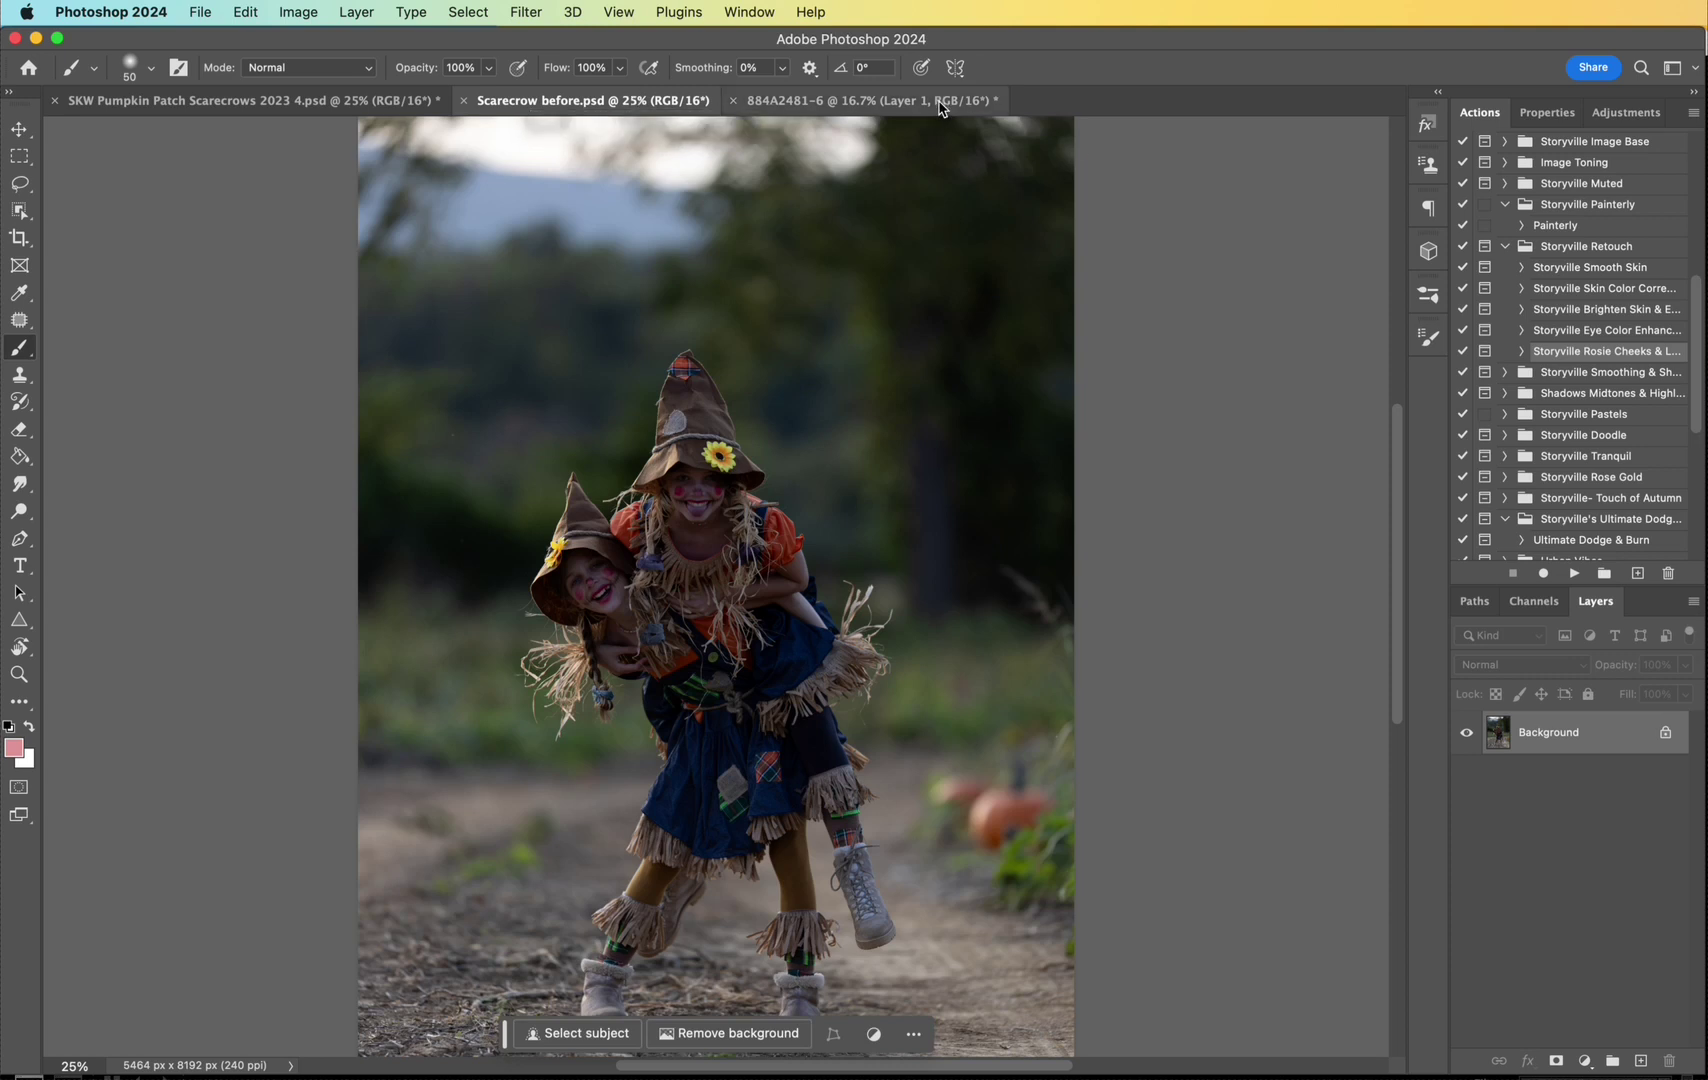
click(940, 104)
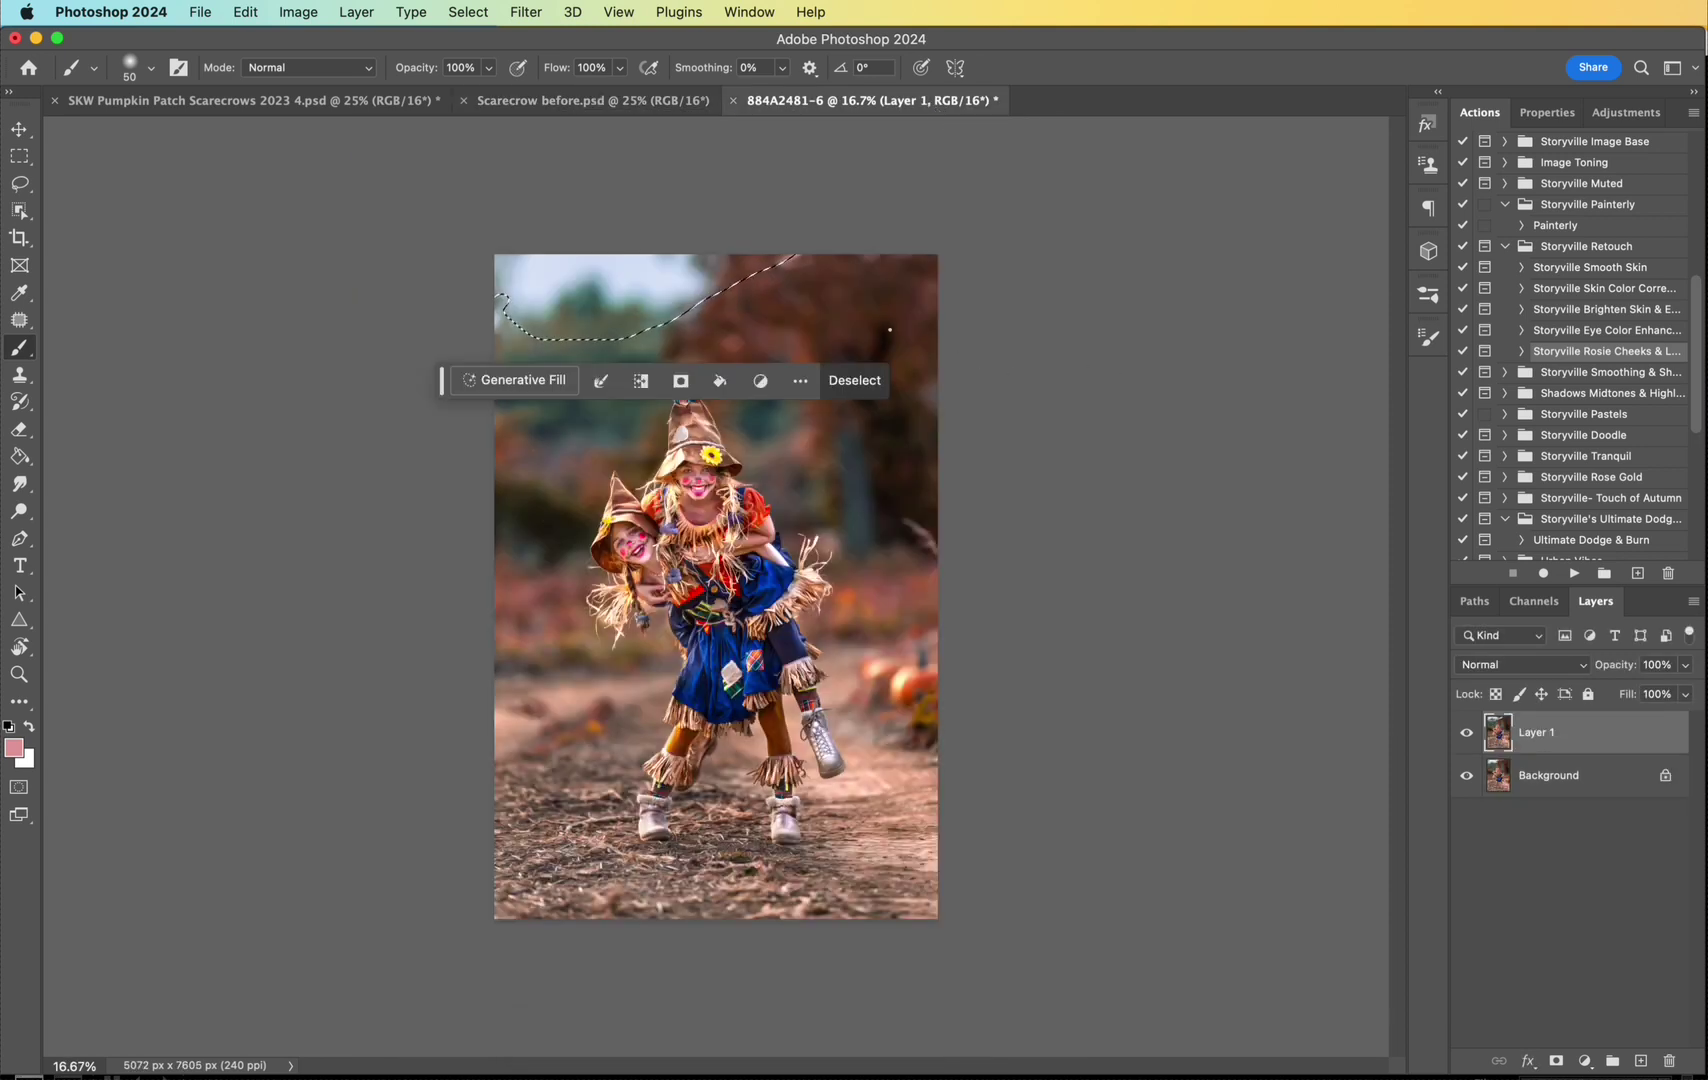
click(854, 380)
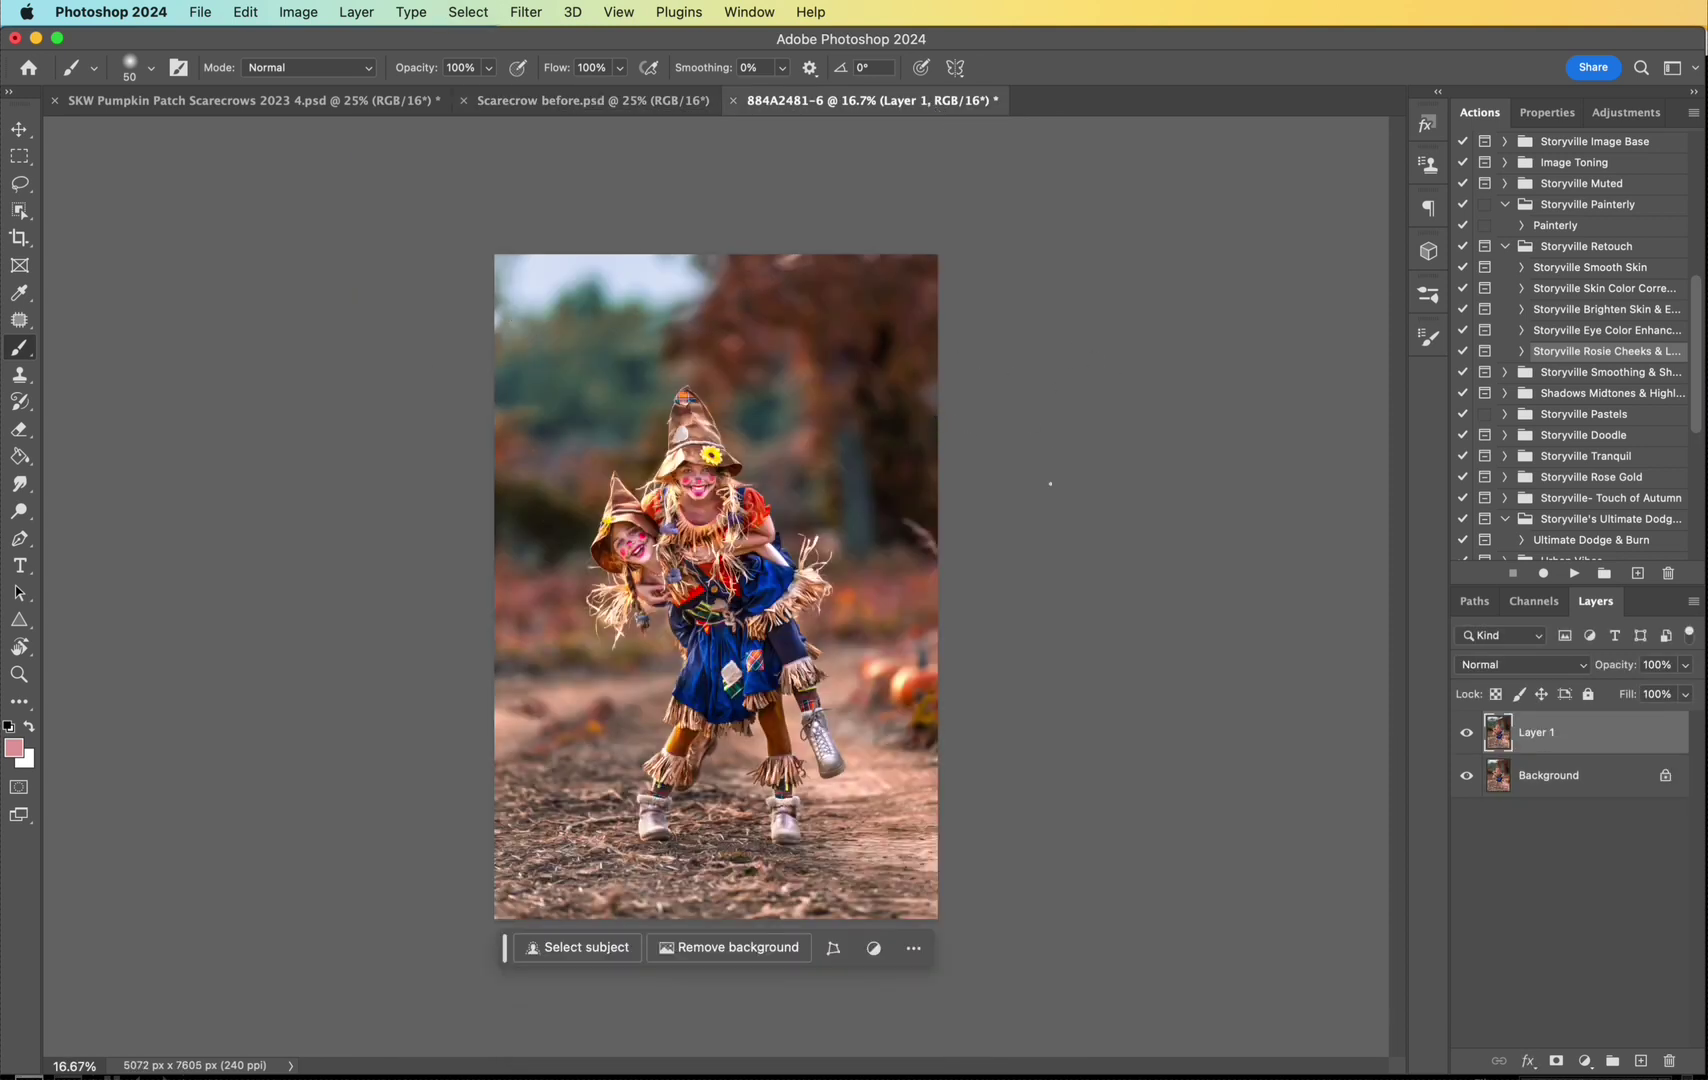